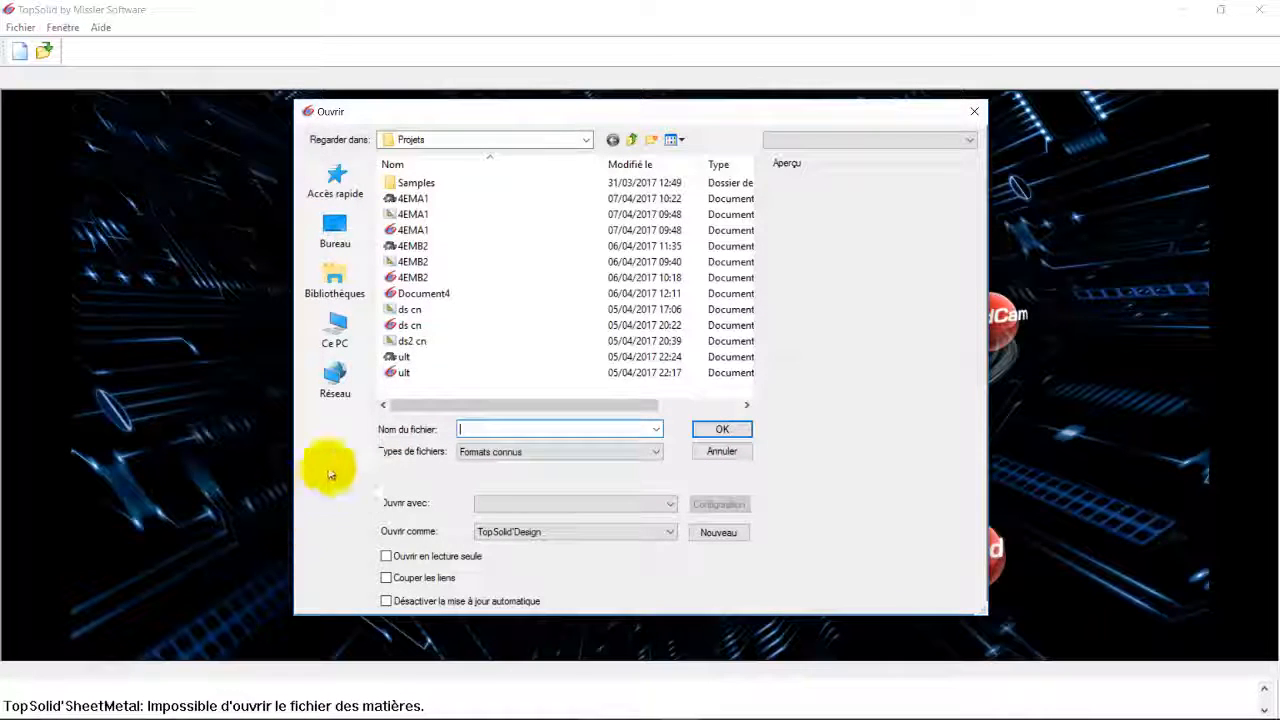
Open the TopSolid'Design document 5 axes ferrure from the ult\semestre 2\fao folder on drive E
left_click(586, 141)
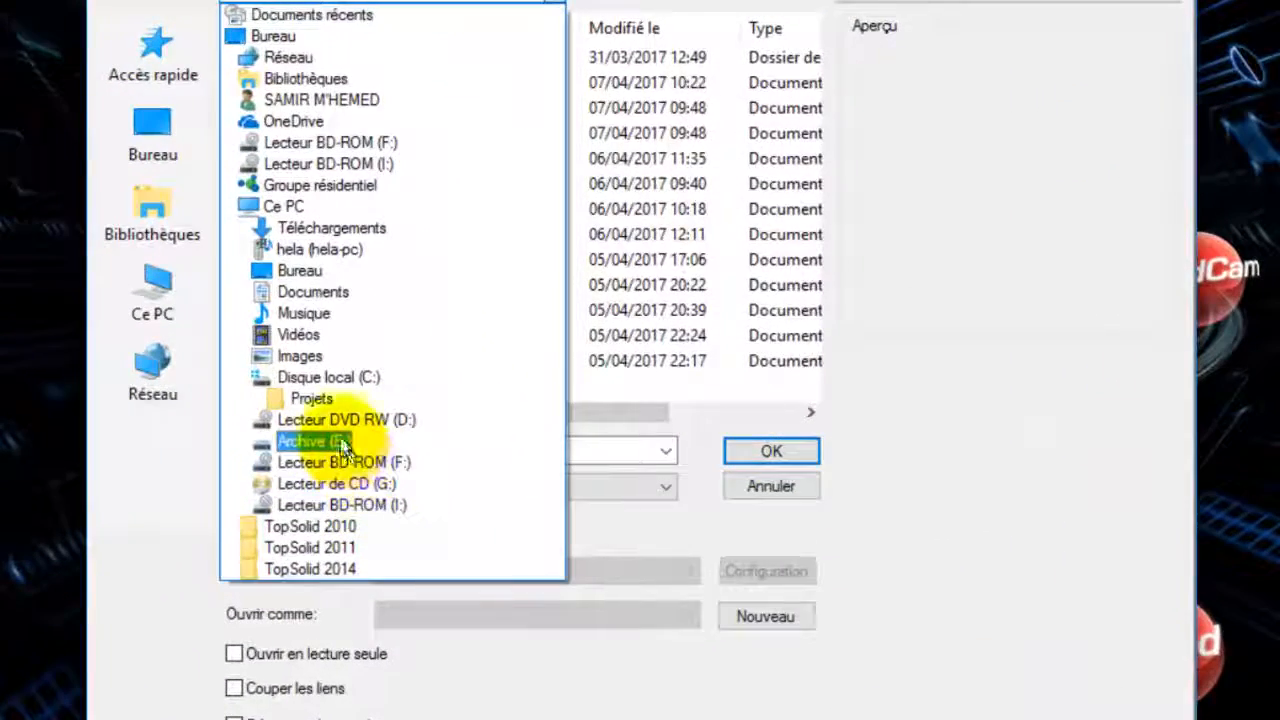
left_click(405, 428)
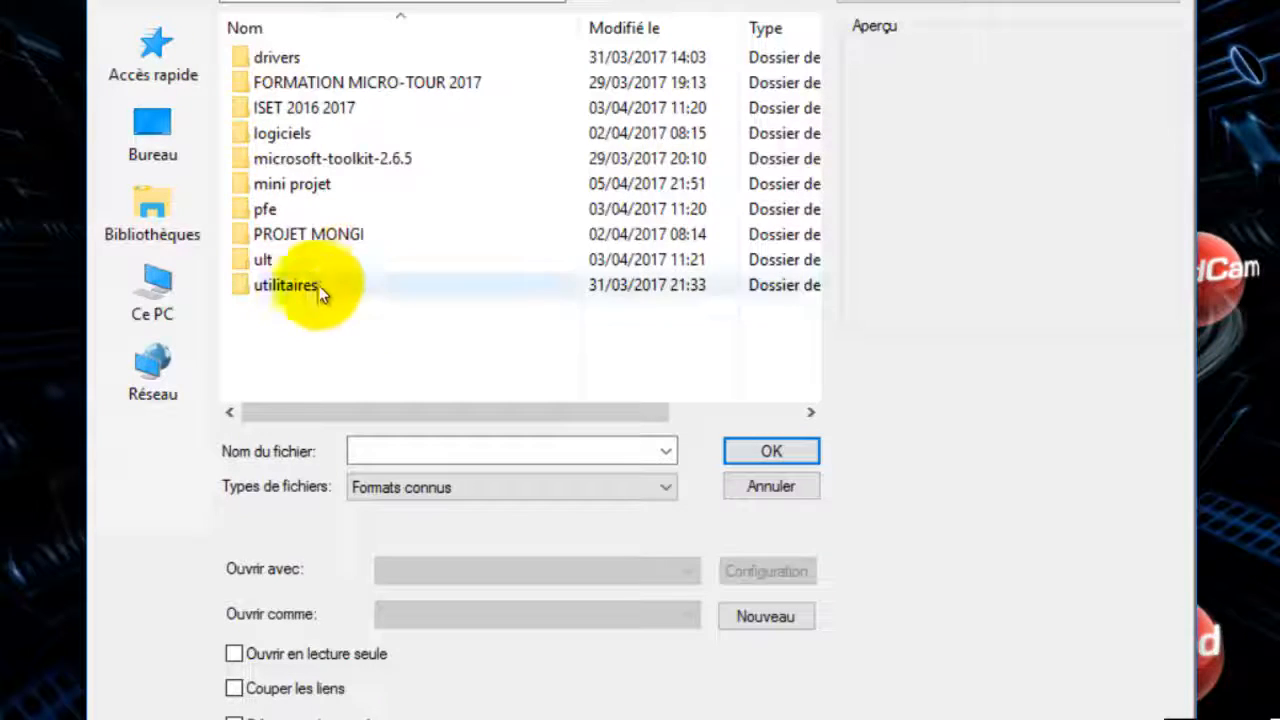
double_click(264, 262)
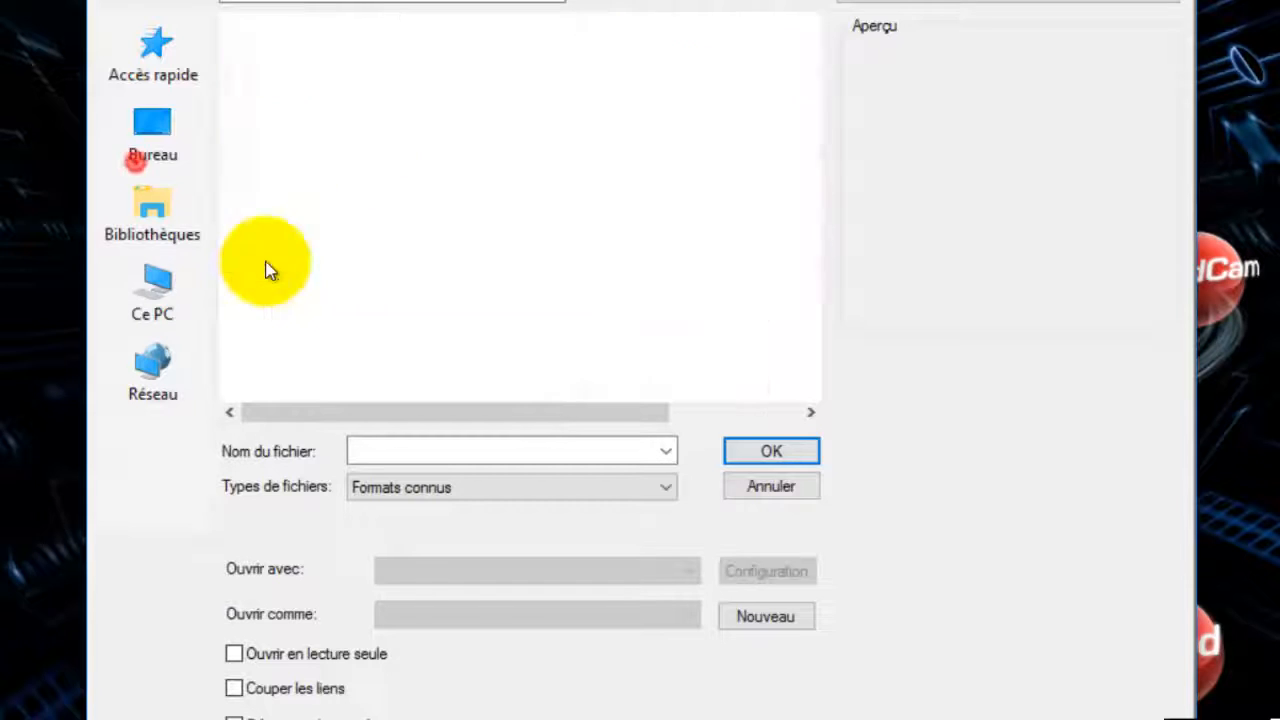
double_click(257, 85)
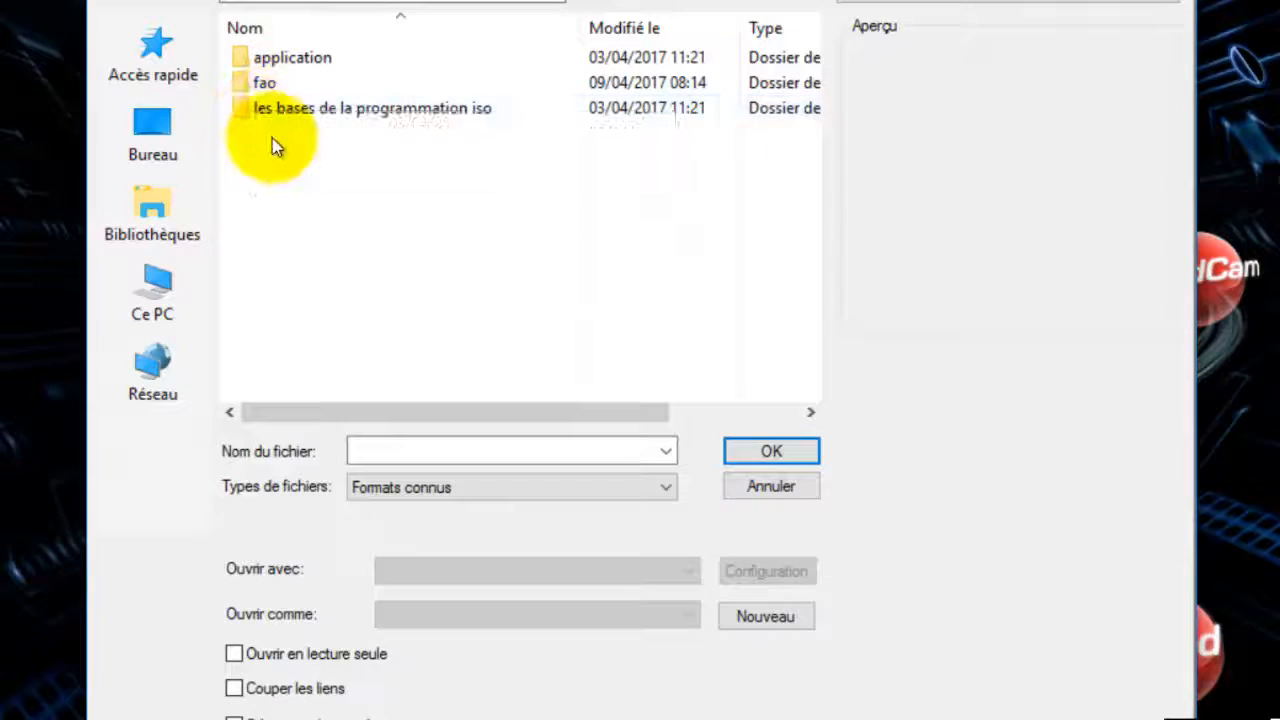
left_click(260, 84)
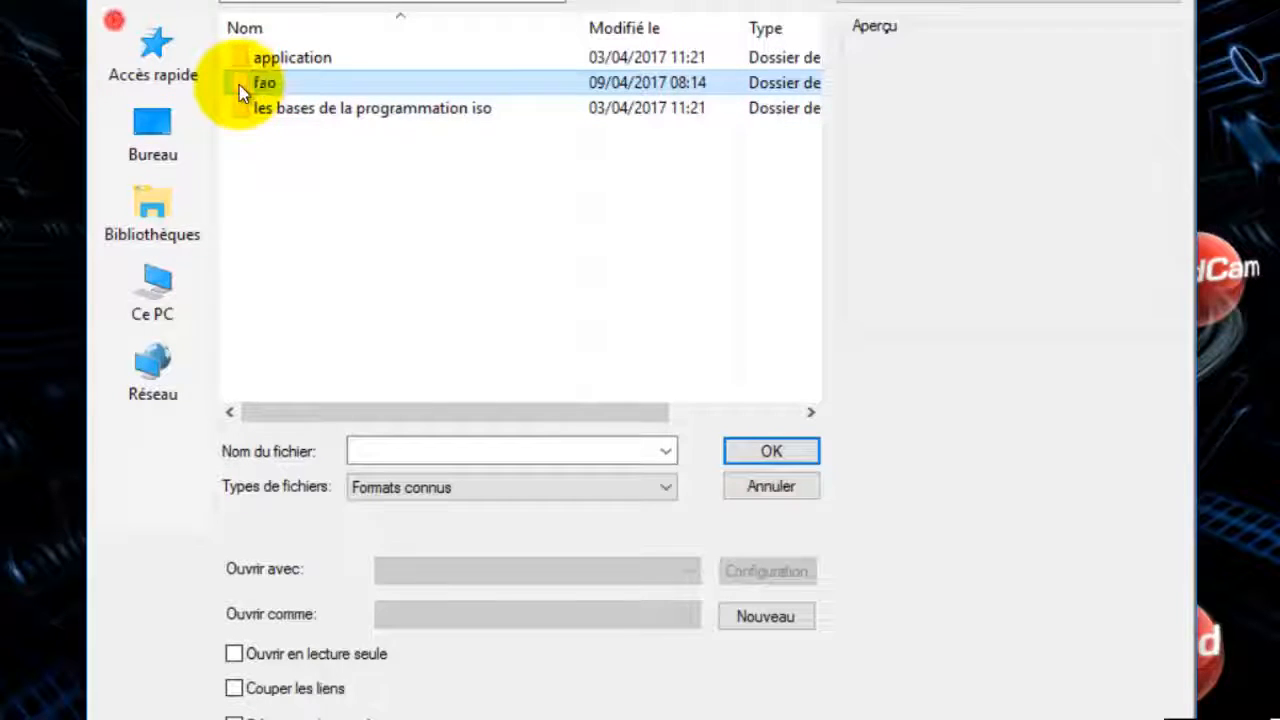
double_click(239, 85)
left_click(239, 85)
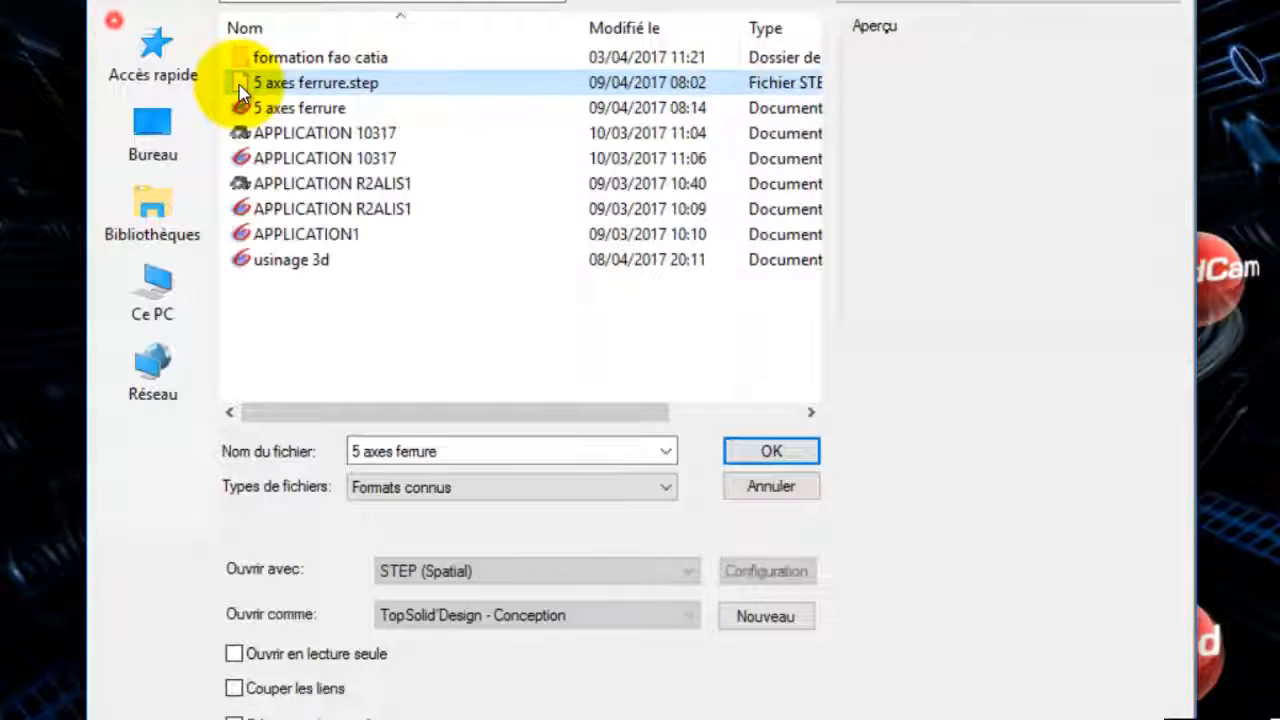
left_click(291, 109)
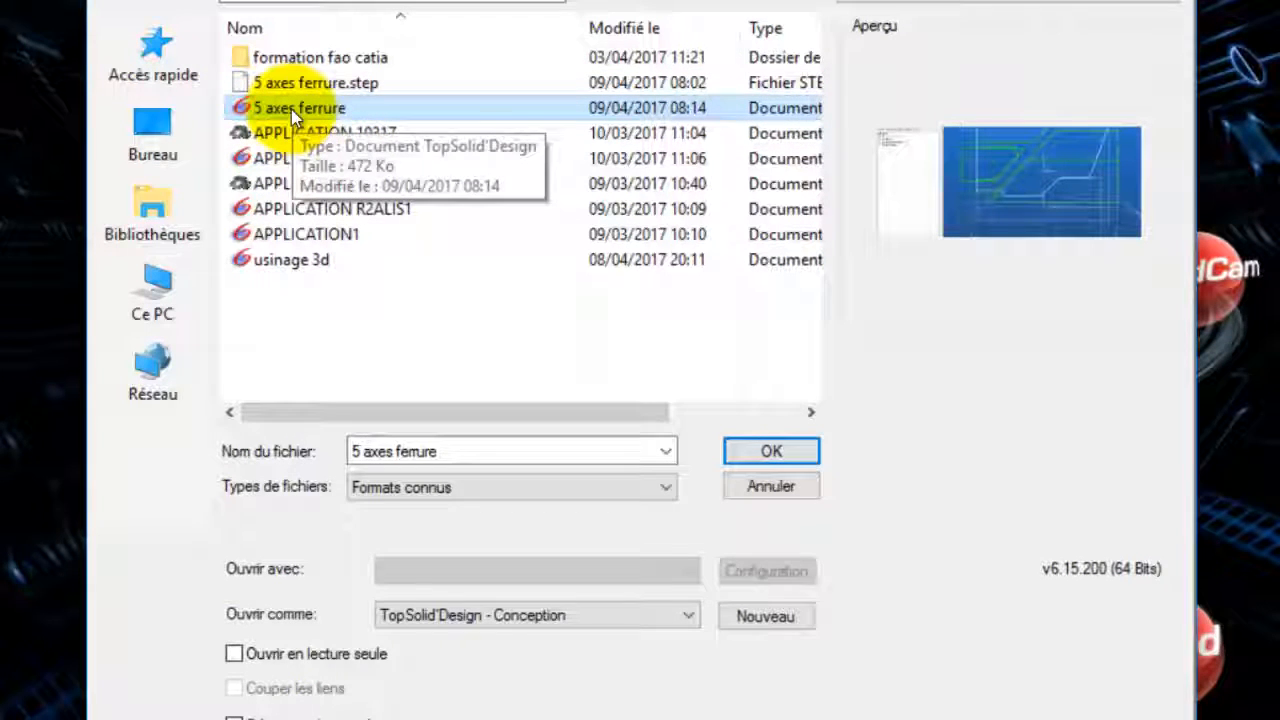
left_click(771, 453)
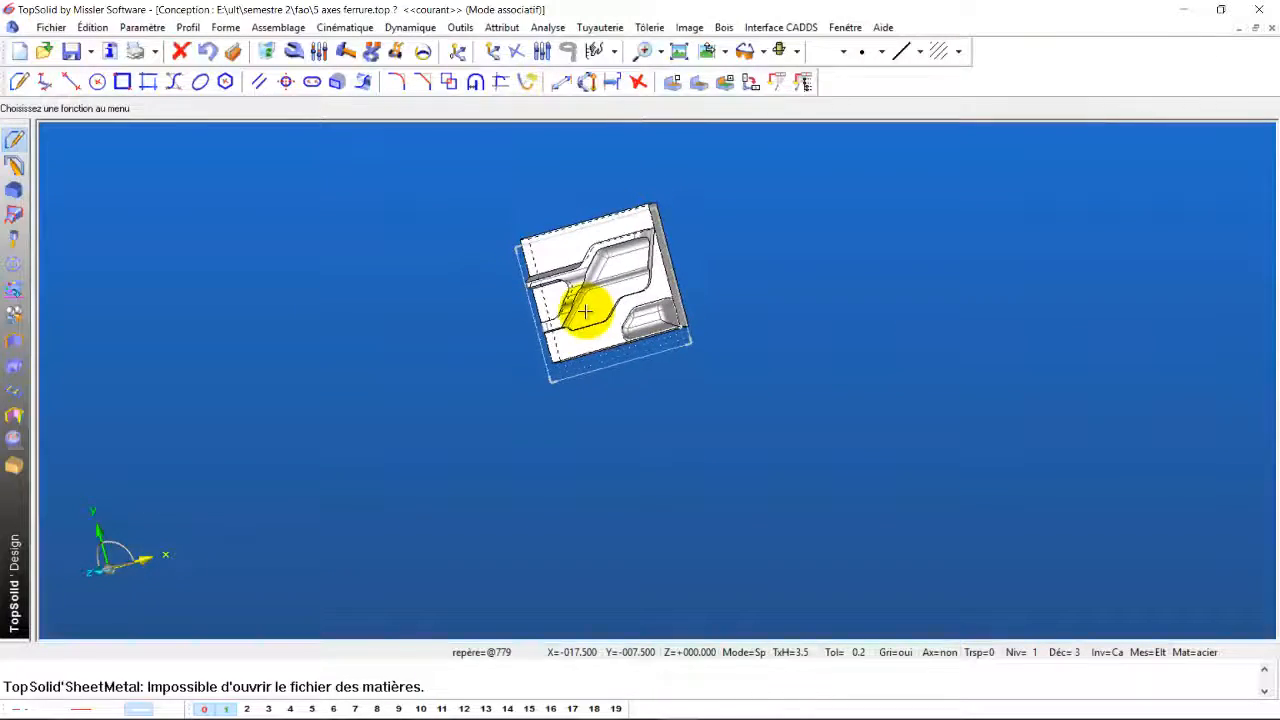
Examine the 5 axes ferrure part from different angles in wireframe and in shaded display without edges
scroll(585, 315, "up", 3)
middle_click_drag(585, 333, 697, 312)
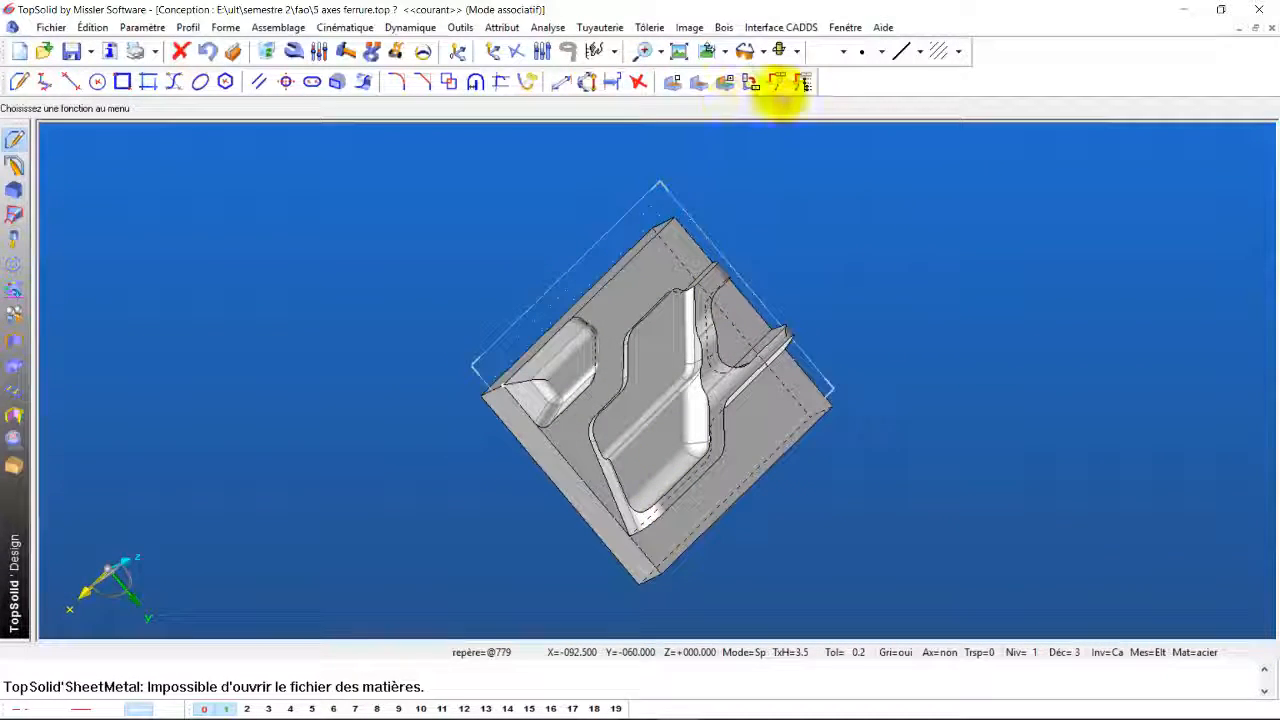
left_click(779, 50)
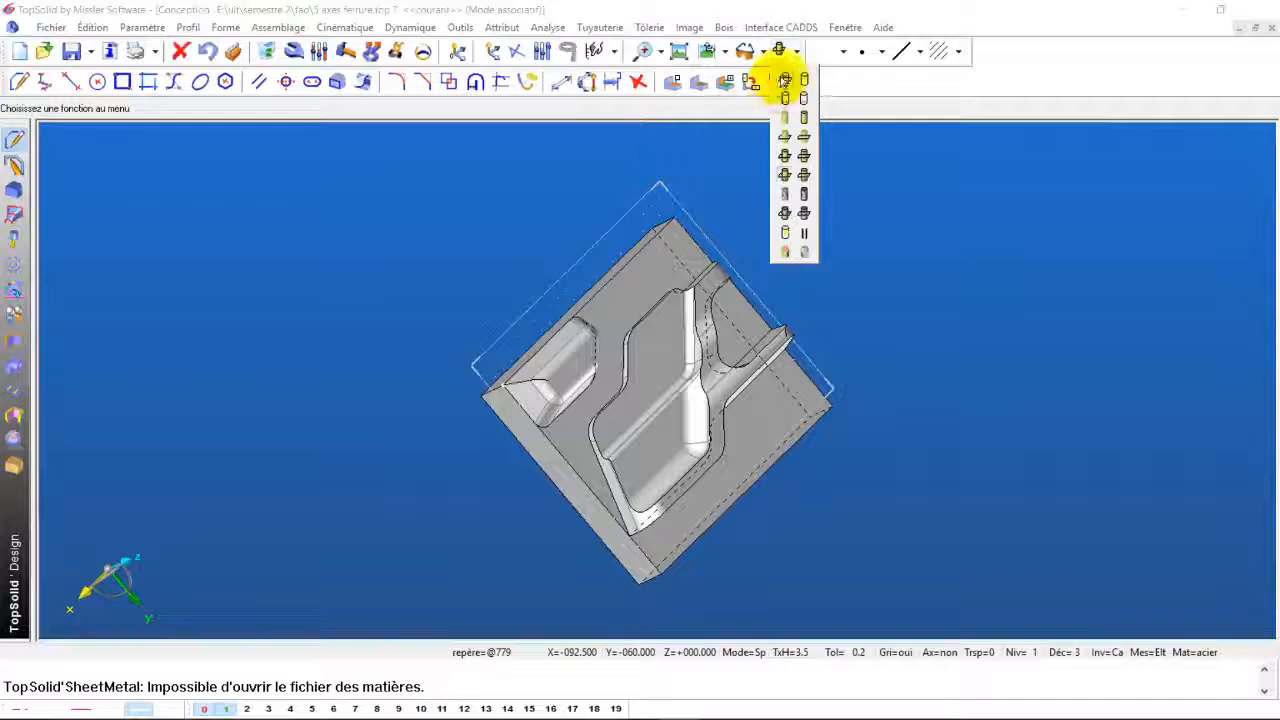
left_click(786, 79)
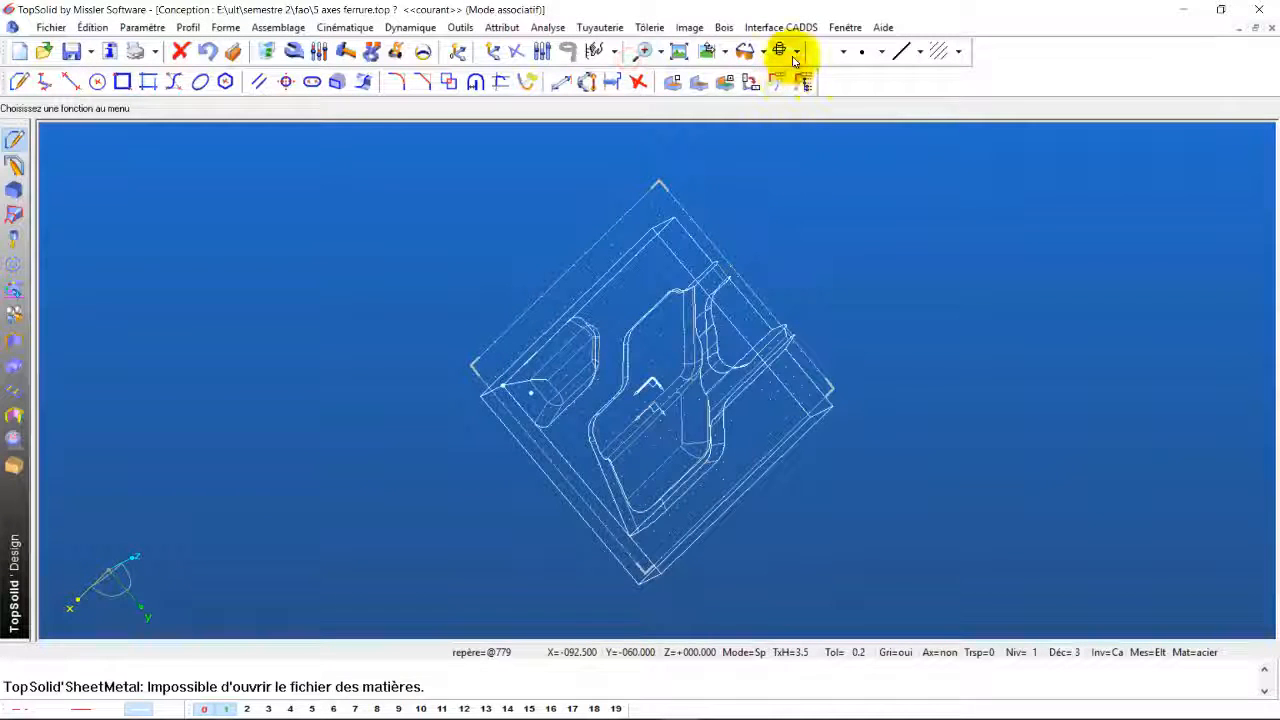
left_click(794, 55)
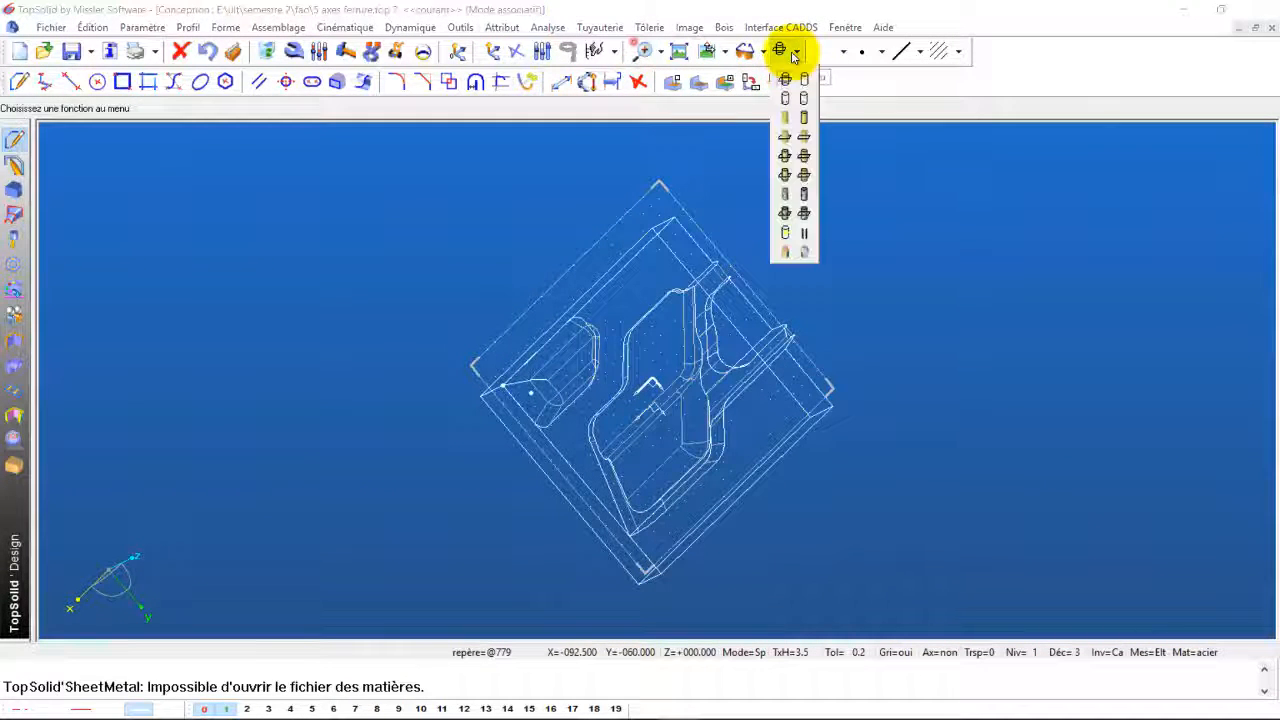
left_click(784, 118)
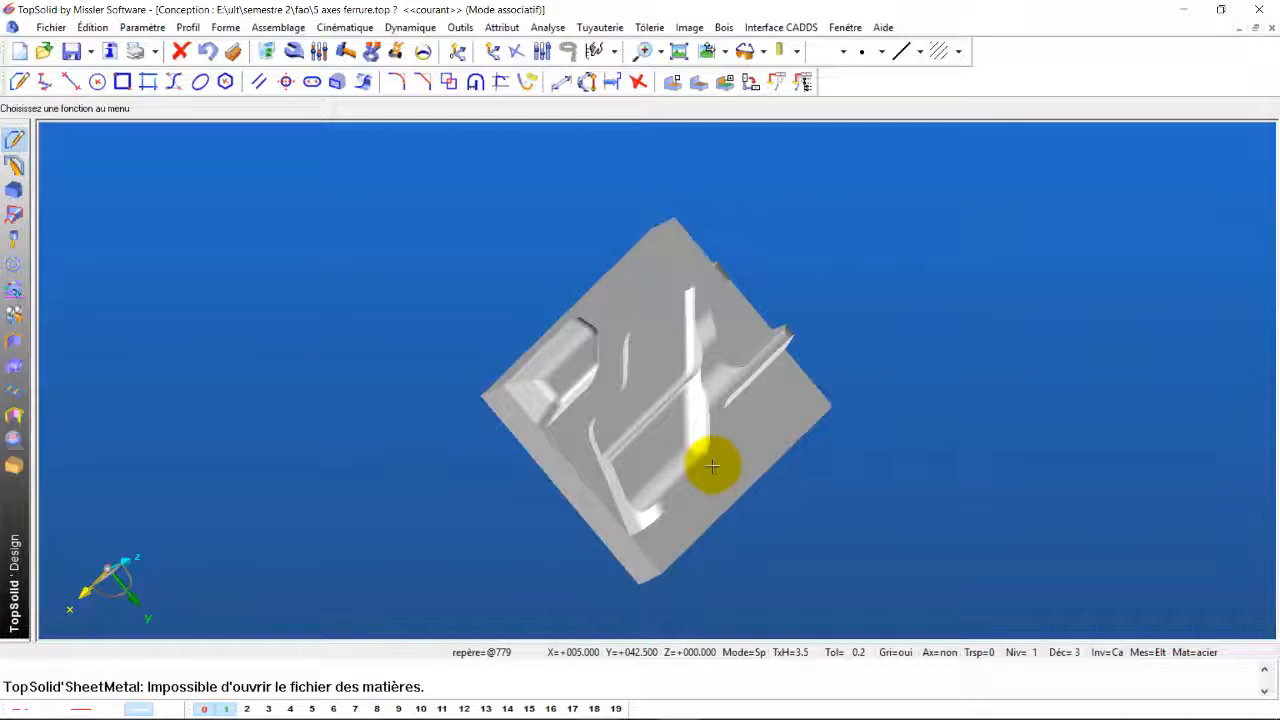
middle_click_drag(711, 465, 726, 425)
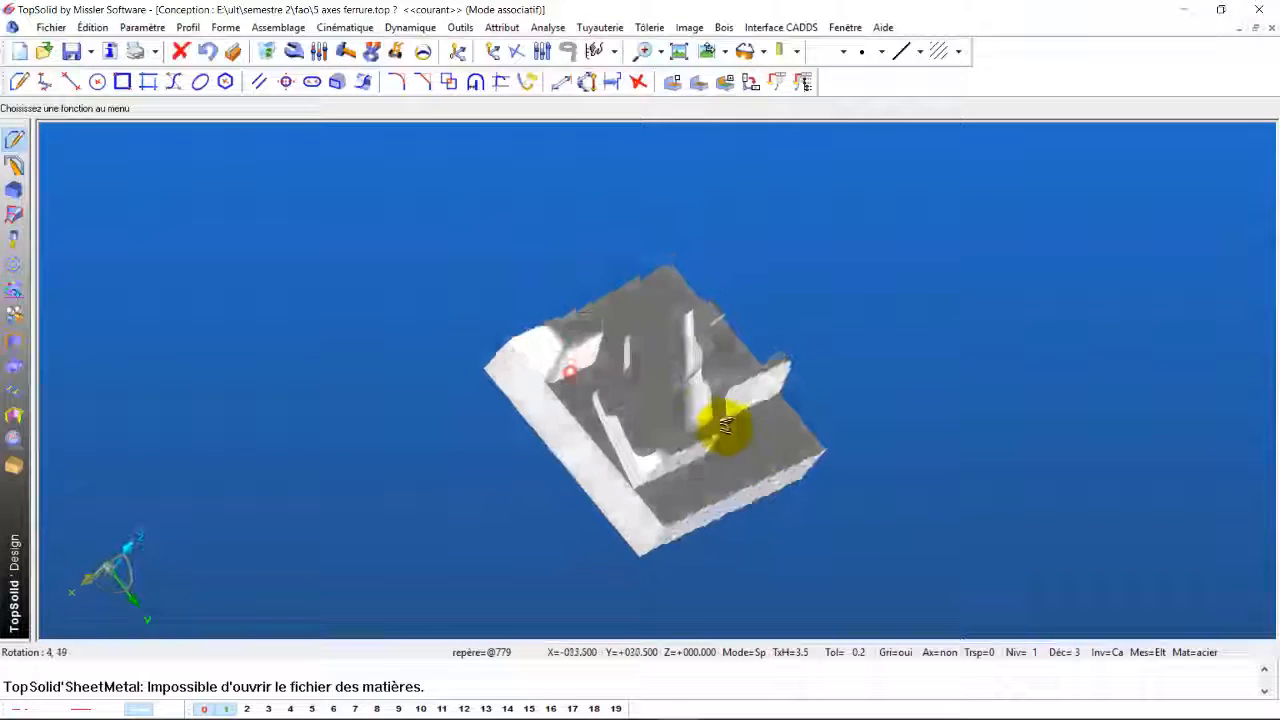
Display the part shaded with its visible edges and orient it to face its machined pockets and steps
left_click(795, 51)
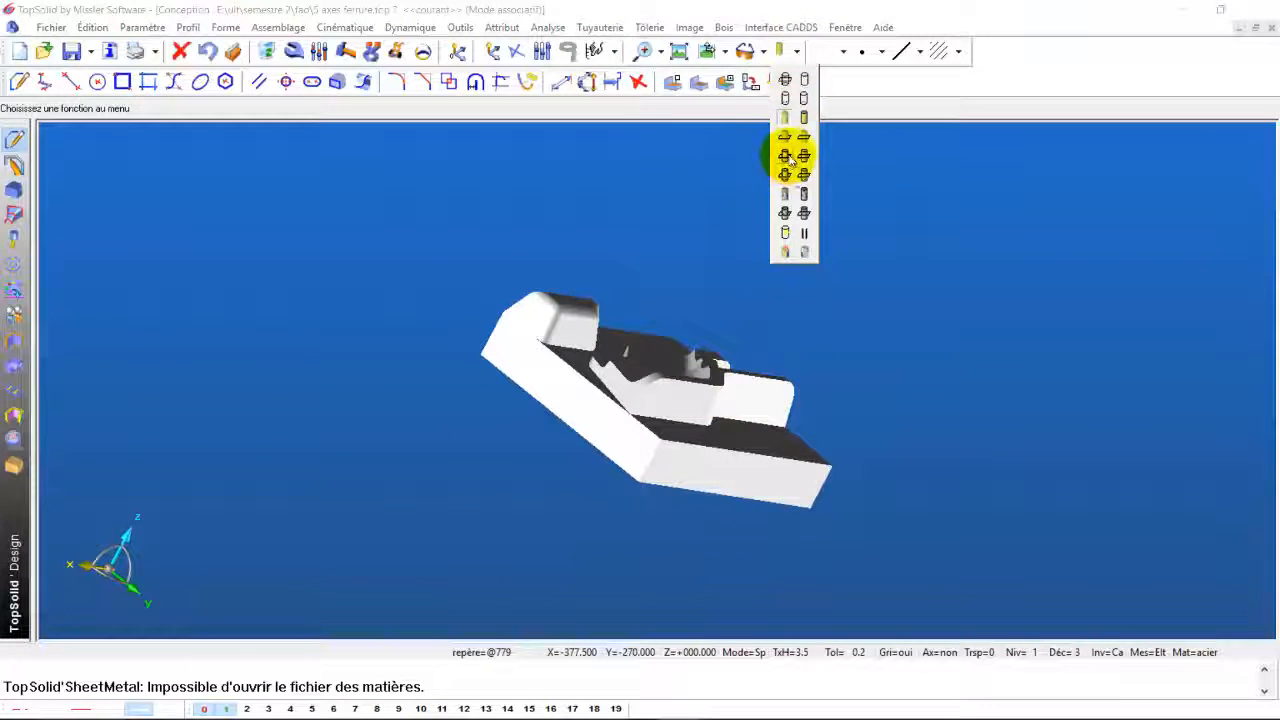
left_click(789, 157)
mouse_move(777, 362)
middle_mouse_down()
mouse_move(735, 431)
mouse_move(652, 457)
mouse_move(620, 527)
middle_mouse_up()
scroll(652, 464, "up", 4)
scroll(654, 464, "down", 1)
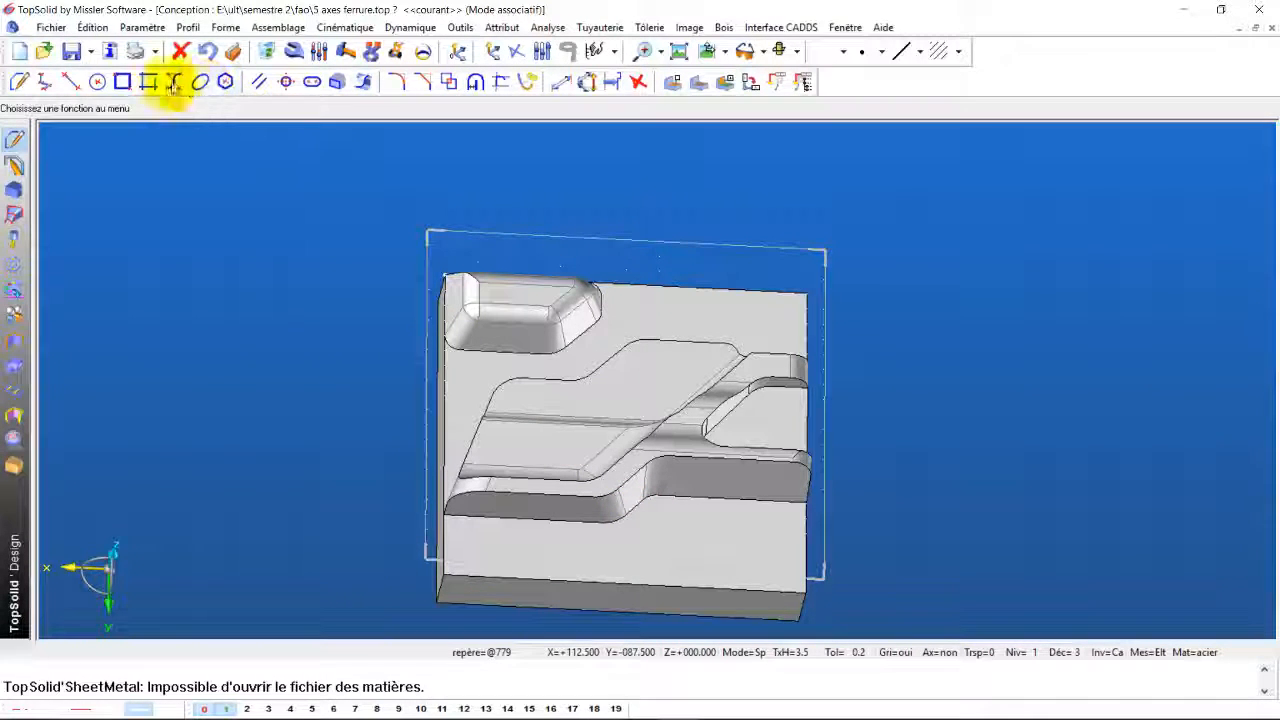
Create a new Cam document in millimetres without a template
left_click(18, 52)
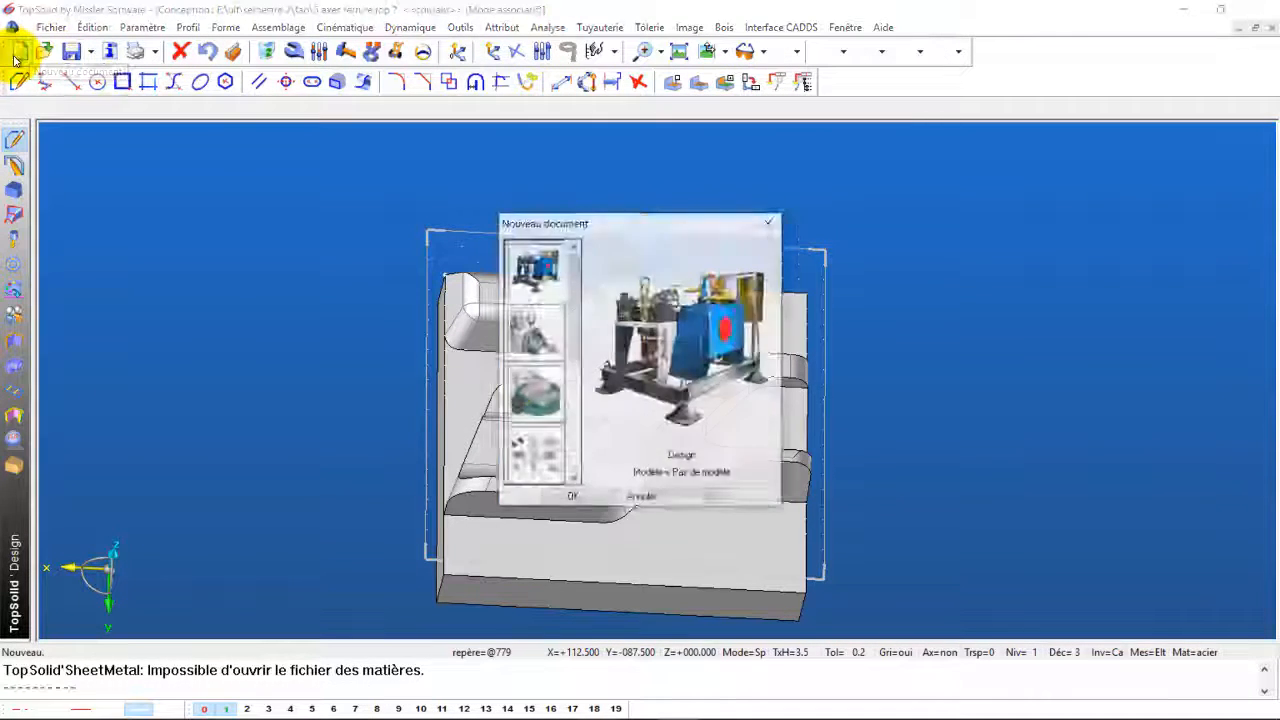
left_click(540, 345)
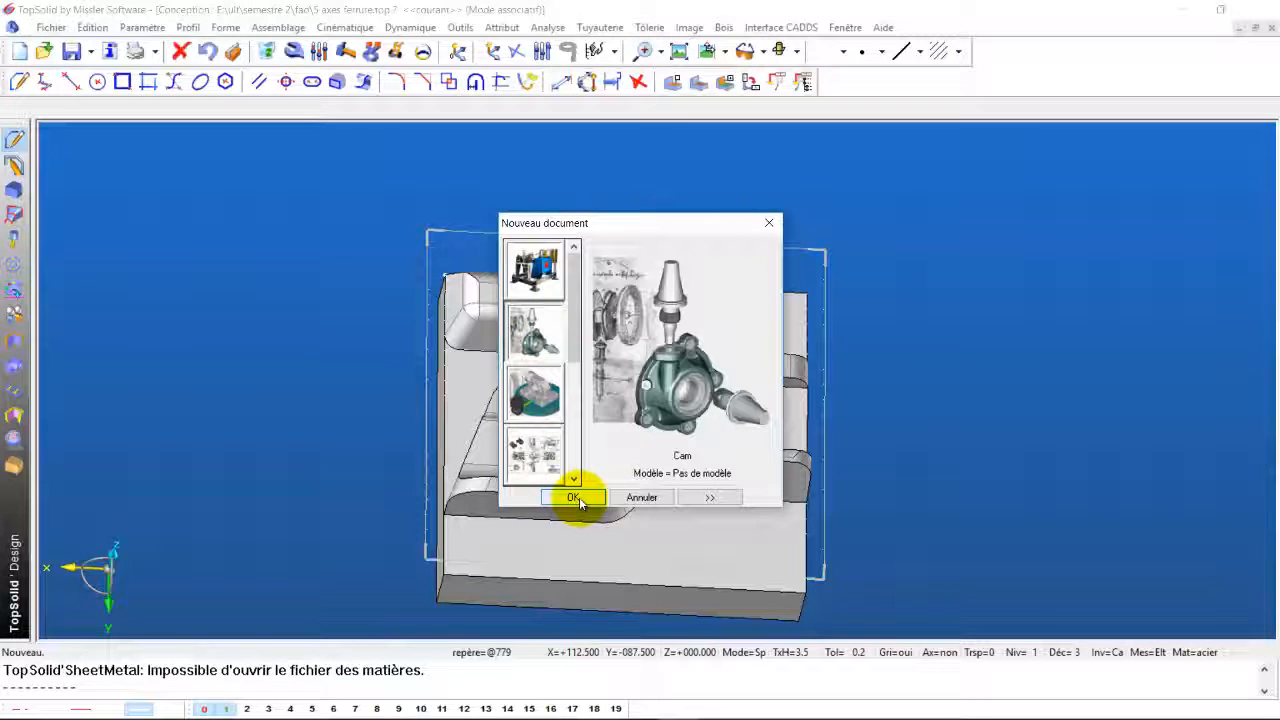
left_click(714, 500)
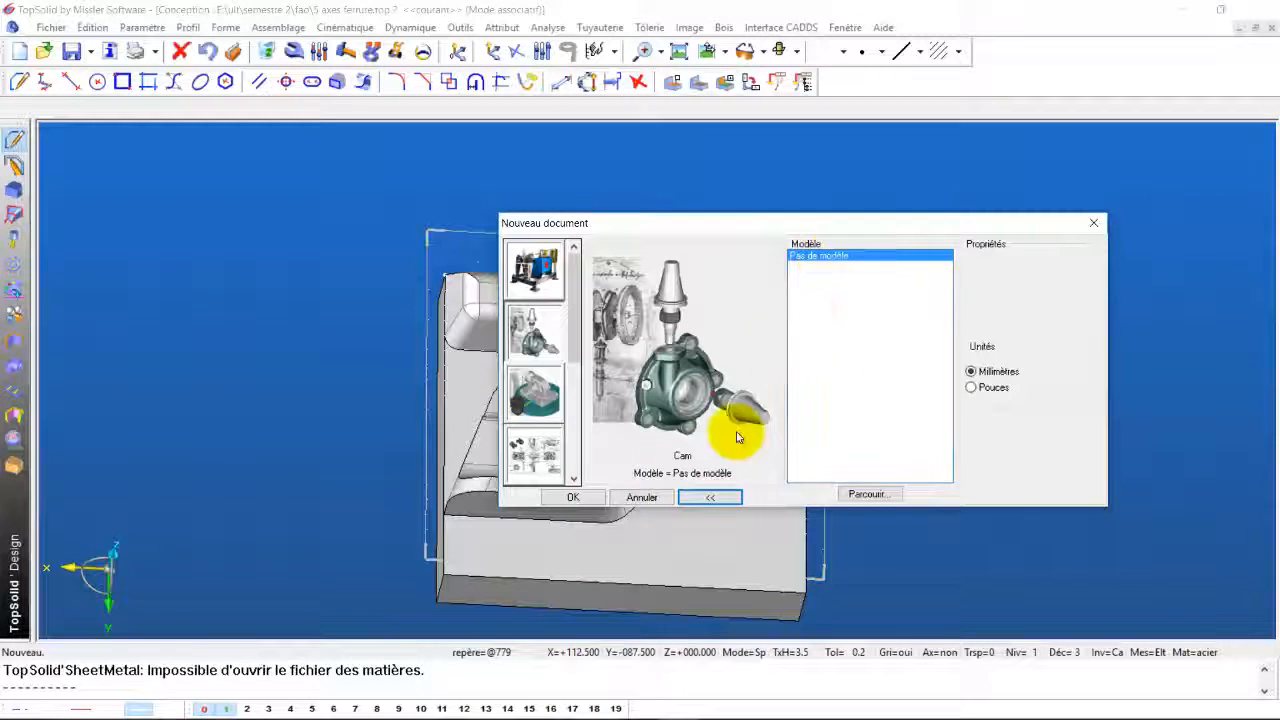
left_click(709, 498)
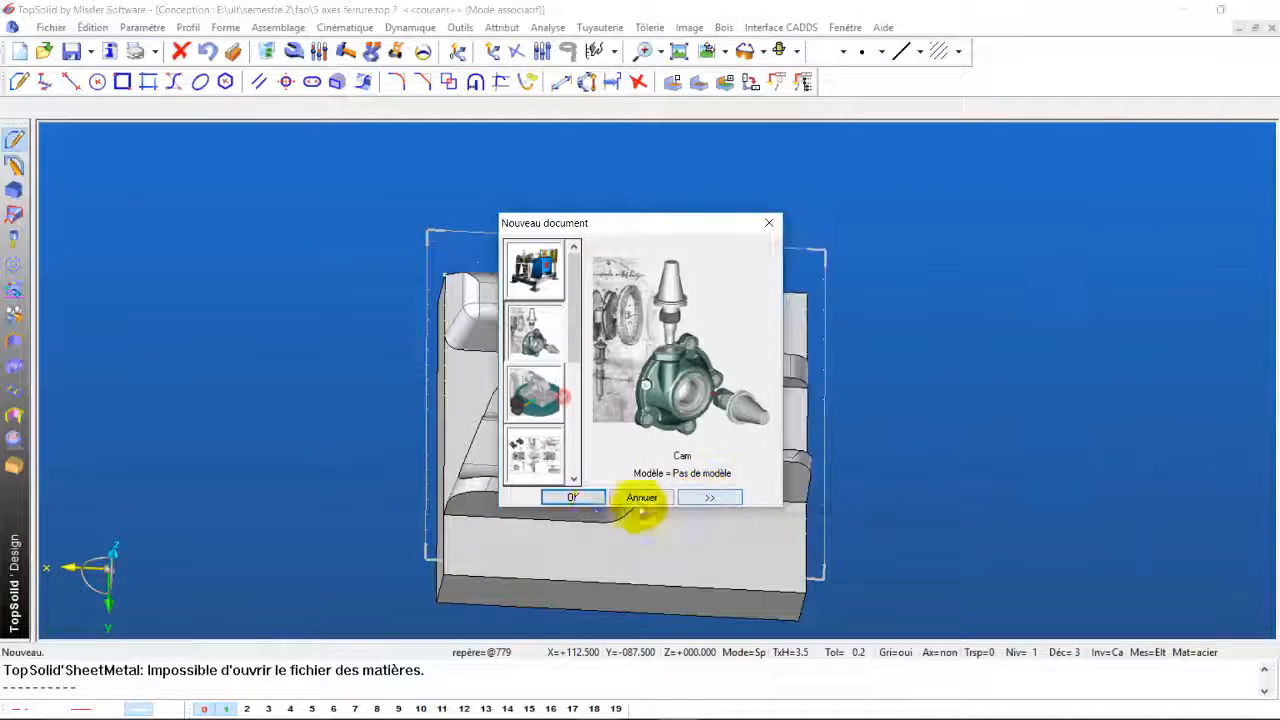
left_click(571, 497)
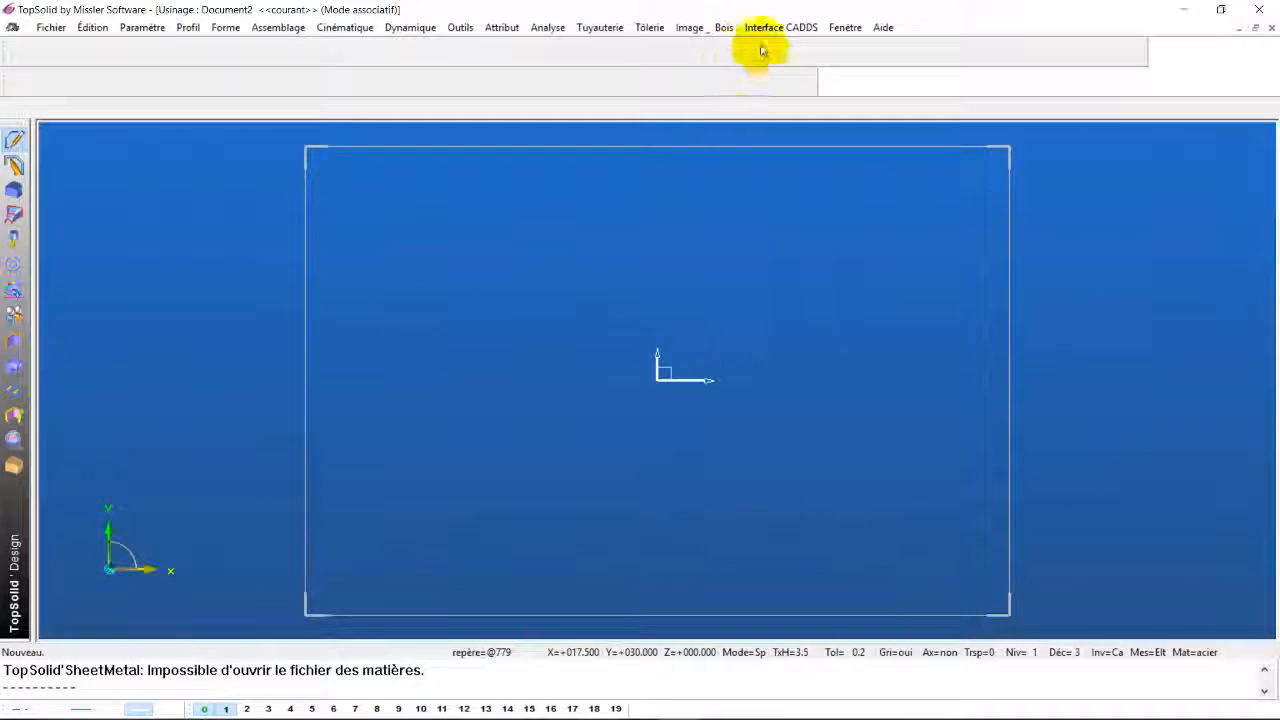
Tile the machining document and the 5 axes ferrure design document vertically, side by side
left_click(845, 27)
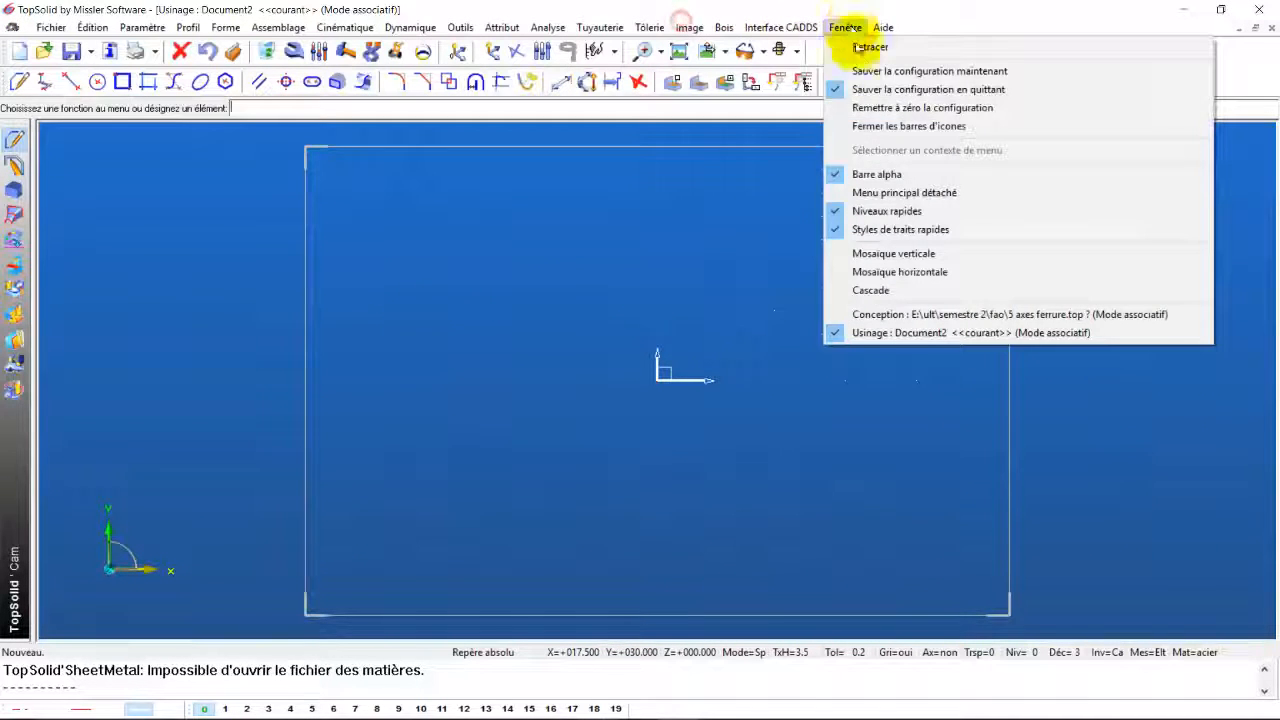
left_click(878, 260)
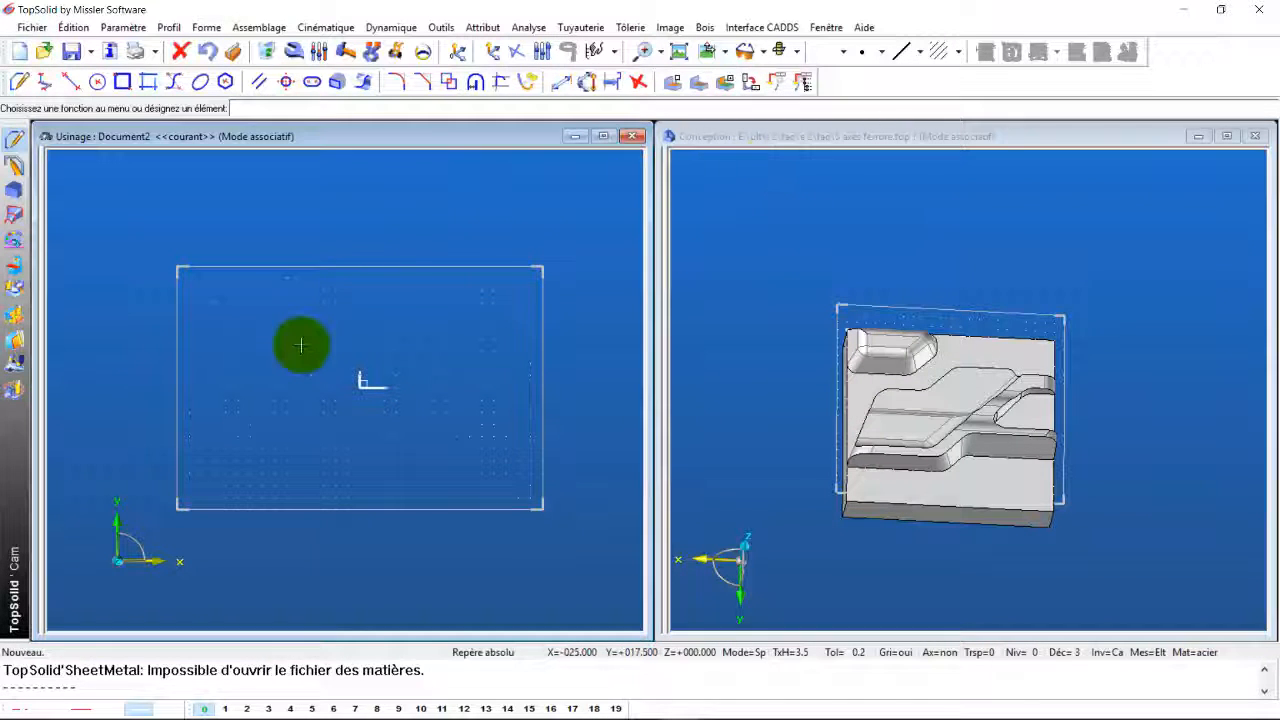
scroll(301, 346, "down", 2)
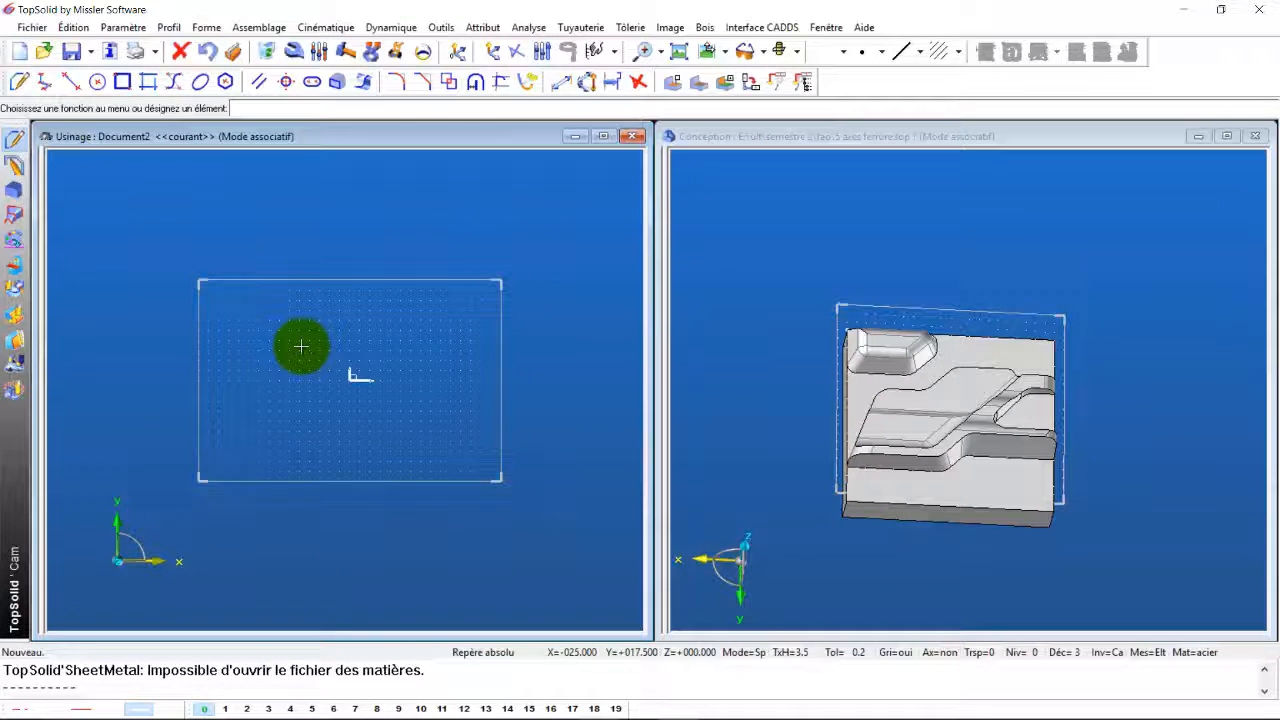
scroll(298, 347, "up", 3)
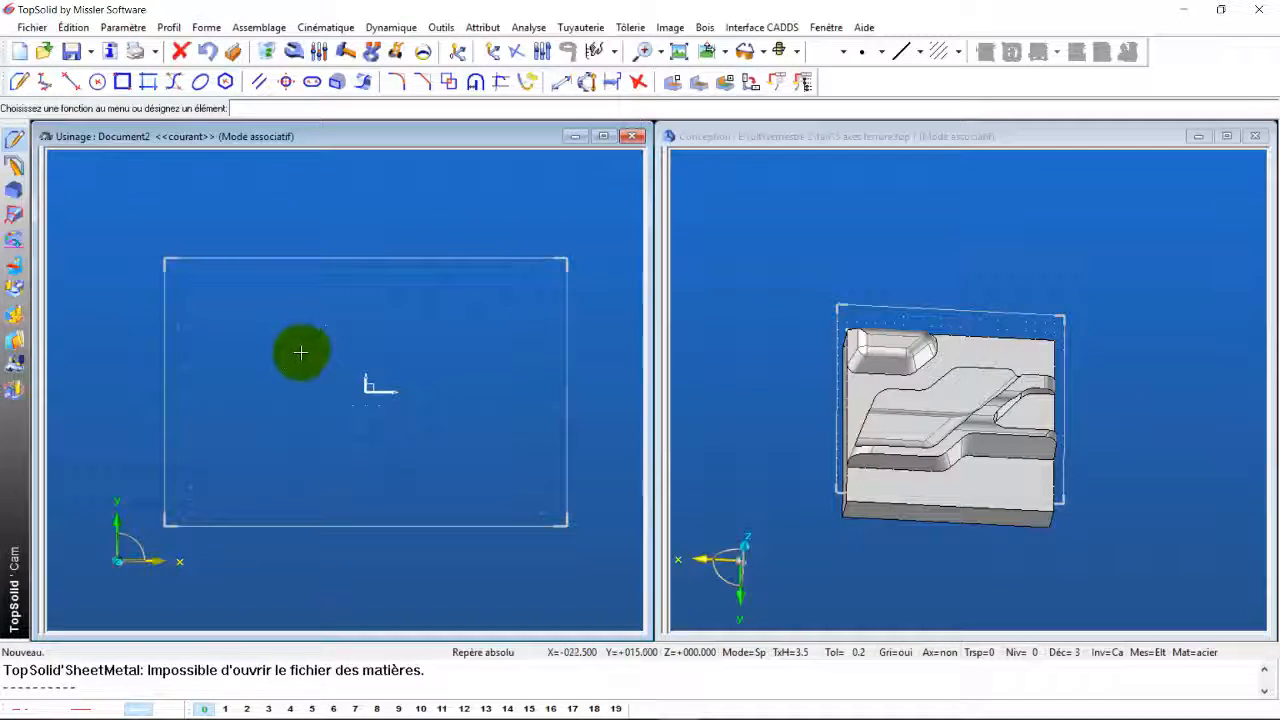
Select the CINCINNATI SABRE 750 milling machine for the machining document after previewing other machines
left_click(14, 268)
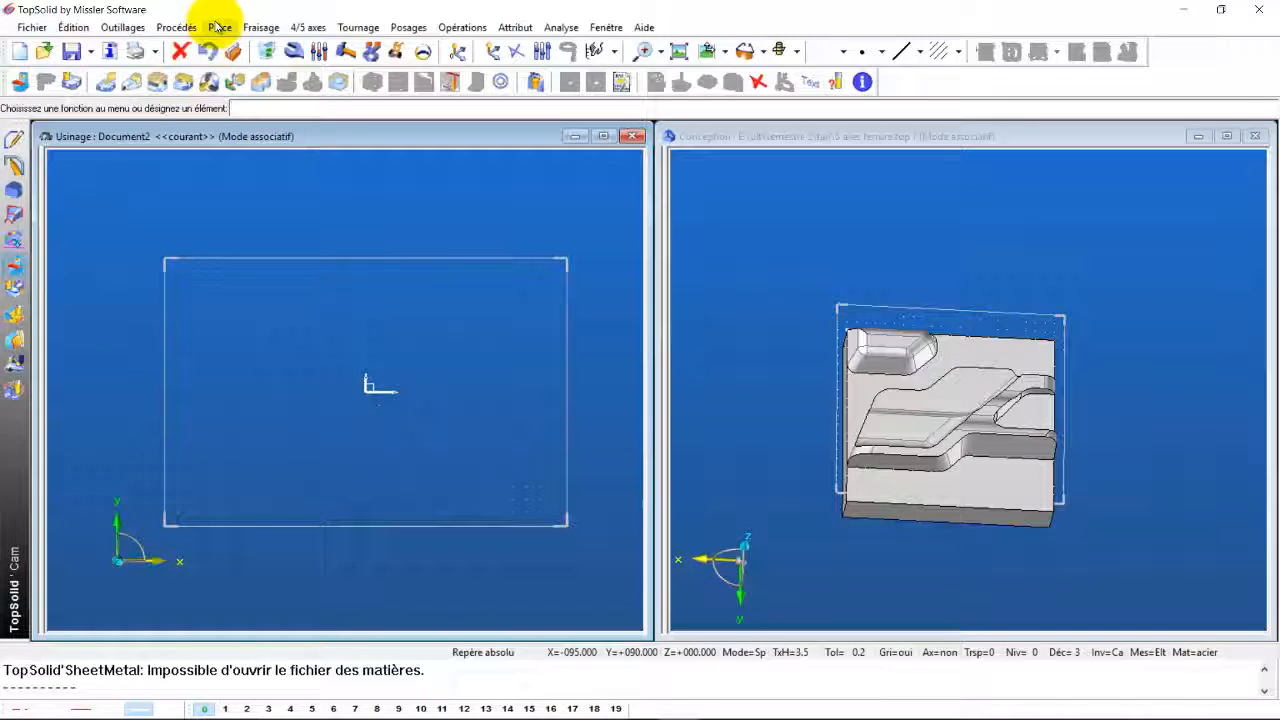
left_click(125, 28)
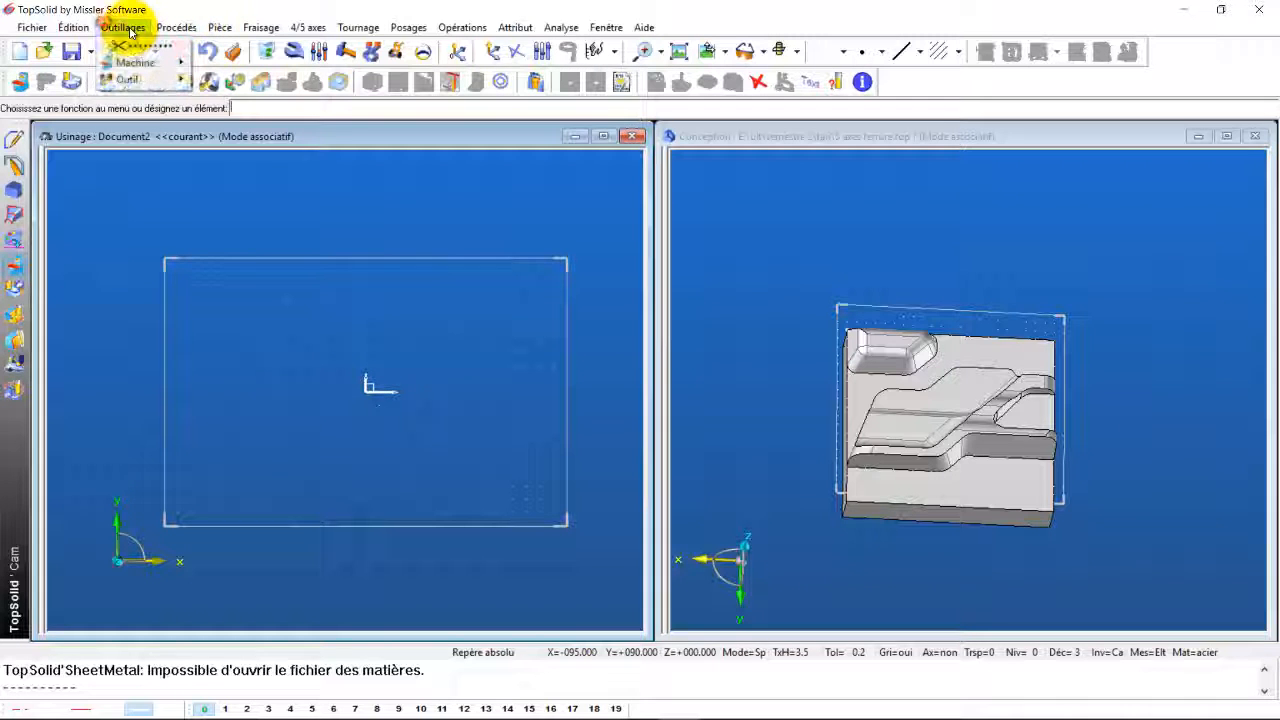
mouse_move(145, 65)
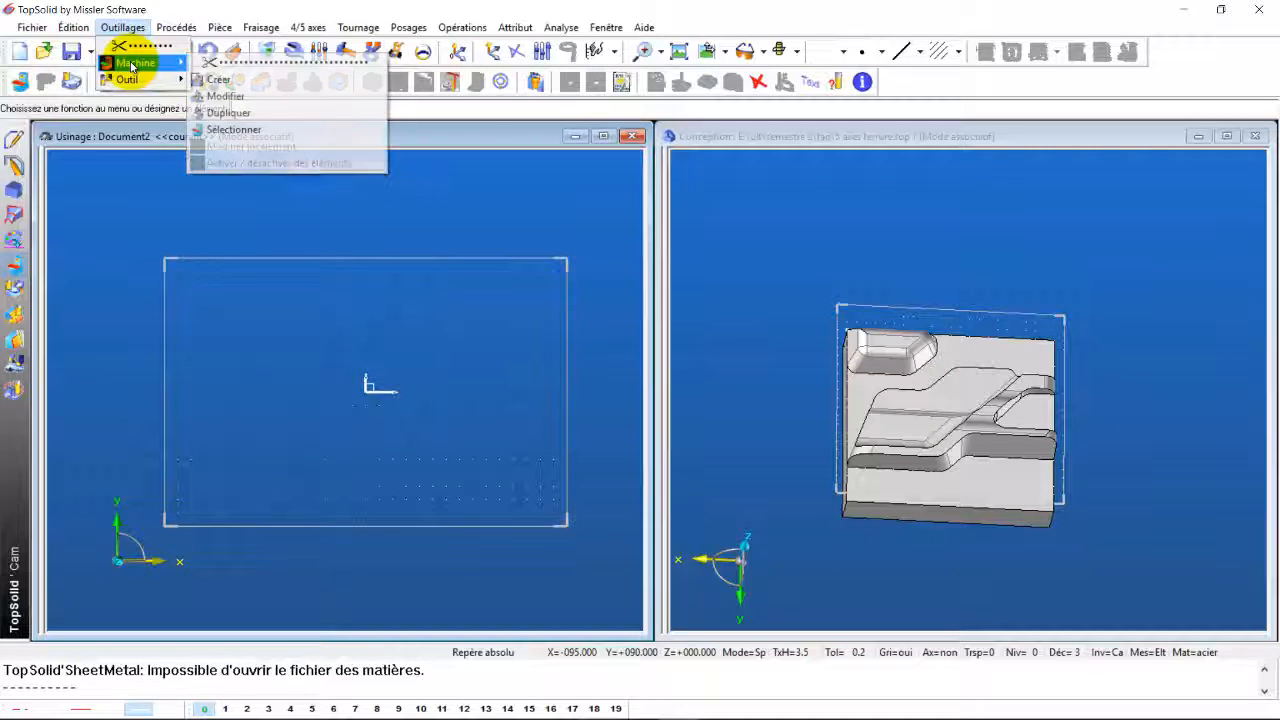
left_click(232, 130)
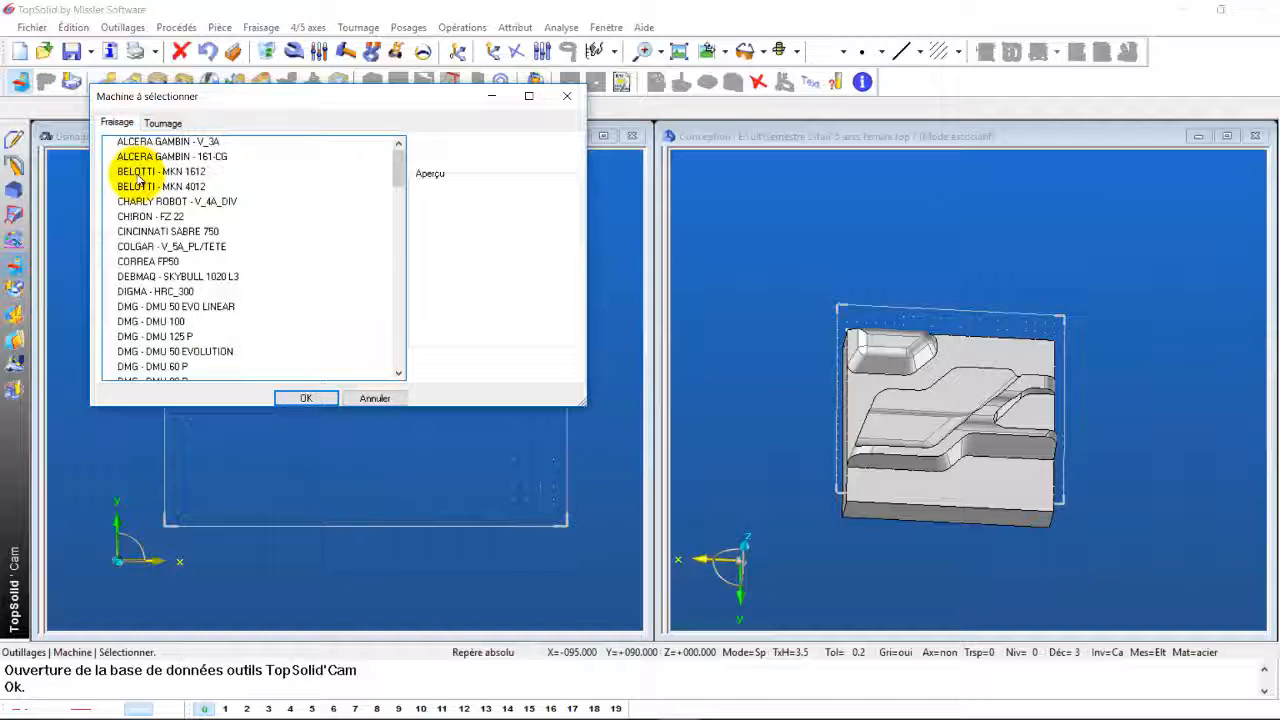
left_click(150, 143)
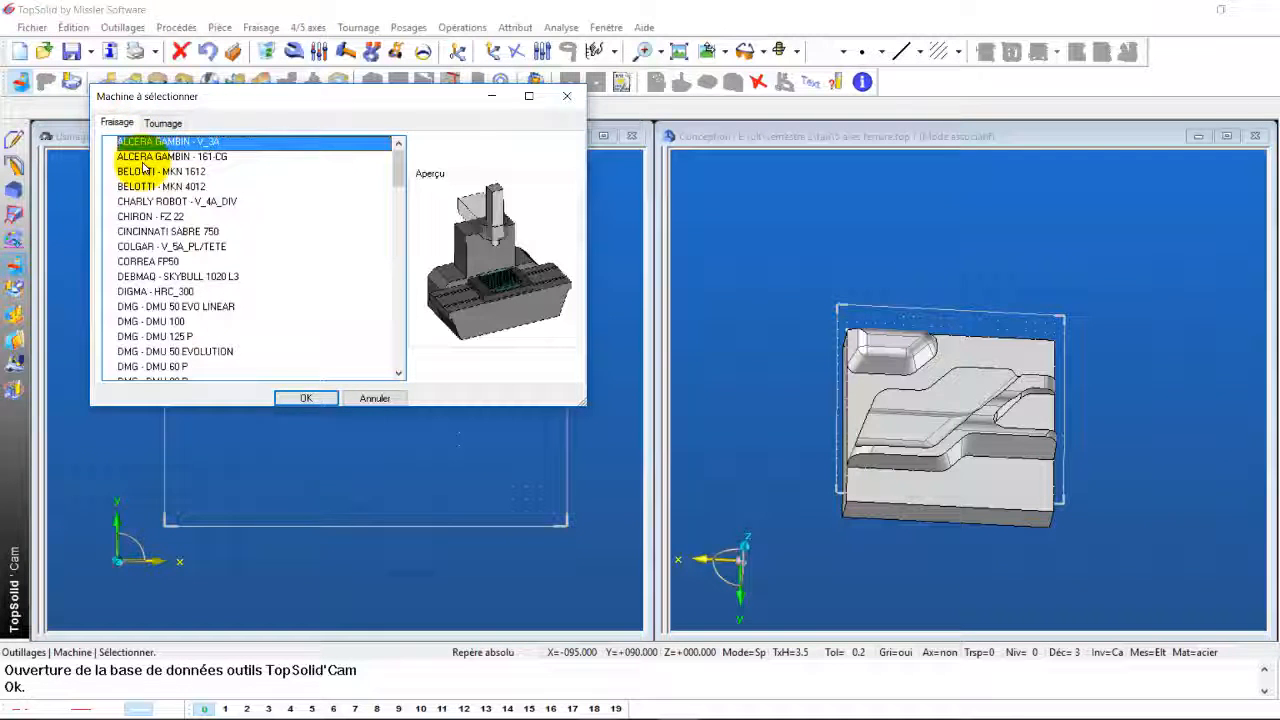
left_click(147, 157)
left_click(140, 172)
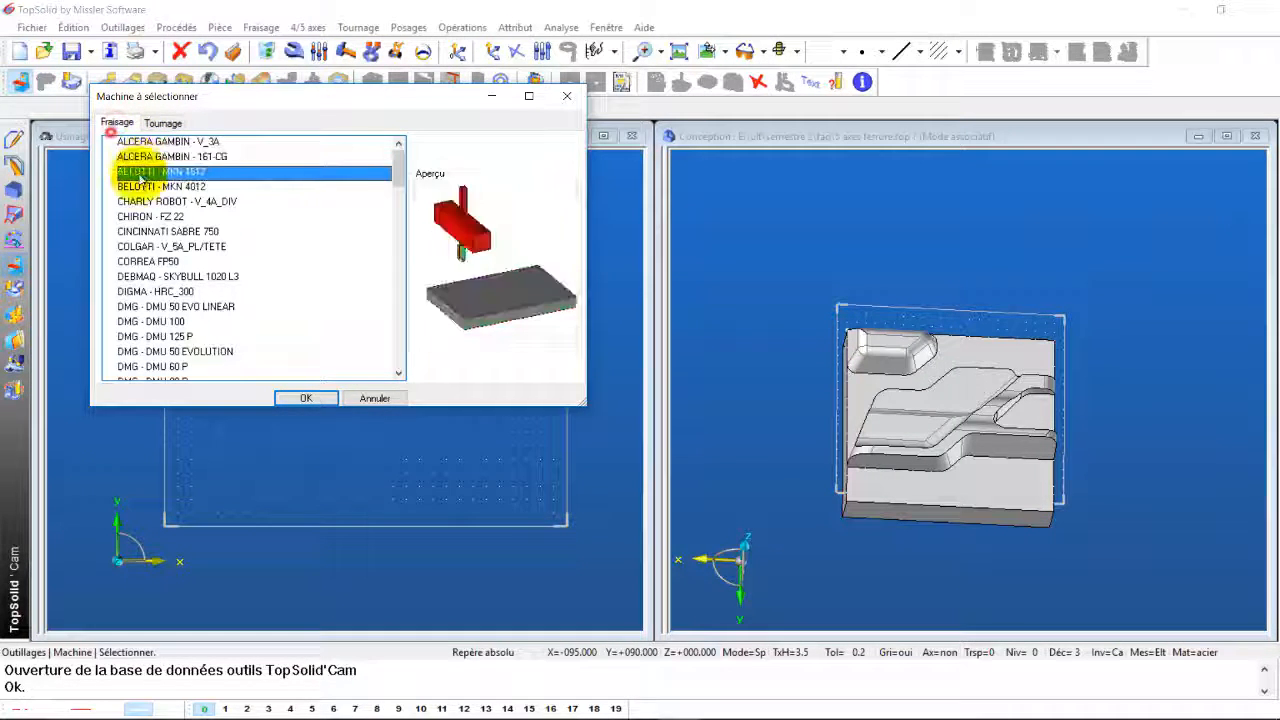
left_click(142, 188)
left_click(143, 203)
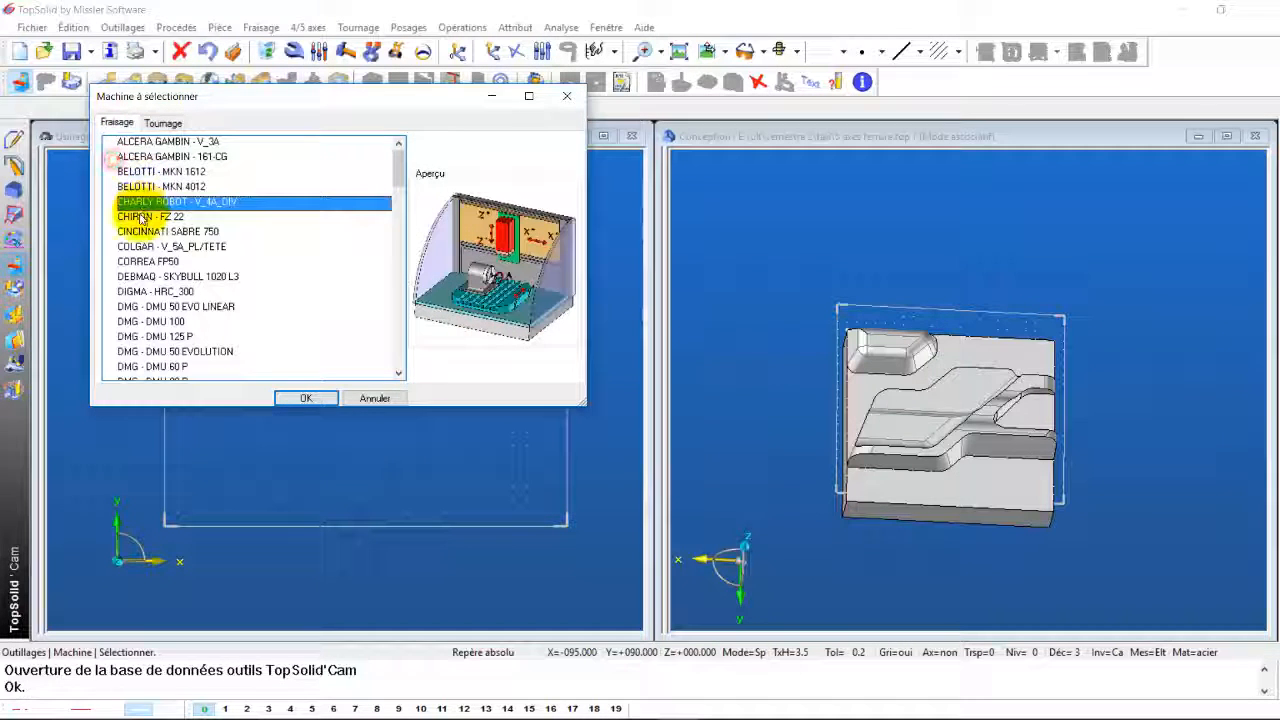
left_click(142, 217)
left_click(141, 232)
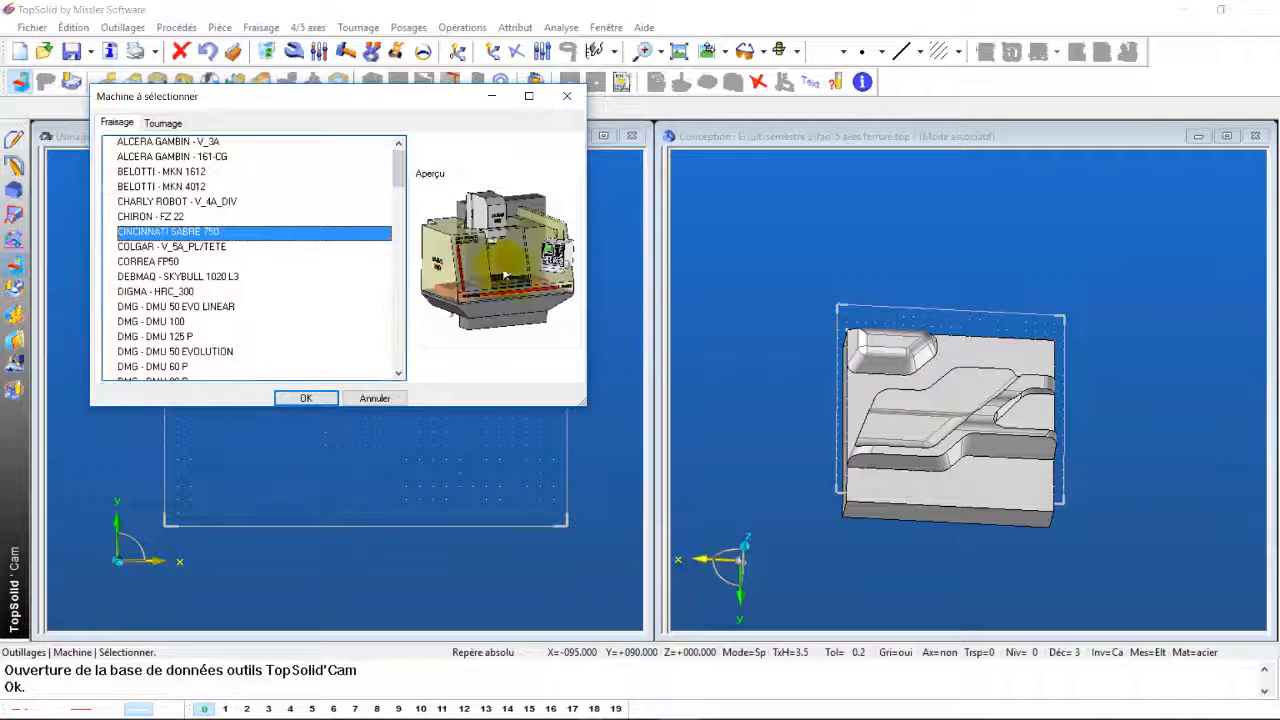
left_click(305, 398)
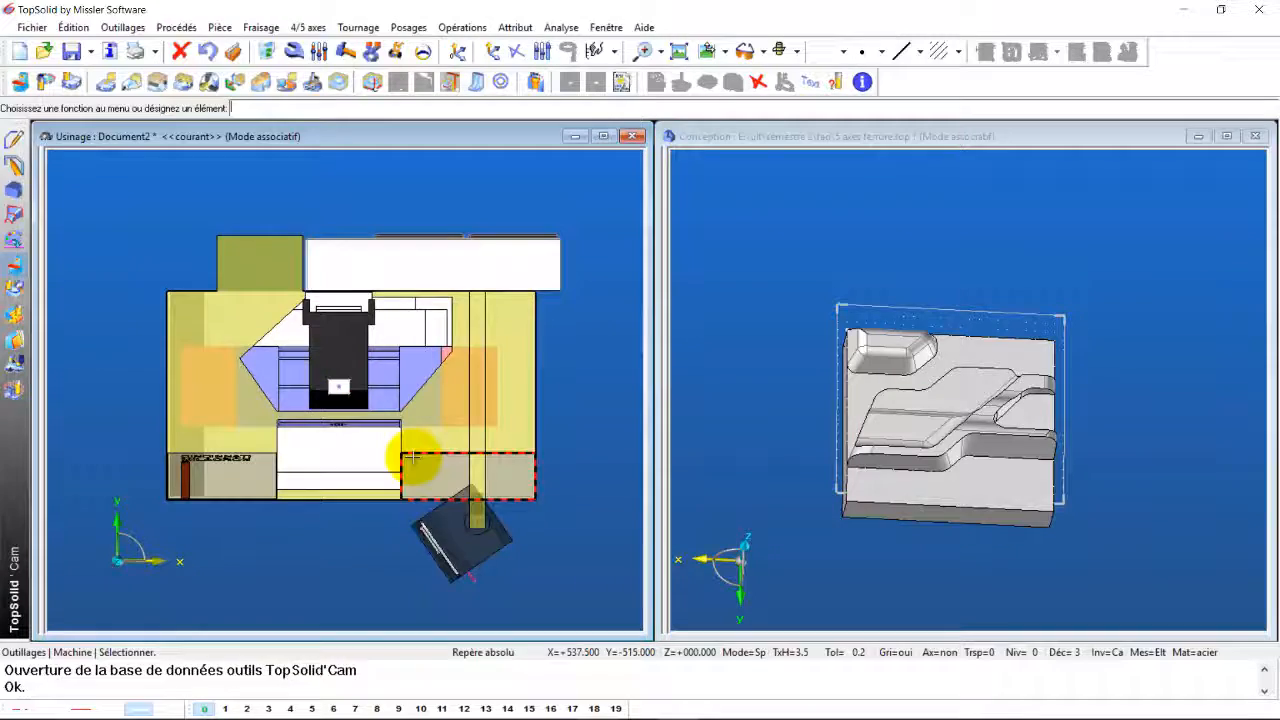
middle_click_drag(414, 457, 410, 380)
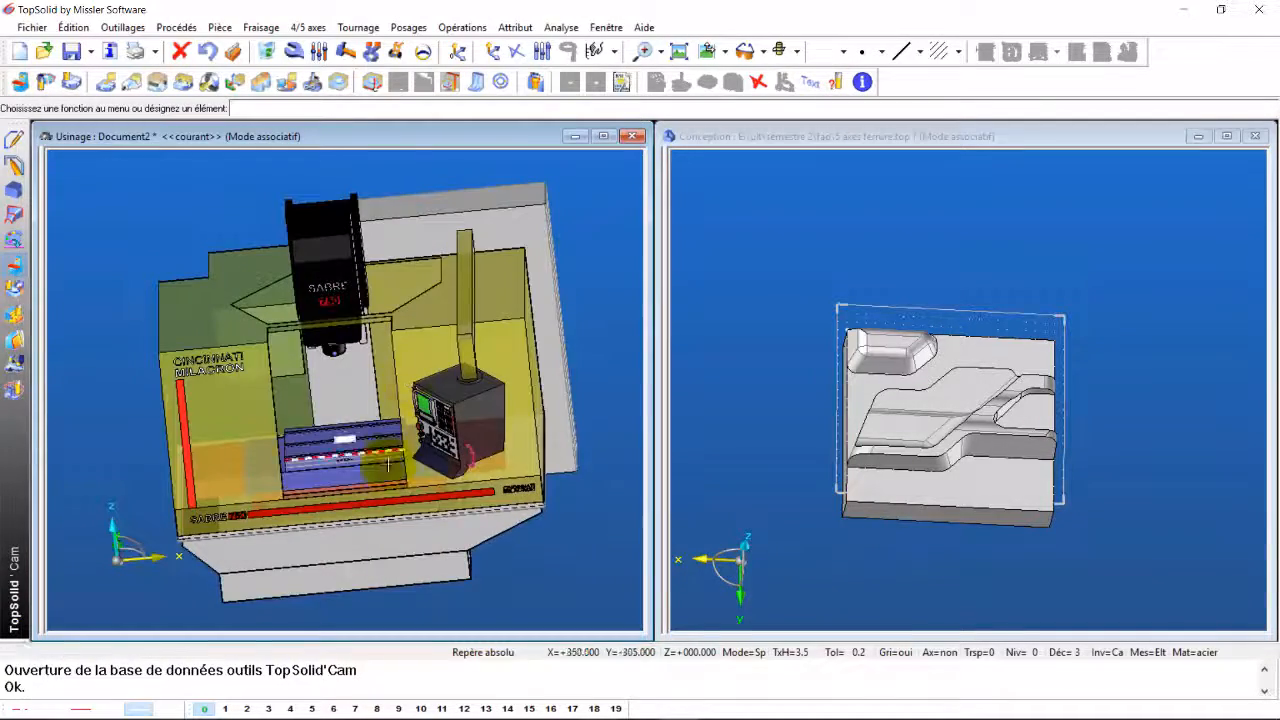
Hide the bati_inf, bati_sup and Broche Axe Z levels of the milling machine
middle_click_drag(388, 463, 425, 345)
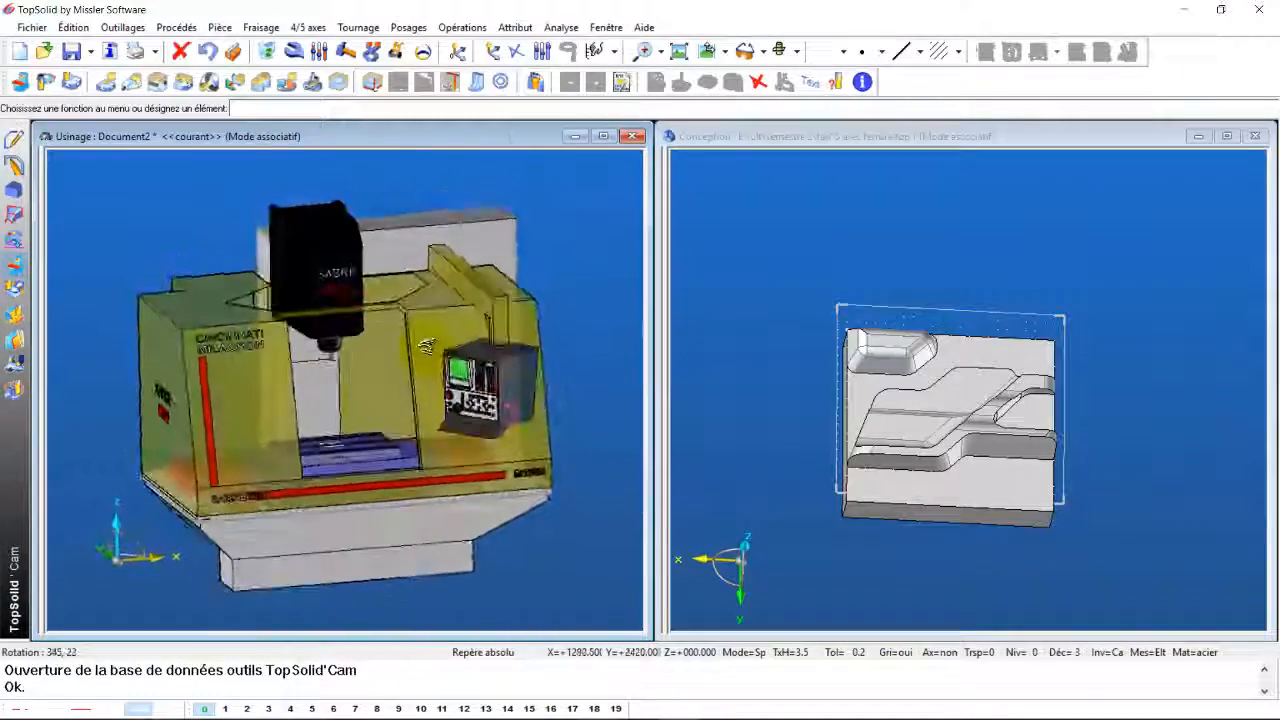
scroll(335, 477, "up", 5)
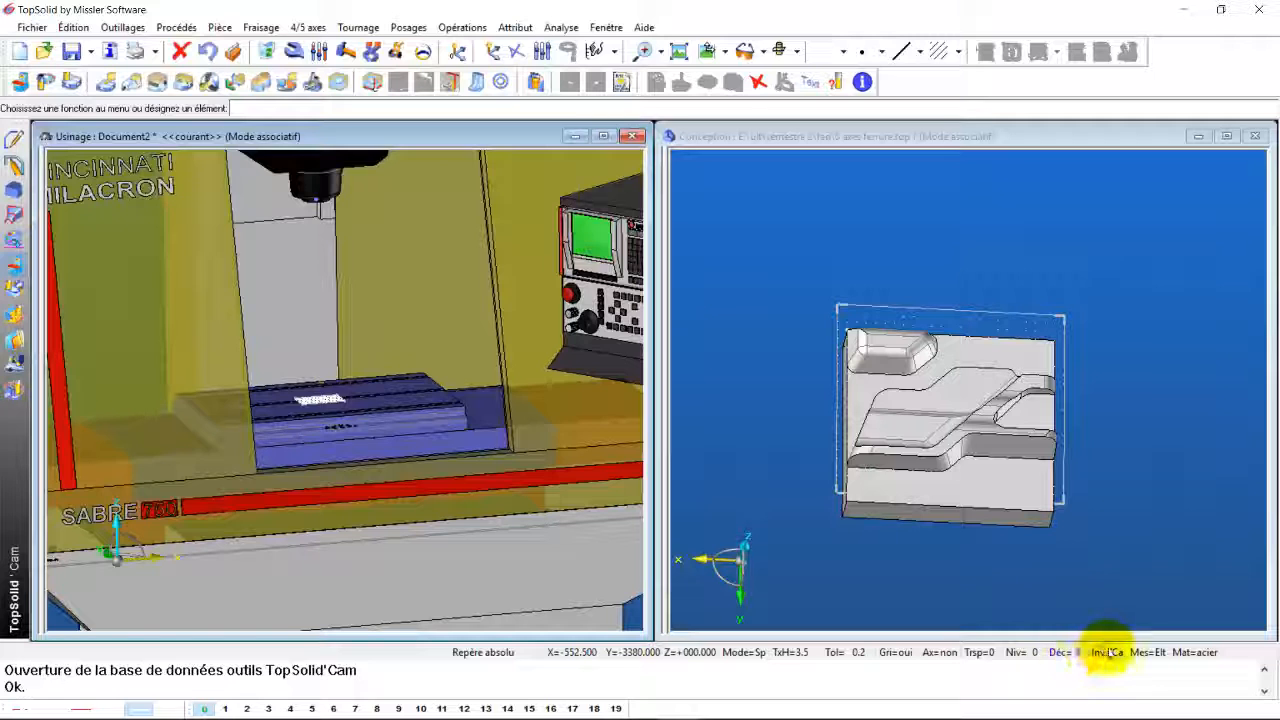
left_click(1018, 652)
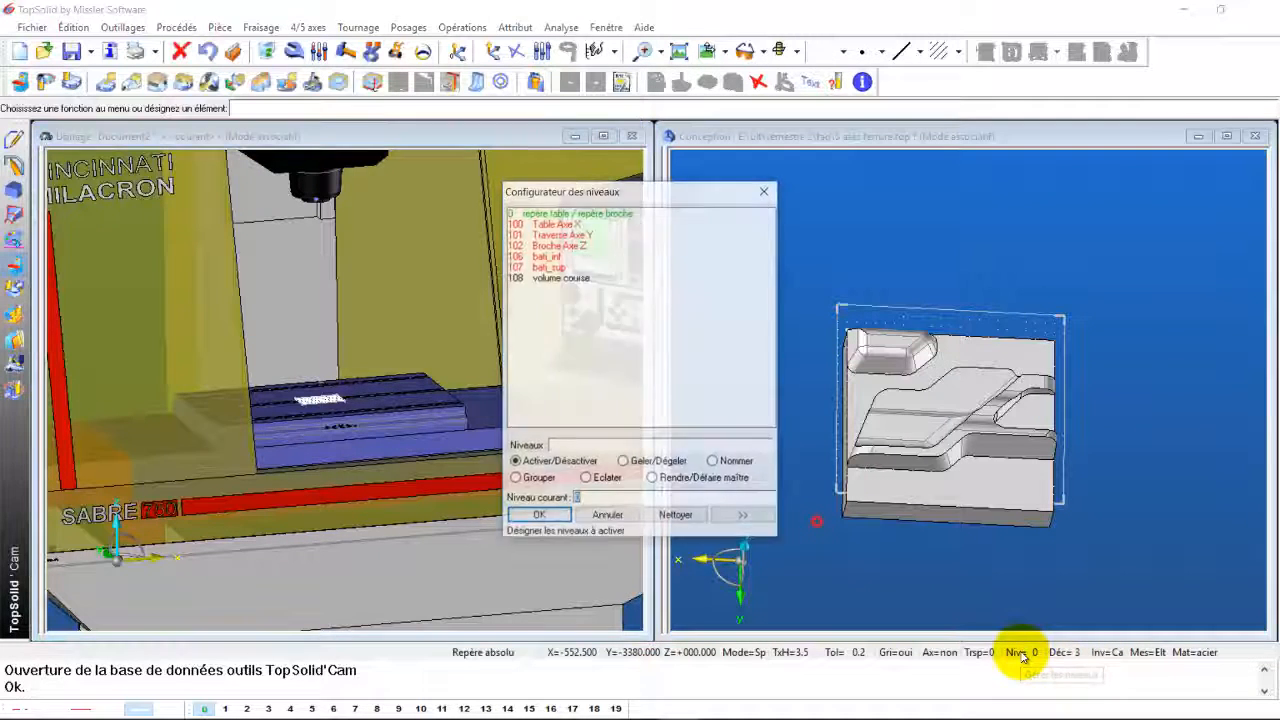
left_click(550, 269)
left_click(541, 258)
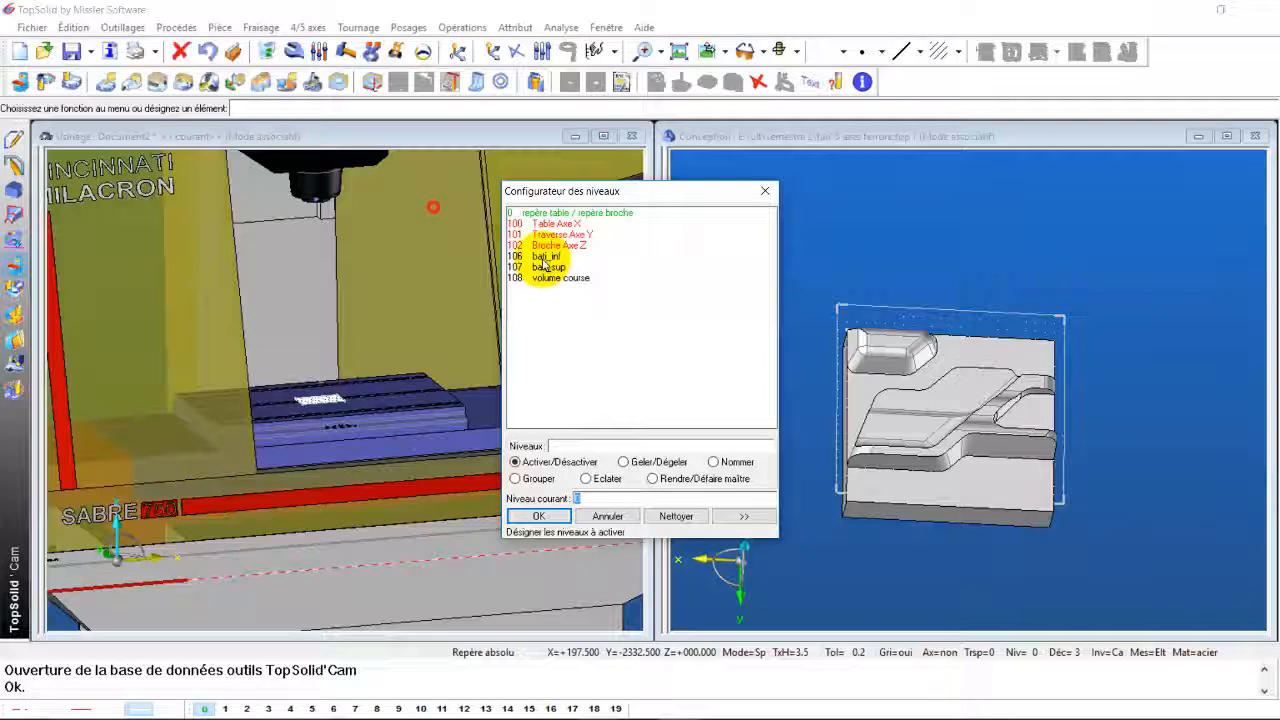
left_click(547, 245)
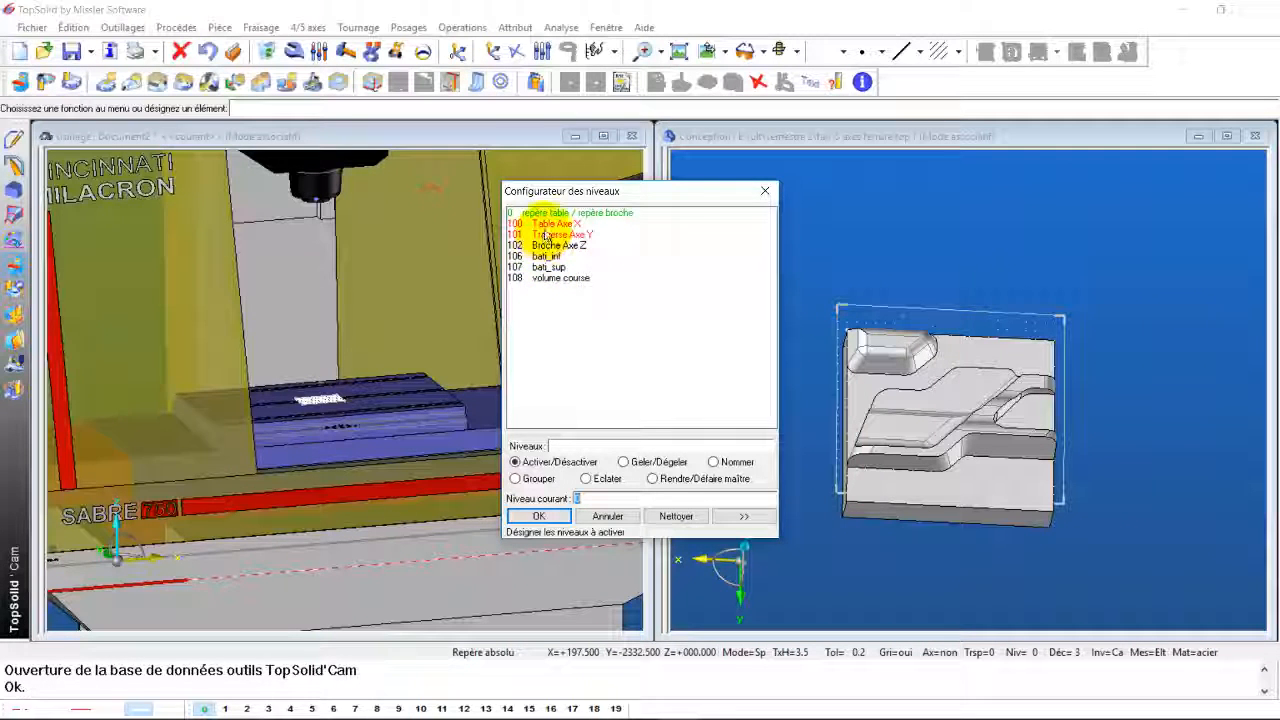
left_click(538, 516)
Start a frame-on-frame positioning of the workpiece and select the ferrure in the design document as the part to position
scroll(337, 480, "up", 6)
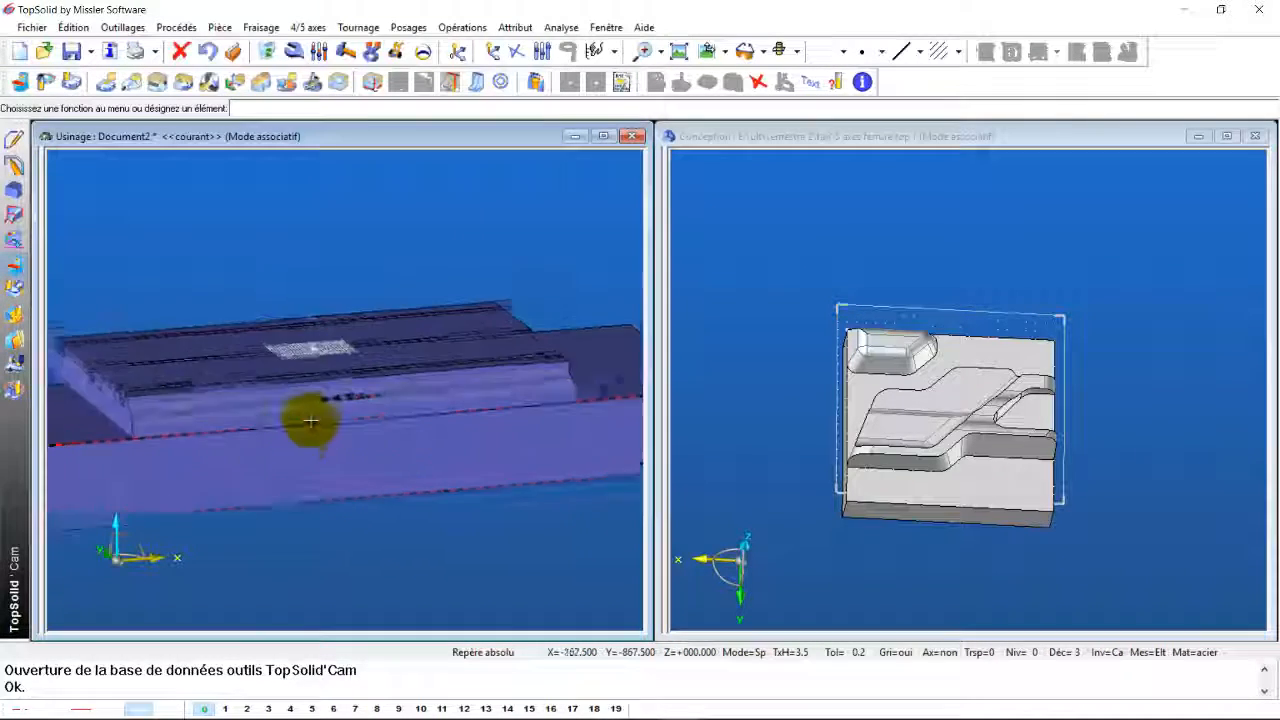
scroll(311, 422, "up", 1)
middle_click_drag(317, 418, 335, 488)
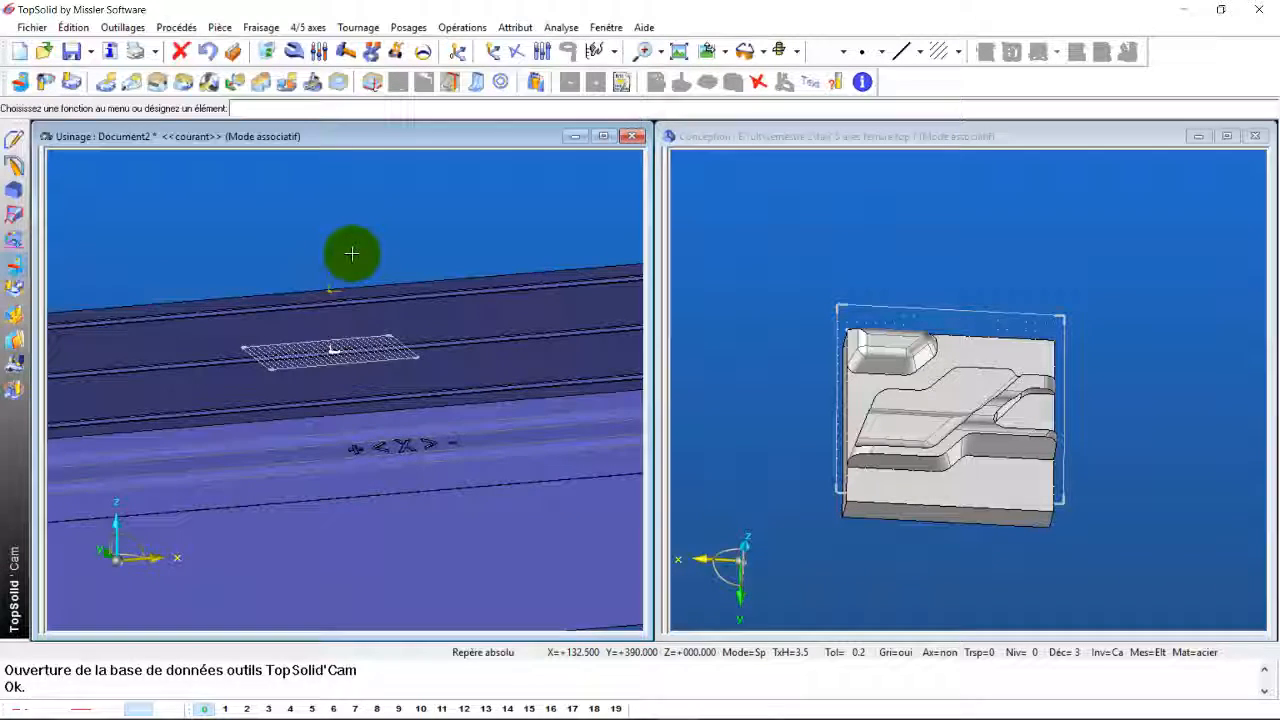
middle_click_drag(394, 363, 436, 376)
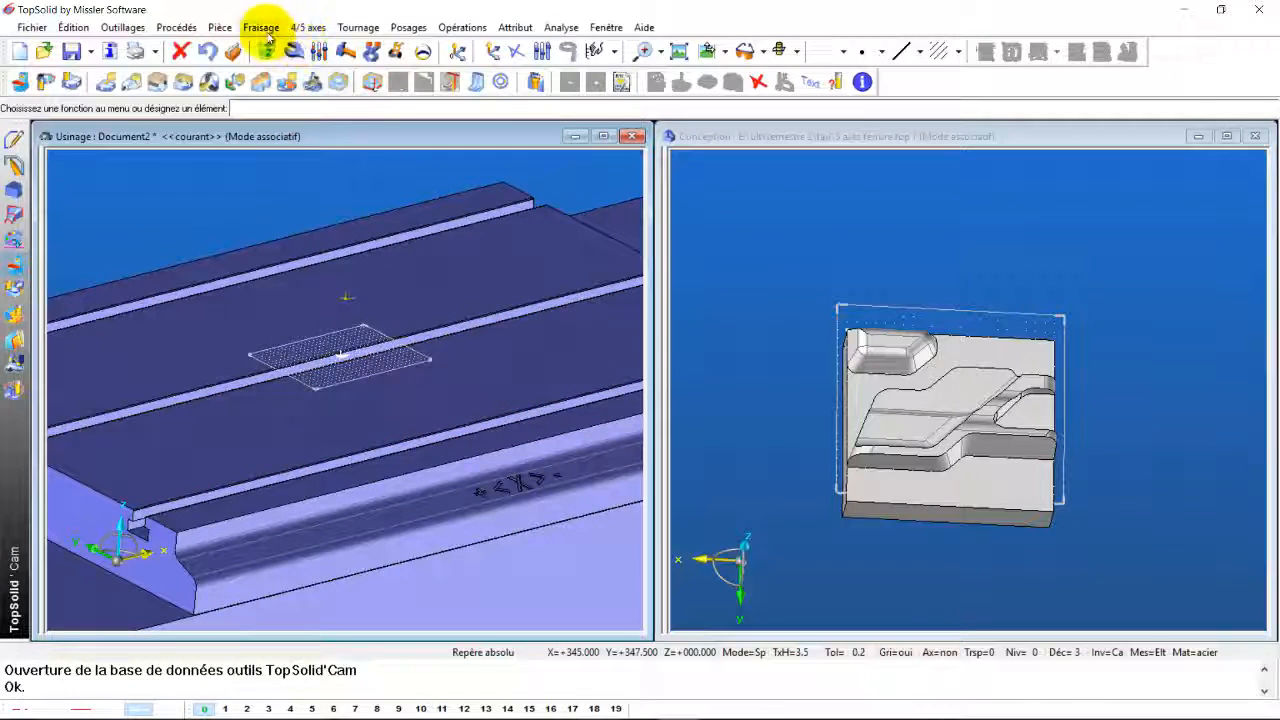
left_click(220, 28)
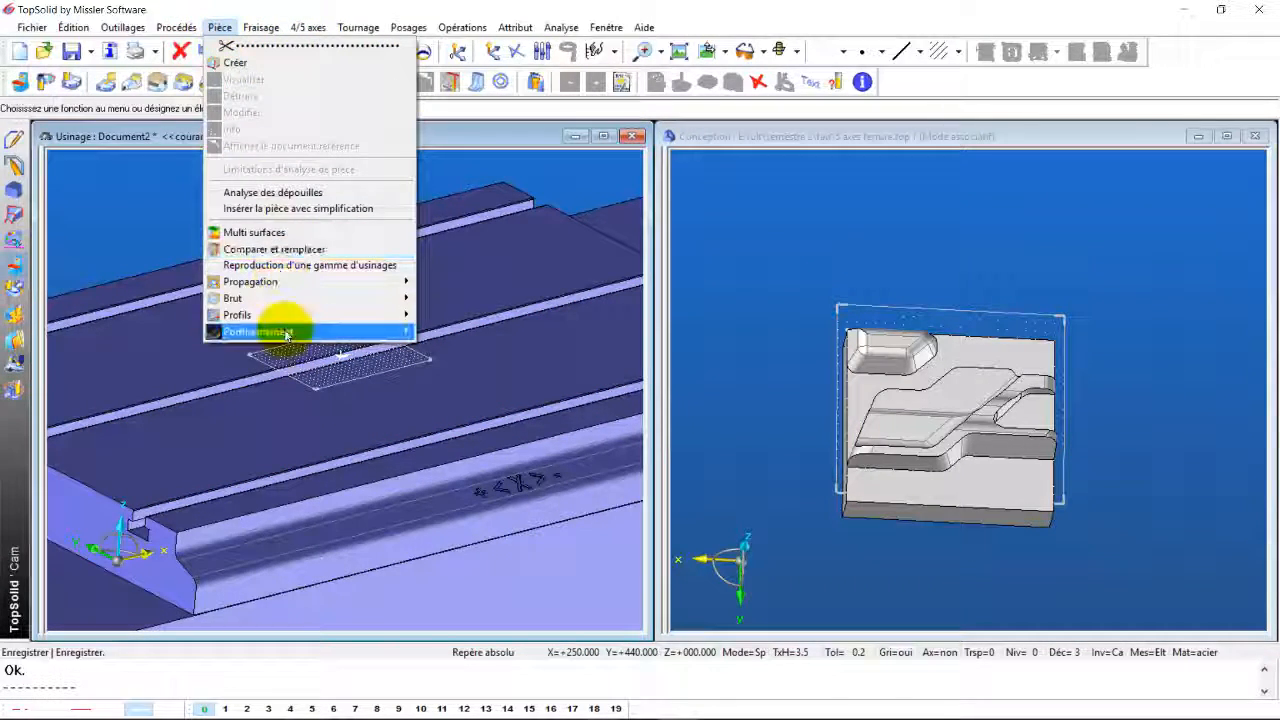
mouse_move(285, 332)
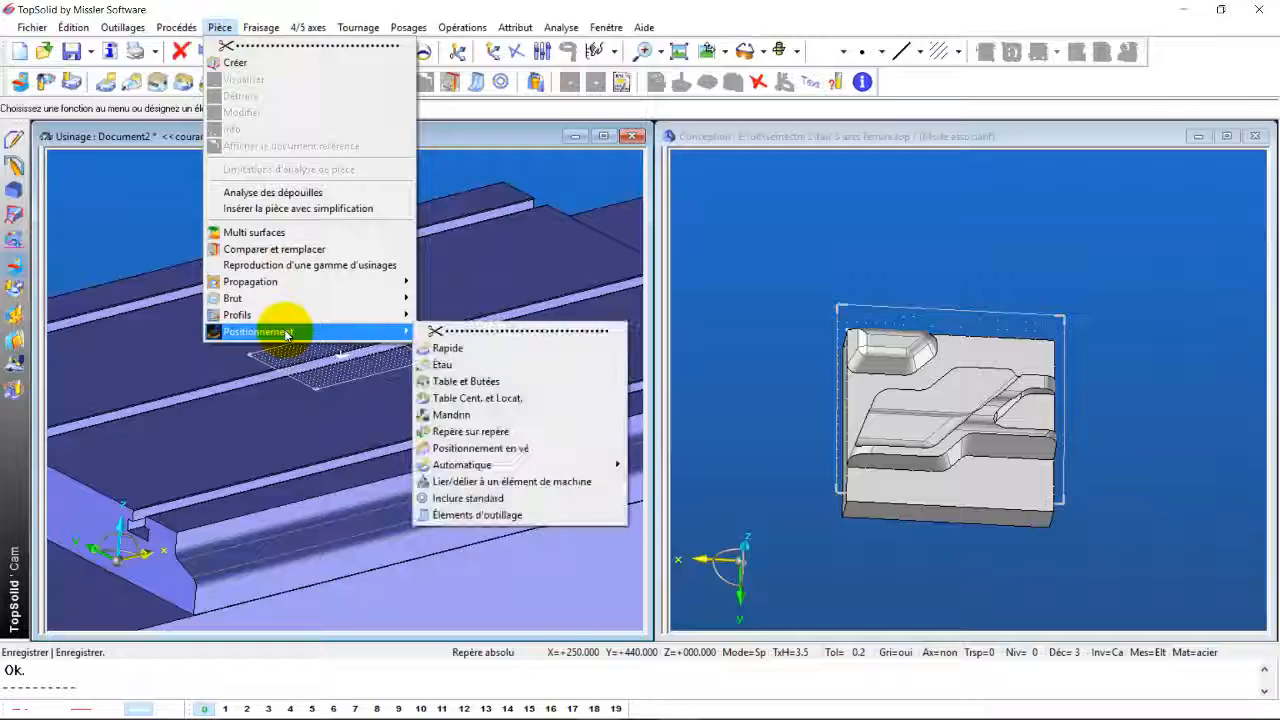
left_click(514, 434)
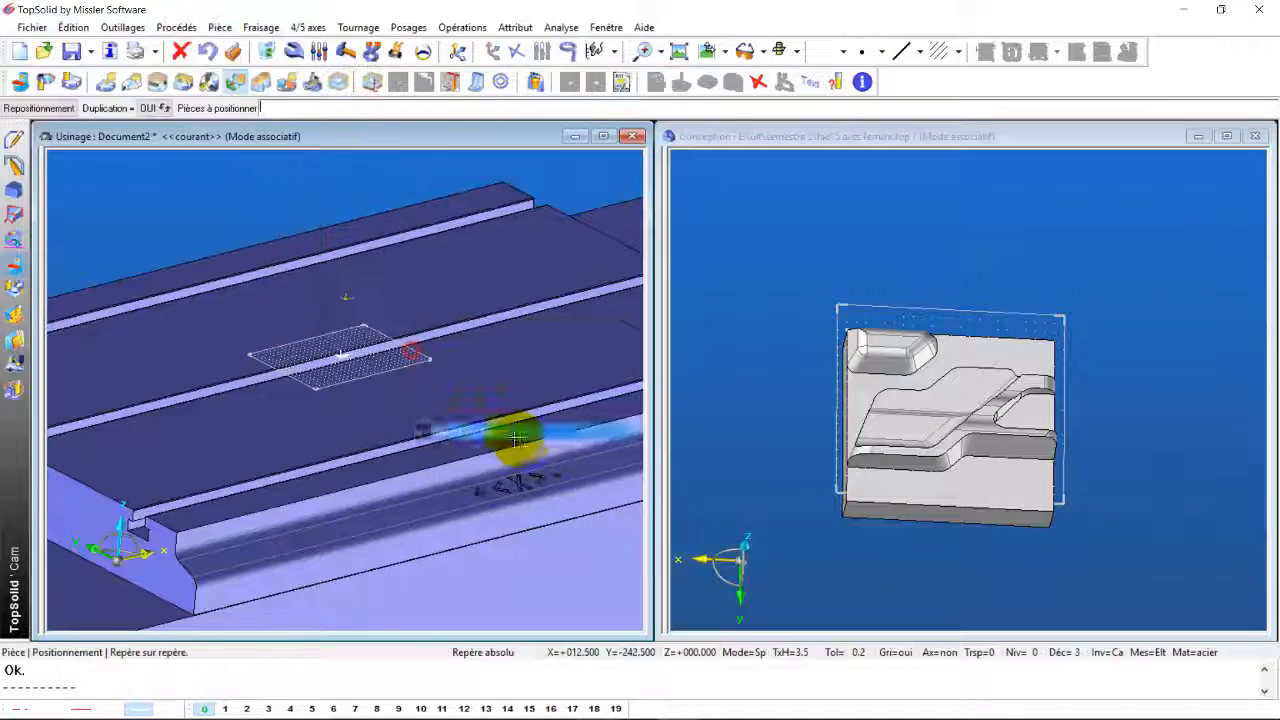
left_click(1010, 459)
Display the design part in wireframe and select the coordinate frame near its centre as the origin frame
scroll(1010, 459, "up", 2)
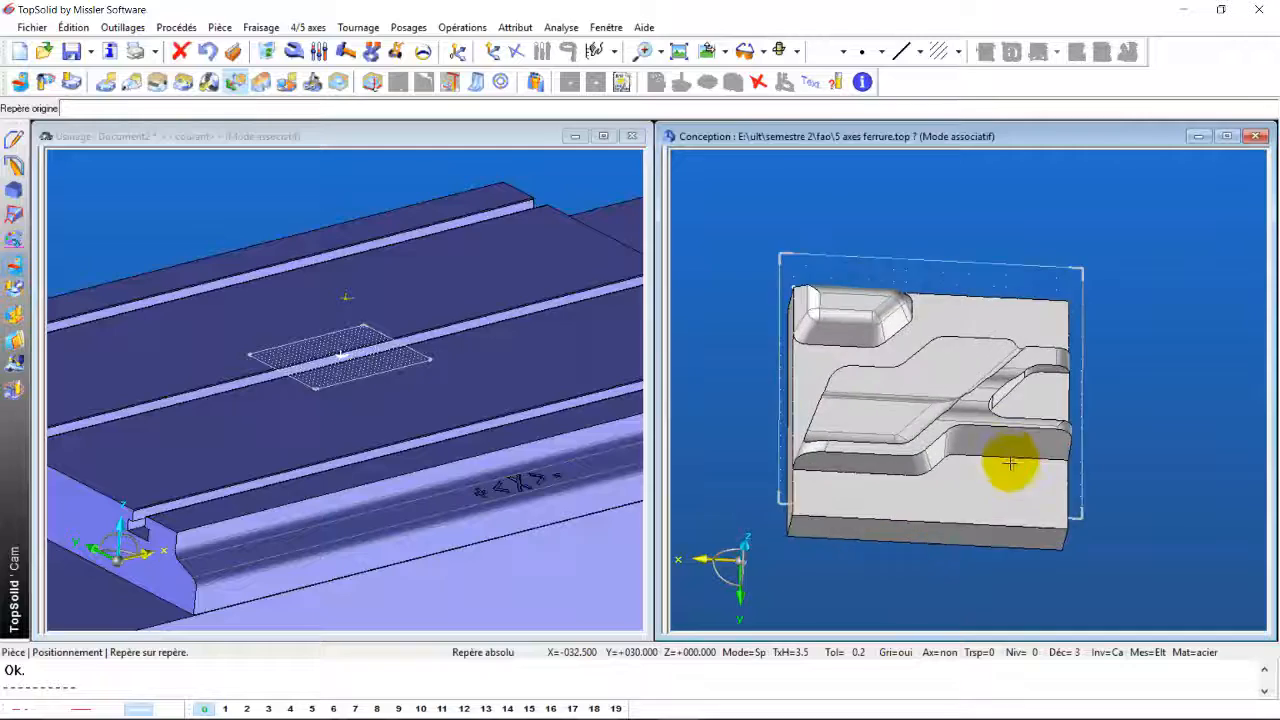
middle_click_drag(1017, 529, 1000, 417)
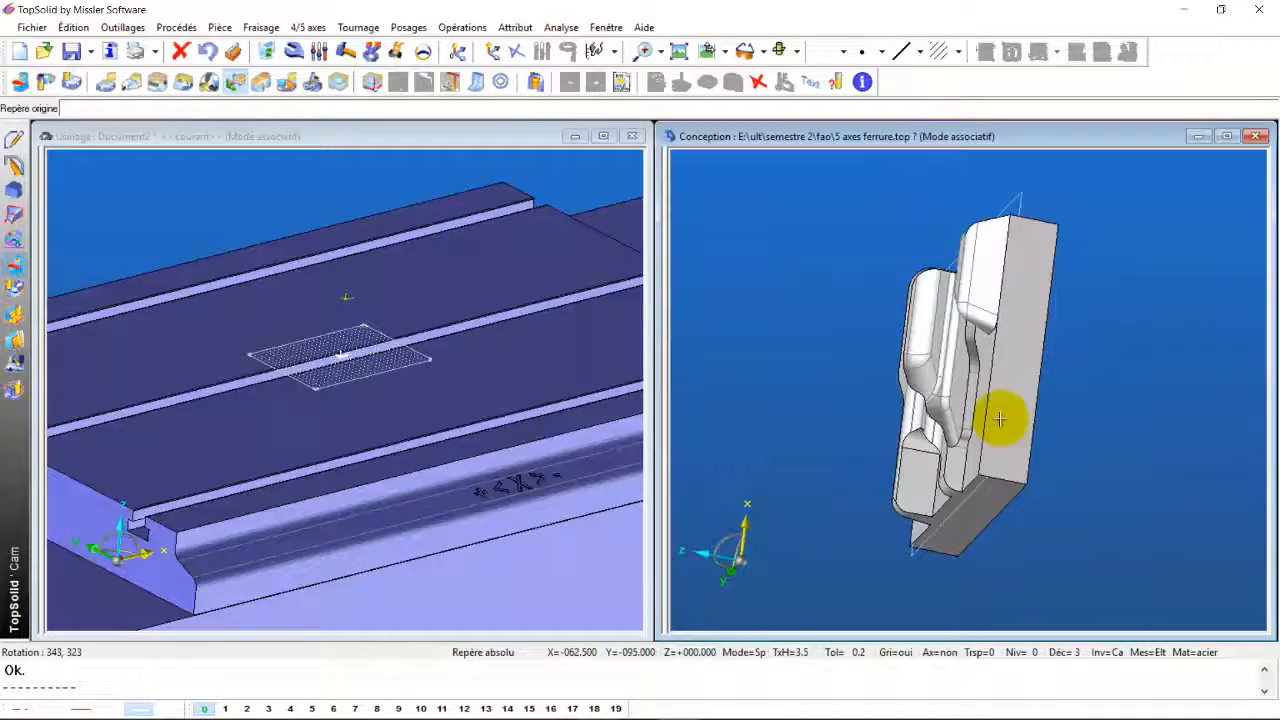
left_click(797, 52)
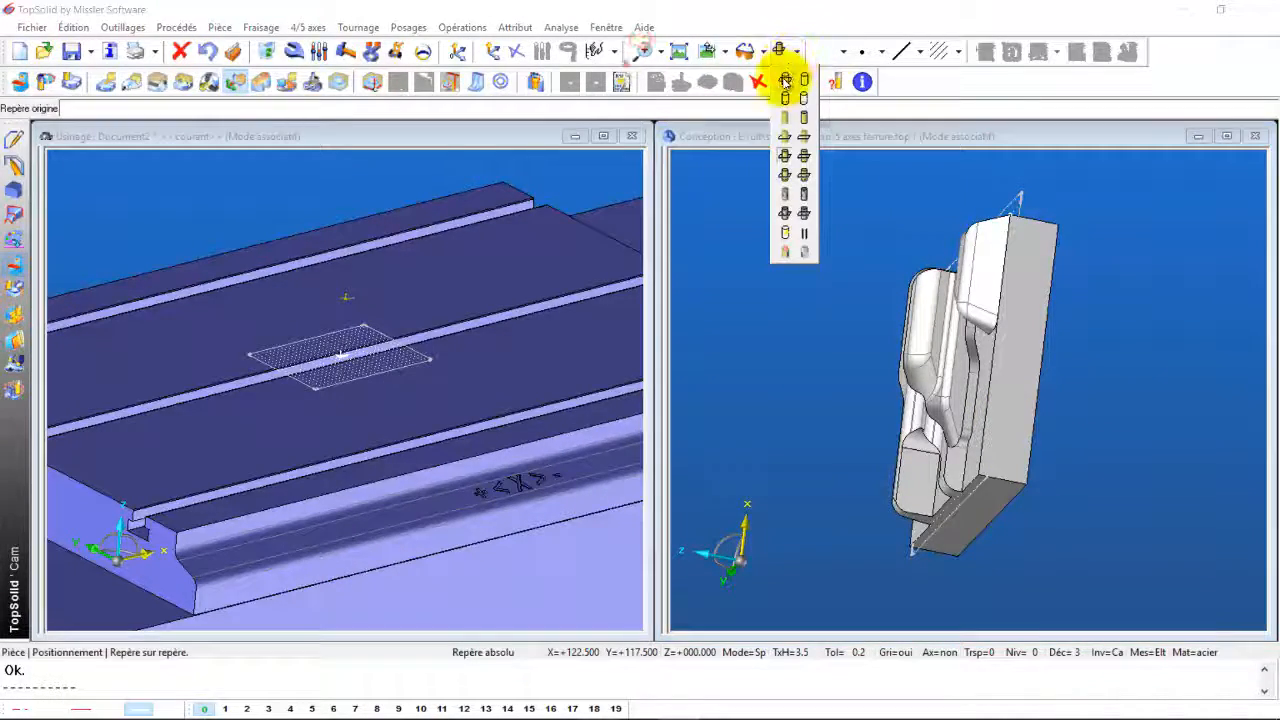
left_click(786, 79)
middle_click_drag(867, 219, 1064, 213)
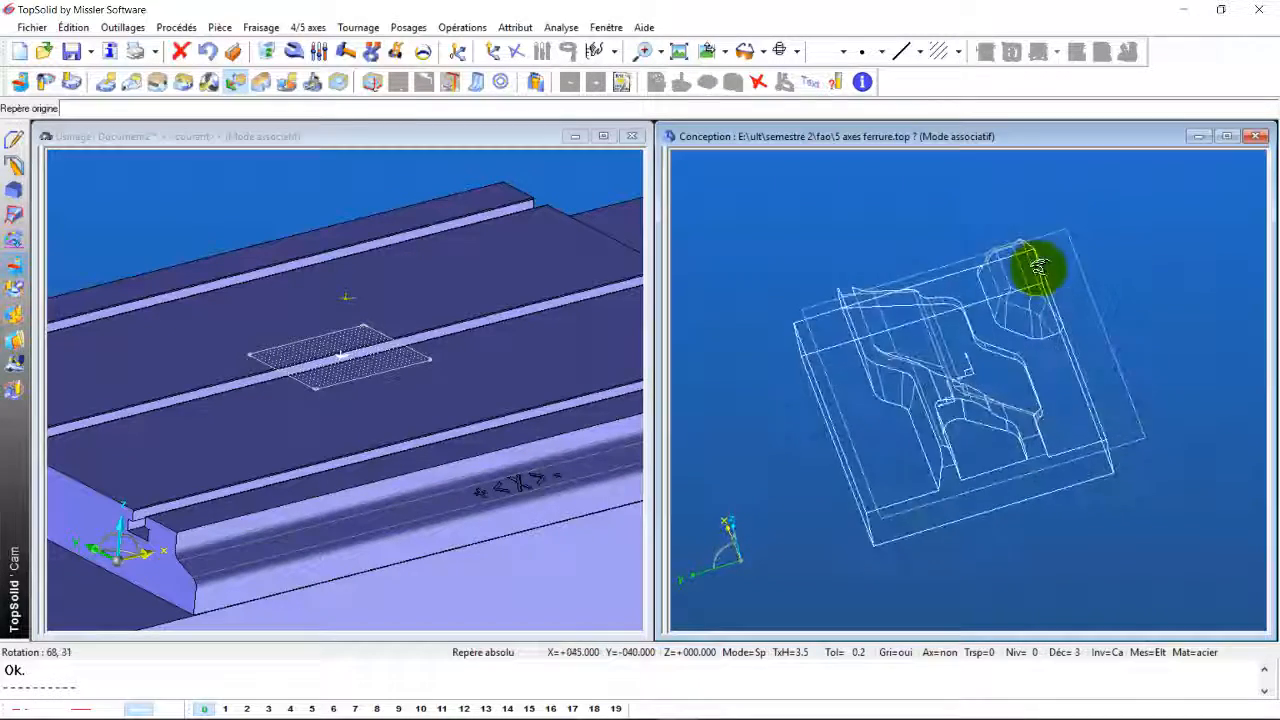
middle_click_drag(1040, 267, 1037, 284)
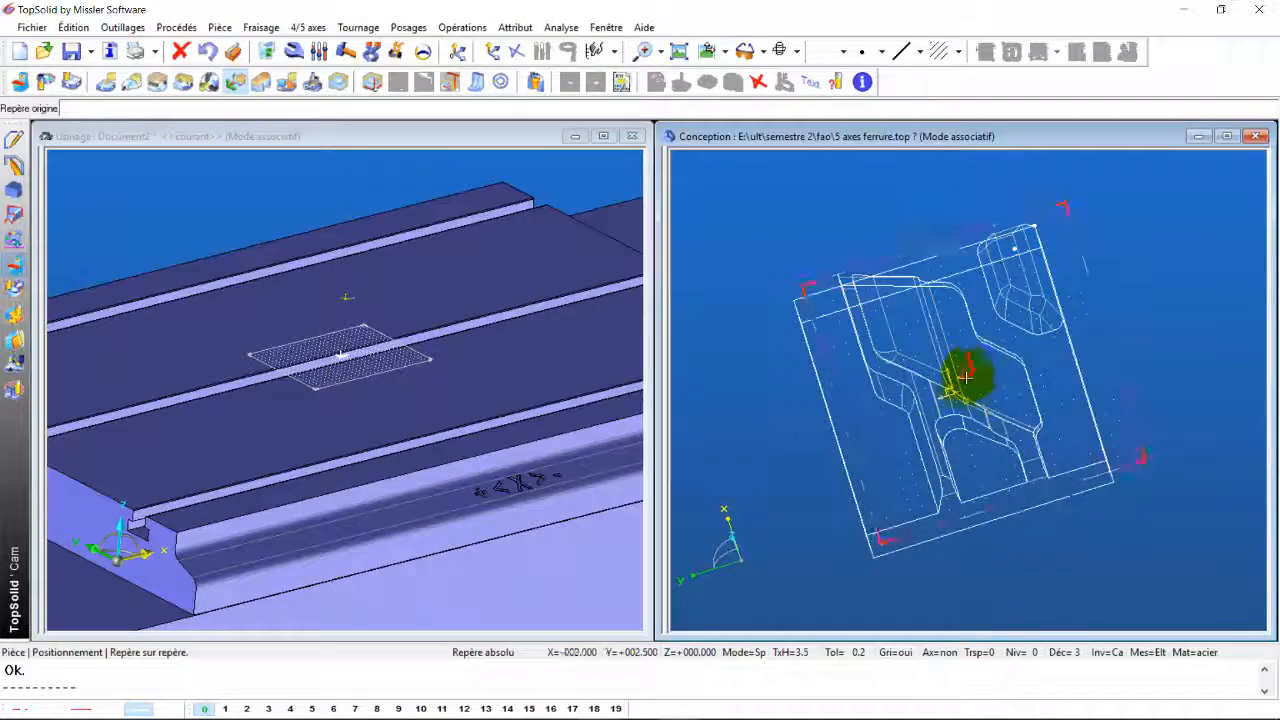
left_click(965, 378)
left_click(608, 550)
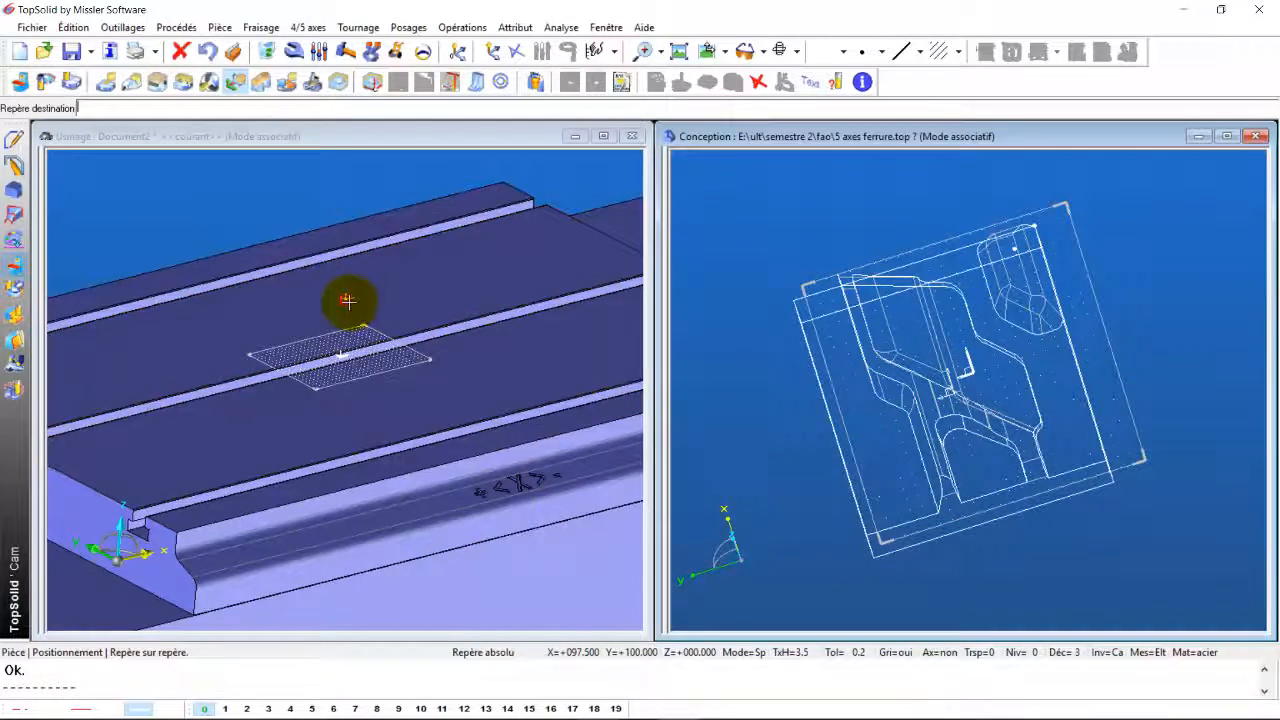
Place the part on the machine by selecting the frame above the table as the destination frame
scroll(346, 300, "up", 3)
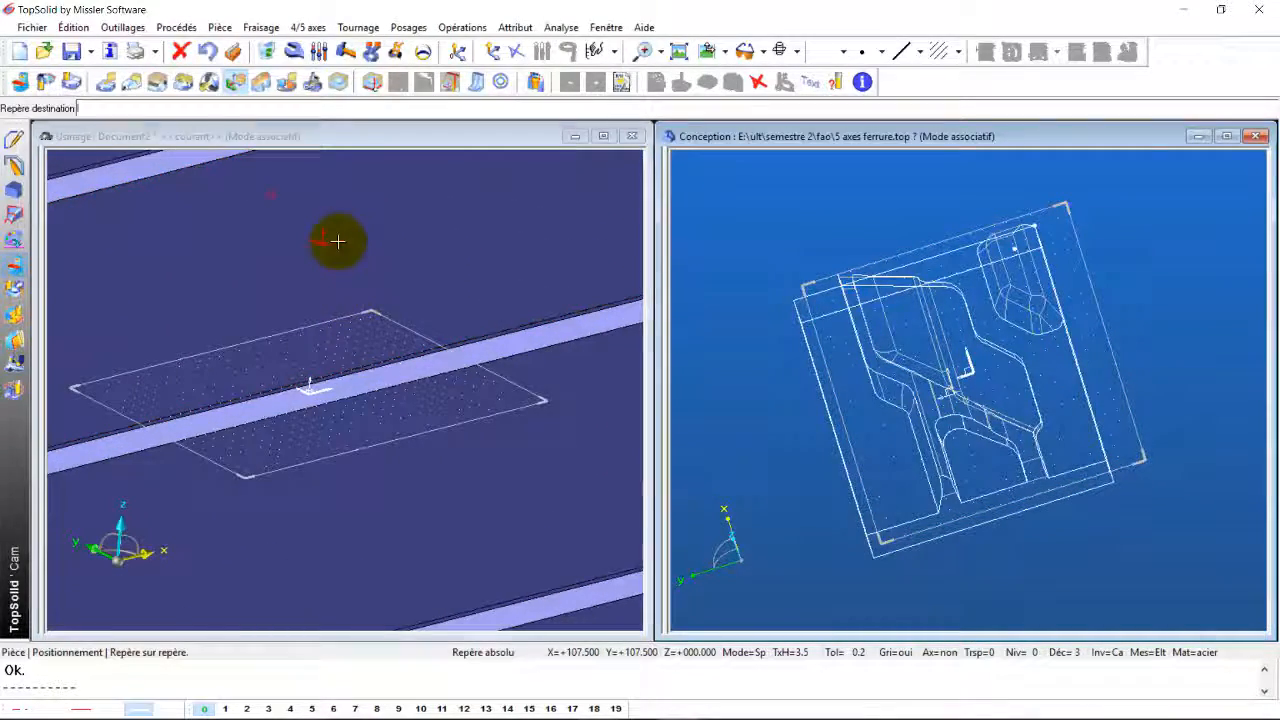
left_click(338, 241)
left_click(607, 530)
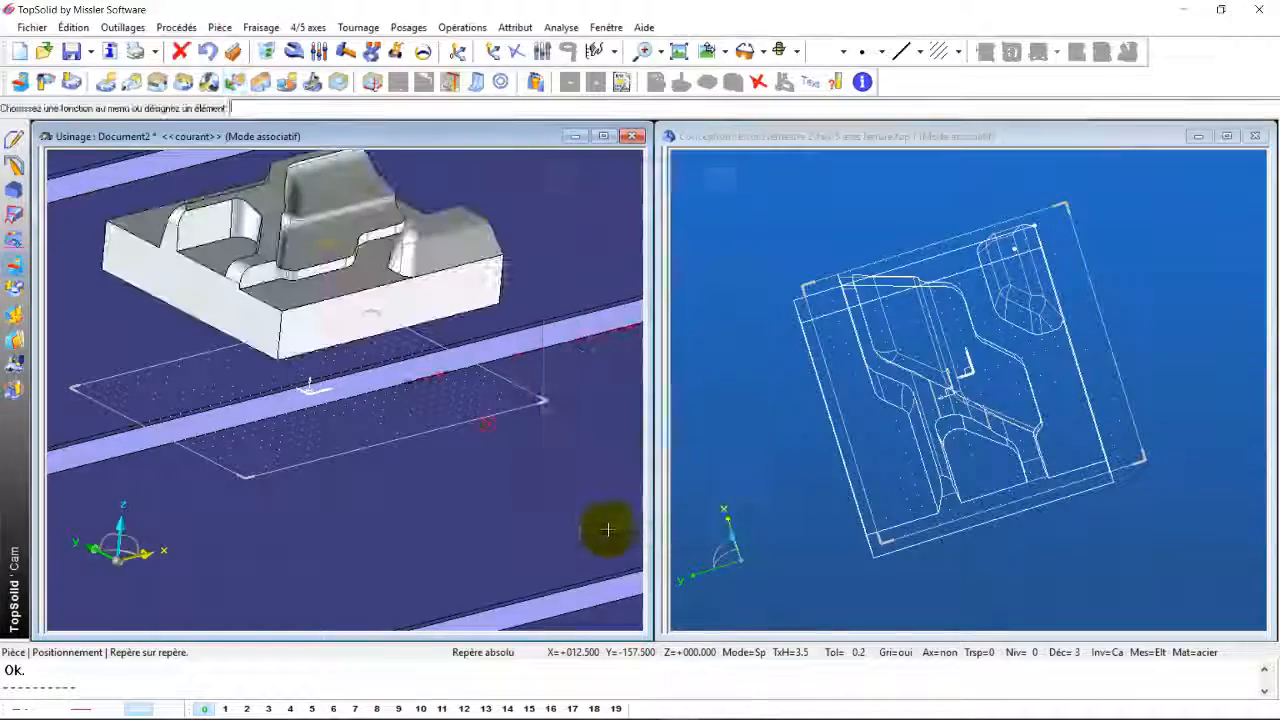
Maximize the machining document and hide the Table Axe X and Traverse Axe Y levels to isolate the part
scroll(434, 416, "down", 4)
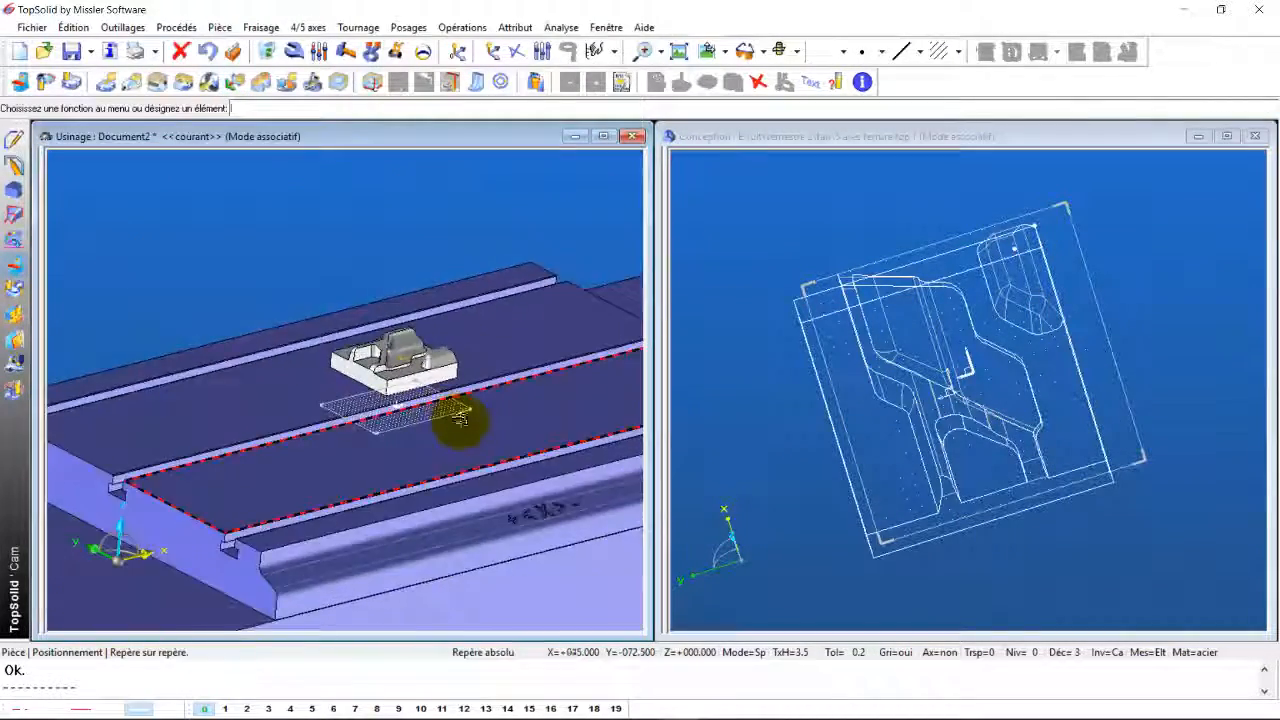
middle_click_drag(457, 420, 451, 476)
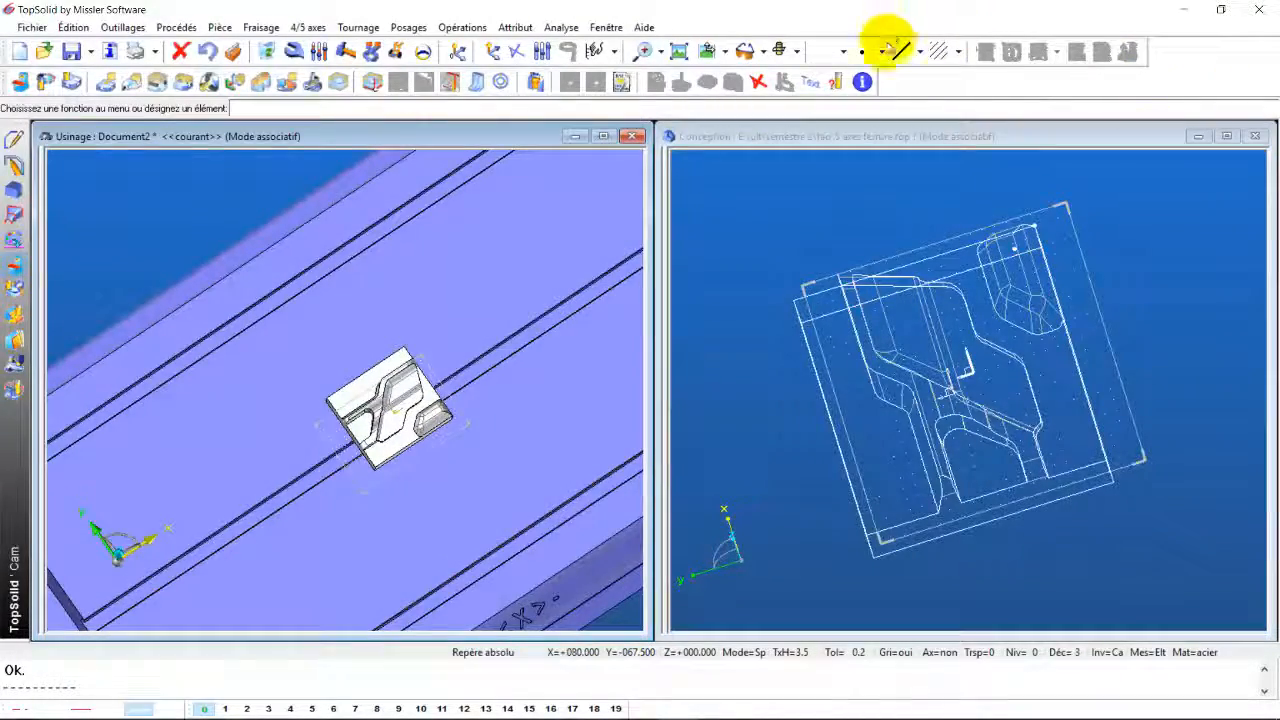
left_click(604, 136)
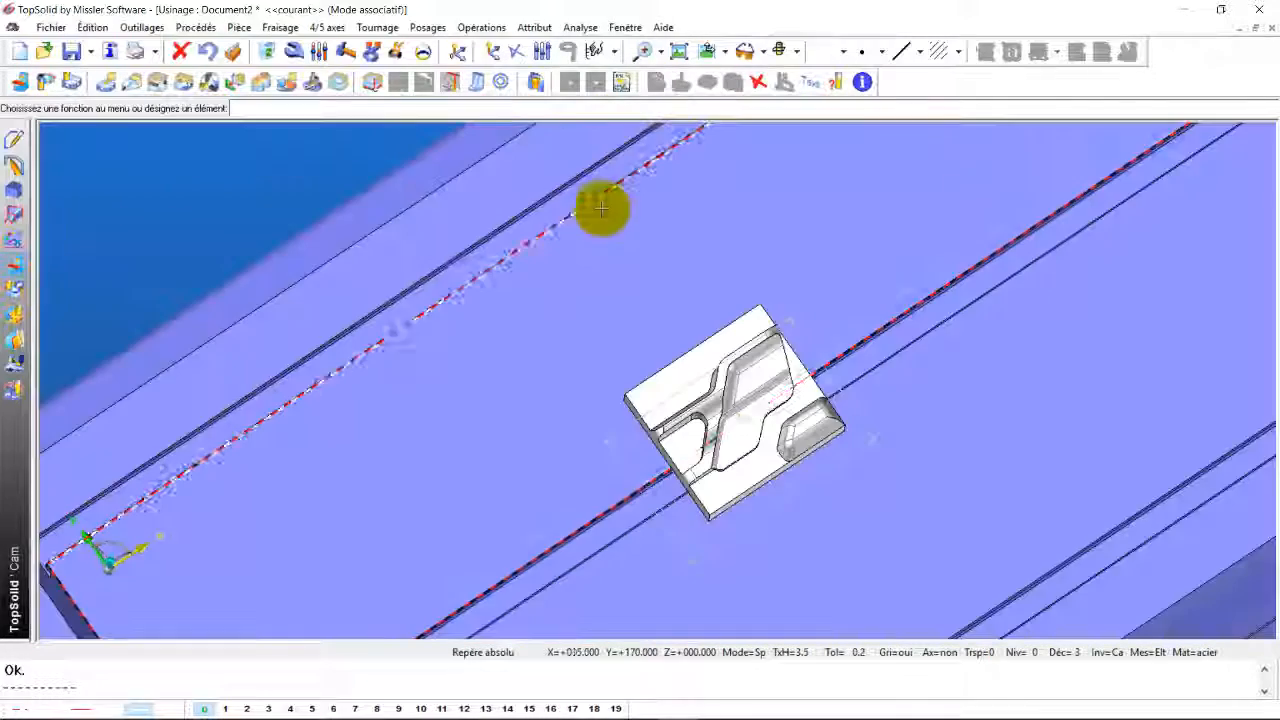
scroll(640, 232, "down", 3)
middle_click_drag(651, 307, 565, 613)
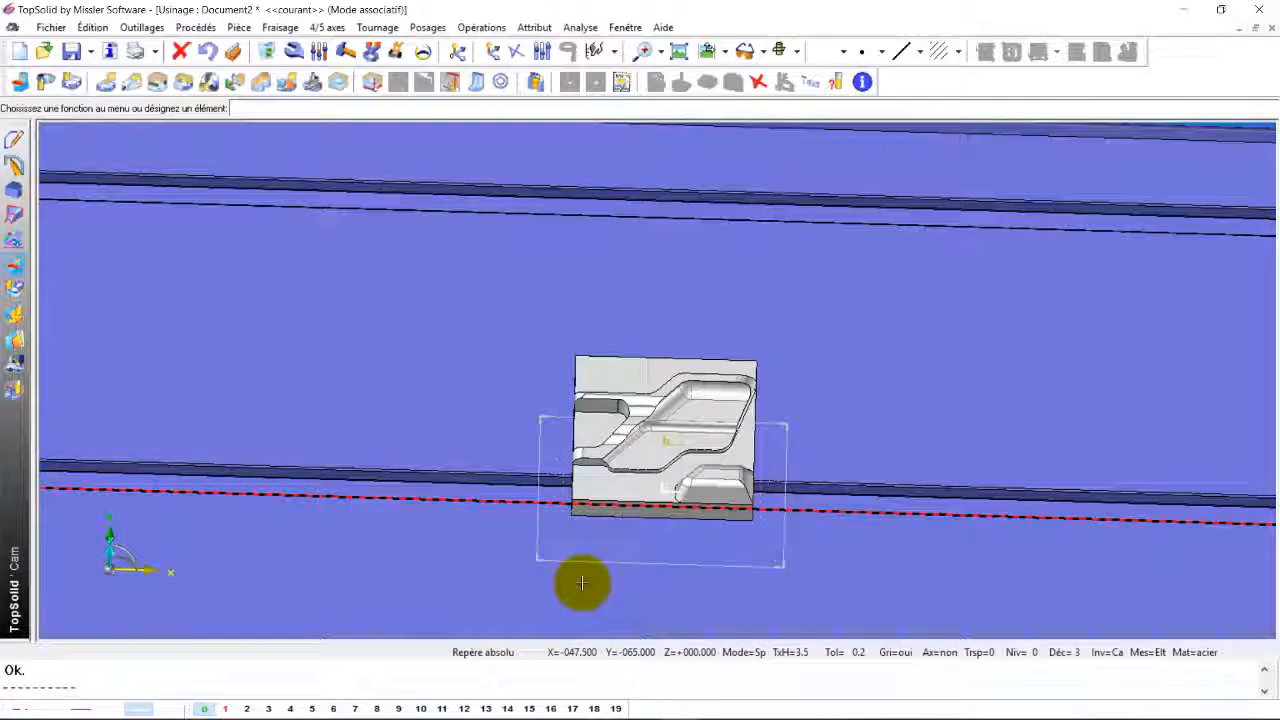
left_click(1024, 652)
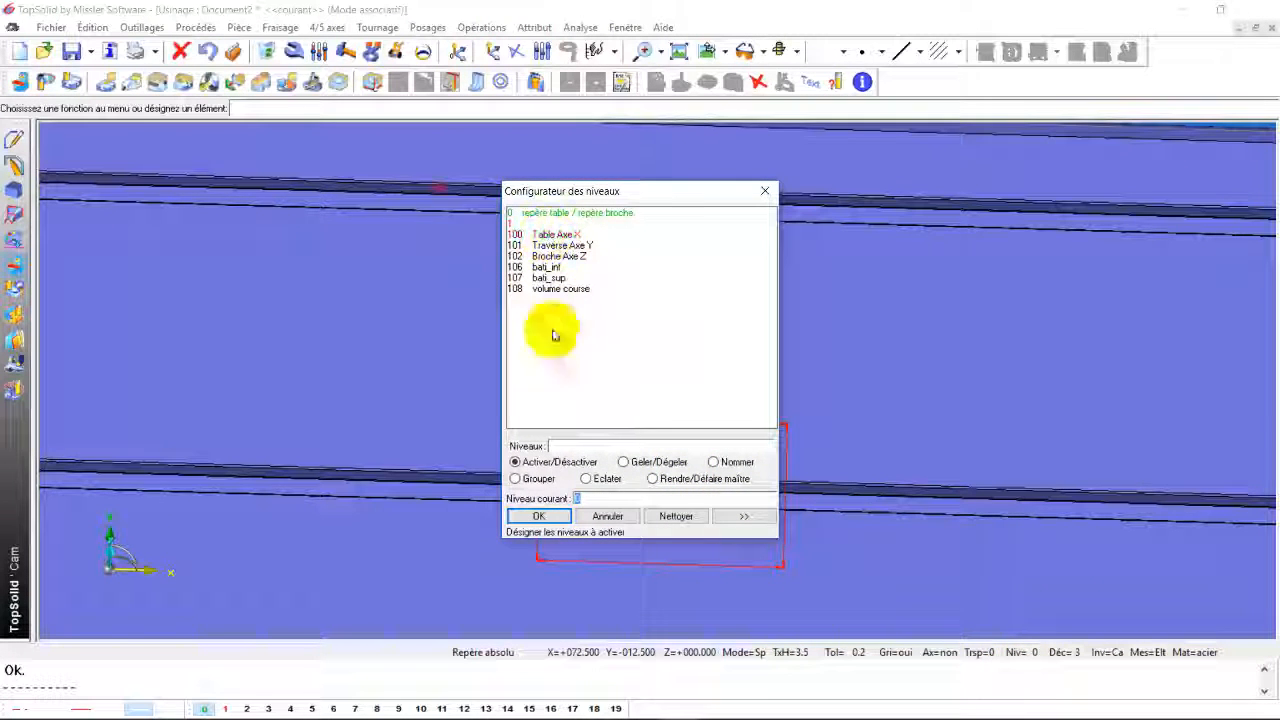
left_click(556, 517)
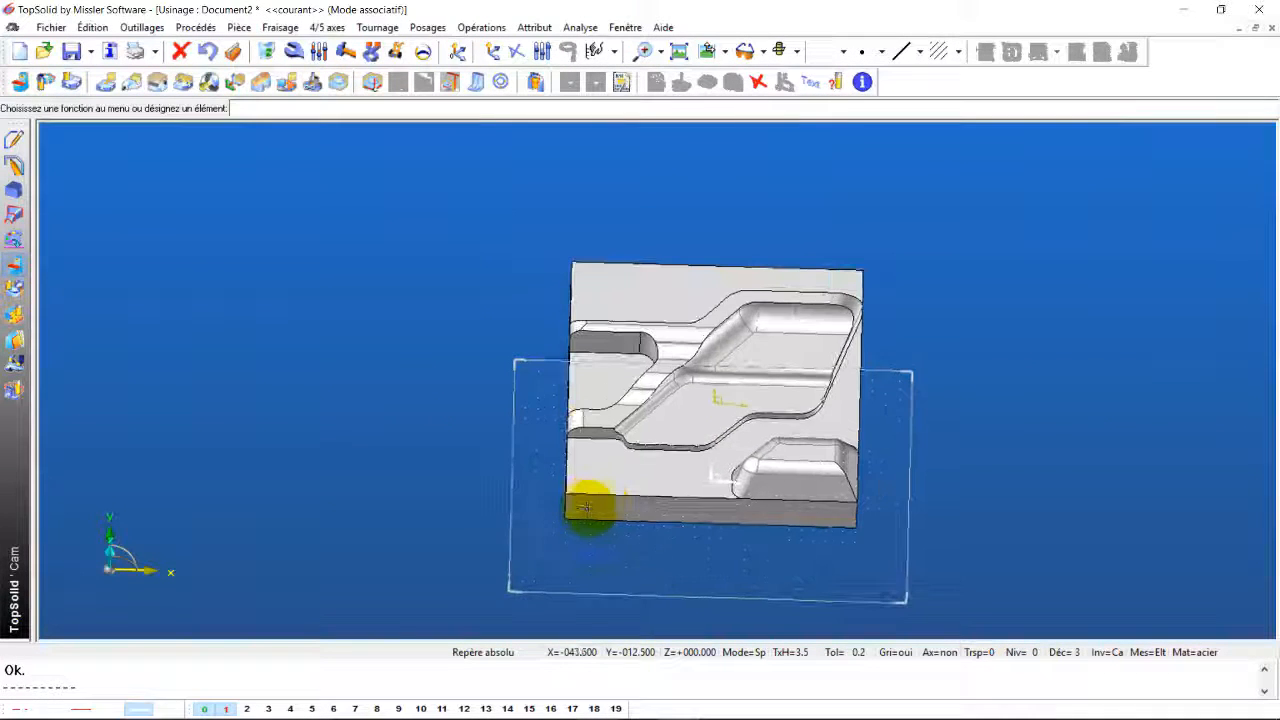
Start creating a stock around the positioned part and assign it the AU4G material
middle_click_drag(662, 484, 737, 463)
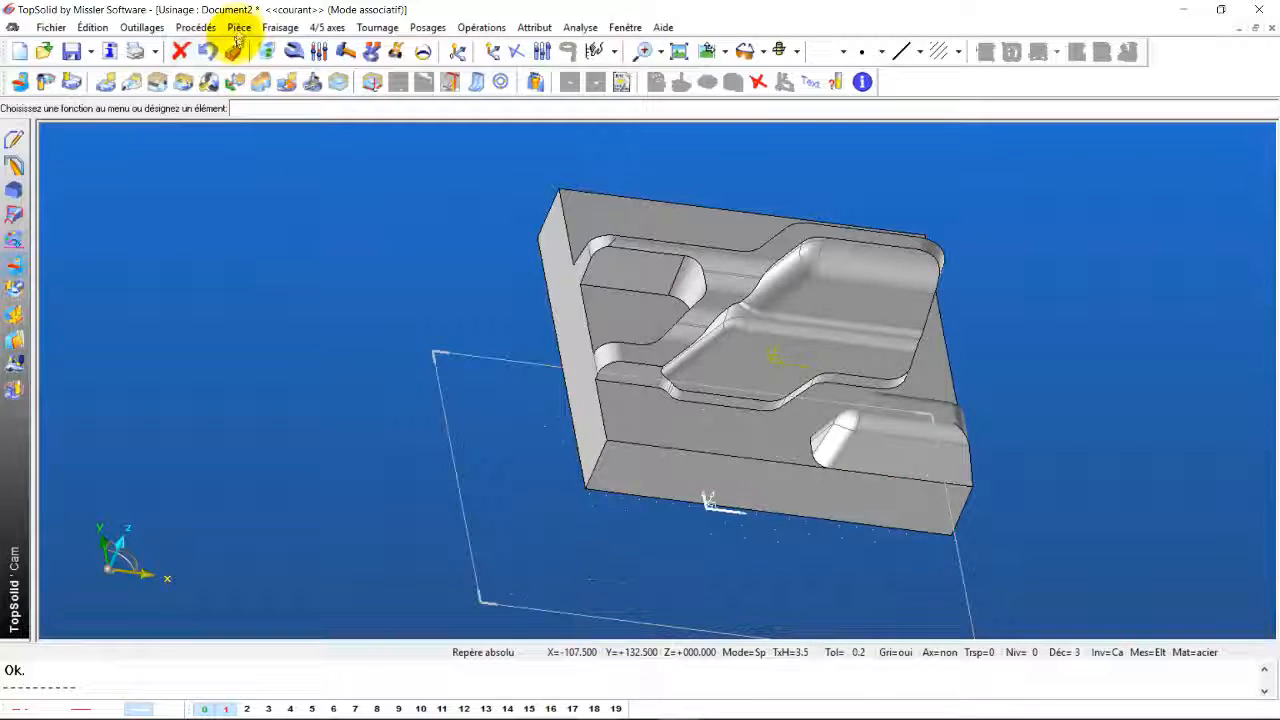
left_click(239, 30)
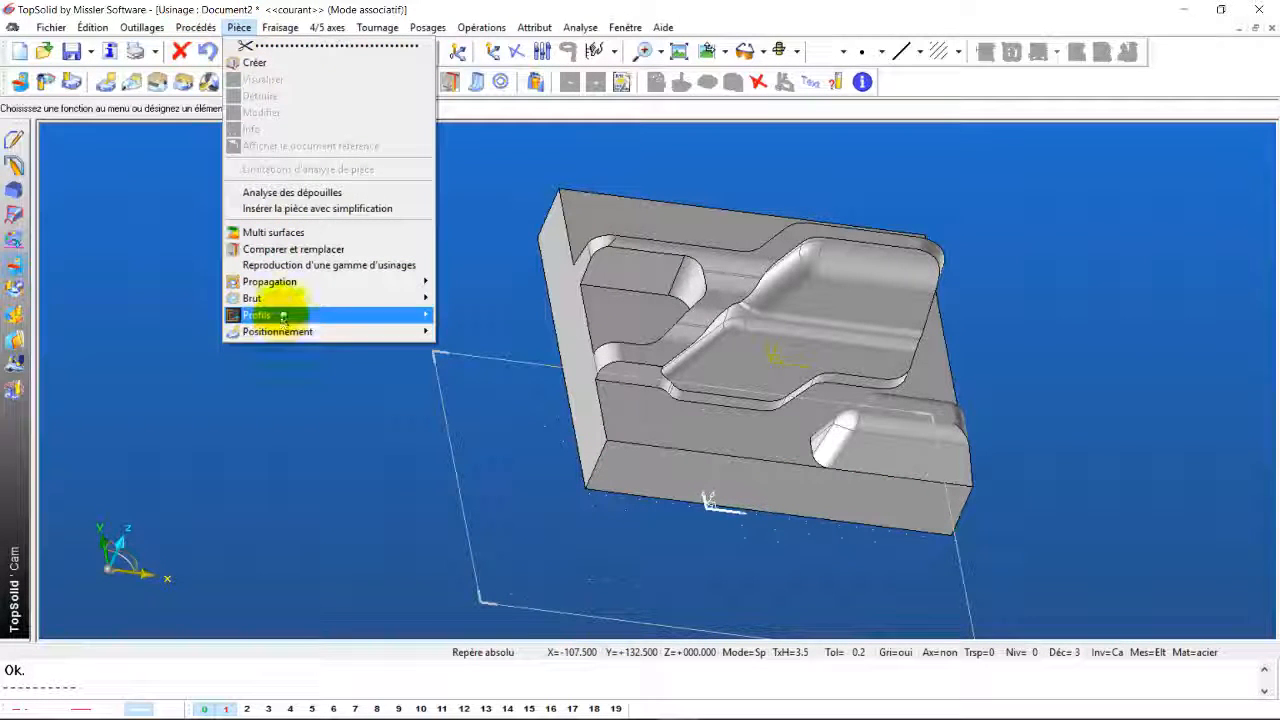
mouse_move(262, 298)
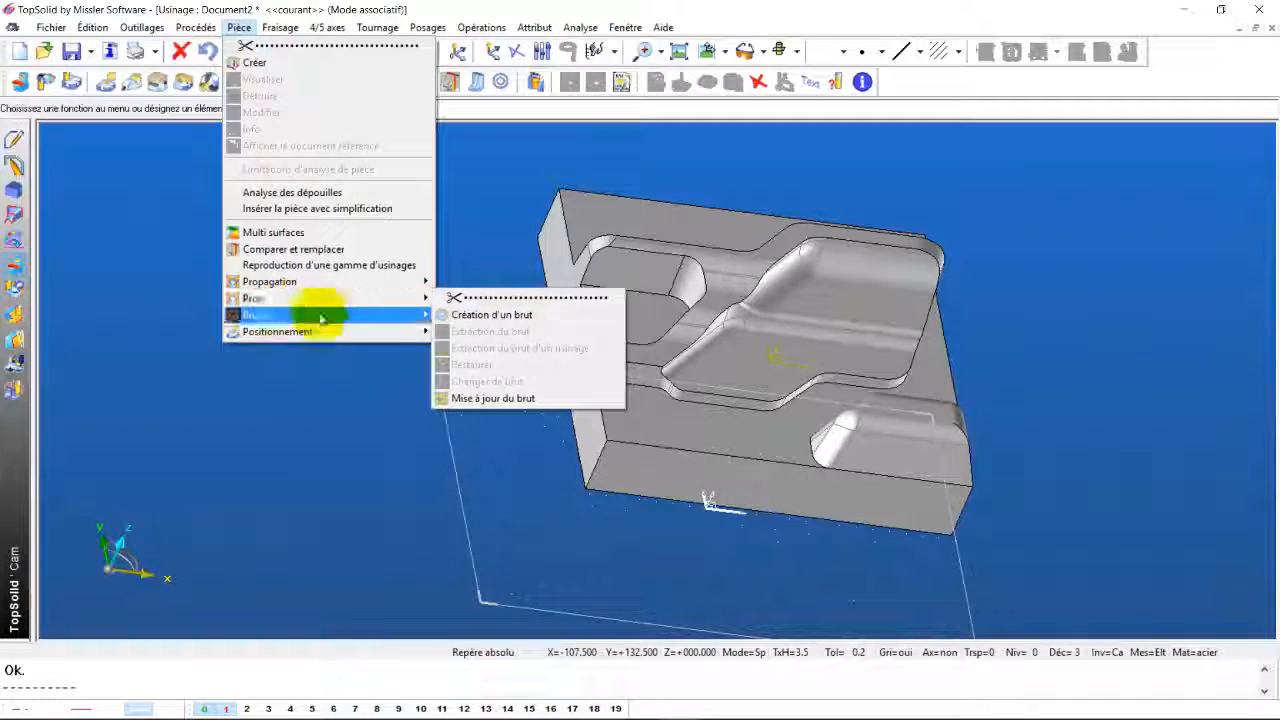
left_click(477, 316)
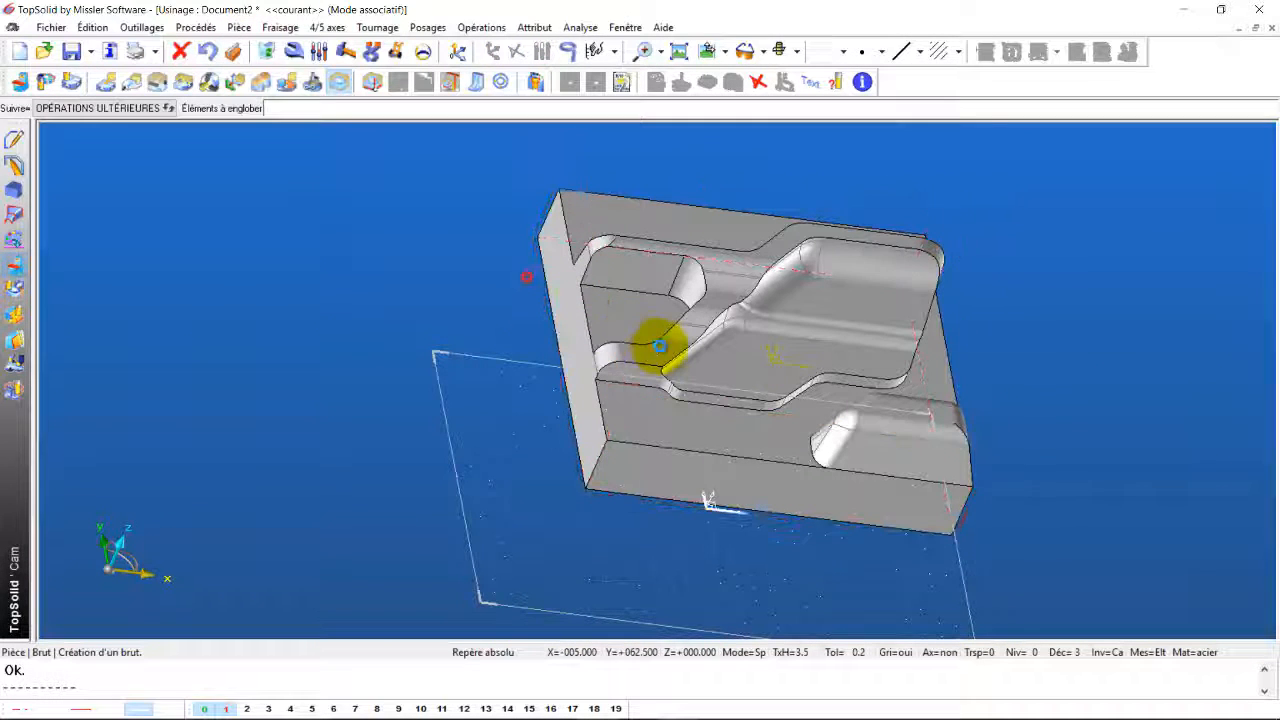
left_click(440, 383)
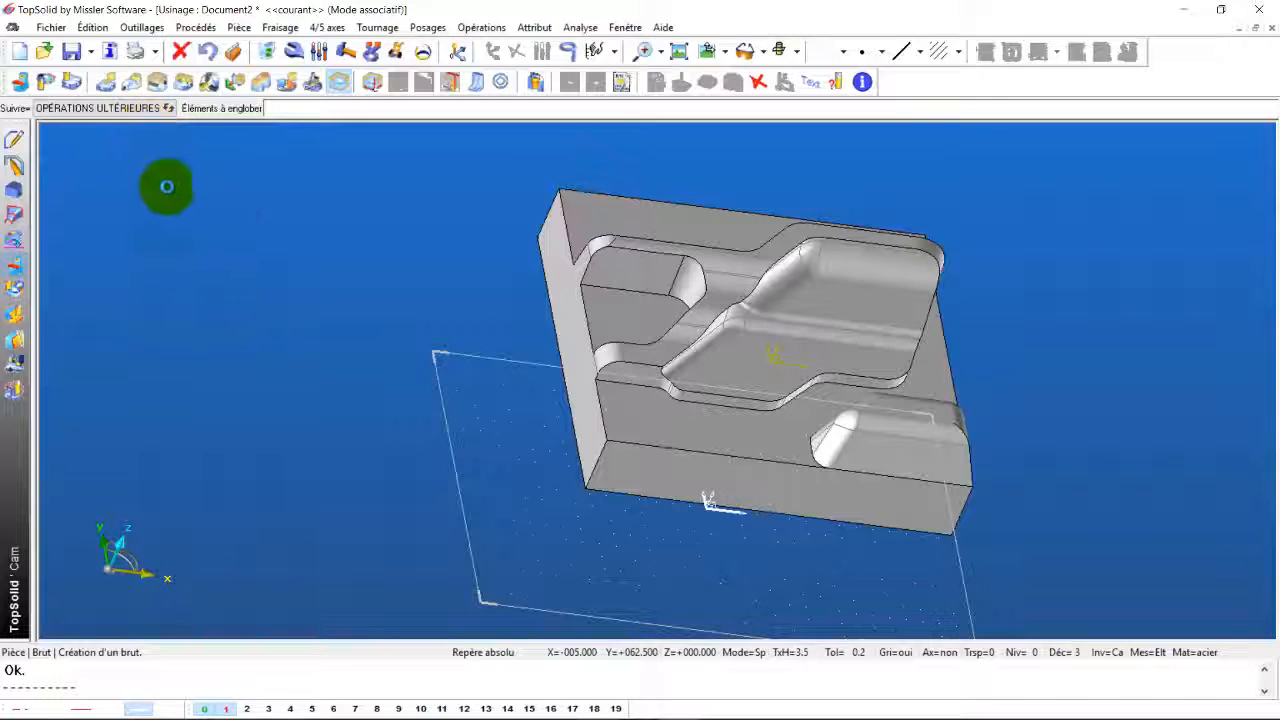
mouse_move(391, 717)
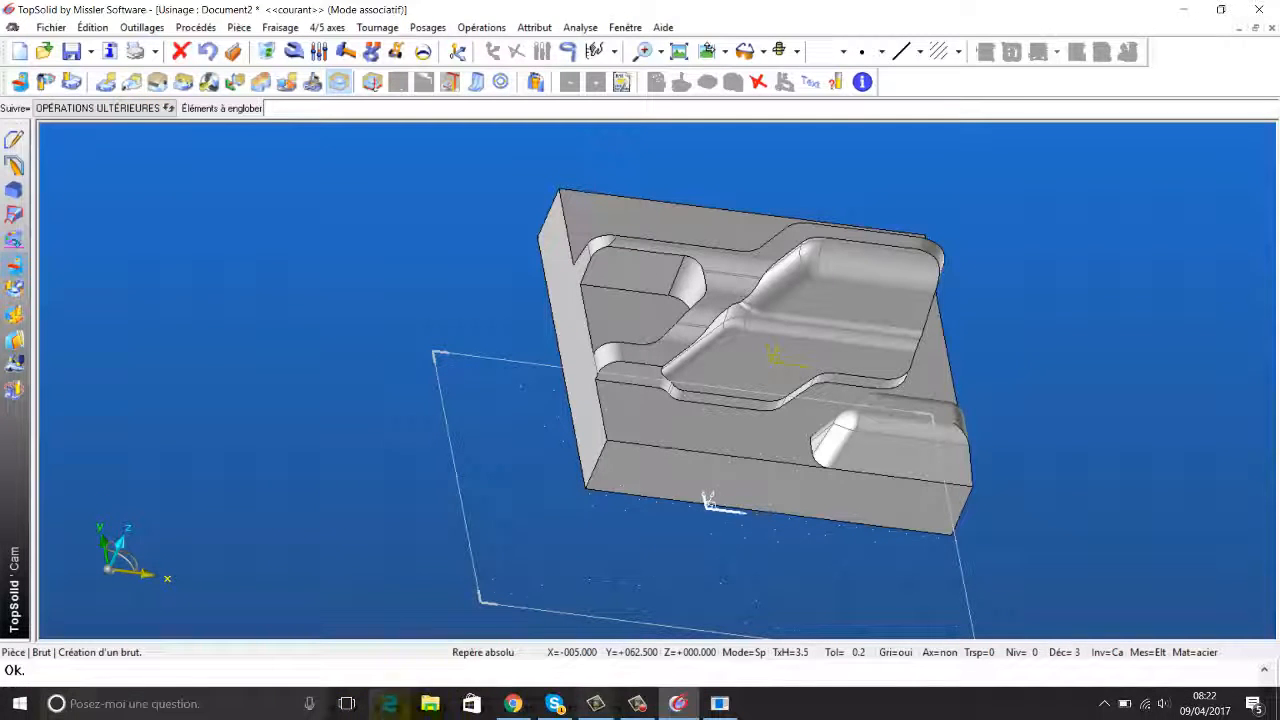
left_click(720, 704)
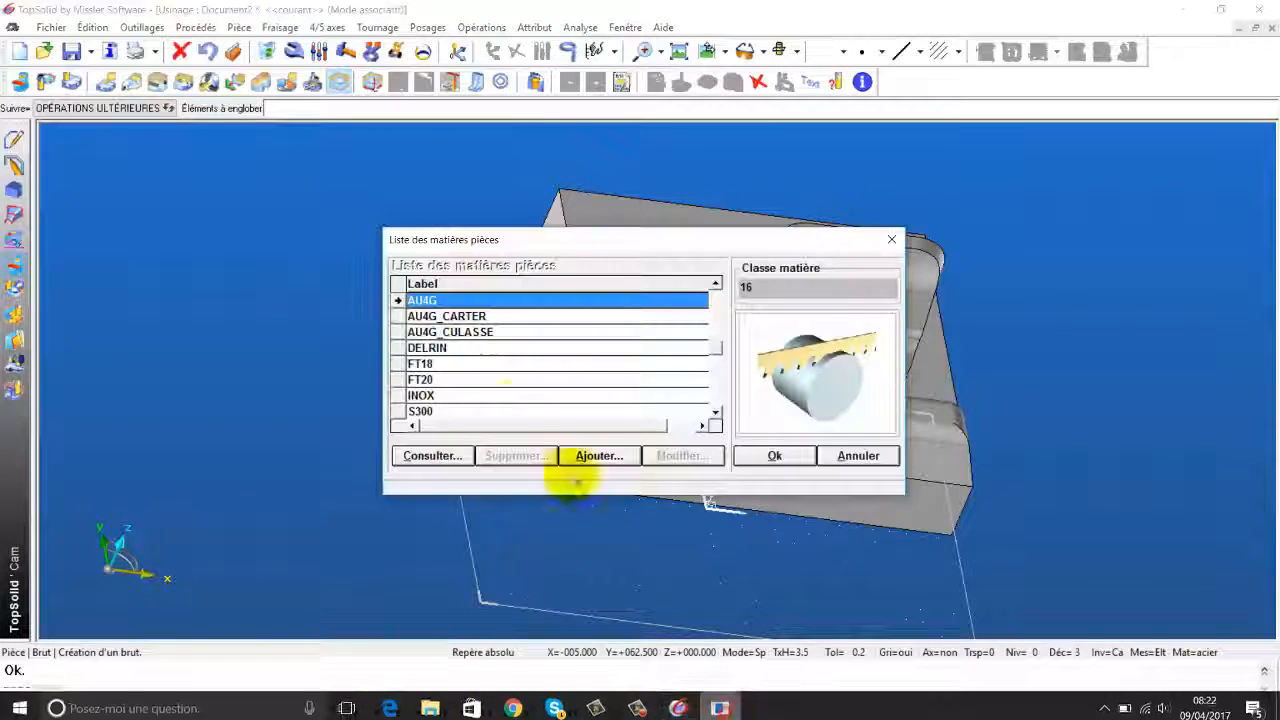
left_click(774, 457)
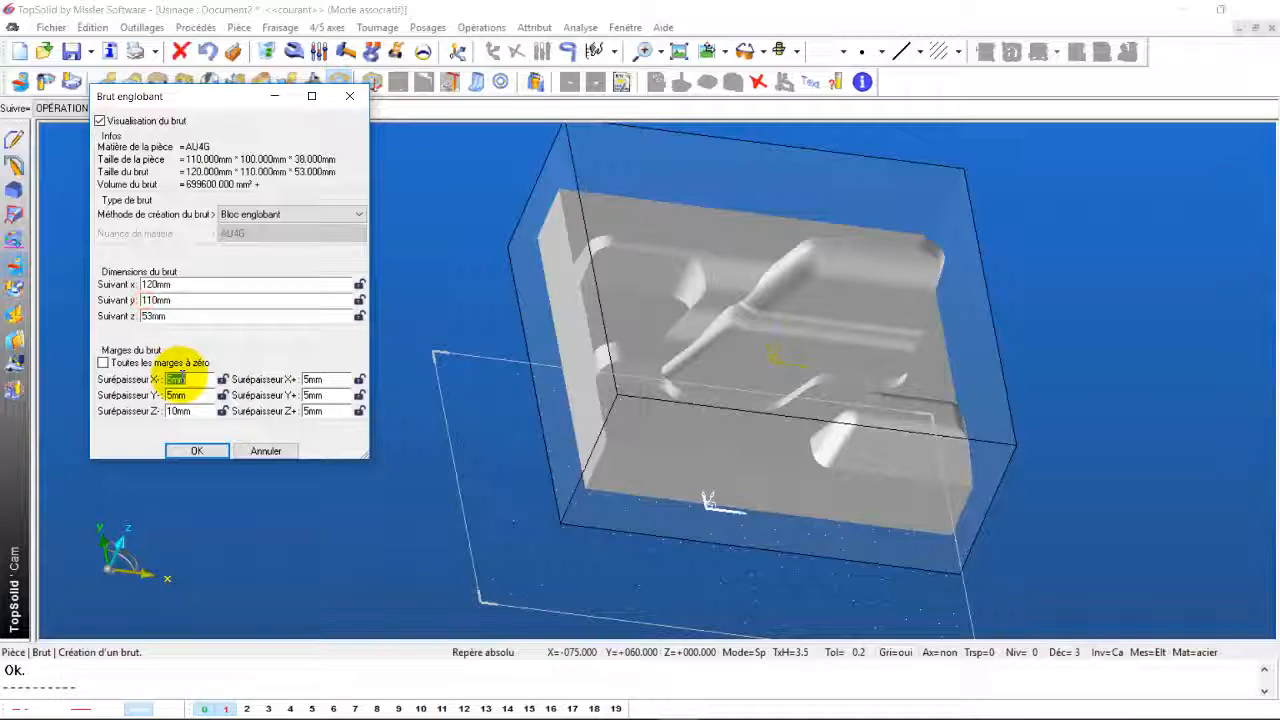
Set the stock allowances to 0 mm on X-, X+, Y-, Y+ and Z- and 1 mm on Z+, and create the enclosing block
key("Tab")
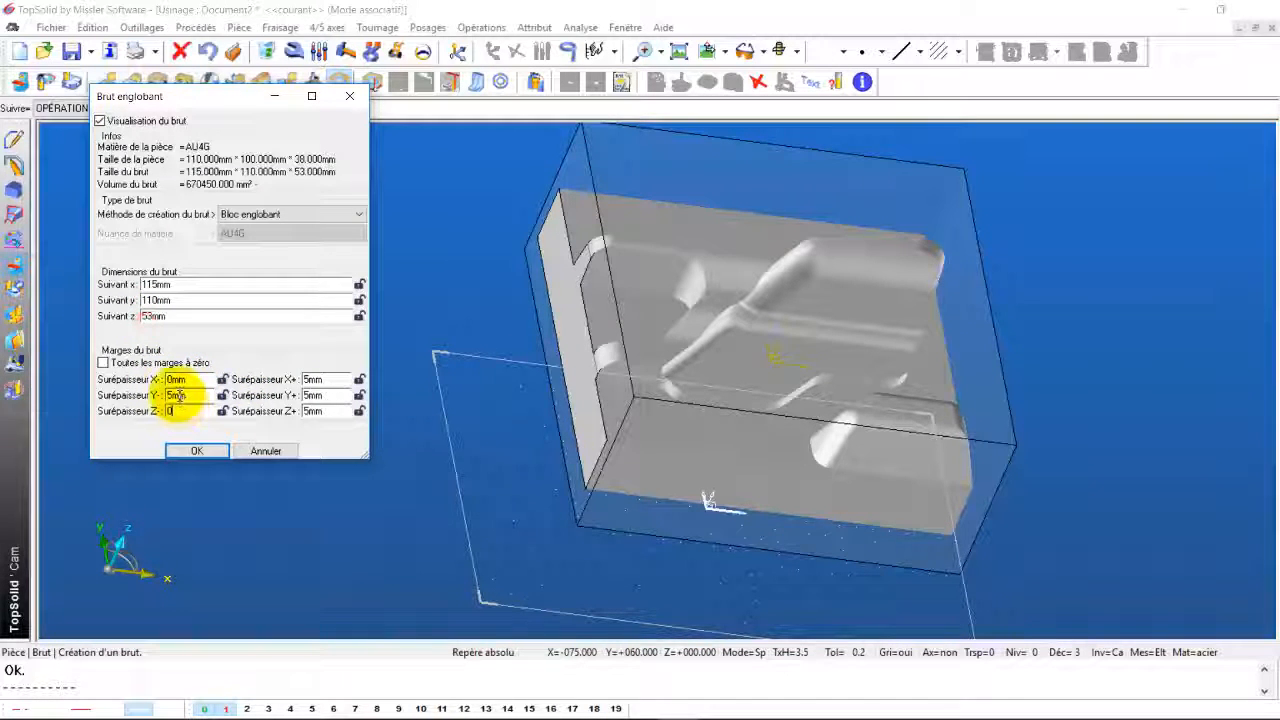
left_click(176, 395)
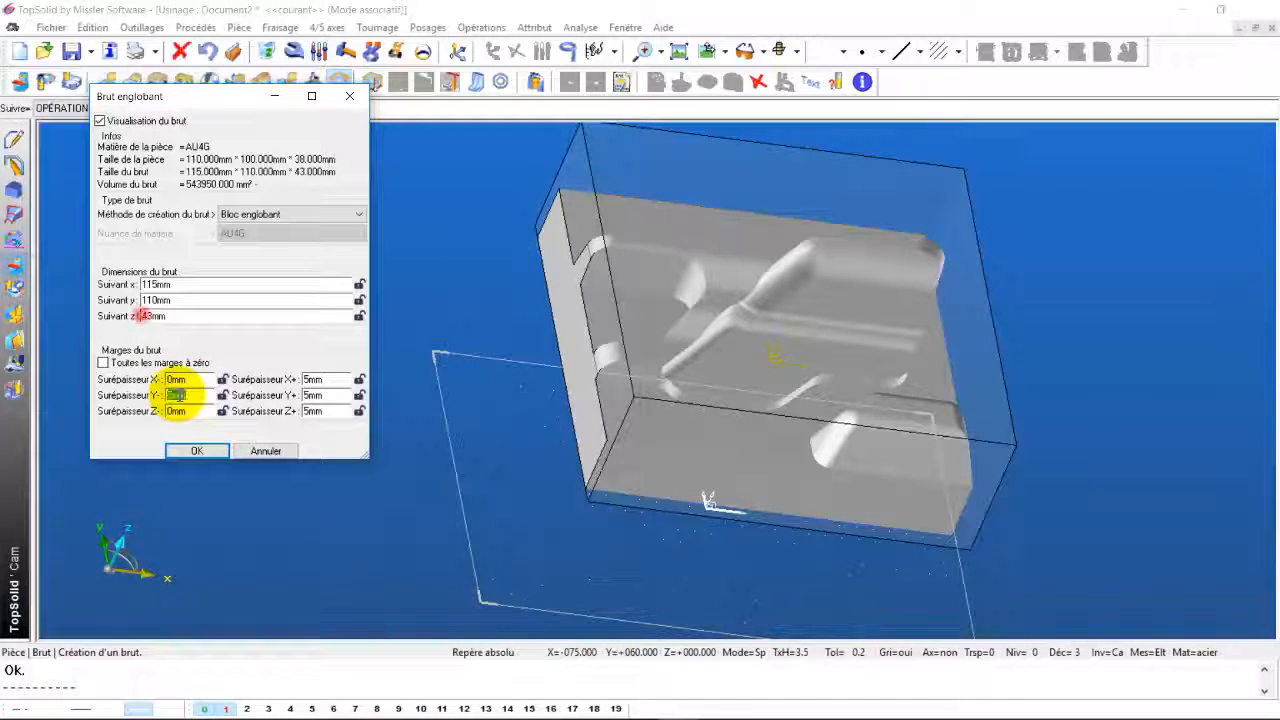
left_click(318, 382)
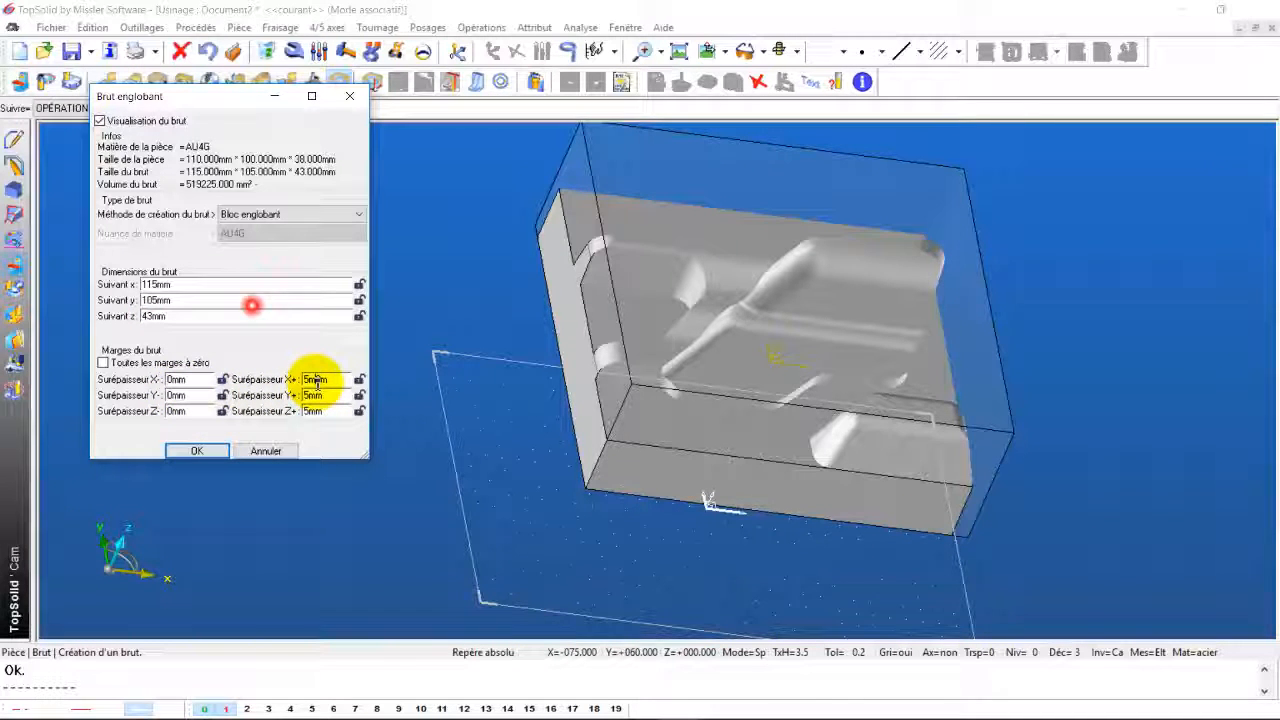
left_click(315, 397)
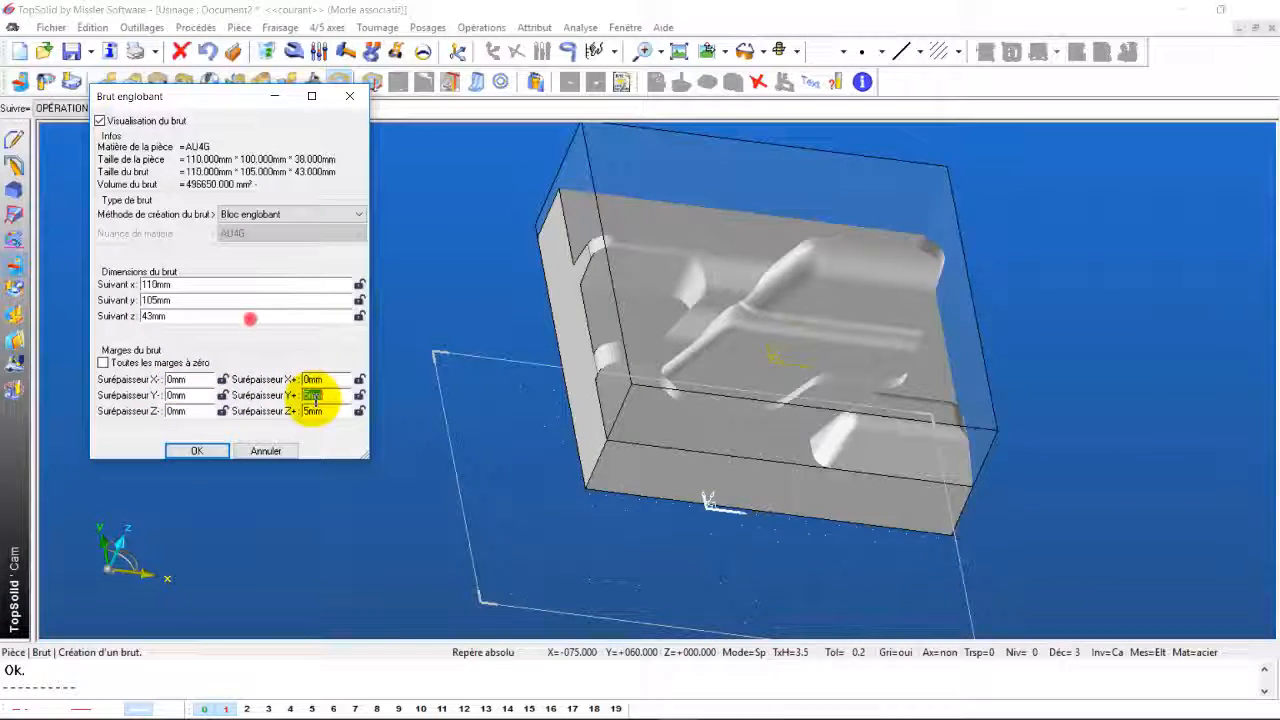
left_click(311, 413)
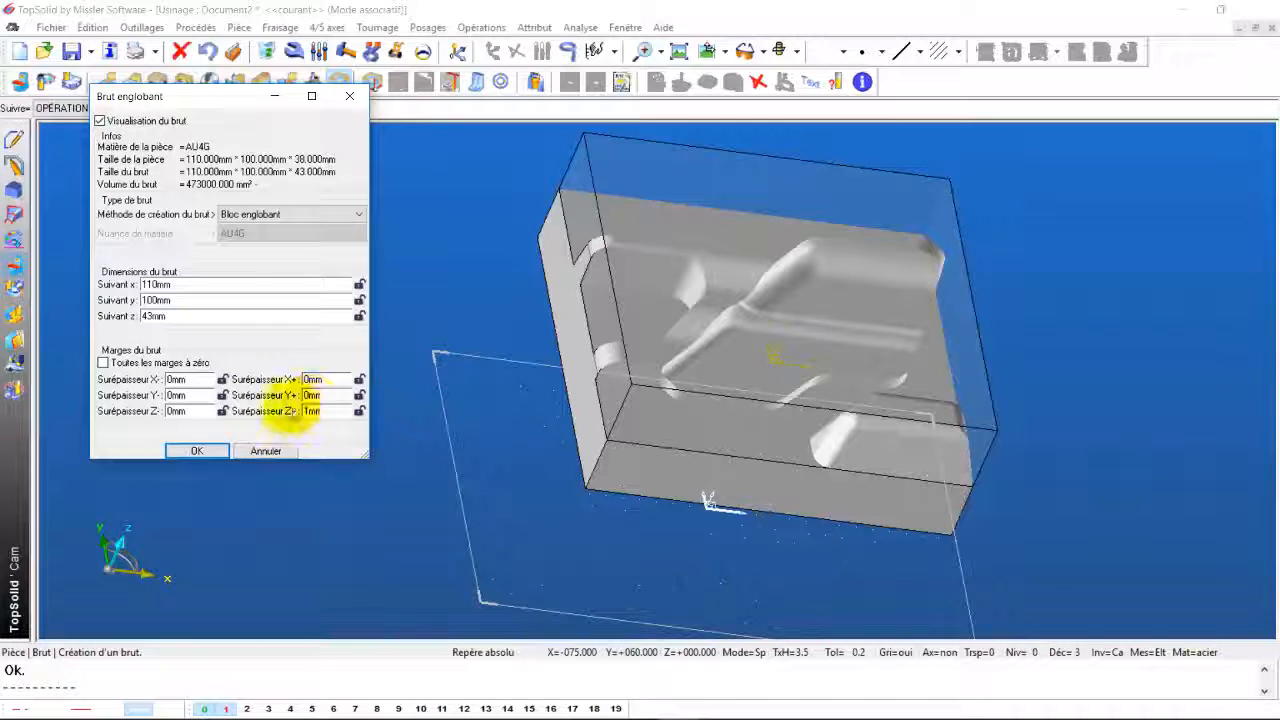
left_click(328, 394)
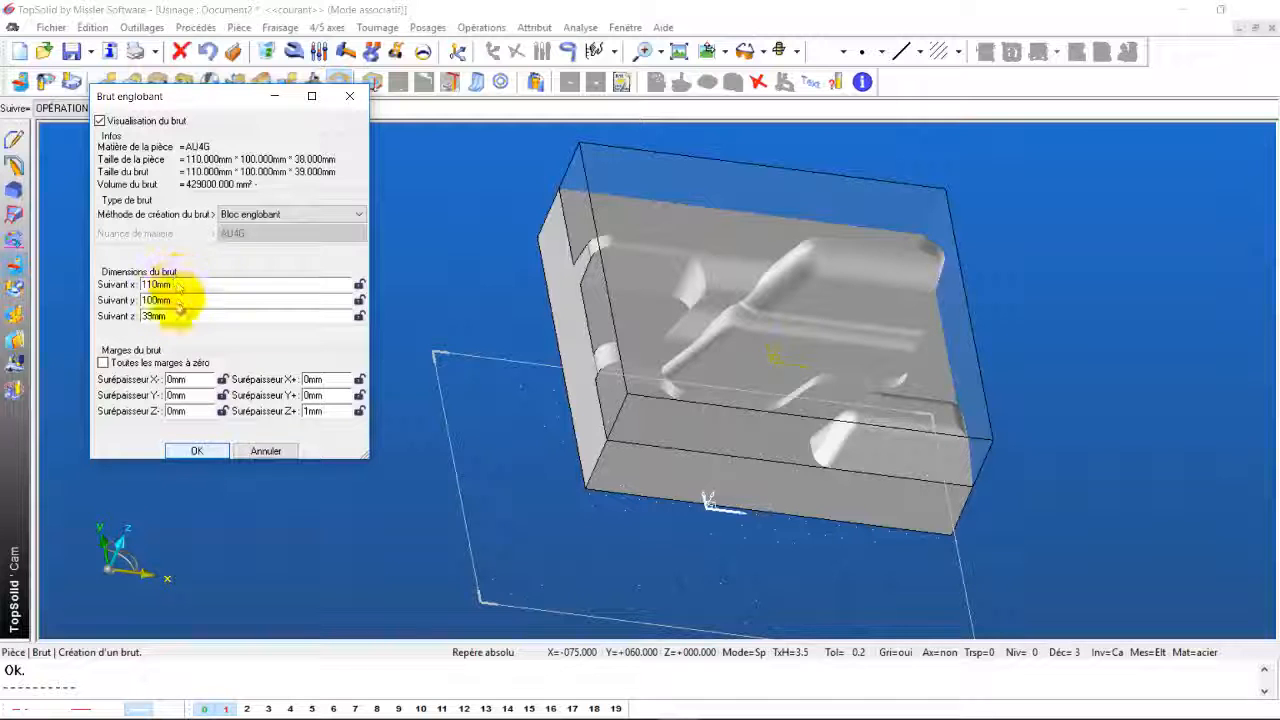
left_click(198, 451)
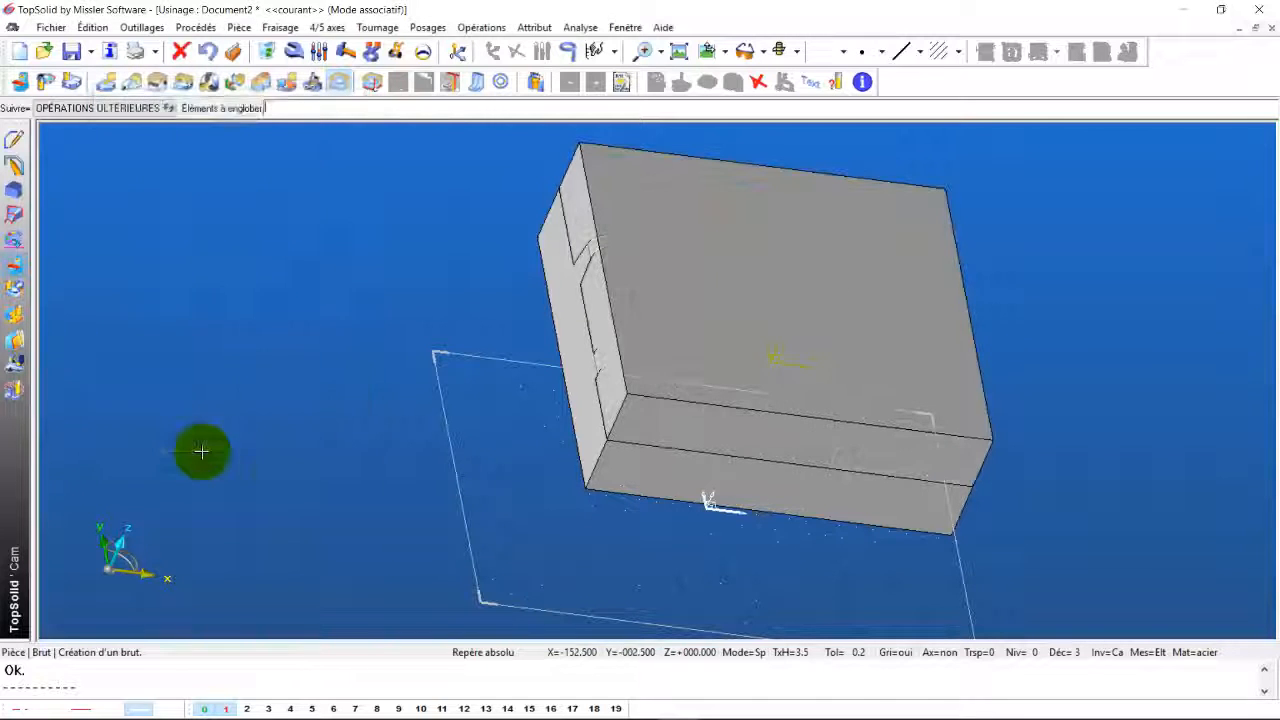
Display the model in wireframe and create the machining part, using the enclosing block as stock and the ferrure as finished part
middle_click_drag(472, 380, 612, 333)
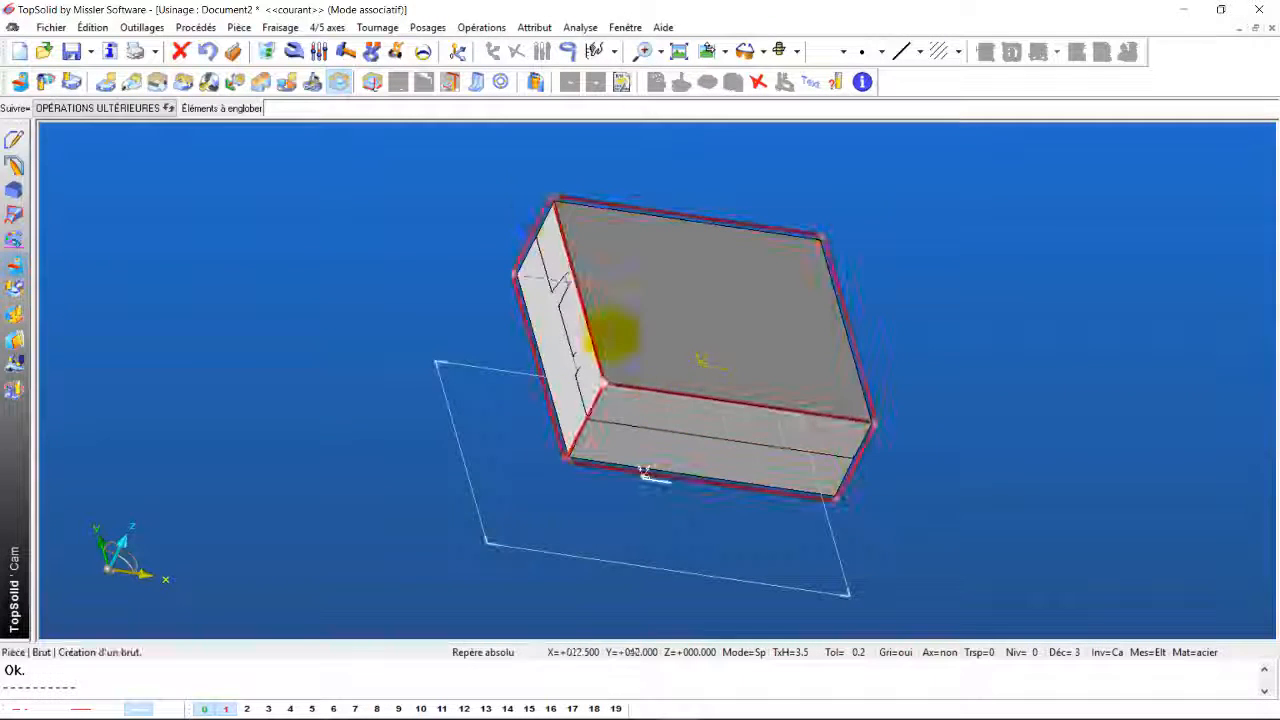
left_click(797, 53)
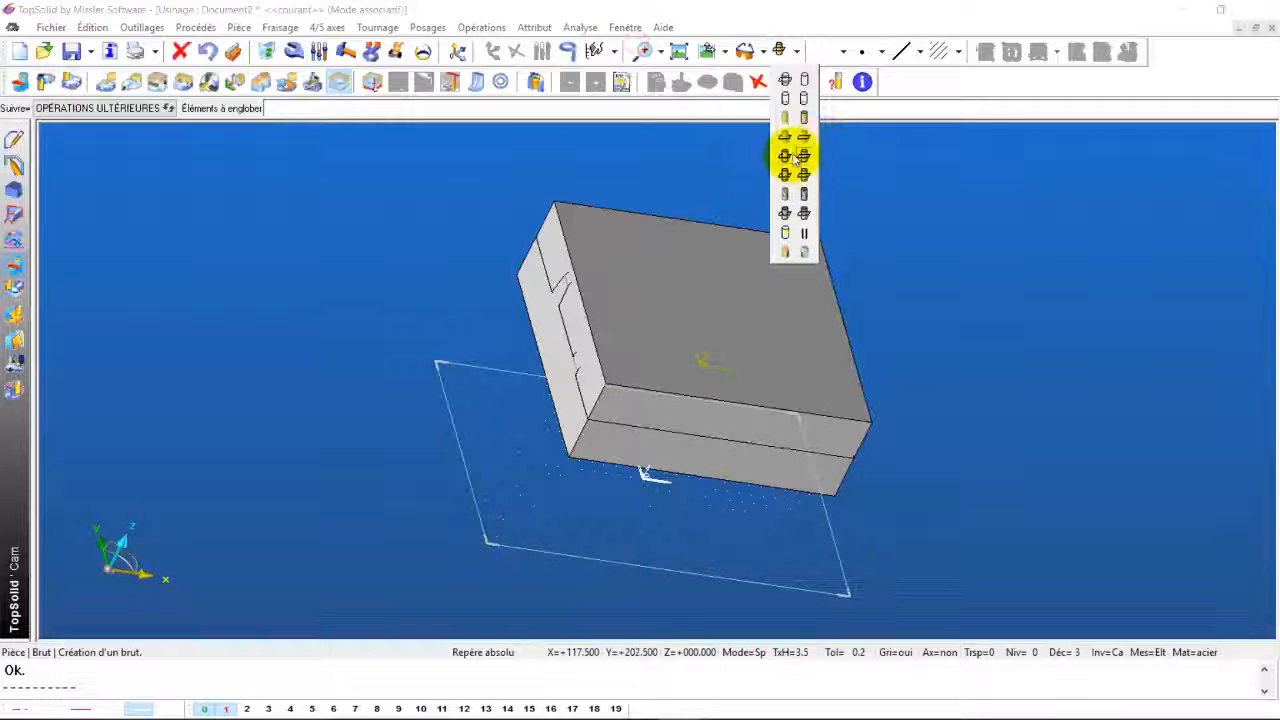
left_click(788, 84)
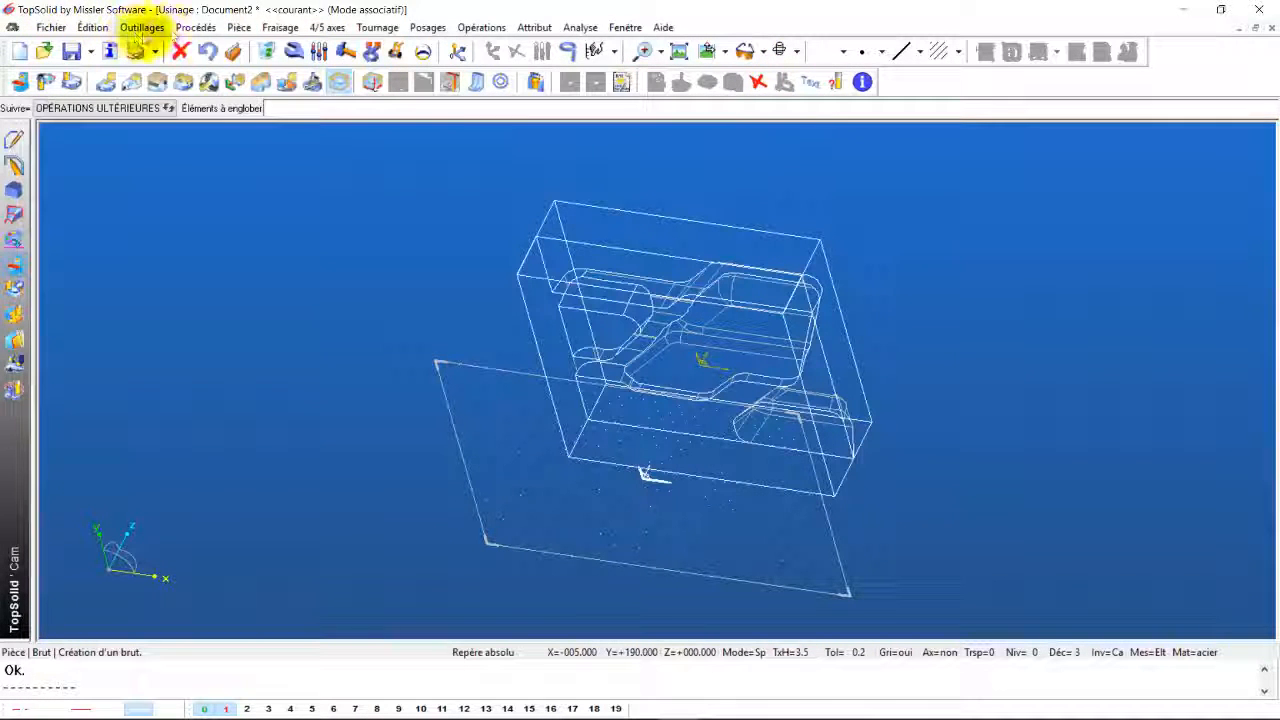
left_click(239, 27)
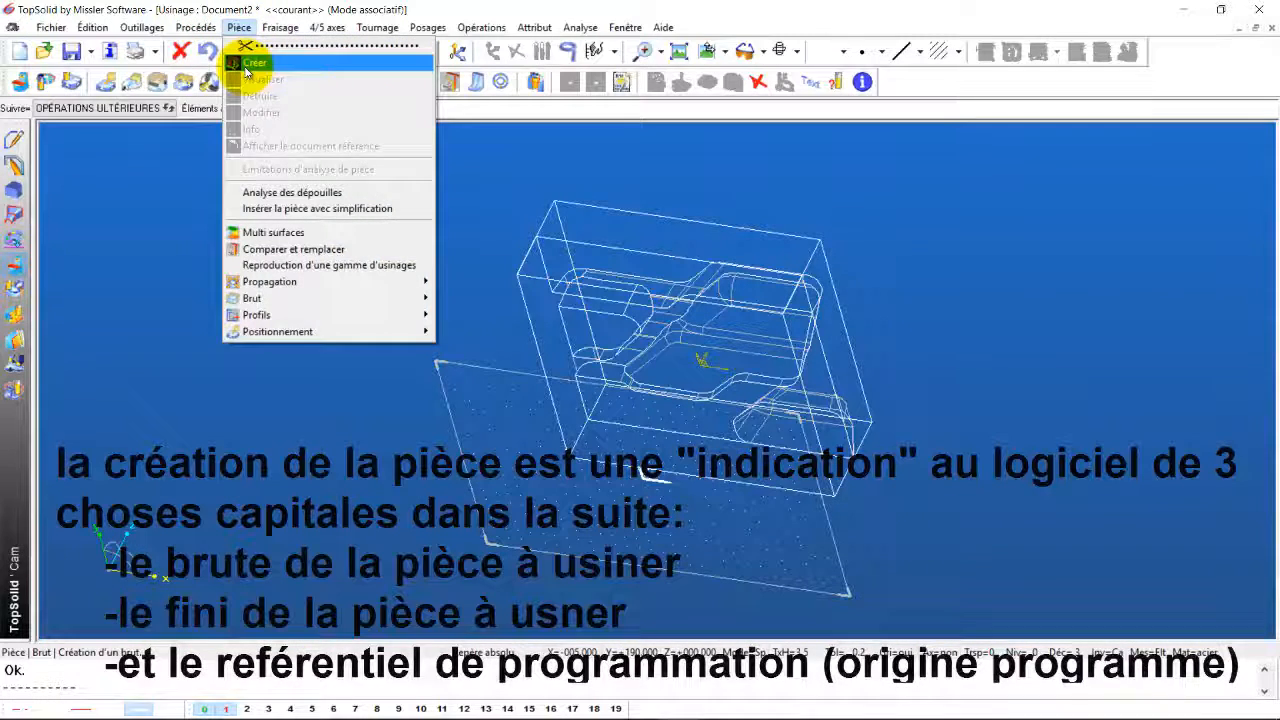
left_click(250, 63)
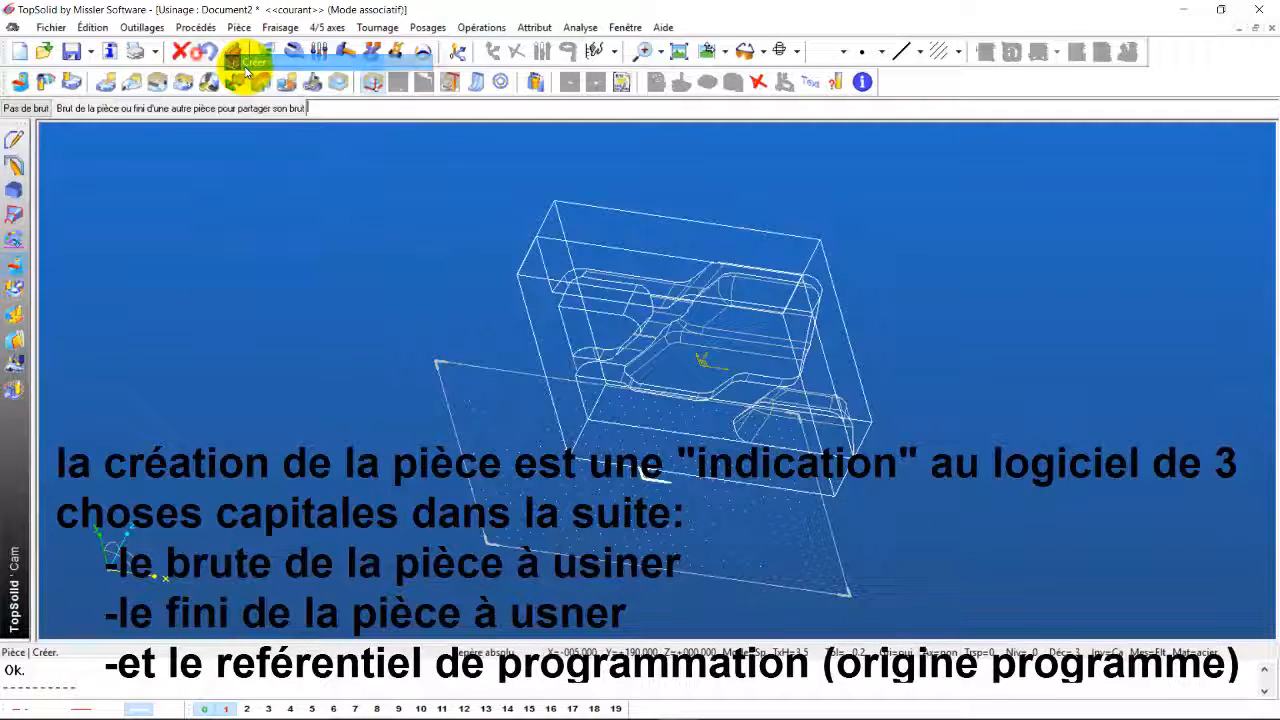
left_click(603, 204)
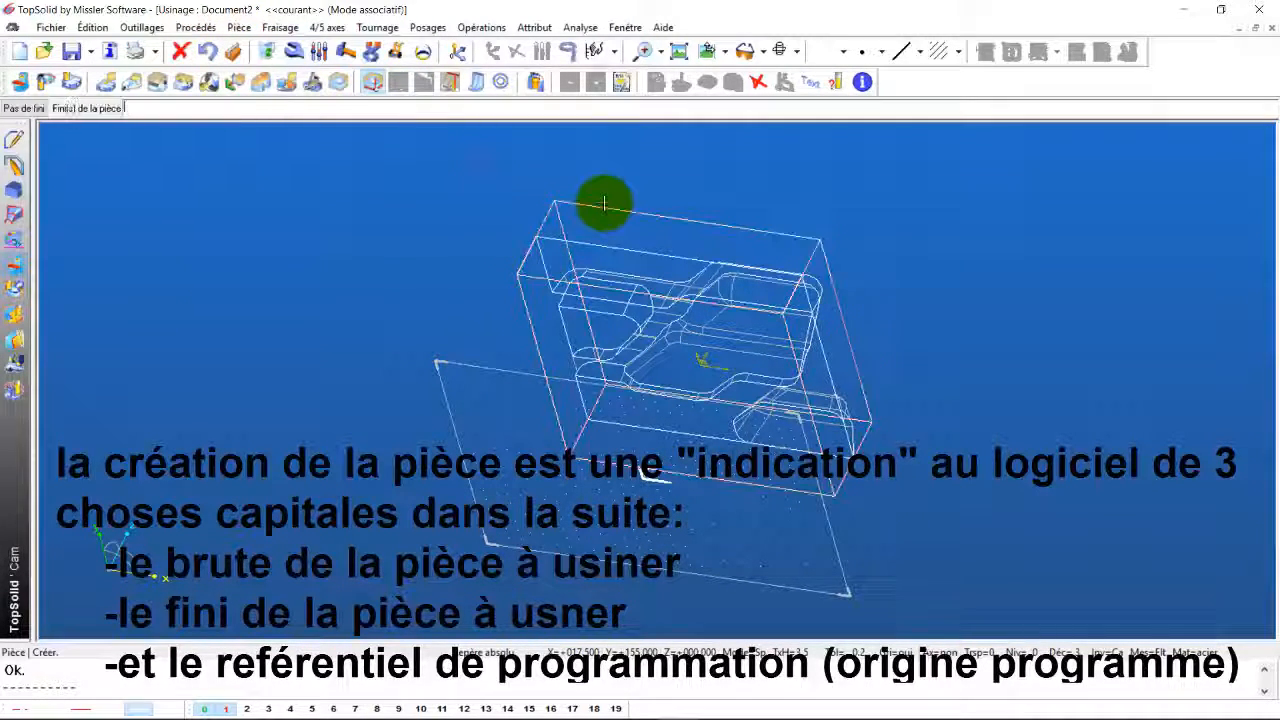
left_click(691, 292)
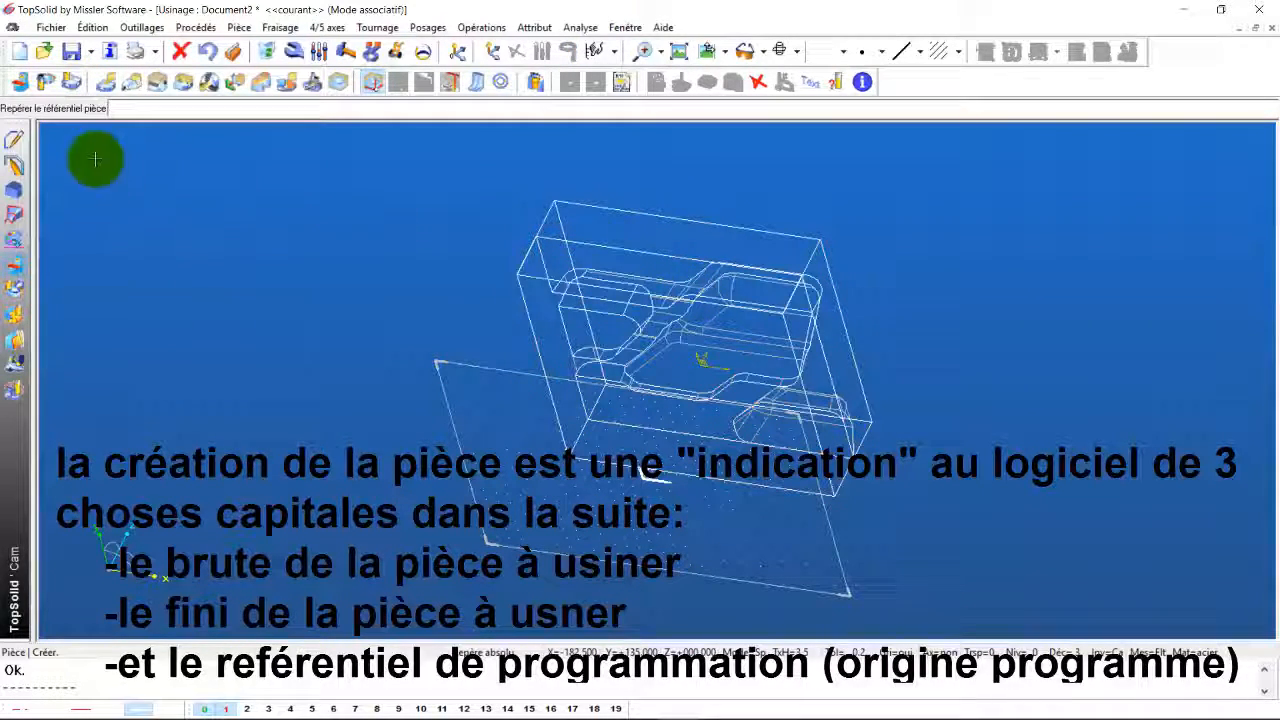
Return to shaded display and place the part reference with a frame on the stock's upper face
left_click(792, 50)
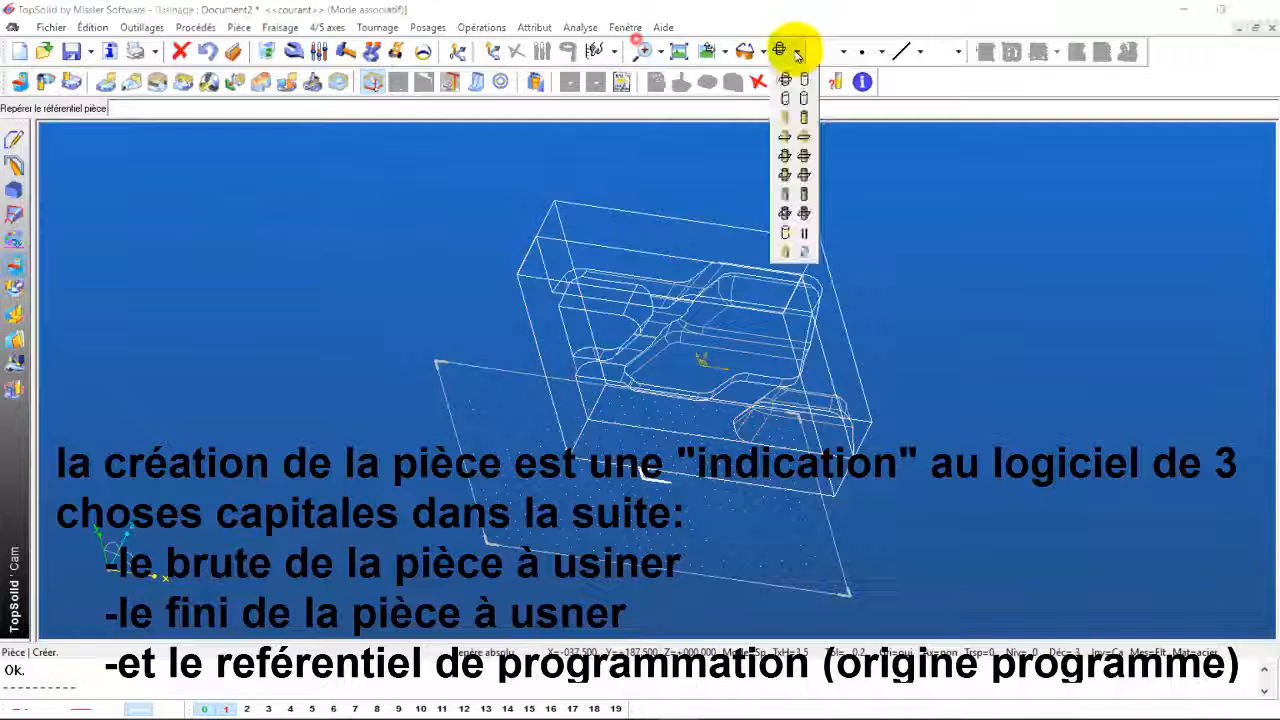
left_click(785, 163)
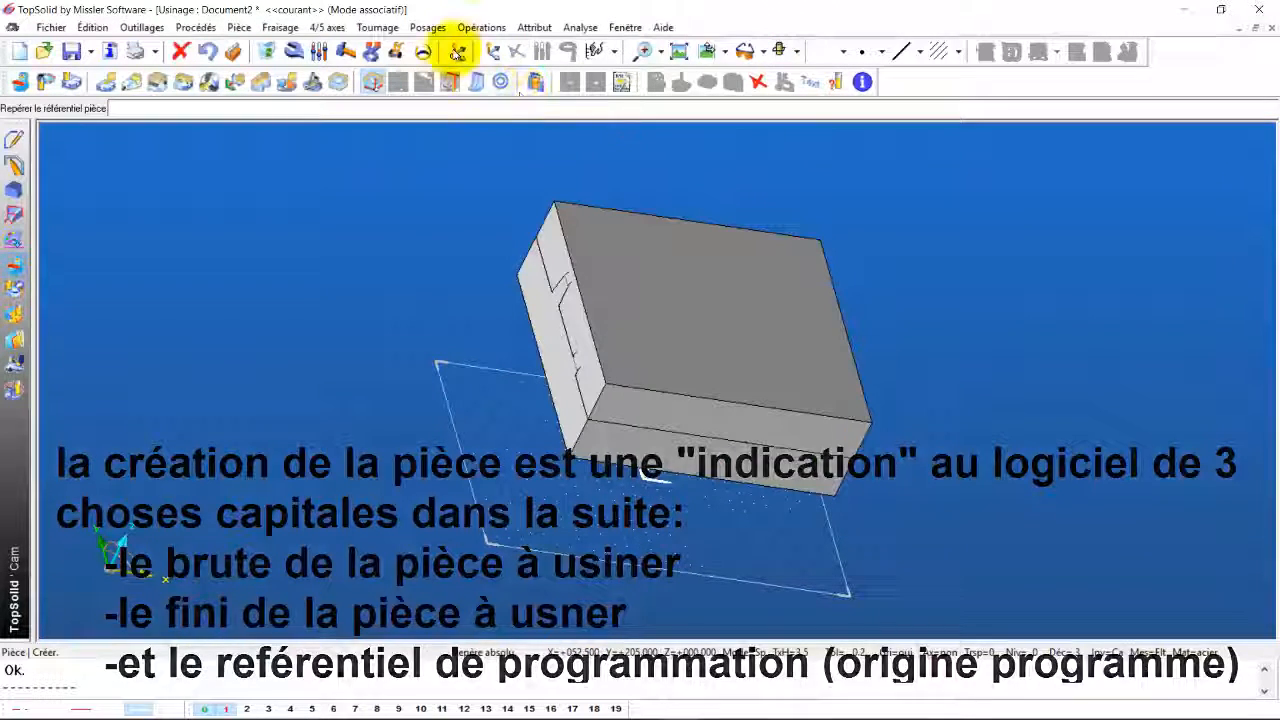
left_click(493, 53)
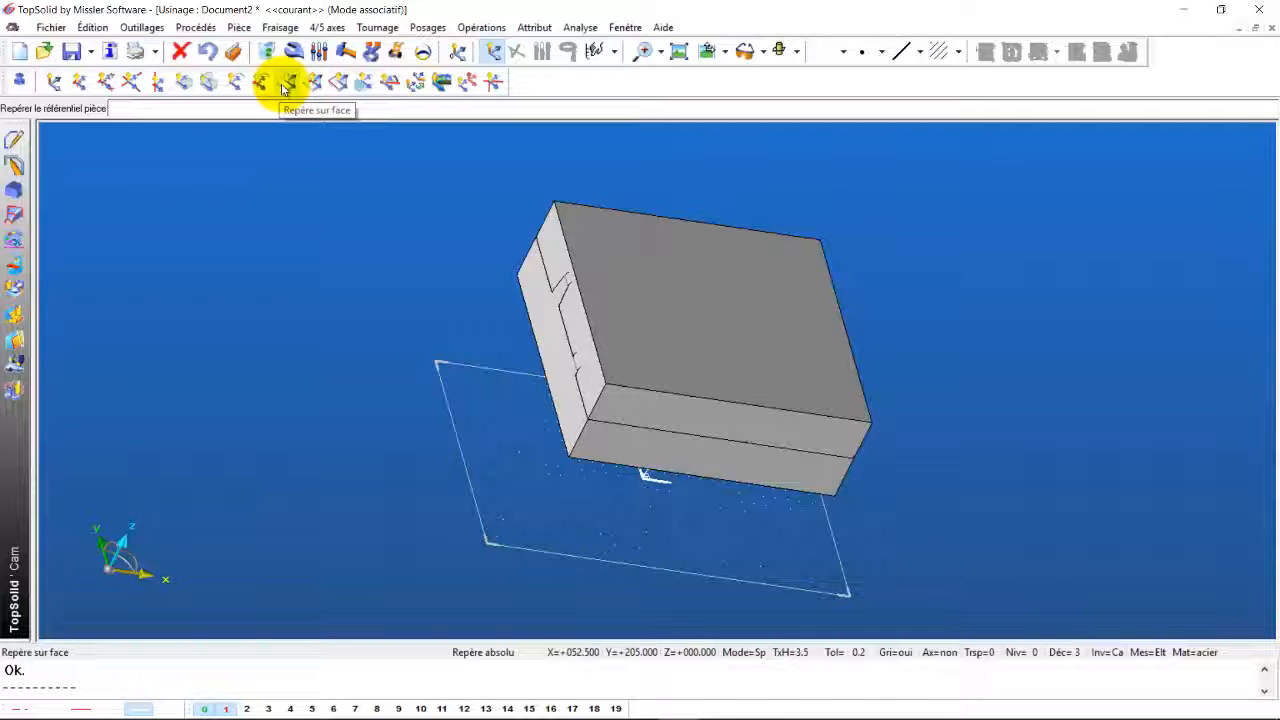
left_click(286, 84)
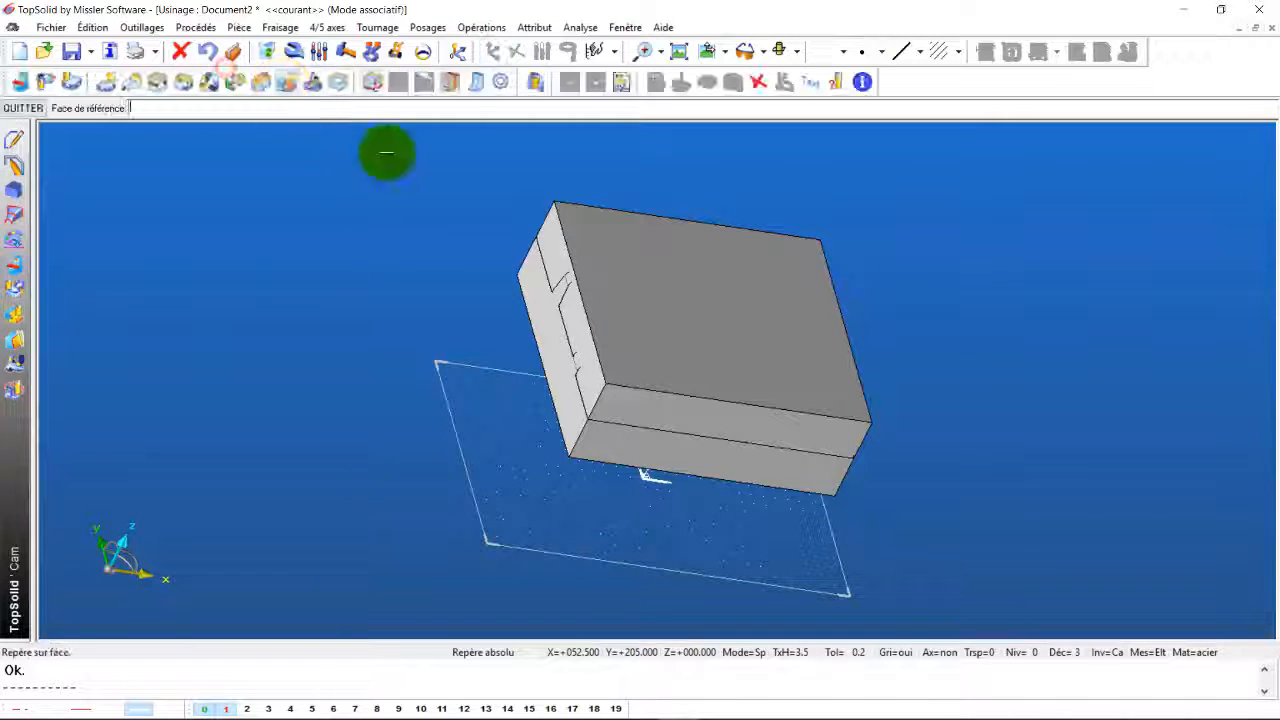
left_click(666, 294)
Save the machining document as 5 axes ferrure in the fao folder
middle_click_drag(1048, 185, 1050, 220)
left_click(71, 52)
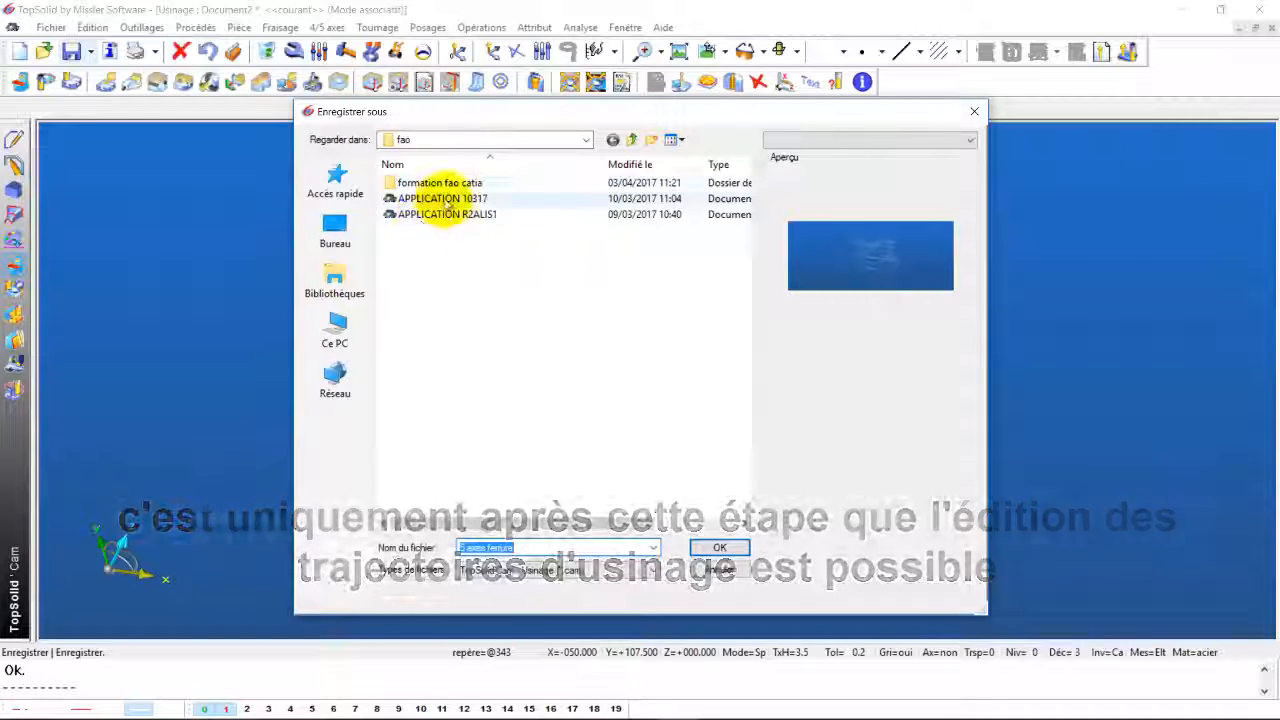
left_click(720, 549)
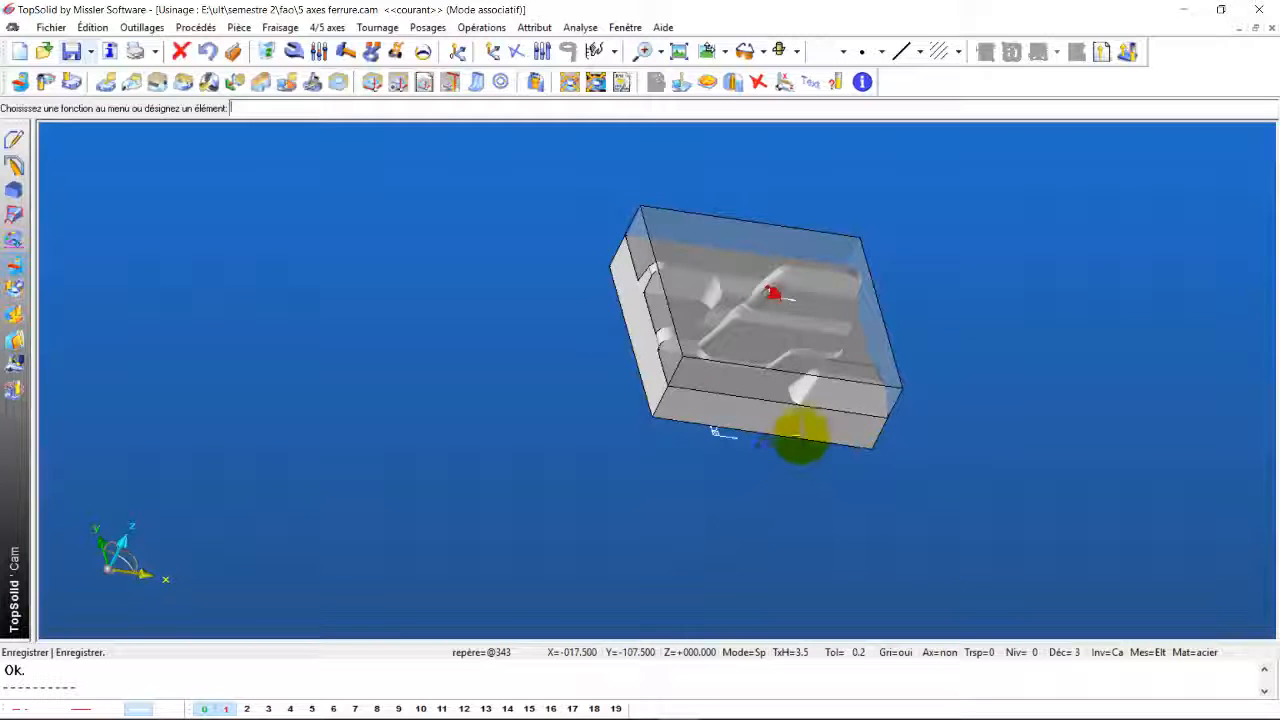
Start a 3D roughing operation with the FRAISE 2 TAILLES end mill of 20 mm diameter and 5 mm useful length
scroll(868, 350, "up", 1)
middle_click_drag(907, 334, 737, 386)
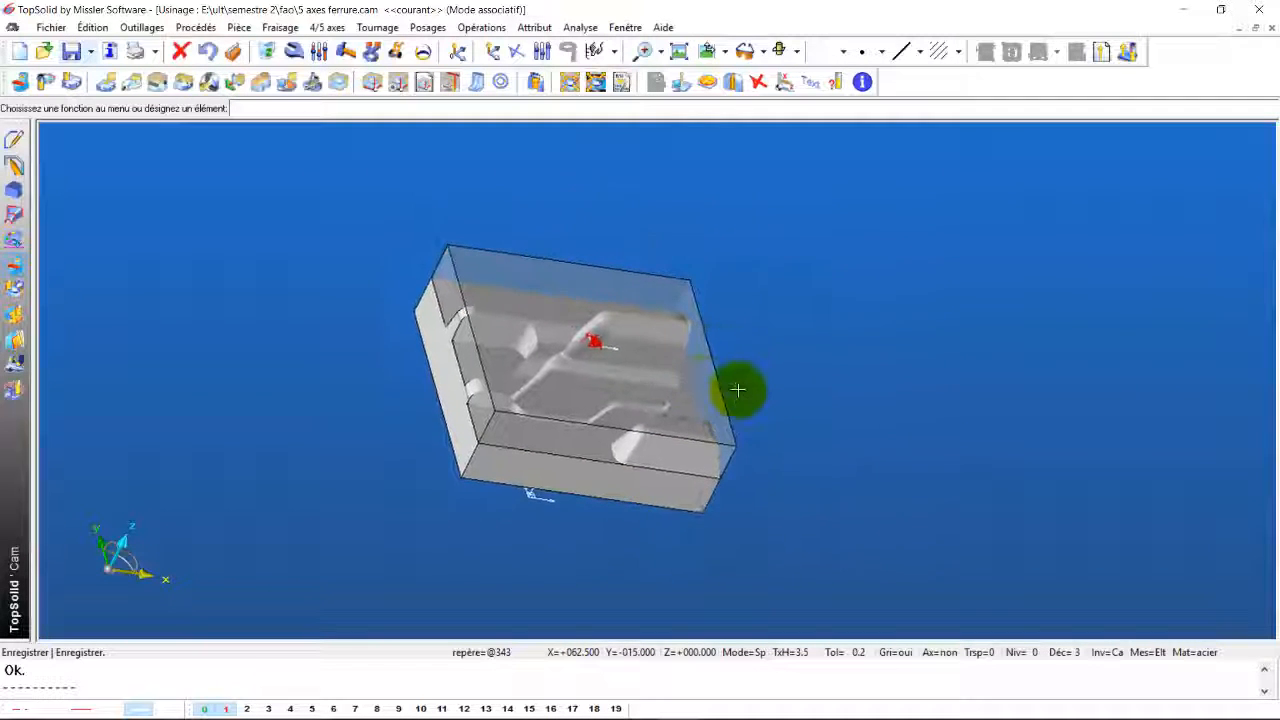
left_click(284, 29)
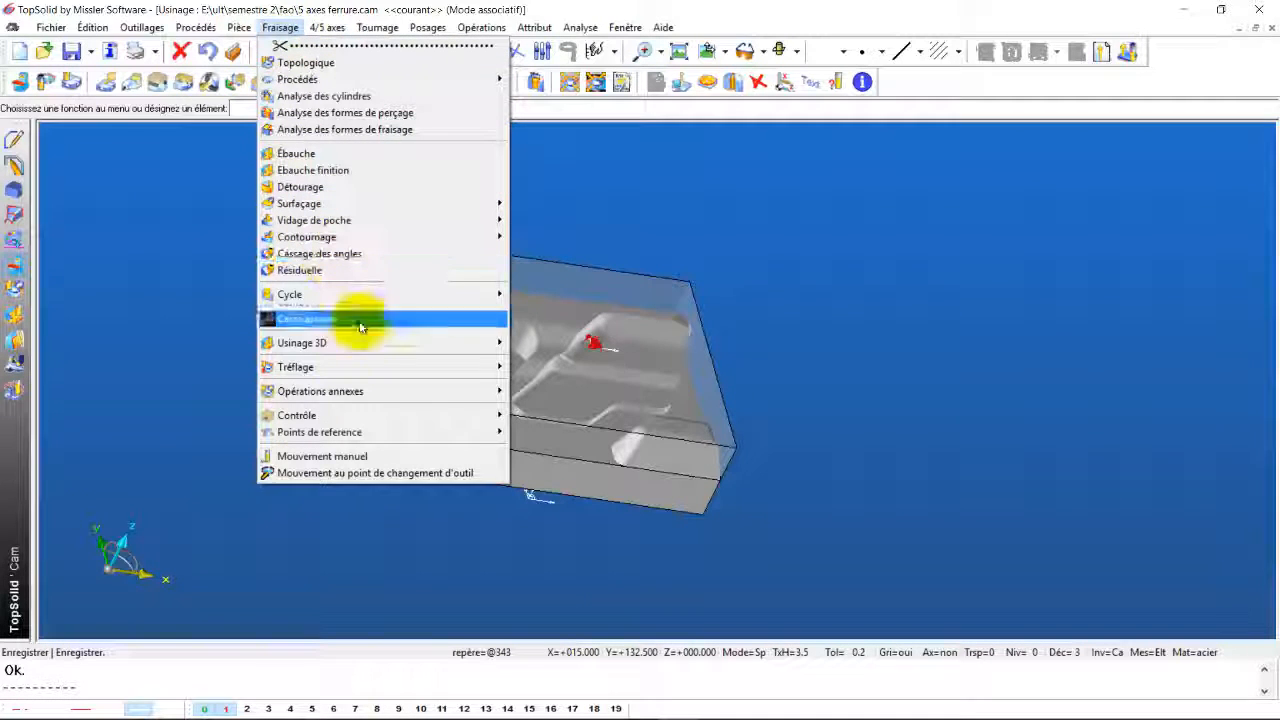
mouse_move(365, 343)
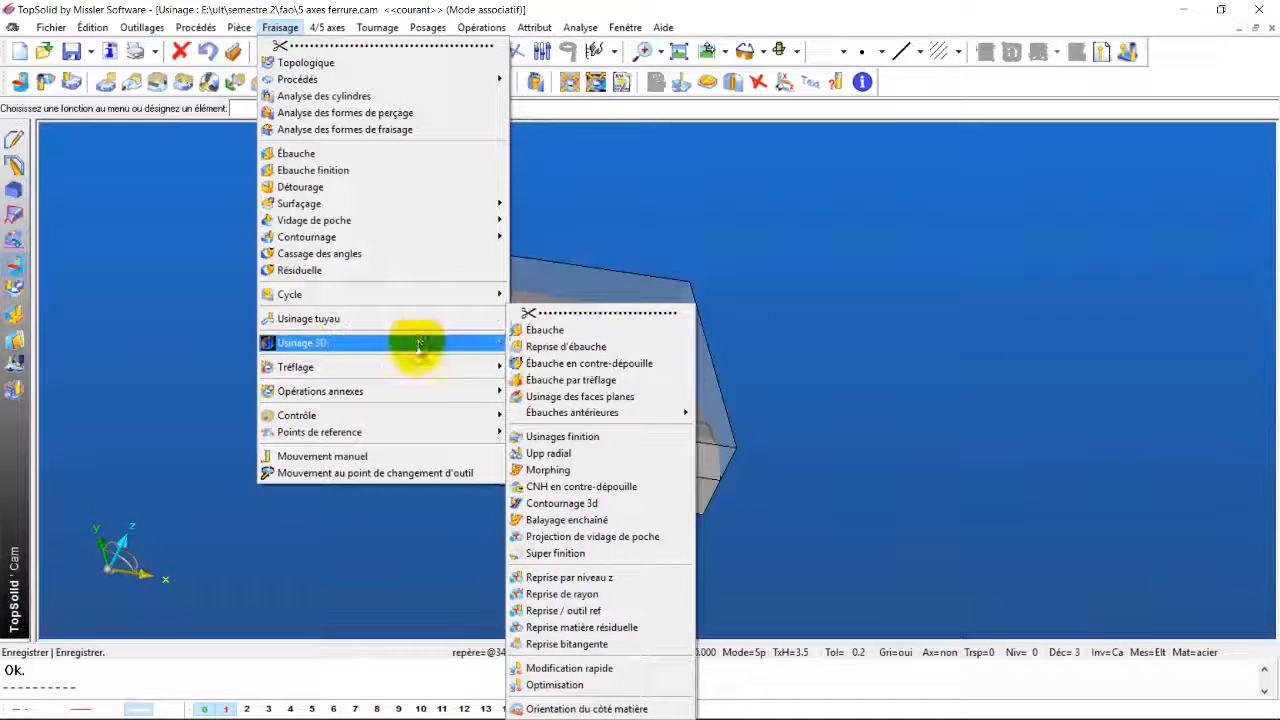
left_click(545, 330)
double_click(382, 242)
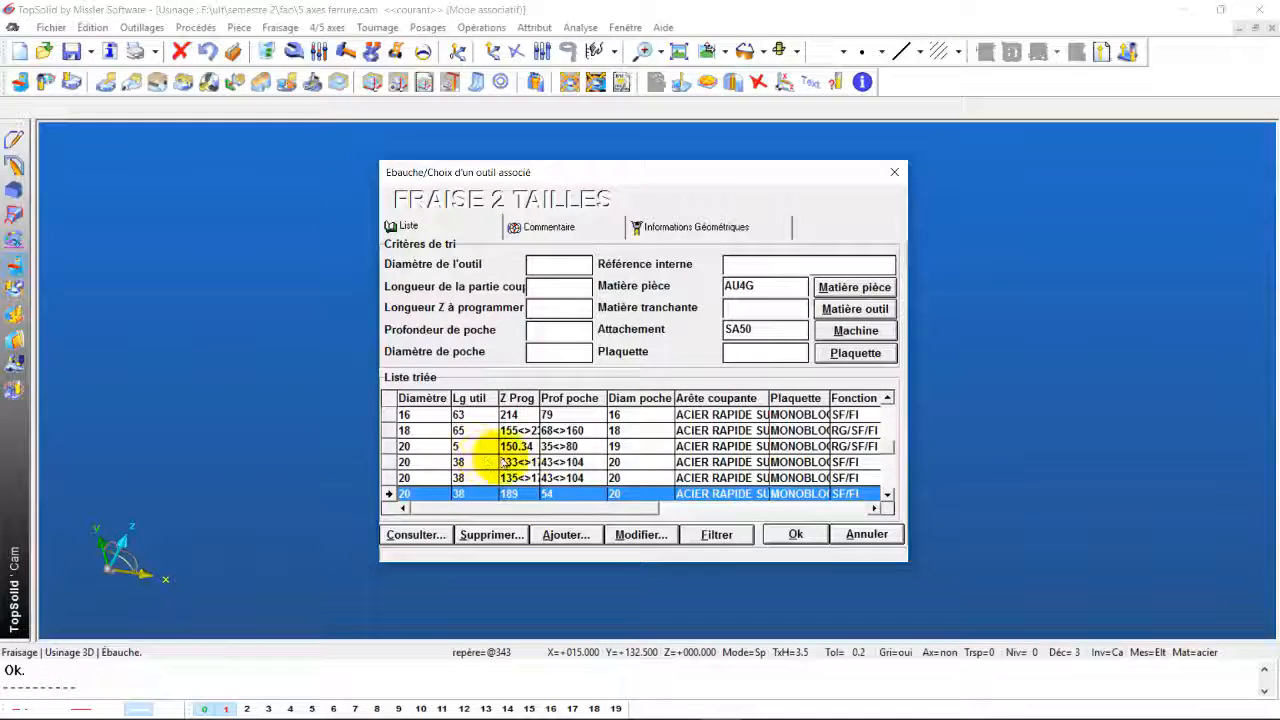
left_click(430, 446)
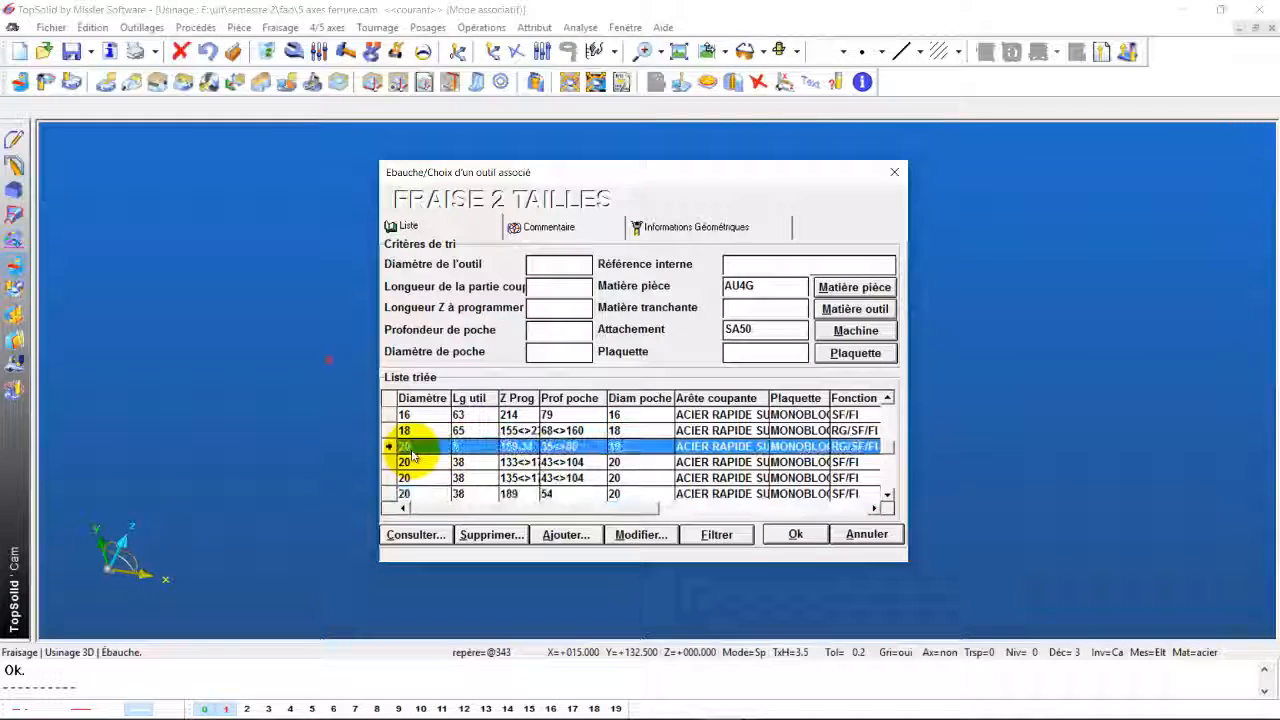
left_click(798, 535)
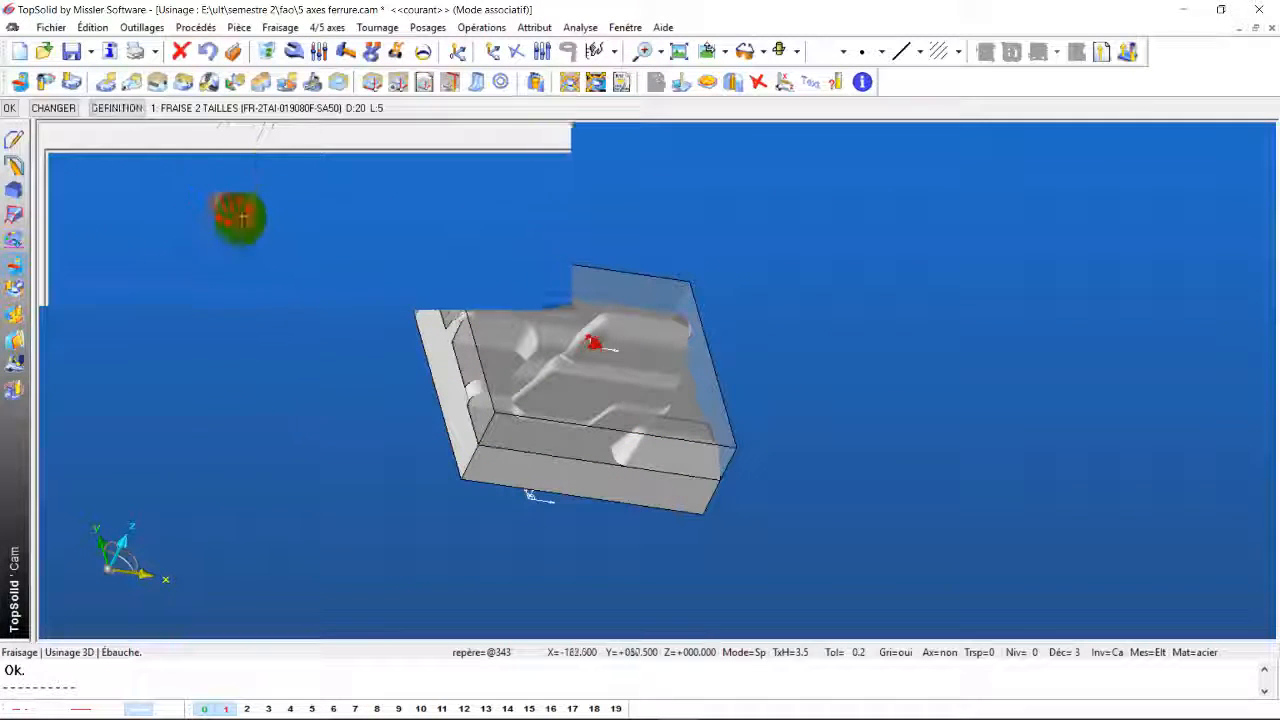
left_click(6, 108)
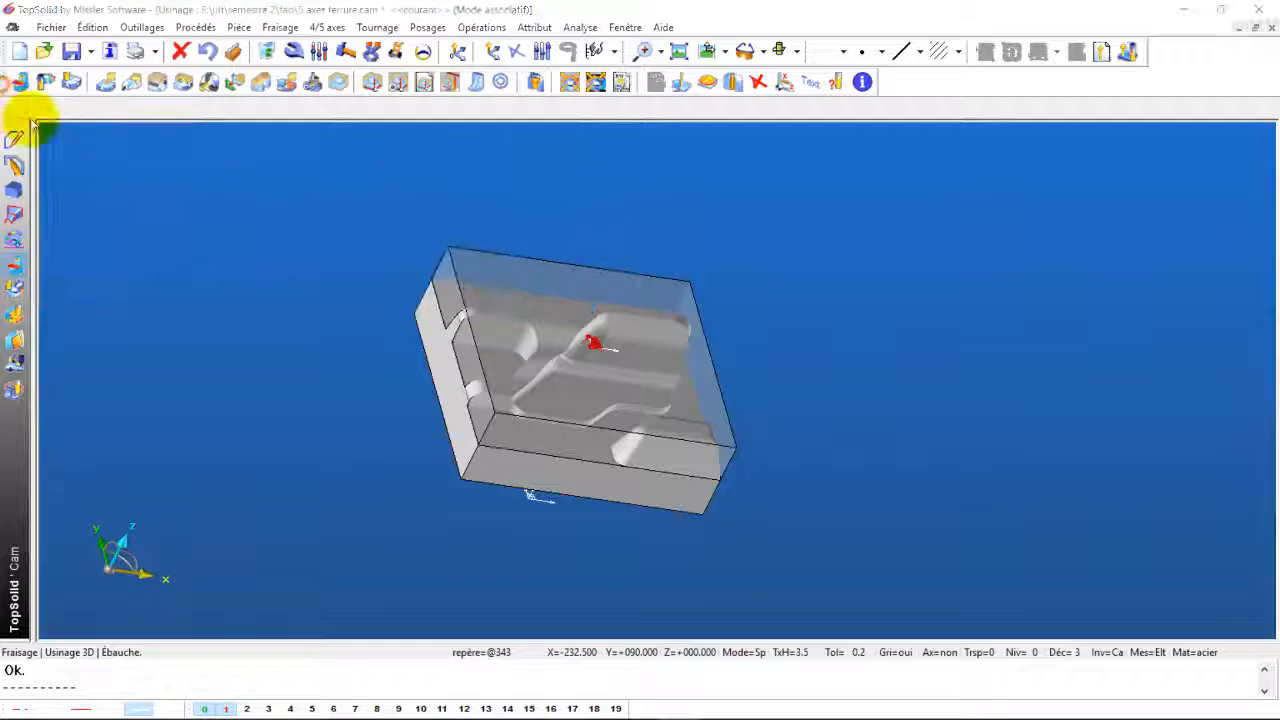
Set the minimum Z limit of the roughing zone to -20 mm and inspect the limits around the part
scroll(601, 310, "down", 4)
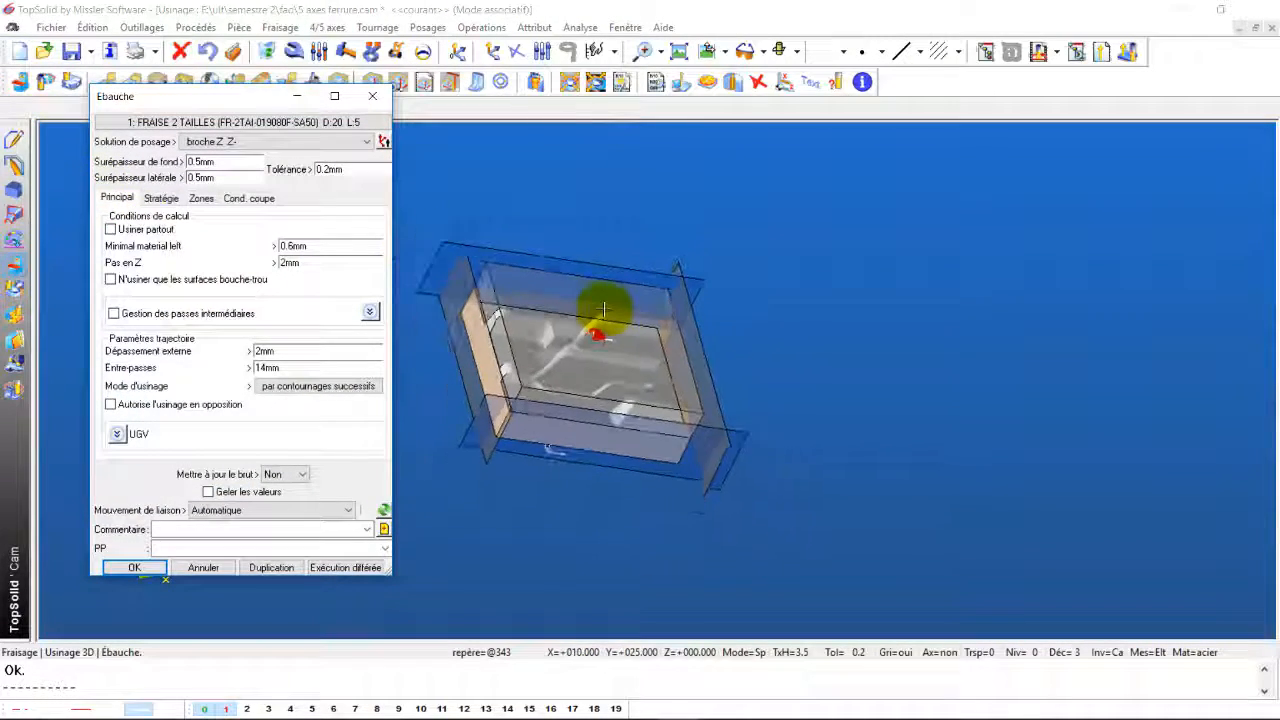
middle_click_drag(670, 447, 634, 391)
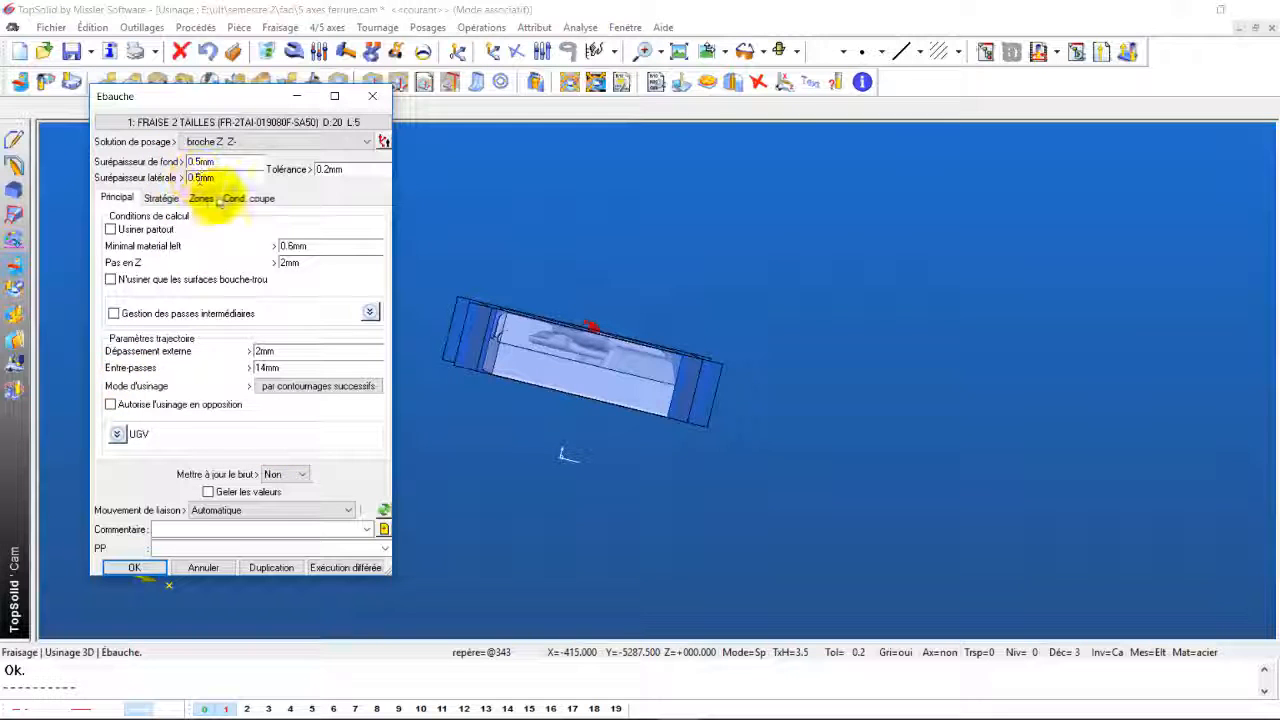
left_click(201, 199)
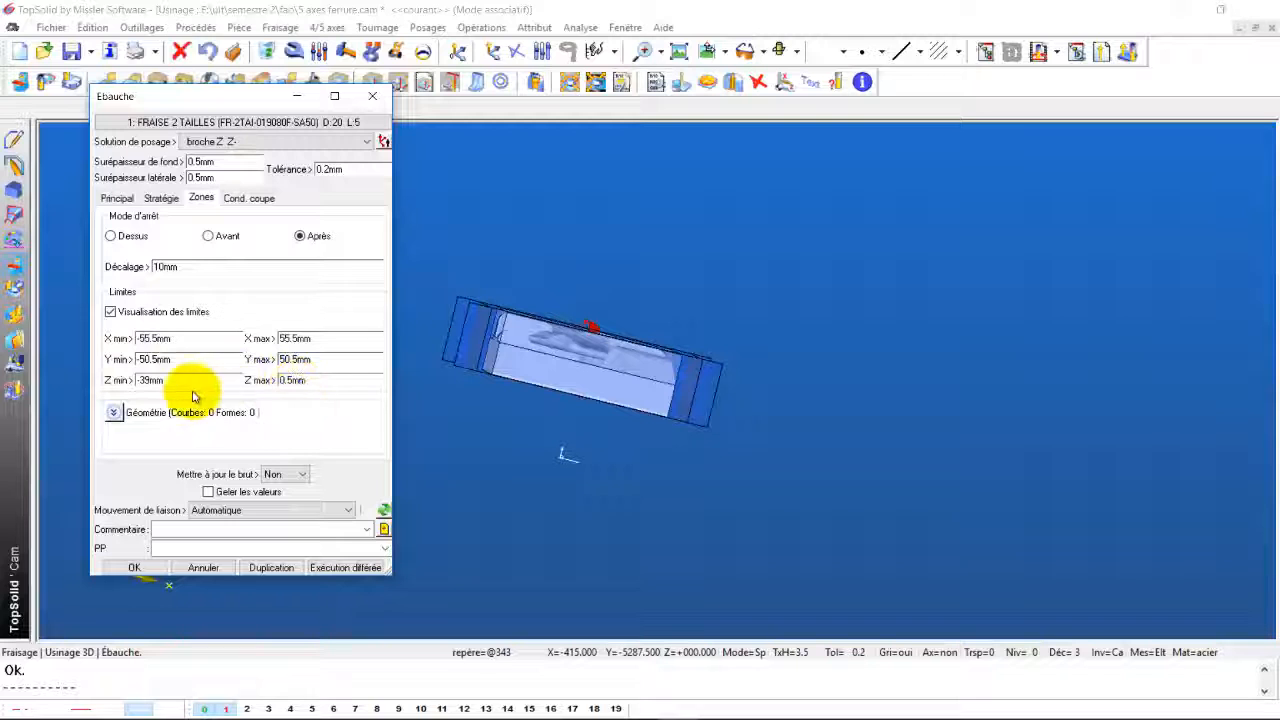
double_click(150, 381)
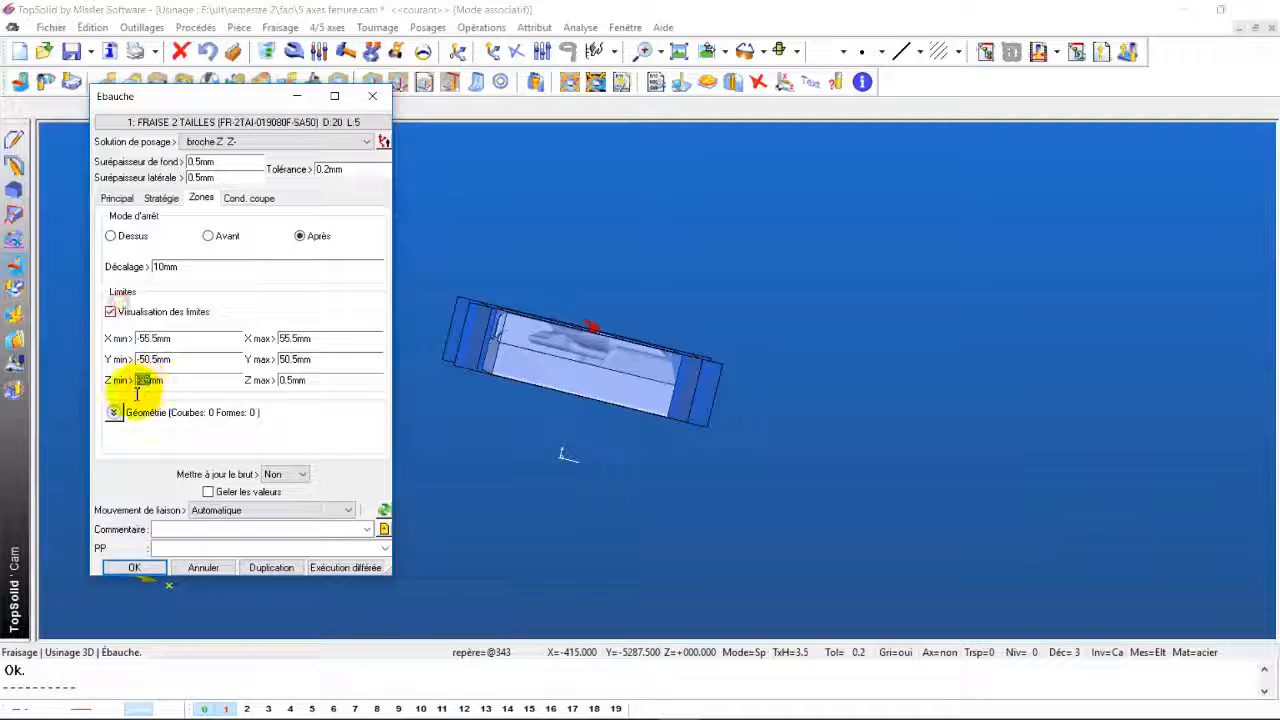
key("BackSpace")
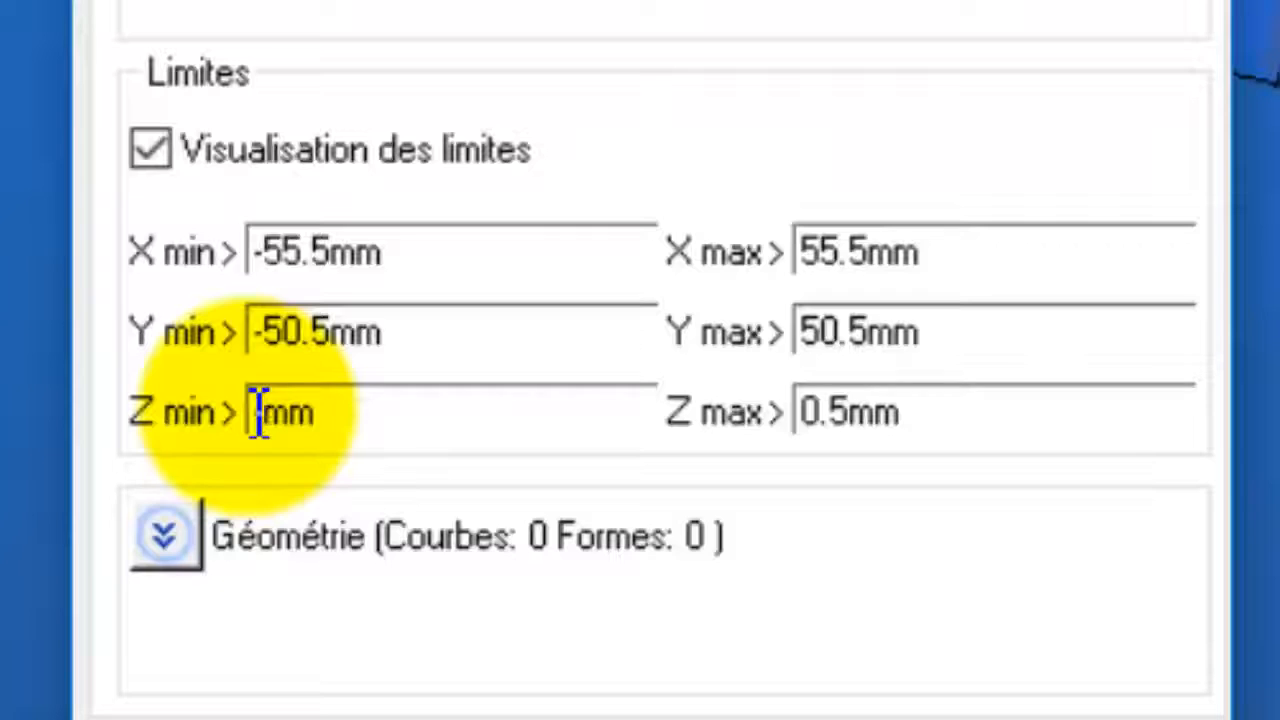
type("-20")
left_click(876, 414)
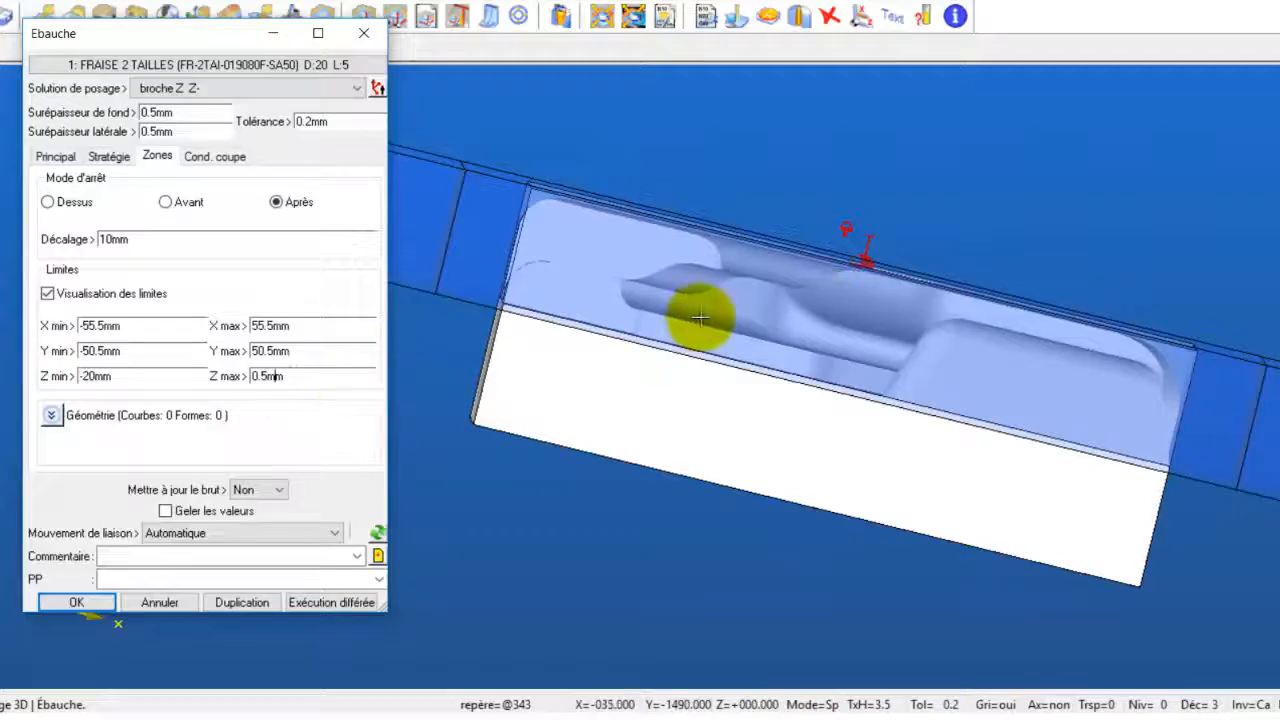
middle_click_drag(680, 366, 803, 403)
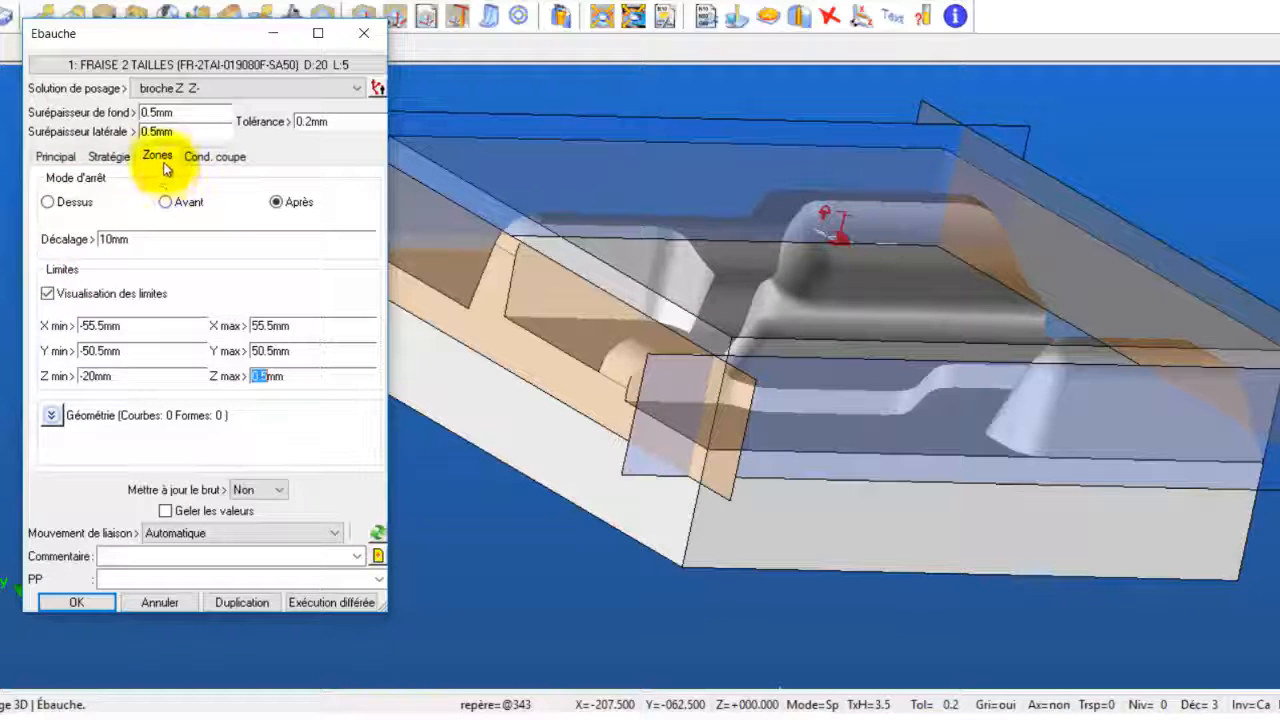
Set the roughing strategy's machining order to Par poches and its retracts to Remontée si nécessaire
left_click(109, 157)
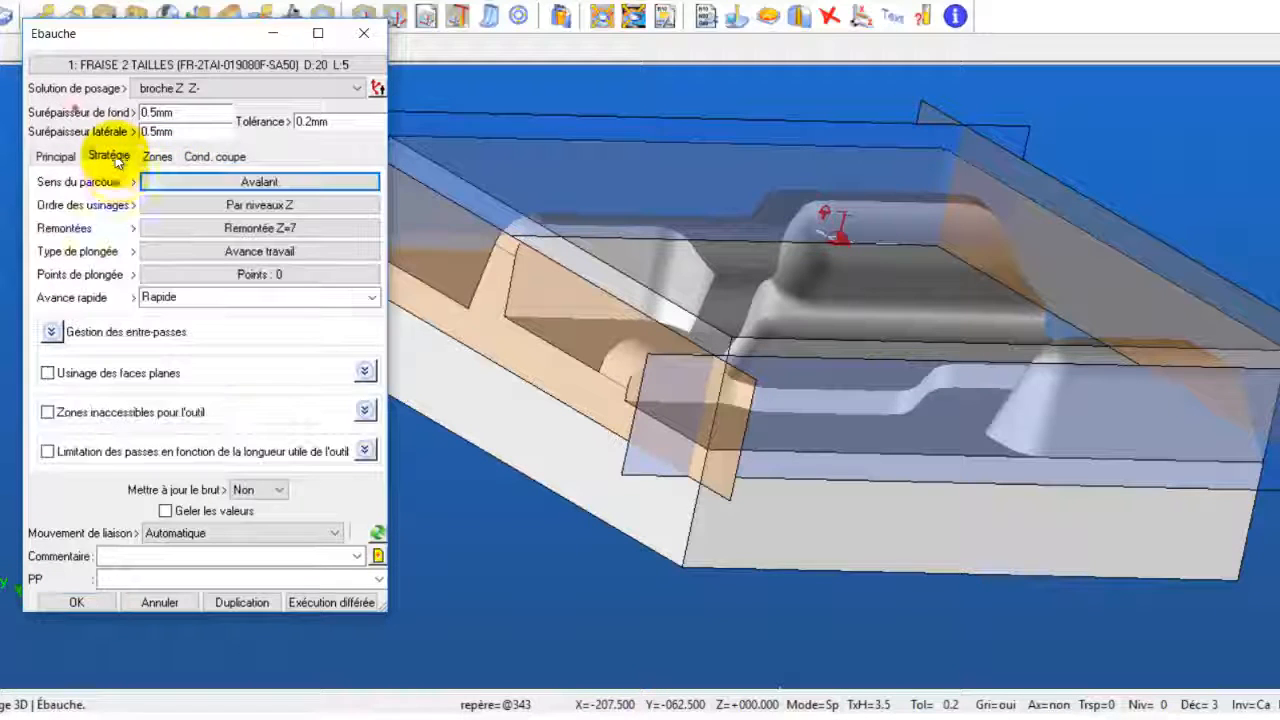
left_click(257, 204)
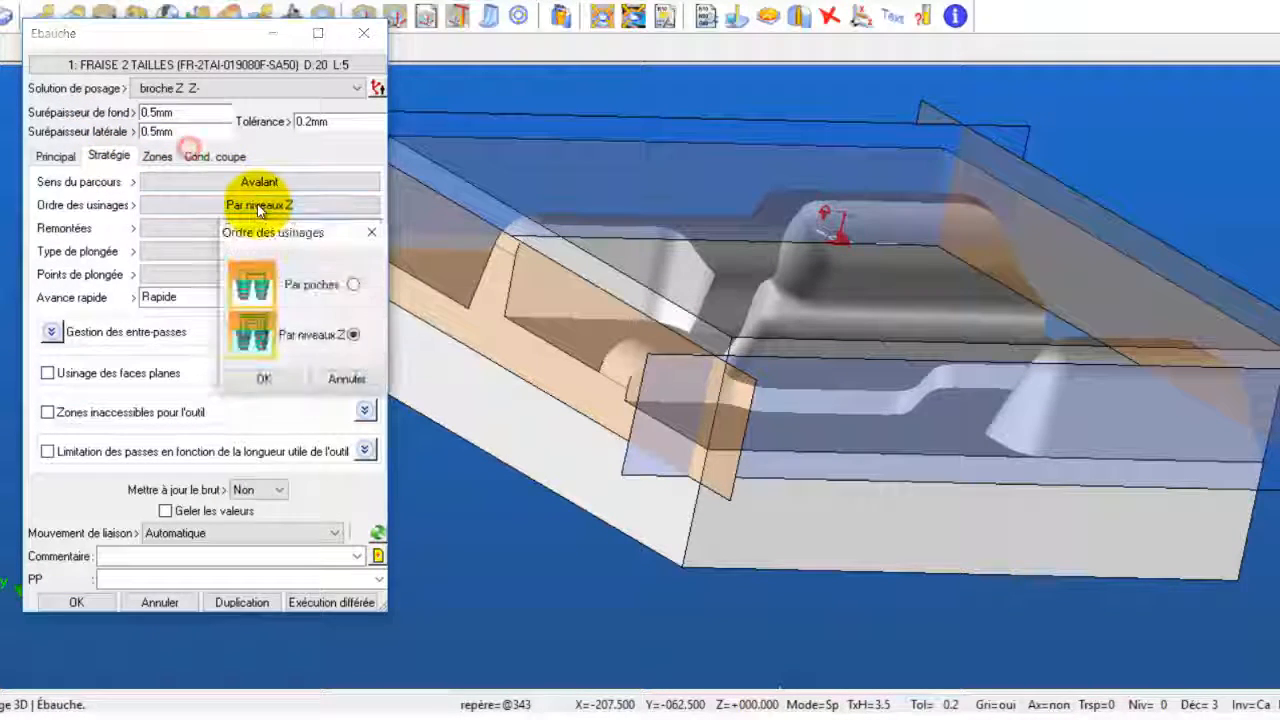
left_click(282, 377)
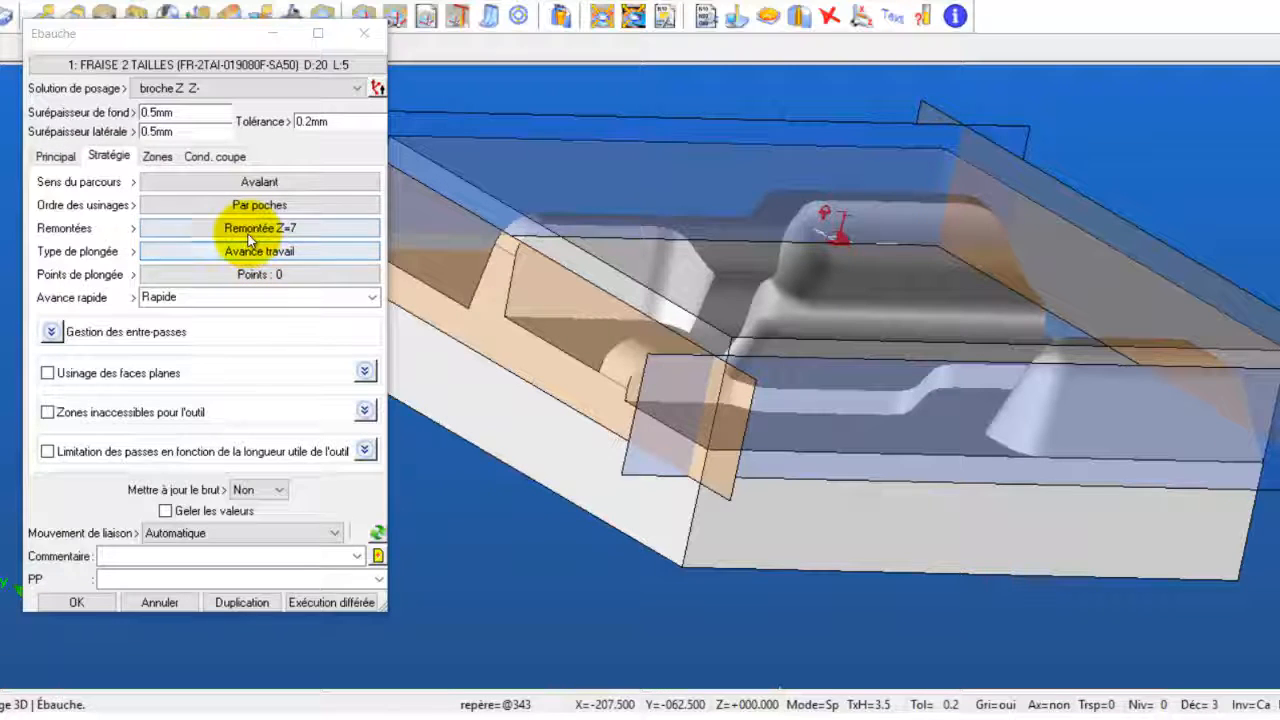
left_click(247, 233)
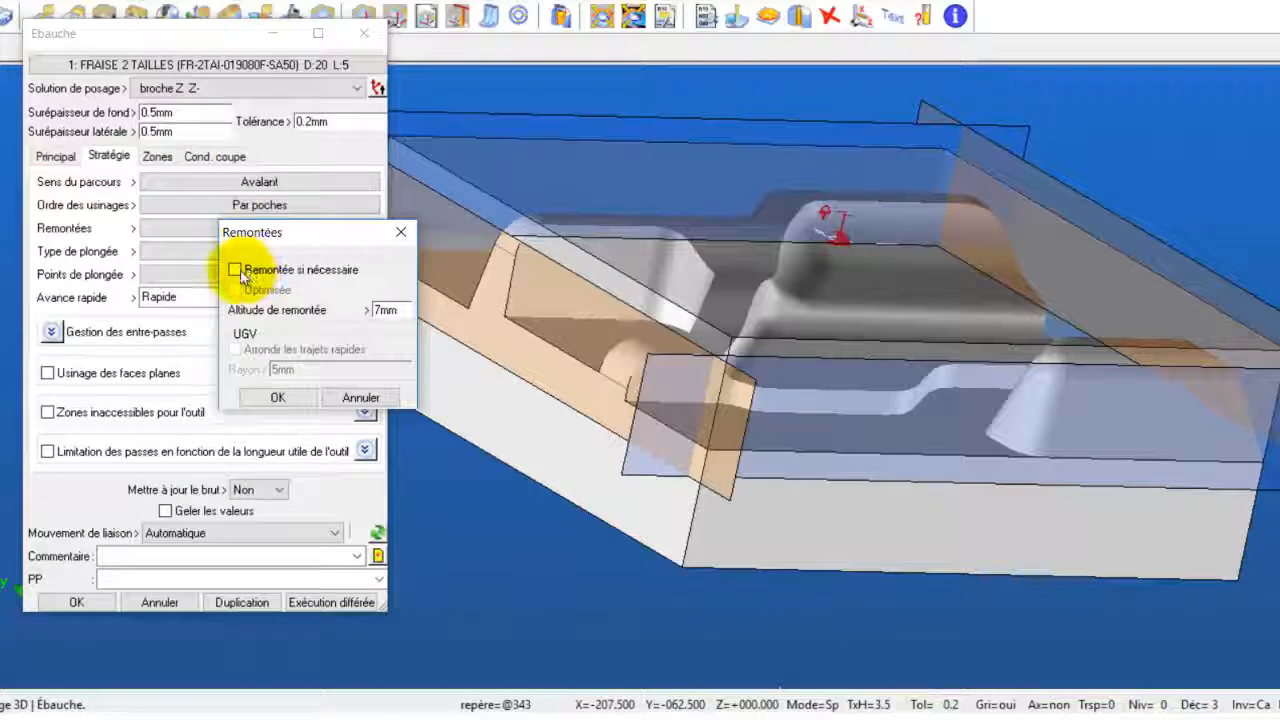
left_click(240, 272)
left_click(280, 398)
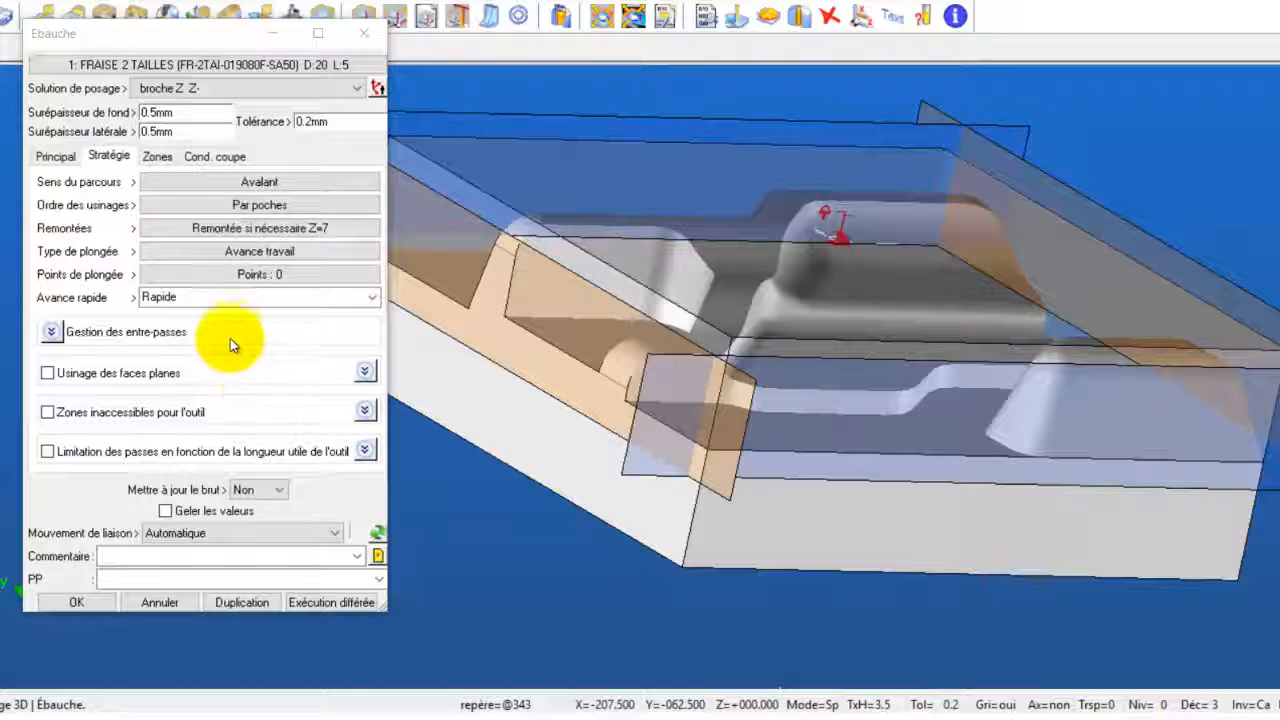
Set the roughing cutting speed to 100 m/mn and the feed per tooth to 0.2 mm
left_click(218, 162)
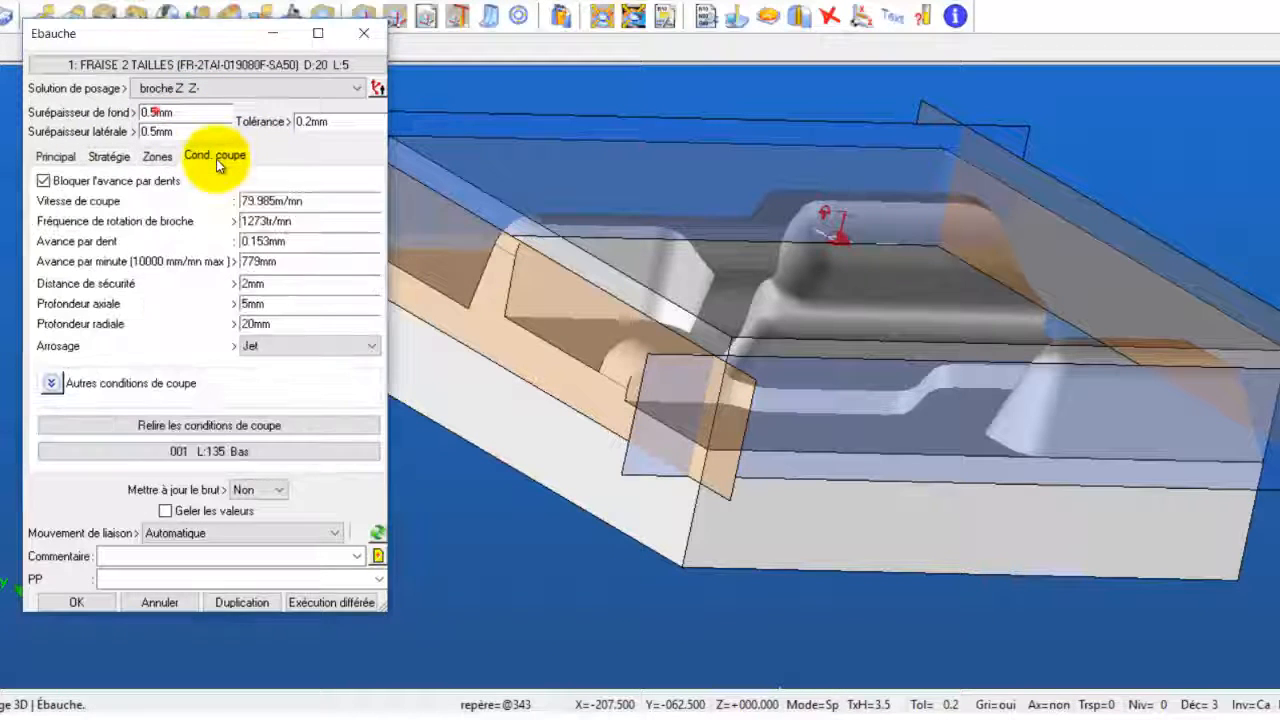
double_click(281, 201)
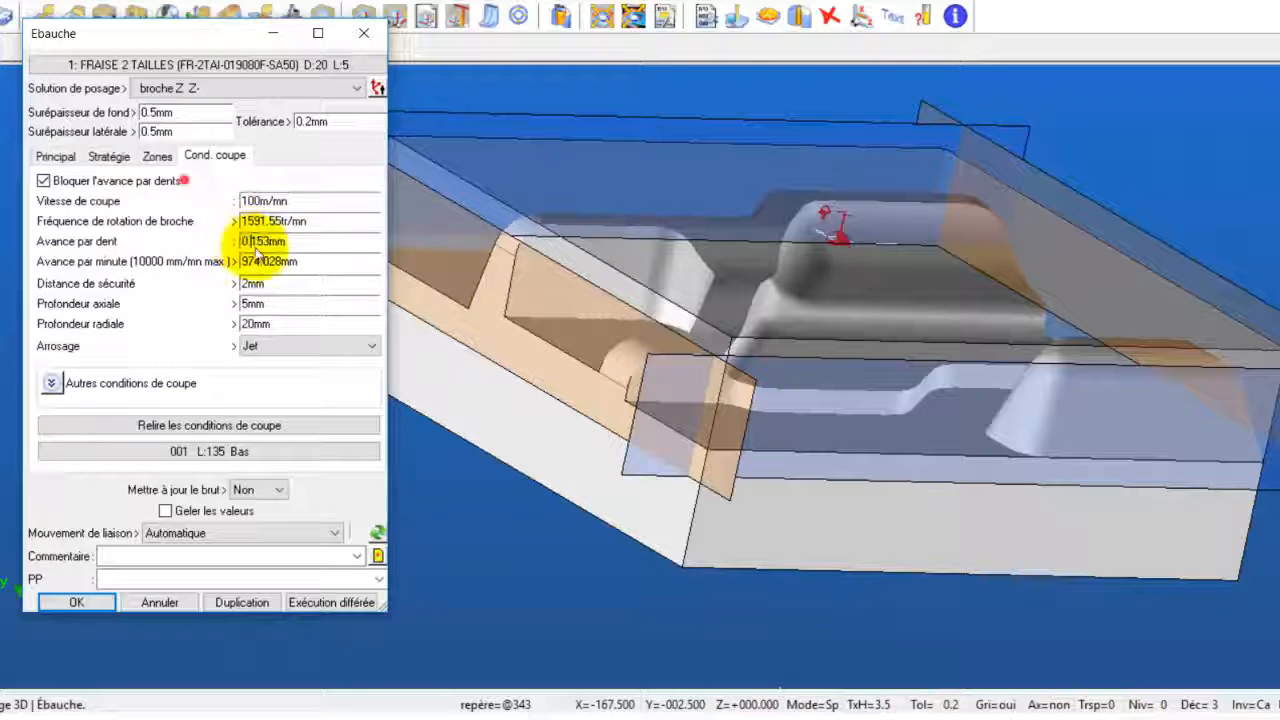
double_click(262, 241)
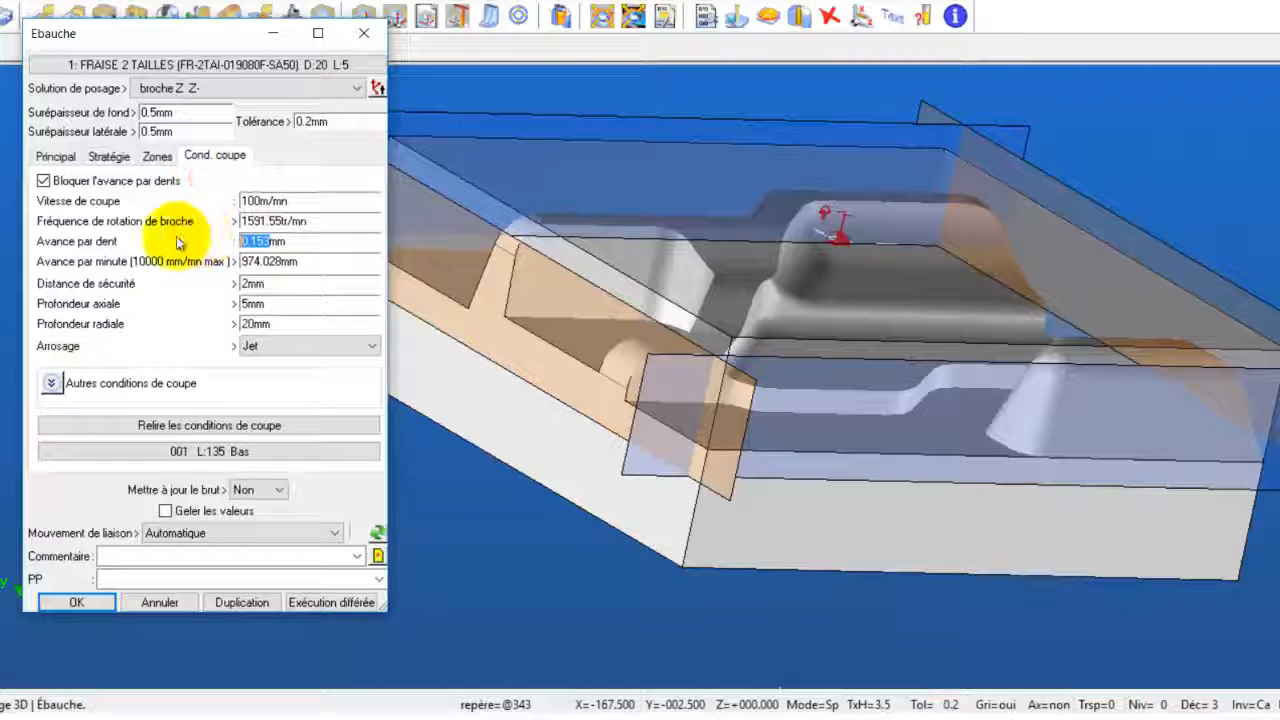
type("0.2")
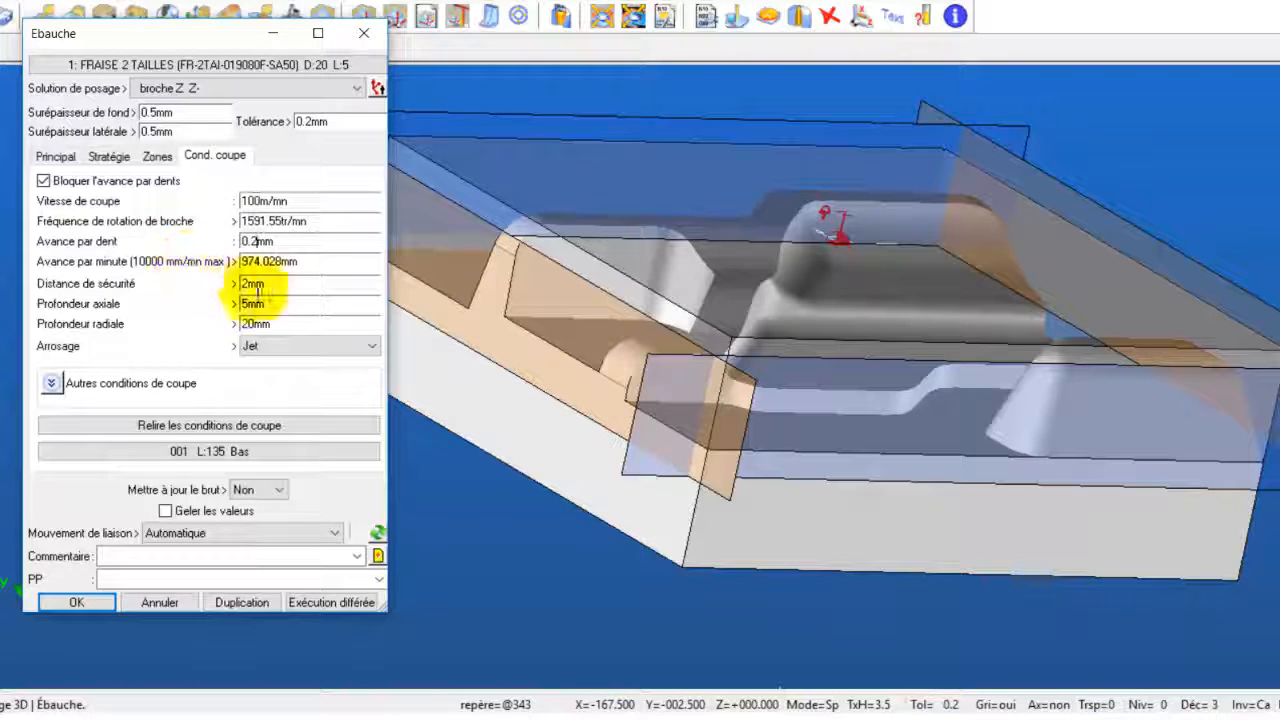
left_click(290, 287)
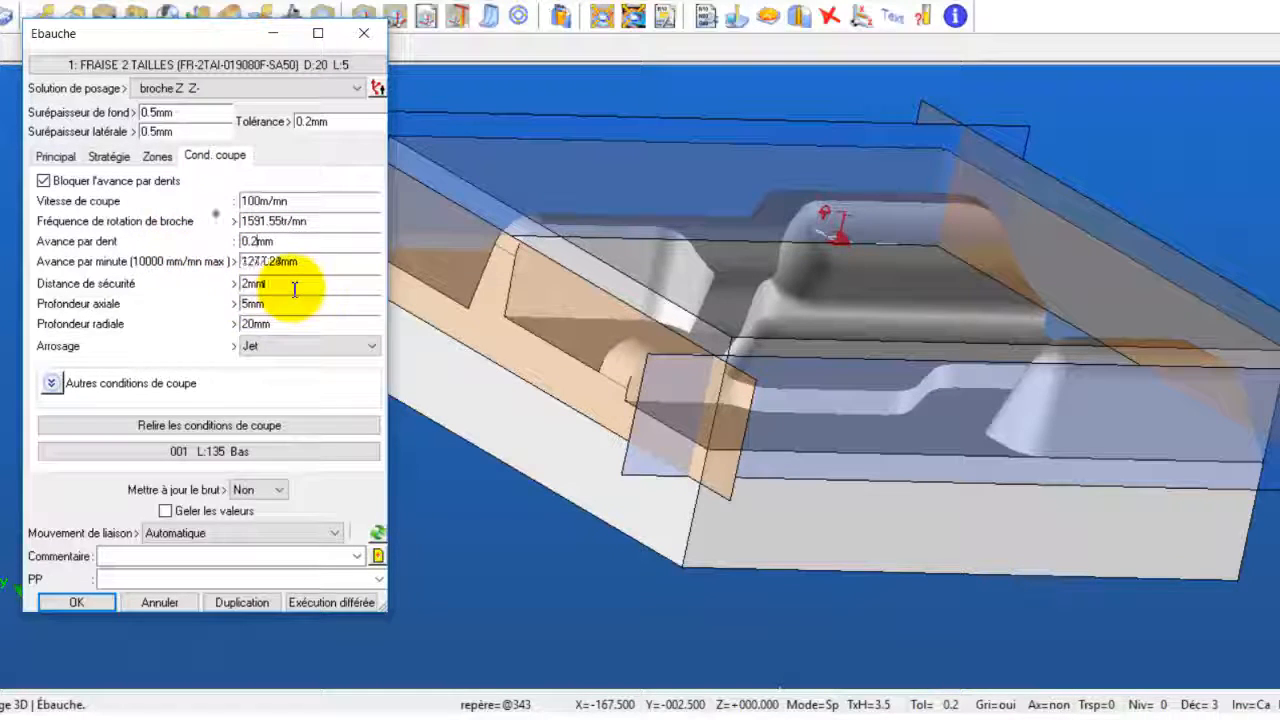
Set the bottom and lateral allowances to 0.2 mm, enable stock updating and Autorise l'usinage en opposition, and compute the roughing
left_click(56, 157)
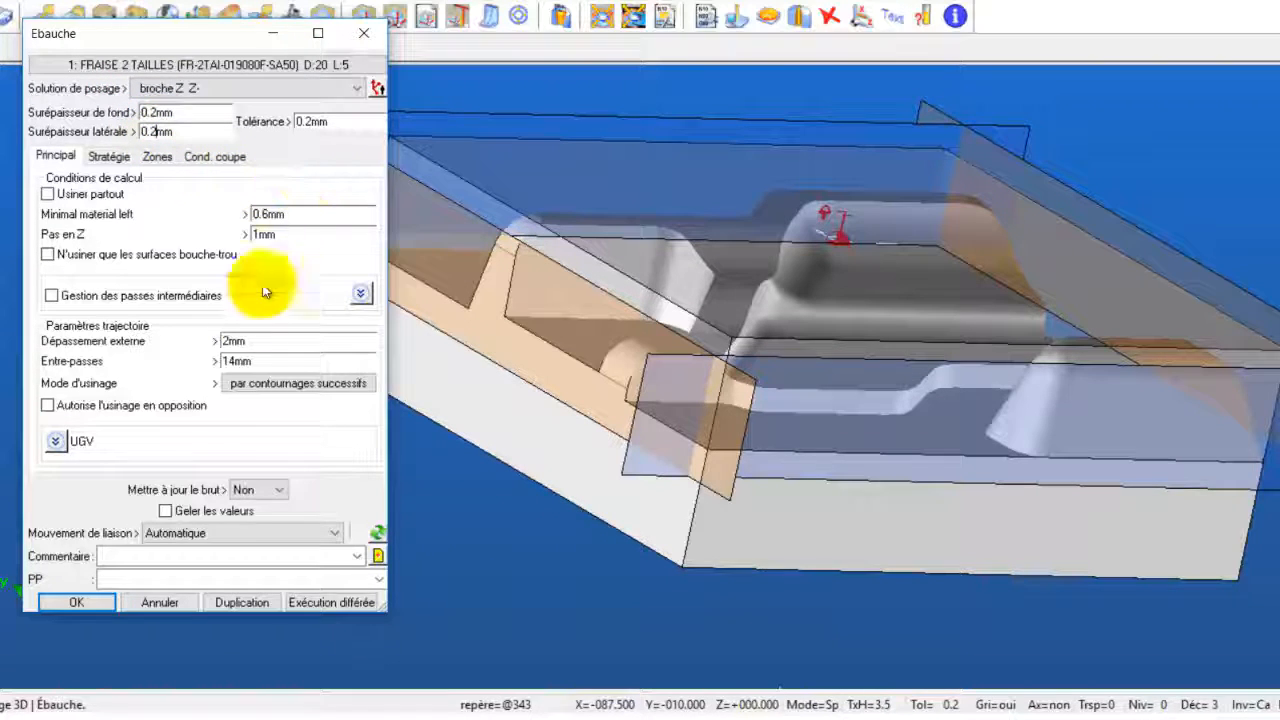
left_click(246, 490)
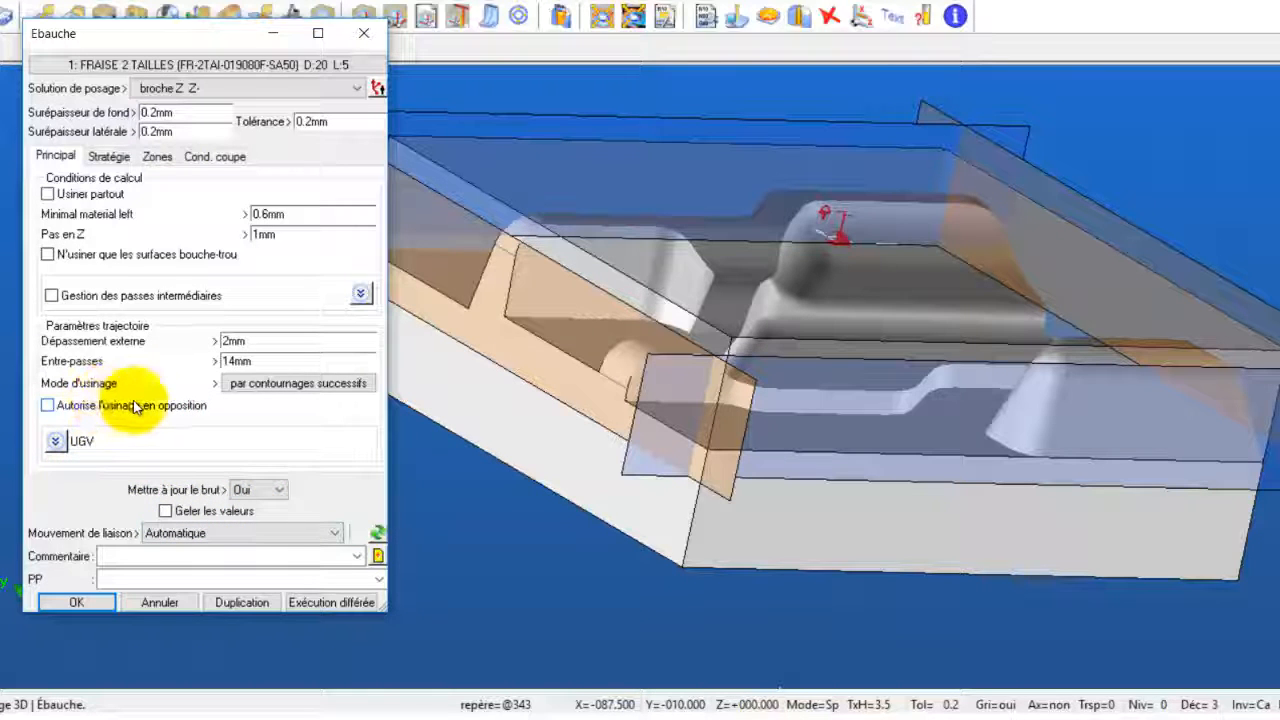
left_click(49, 406)
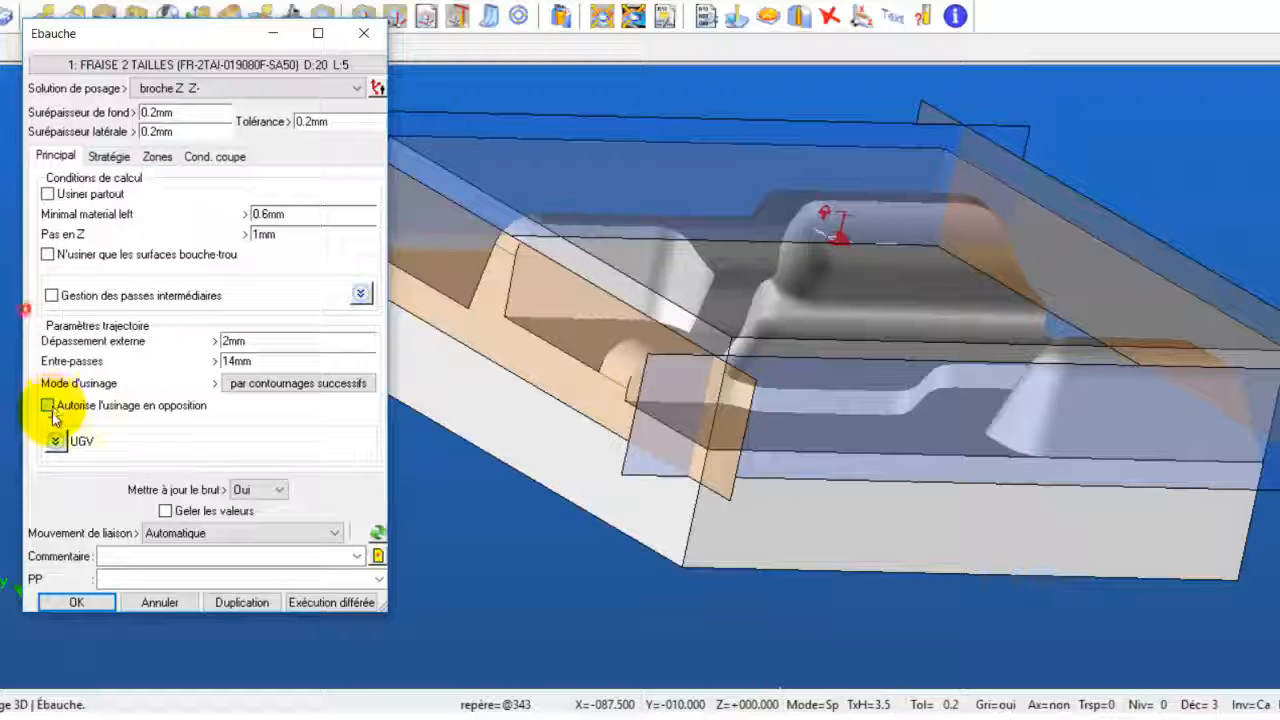
left_click(76, 604)
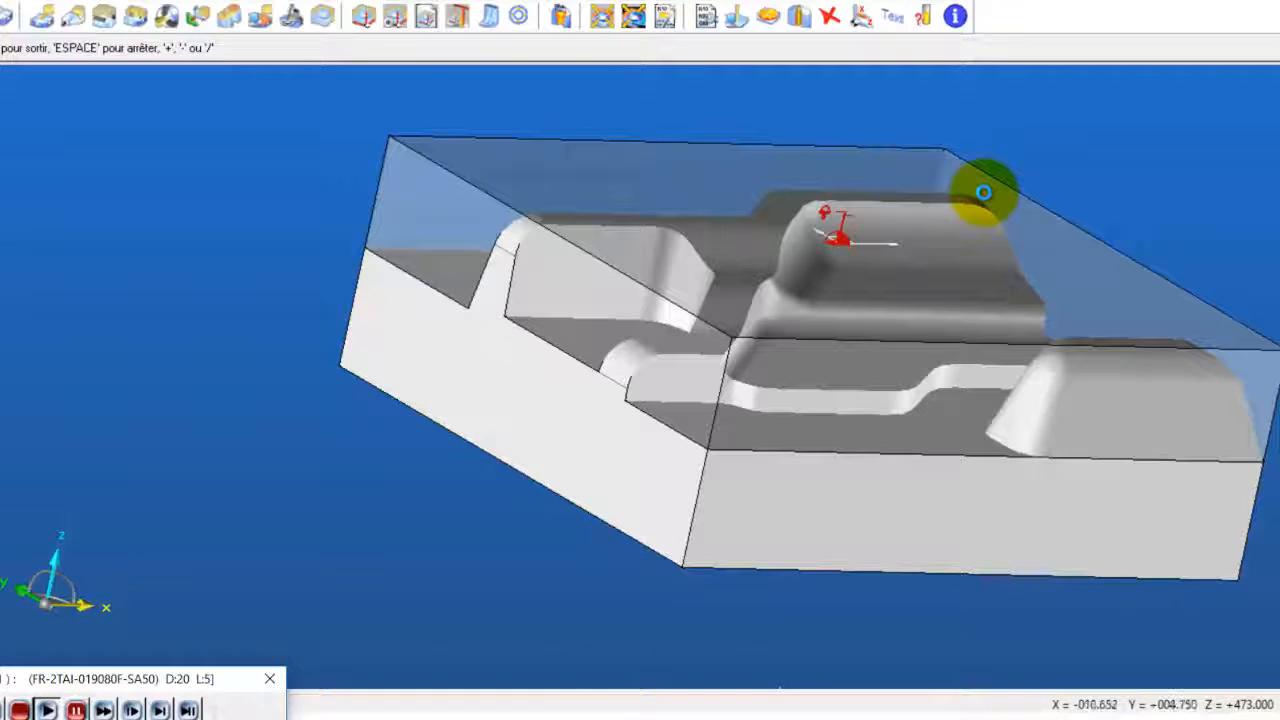
Enable material removal (Enlèvement de matière) in the simulation configuration of the operations manager
scroll(1100, 326, "down", 2)
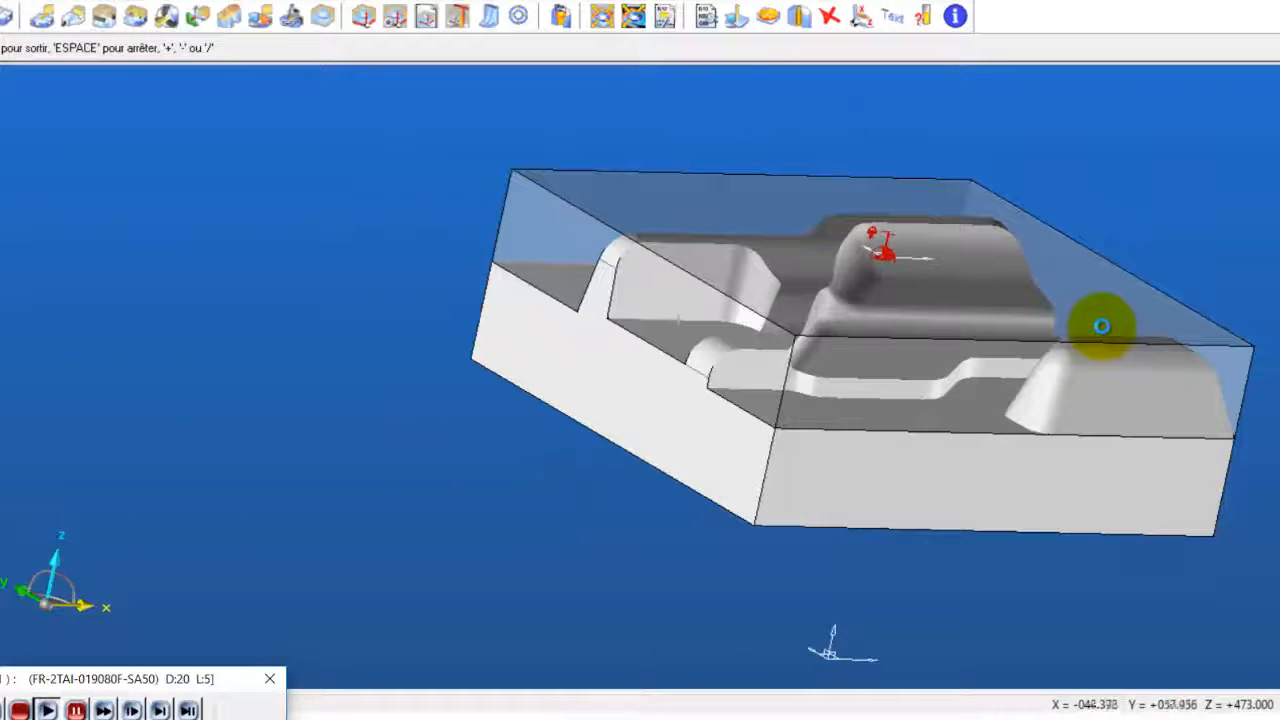
middle_click_drag(1102, 326, 1024, 401)
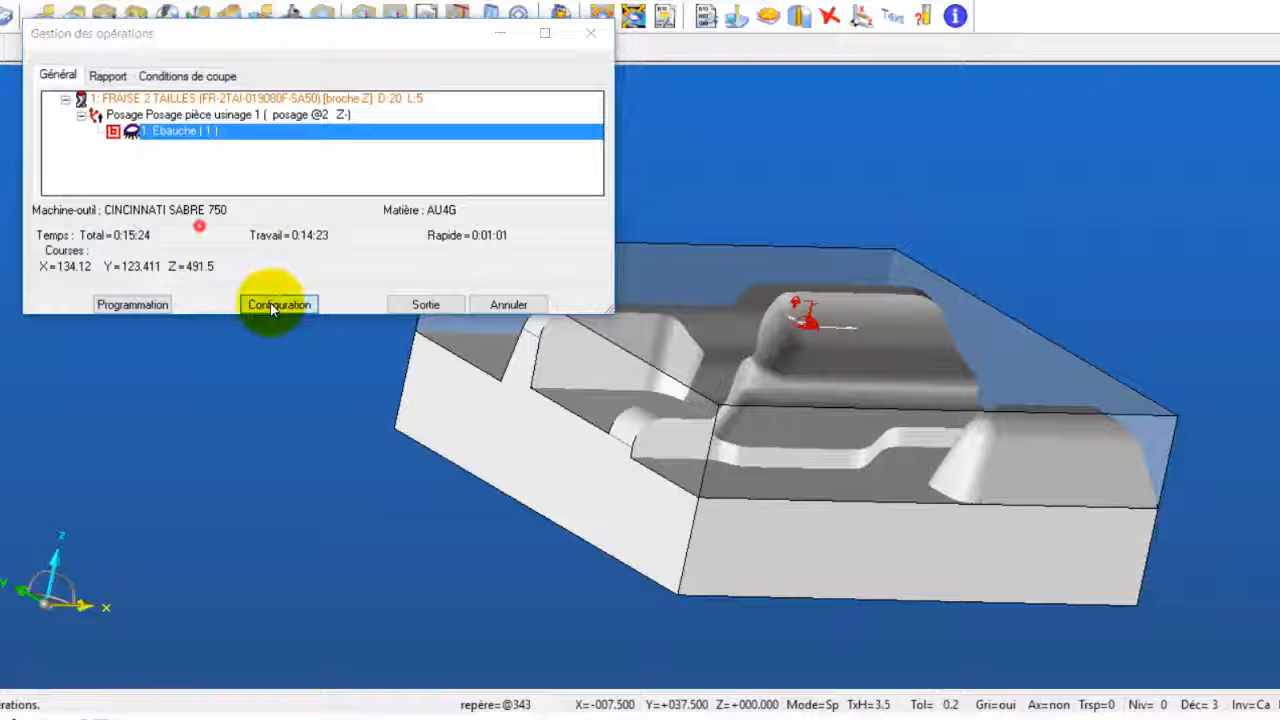
left_click(270, 305)
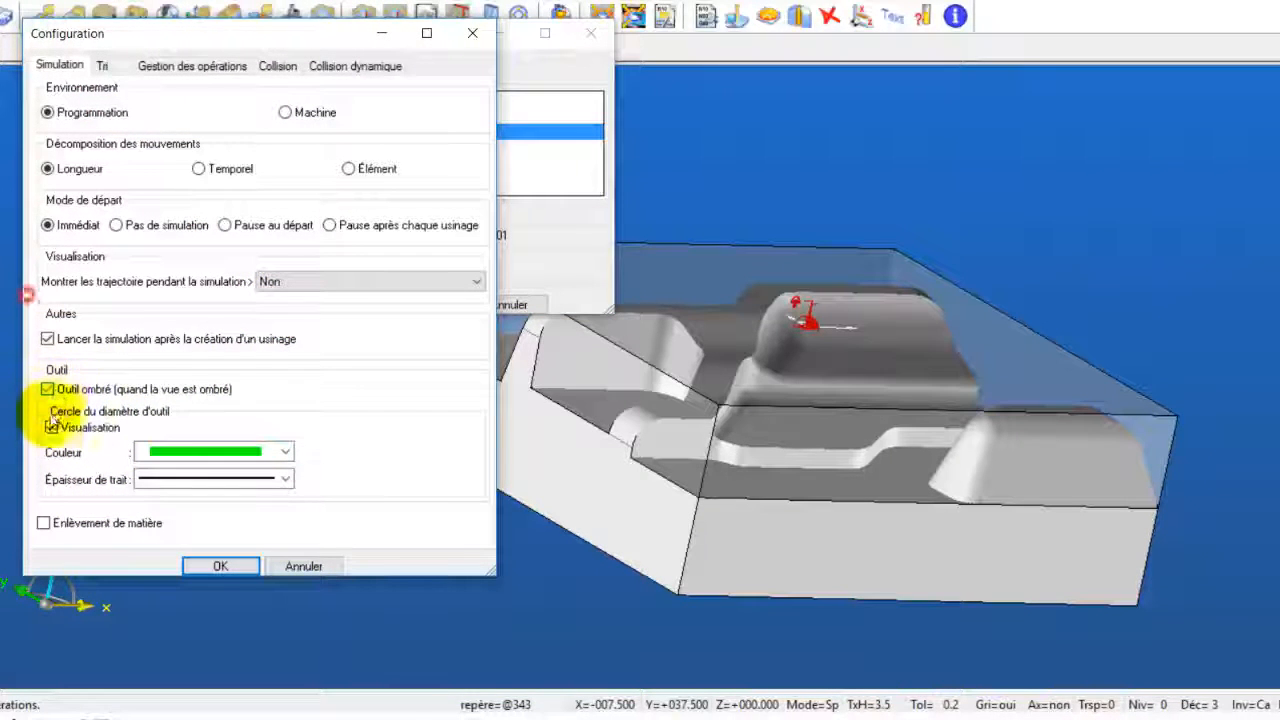
left_click(43, 523)
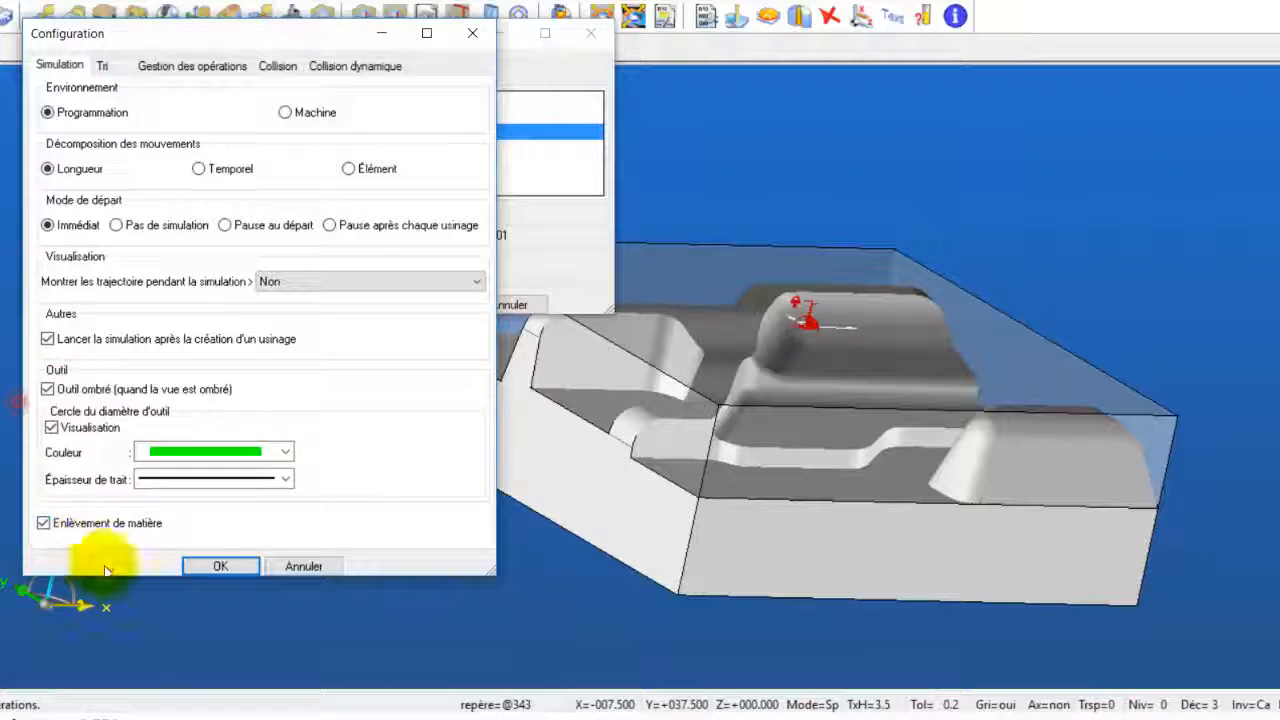
left_click(212, 570)
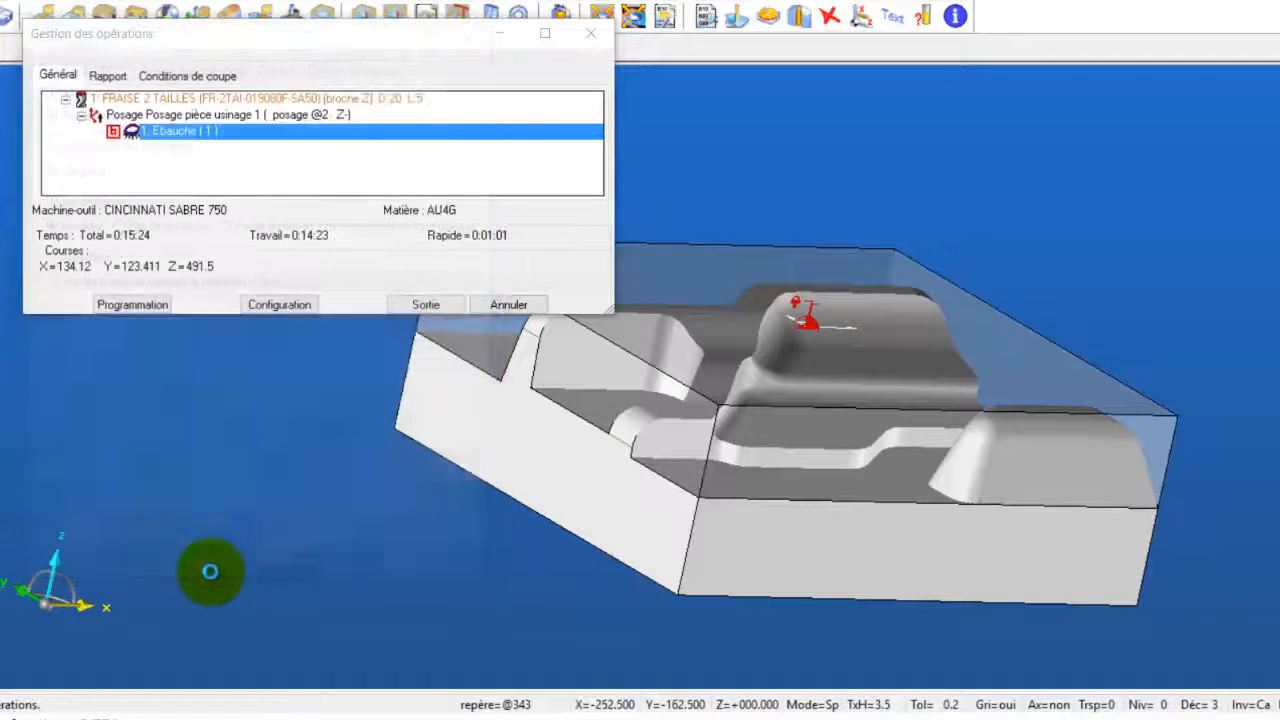
Simulate the roughing operation with its tool and setup, and leave the operations manager
left_click(294, 100)
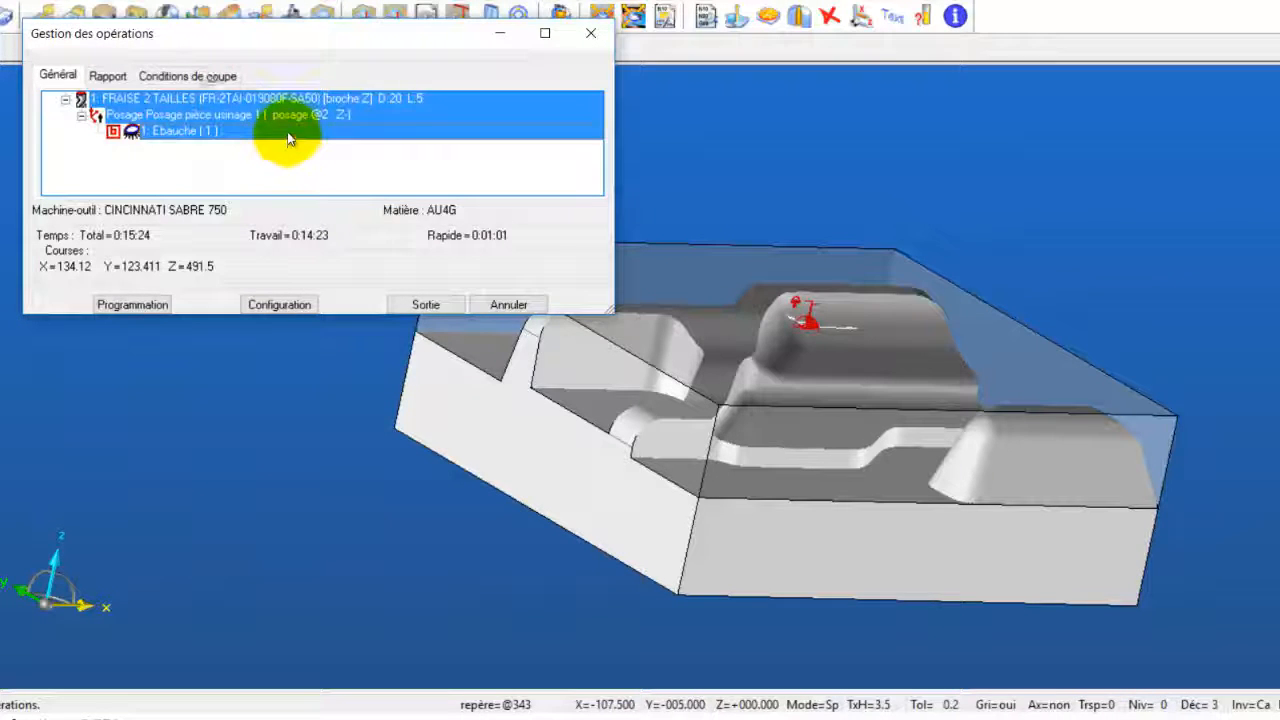
right_click(288, 138)
left_click(355, 140)
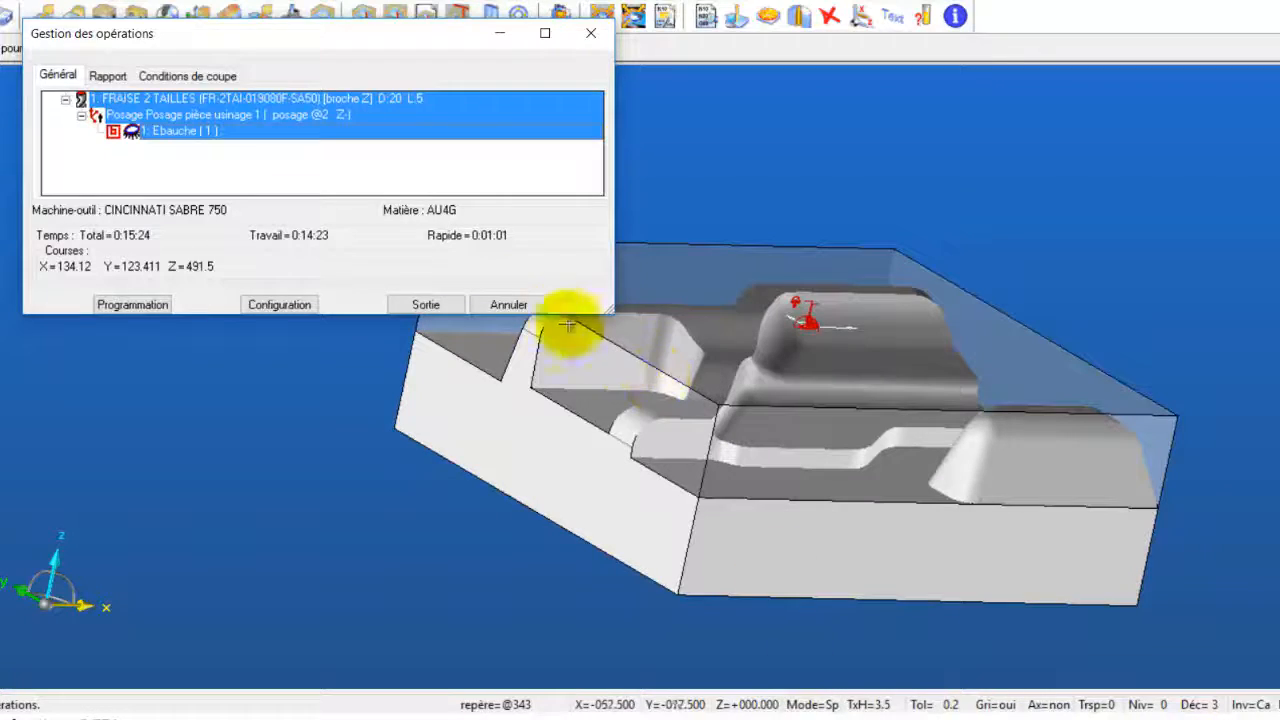
left_click(428, 305)
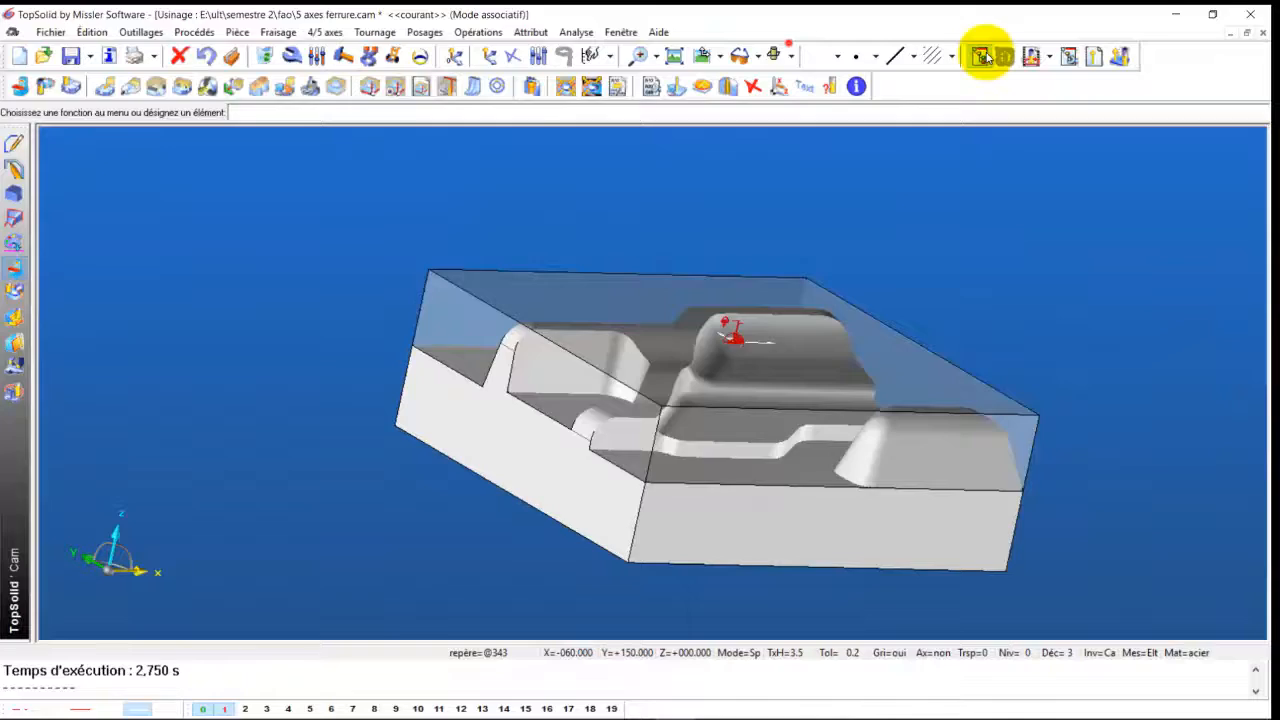
Edit the roughing operation to use a Z step of 2 mm, recompute it and validate the machining
left_click(980, 57)
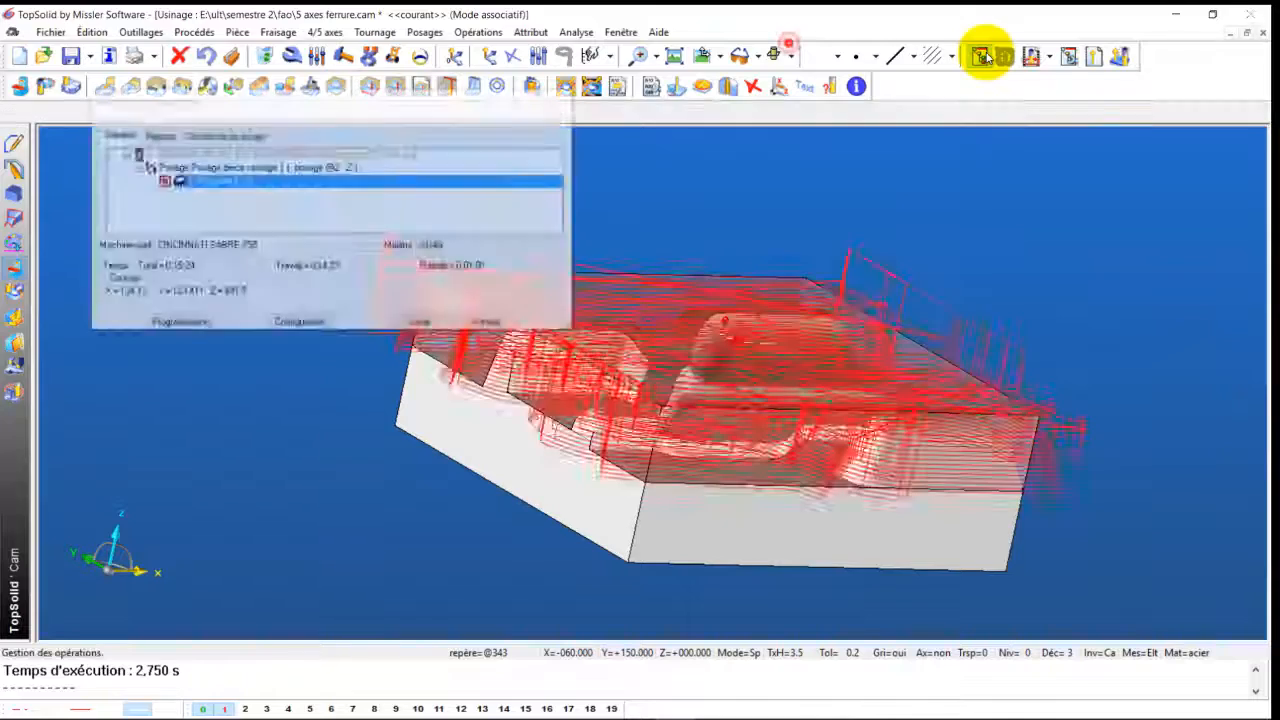
key("Escape")
left_click(752, 420)
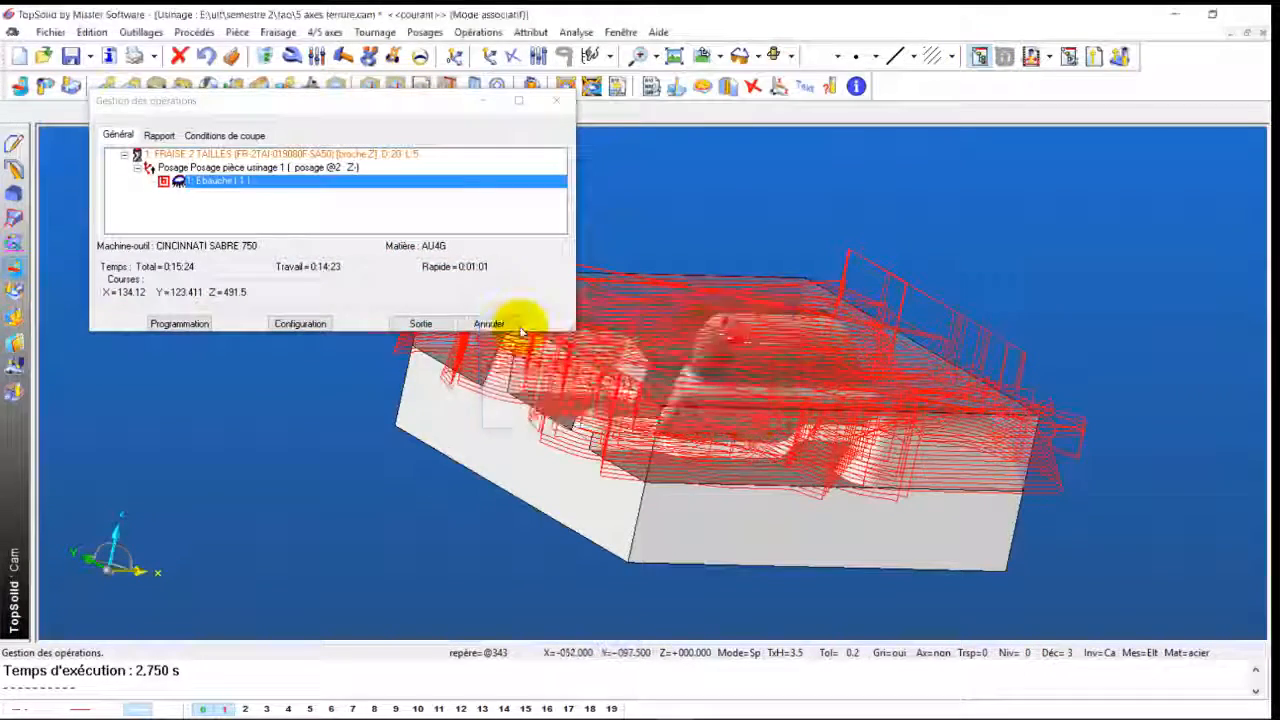
double_click(259, 183)
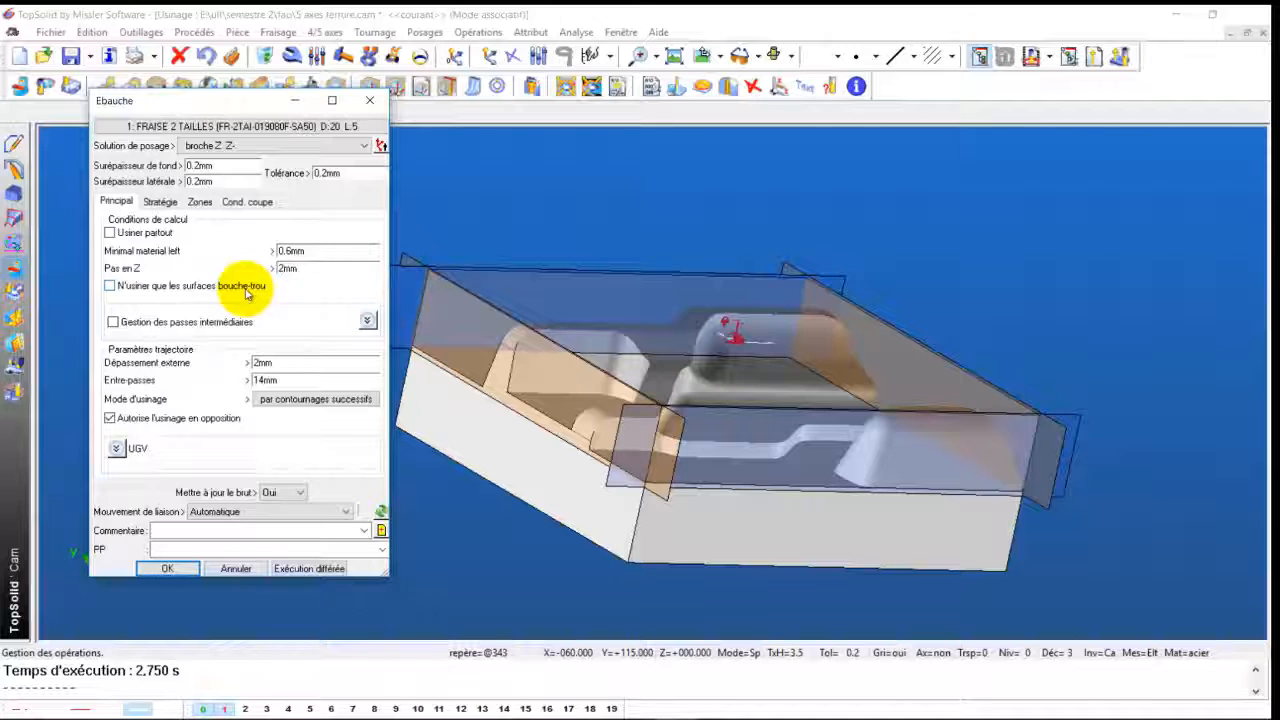
key("Return")
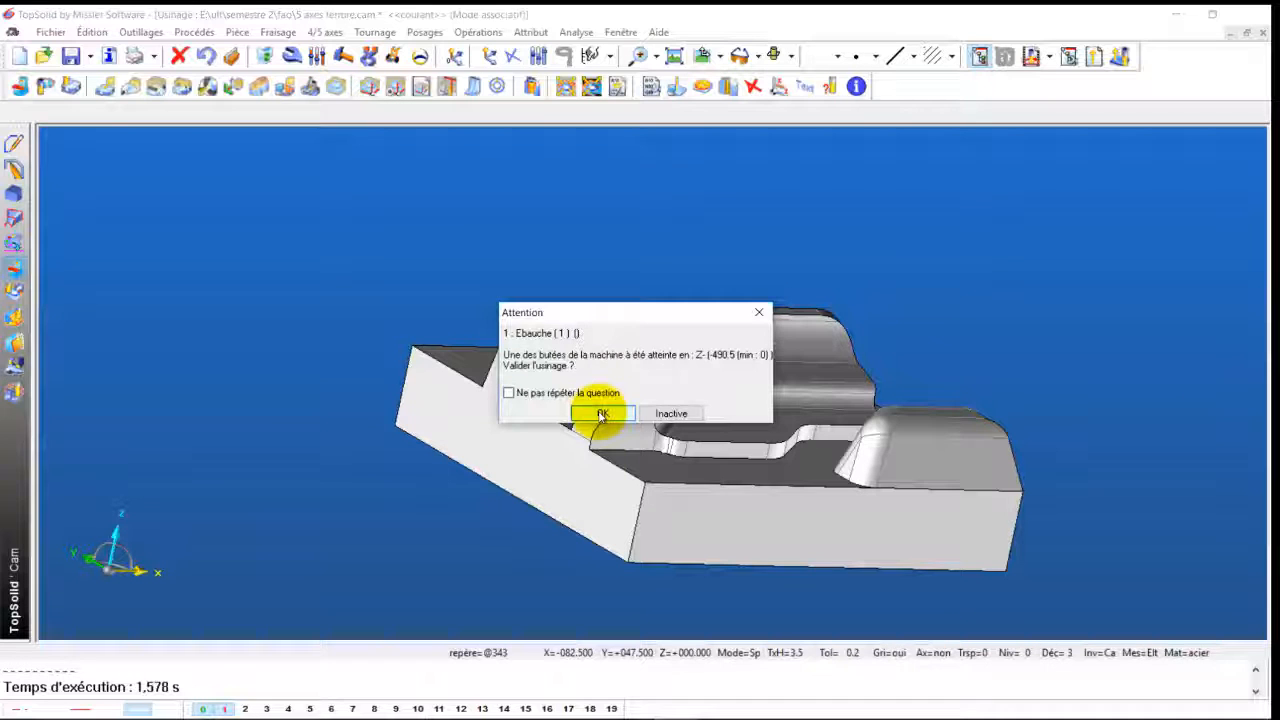
left_click(602, 414)
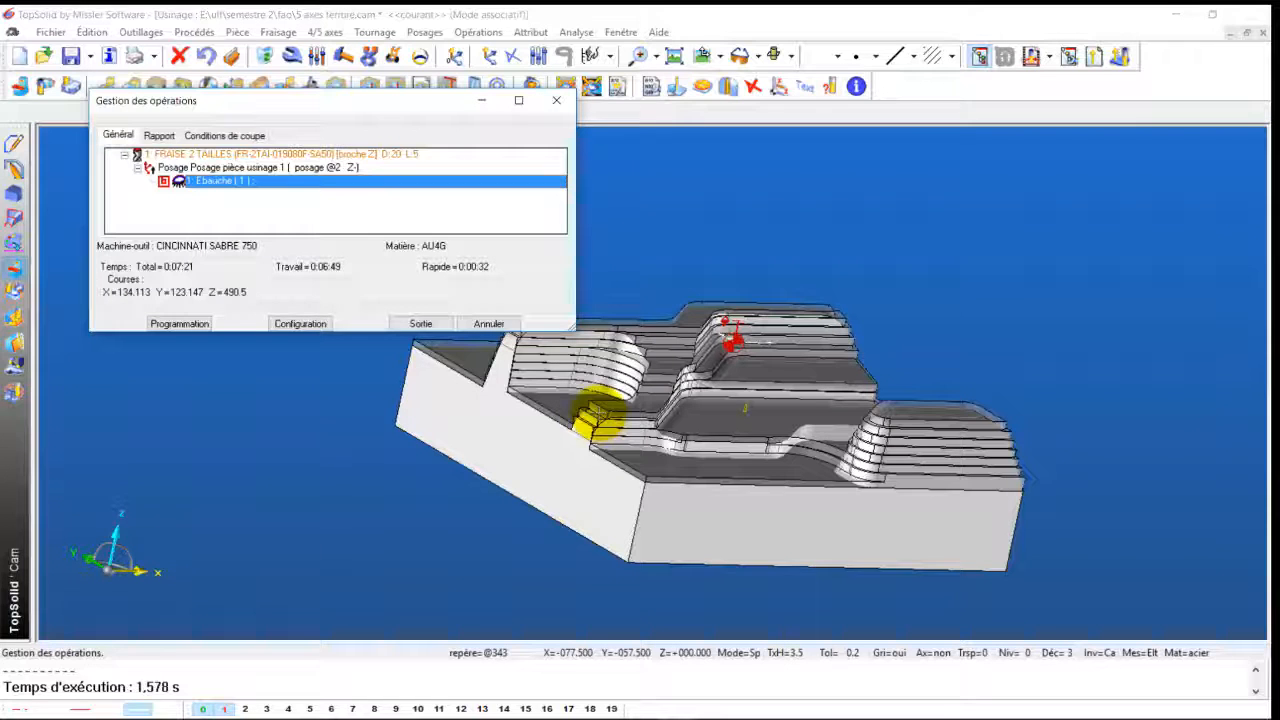
Duplicate the roughing operation, change the Z step of the copy and compute it
left_click(165, 150)
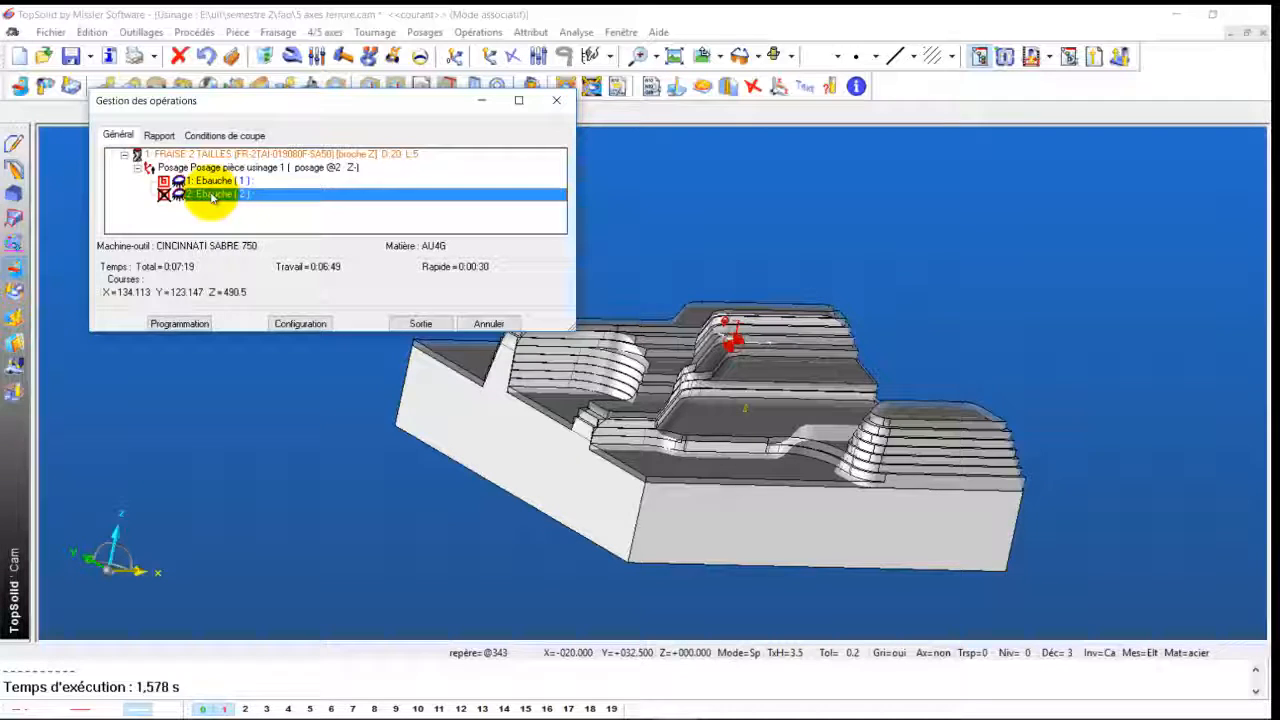
double_click(212, 197)
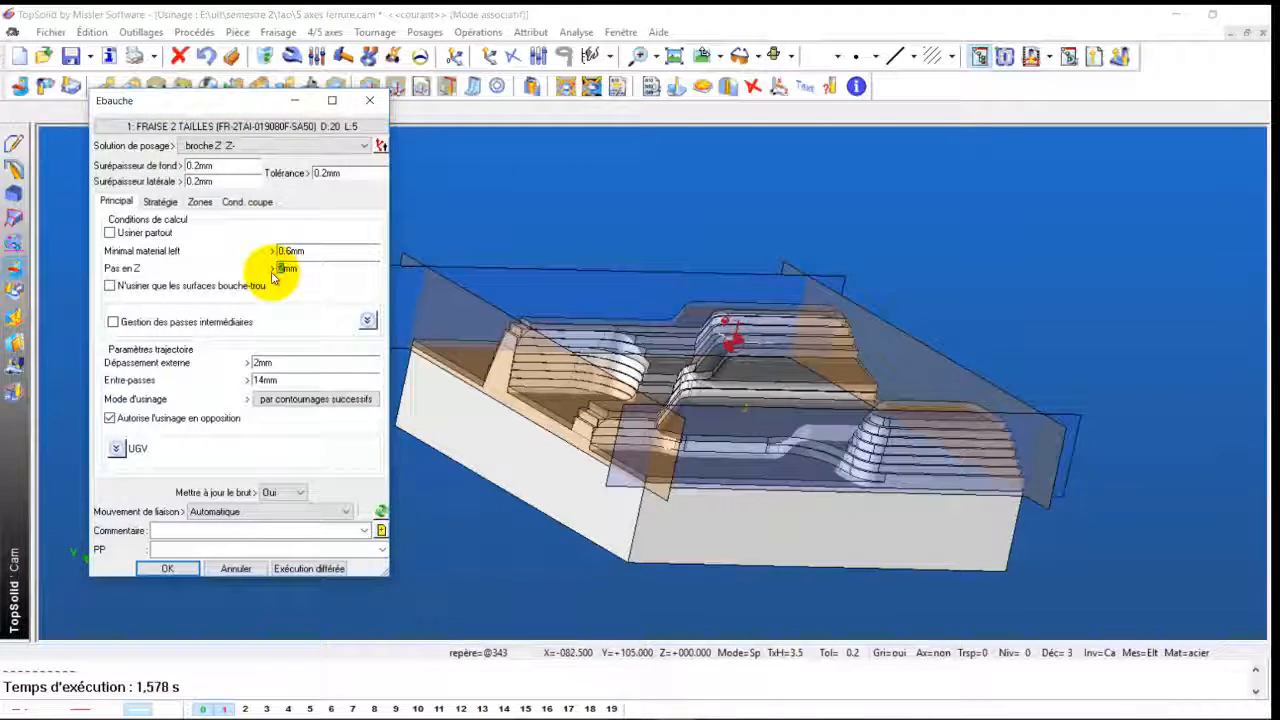
left_click(168, 566)
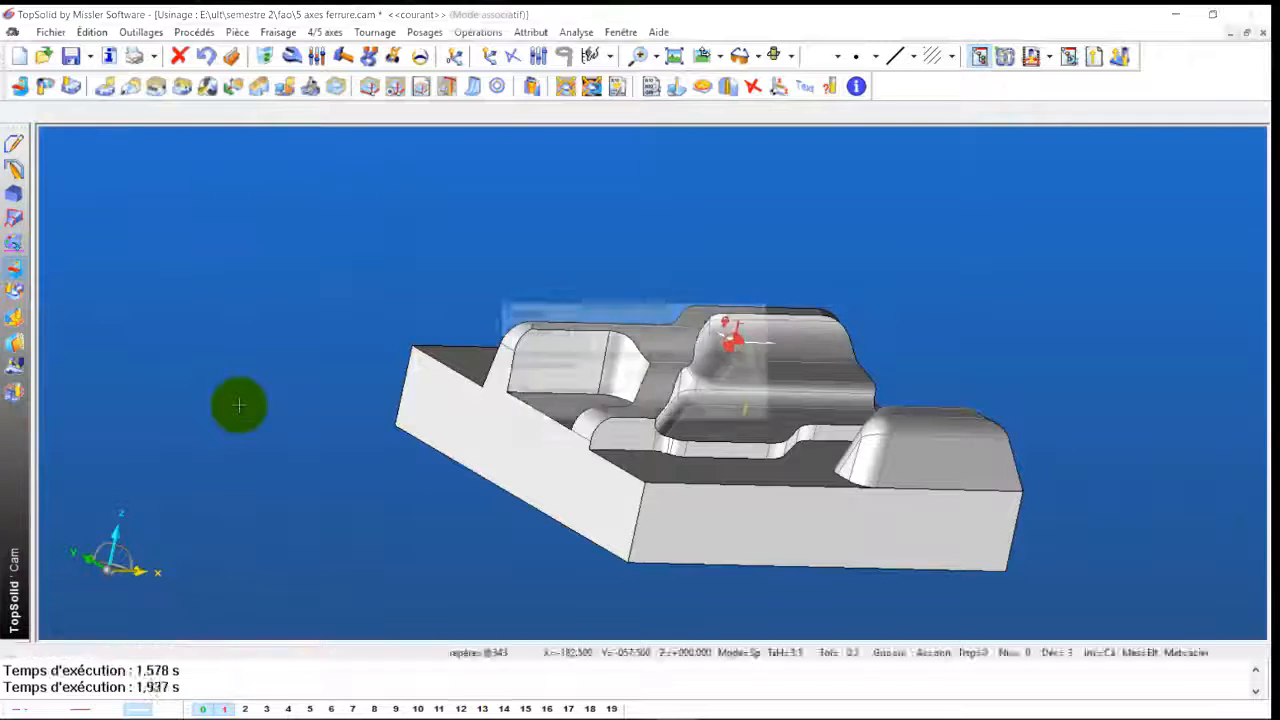
left_click(624, 419)
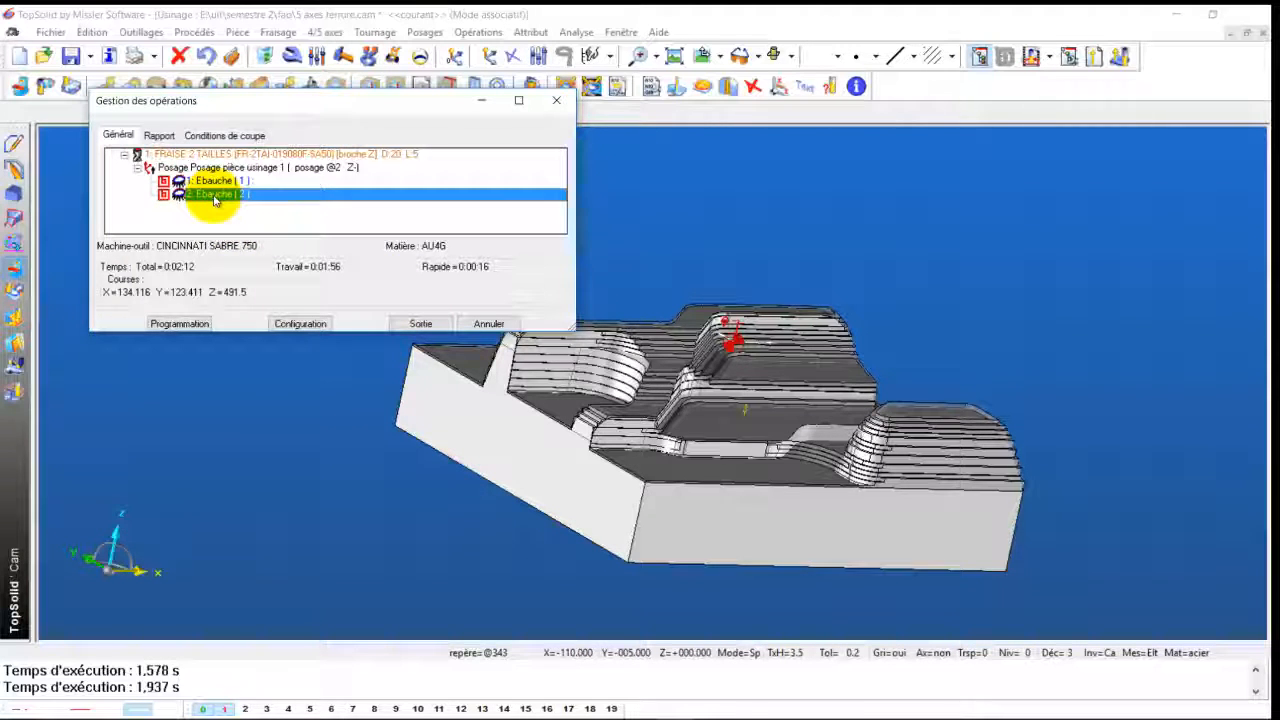
Duplicate the second roughing operation and change the copy's tool to the FRAISE 2 TAILLES end mill with diameter 8 and length 19
key("ctrl+v")
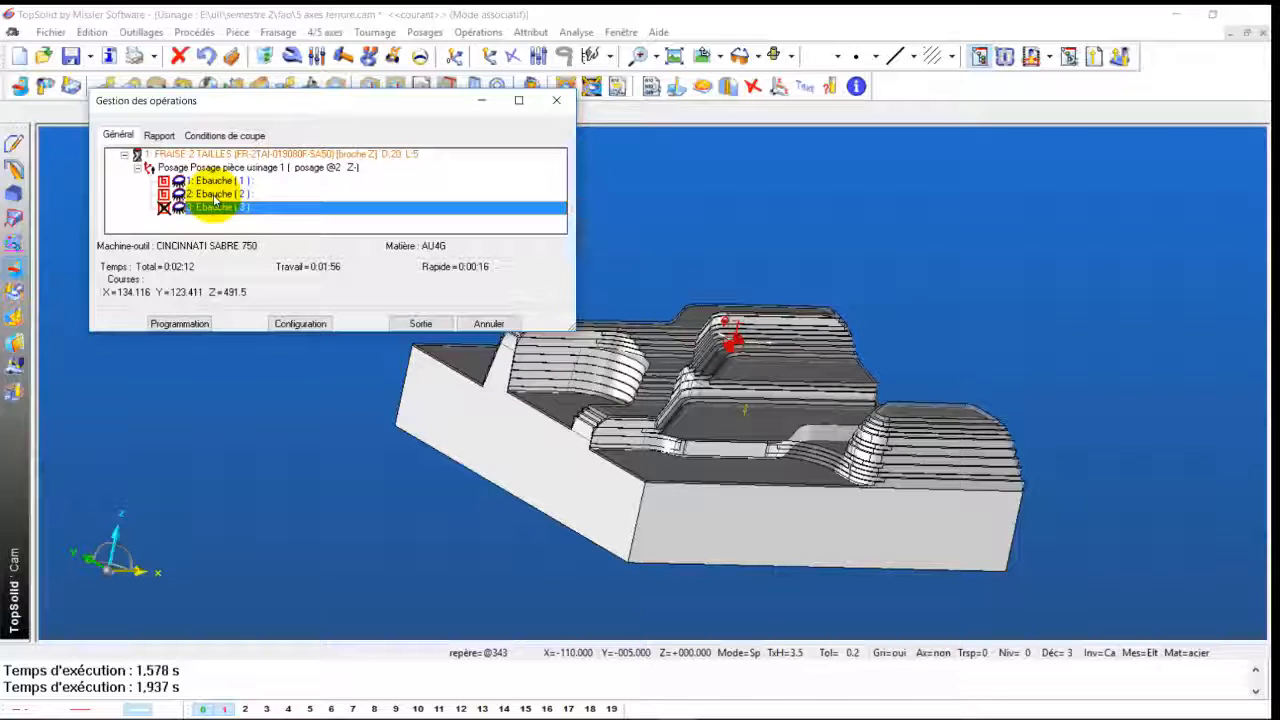
double_click(205, 213)
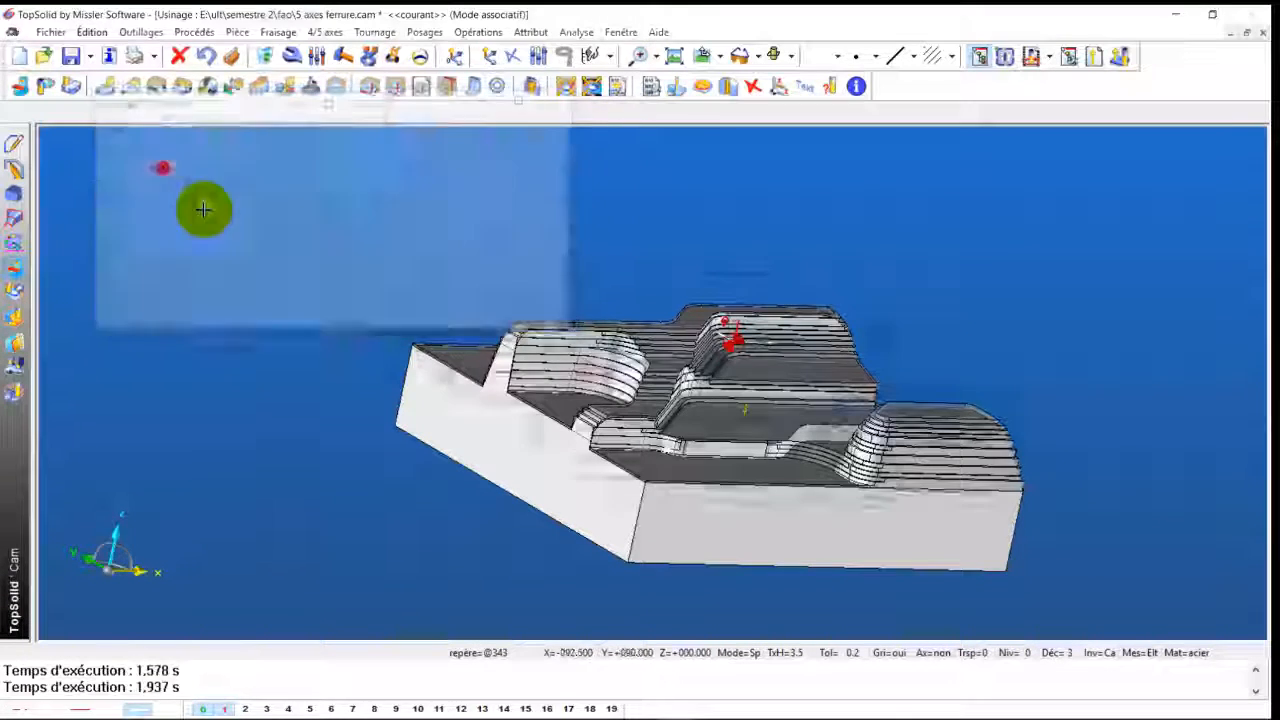
left_click(182, 105)
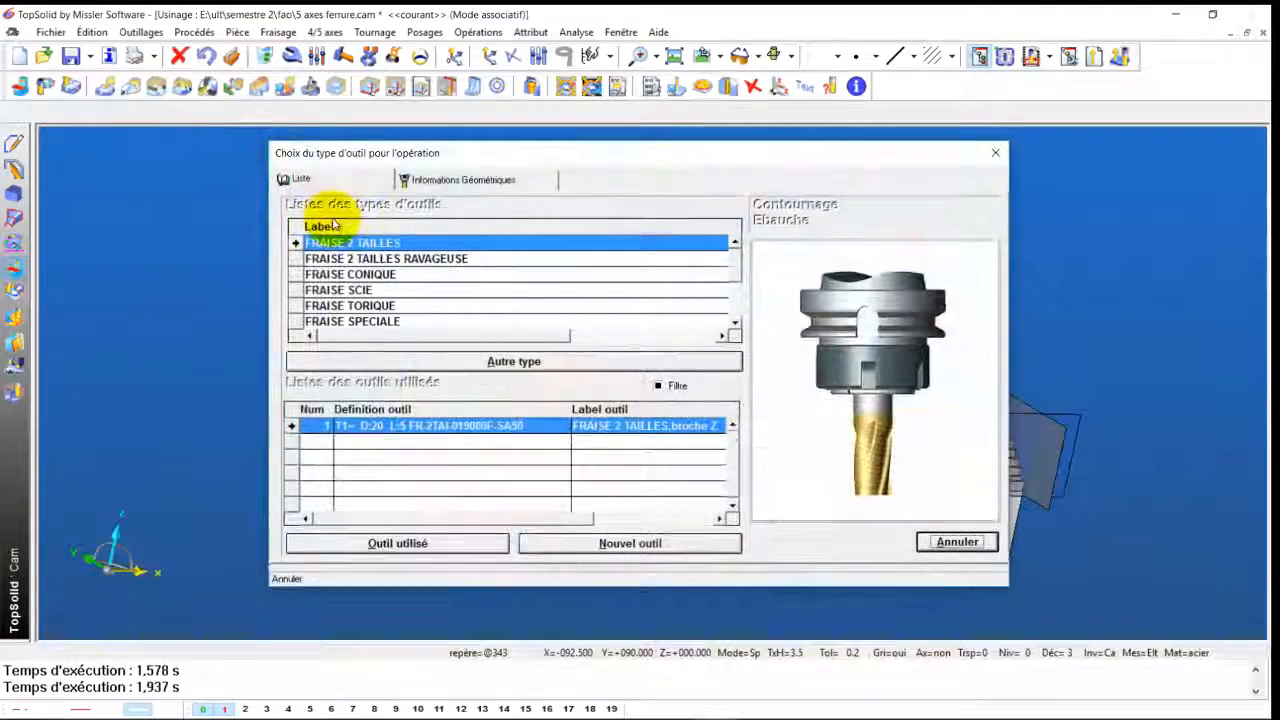
double_click(340, 243)
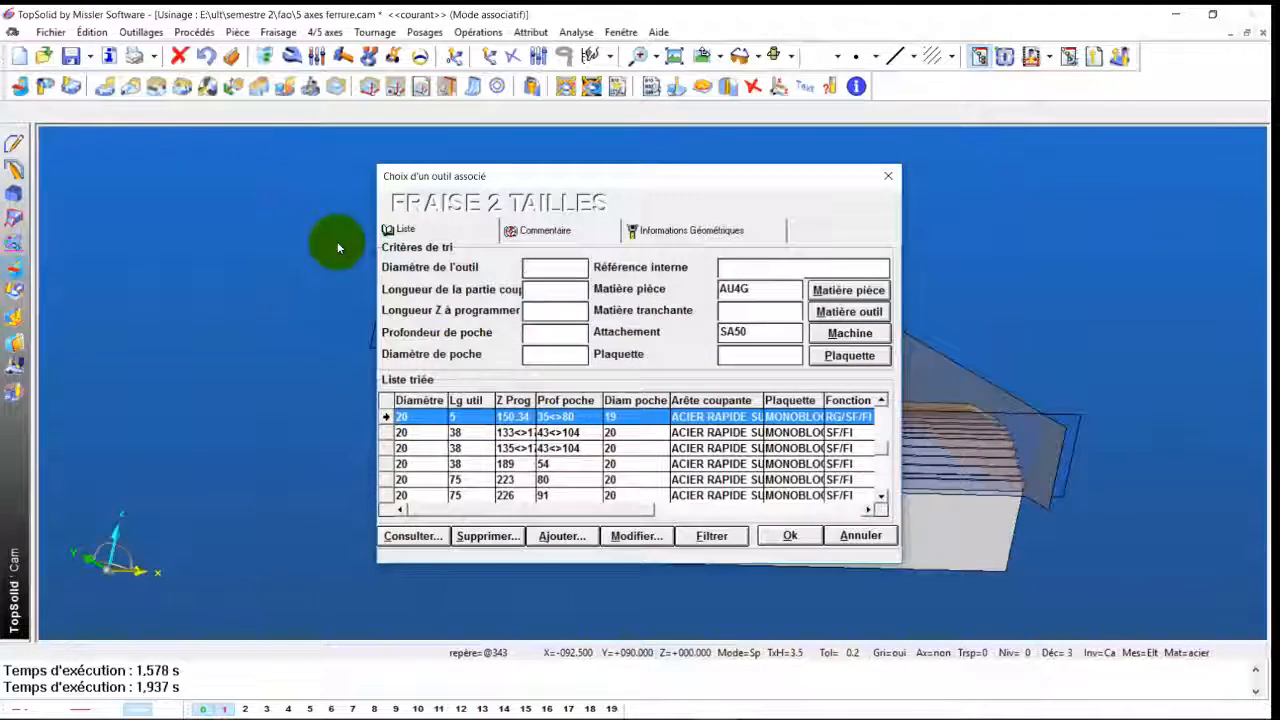
scroll(450, 434, "up", 14)
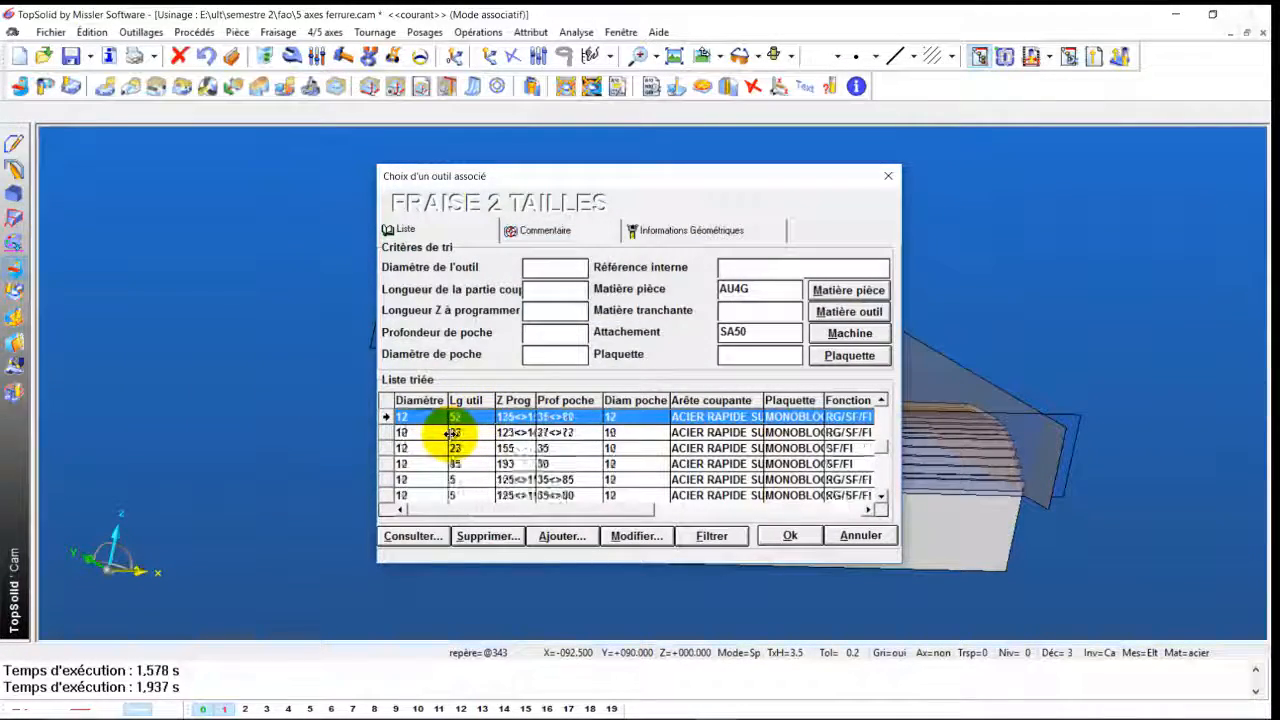
left_click(418, 465)
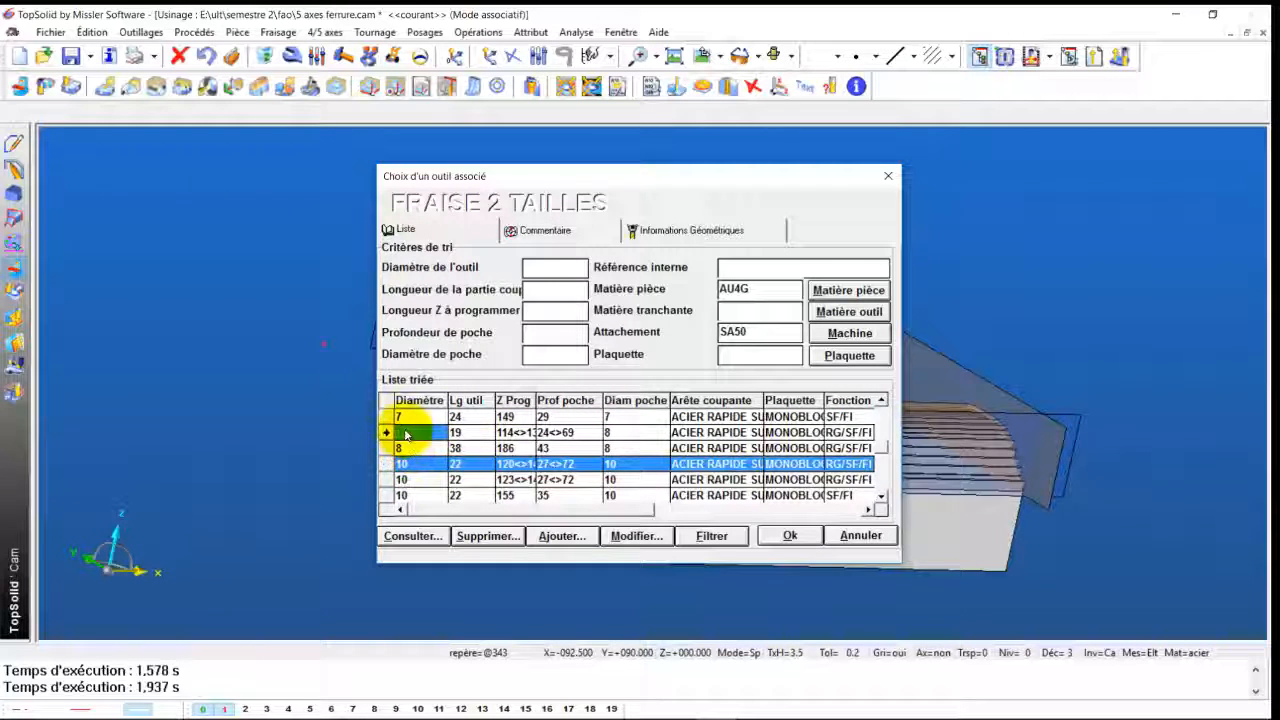
left_click(790, 536)
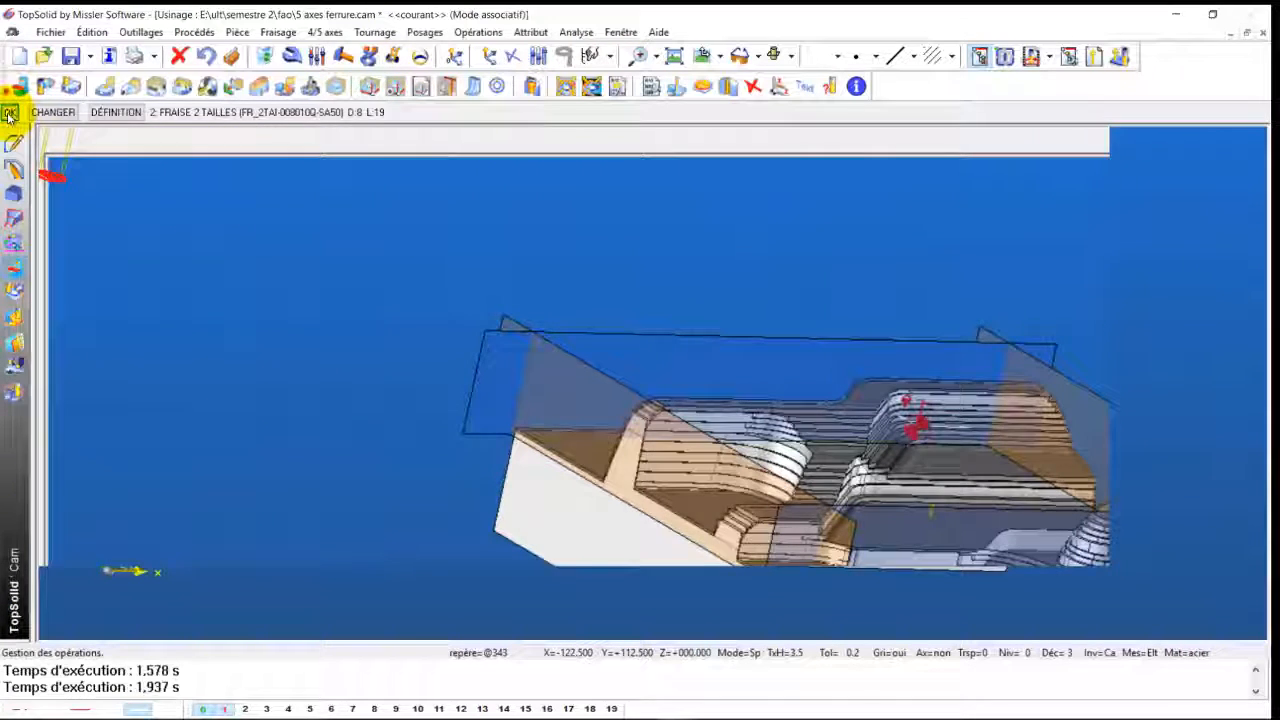
left_click(10, 114)
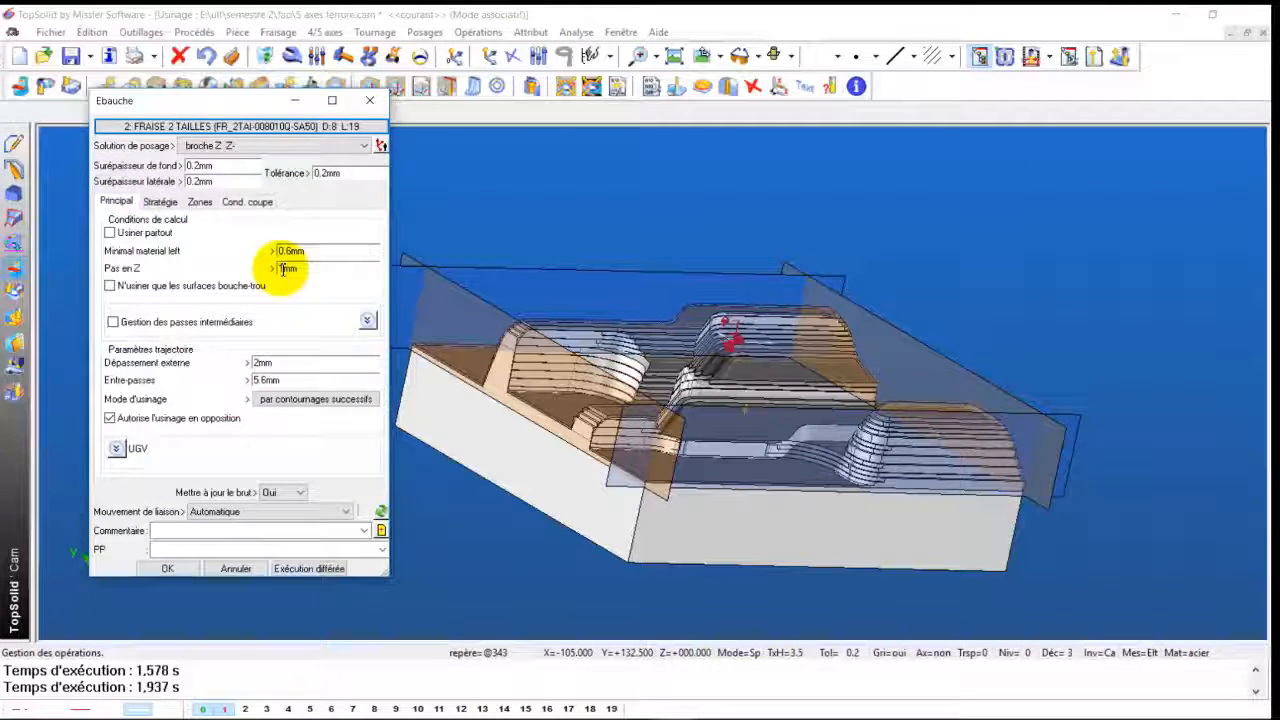
Set the copy's Z step to 0.5 mm and its bottom and lateral allowances to 0.1 mm, compute it and validate the machining
left_click(283, 269)
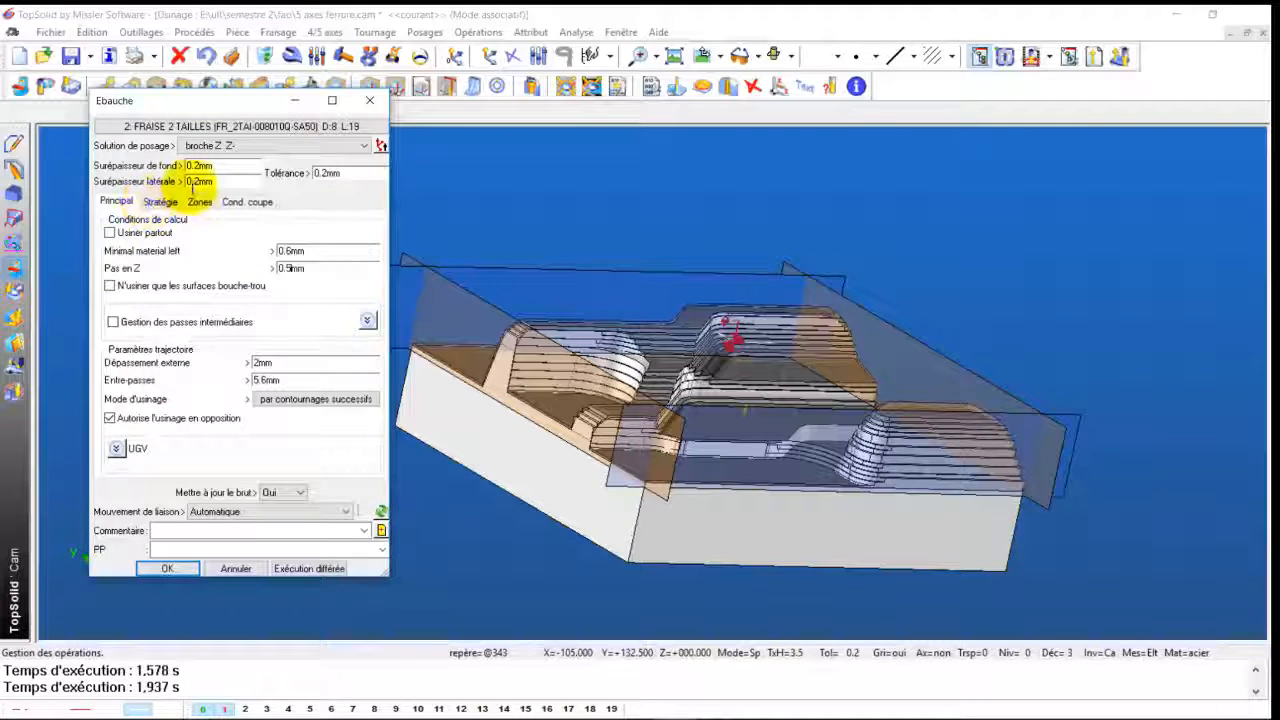
left_click_drag(199, 184, 167, 170)
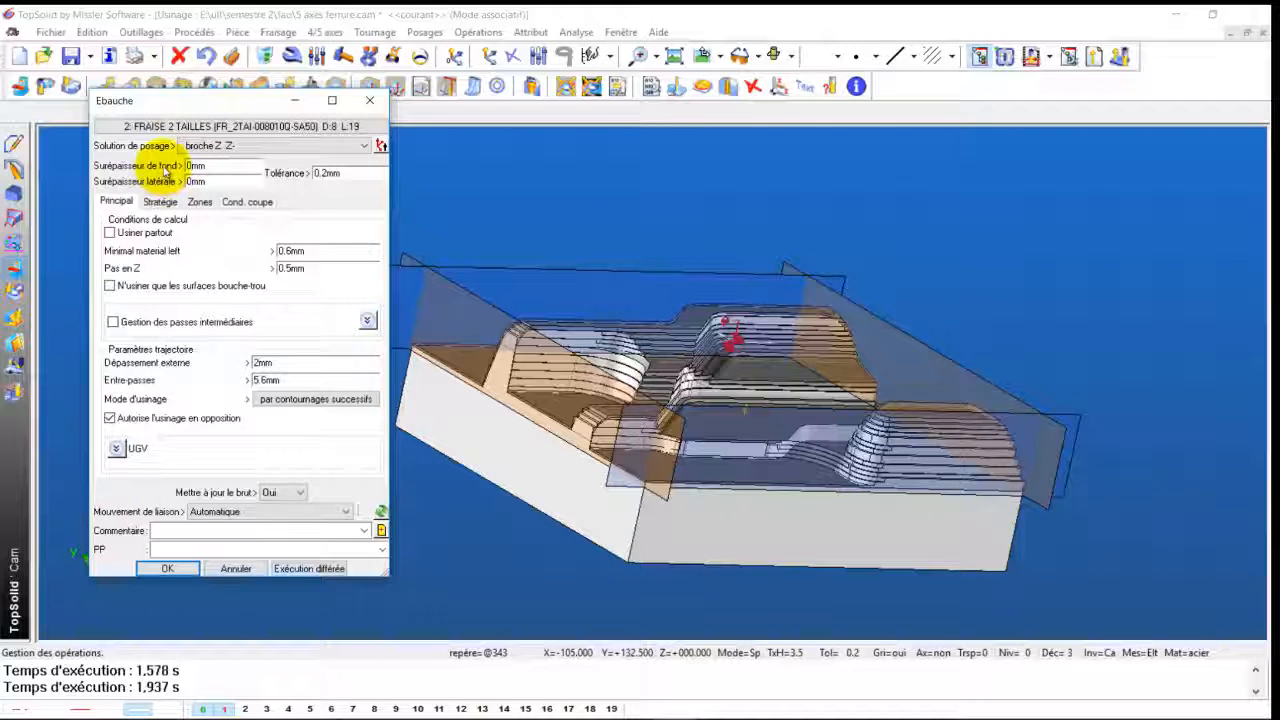
type(".1")
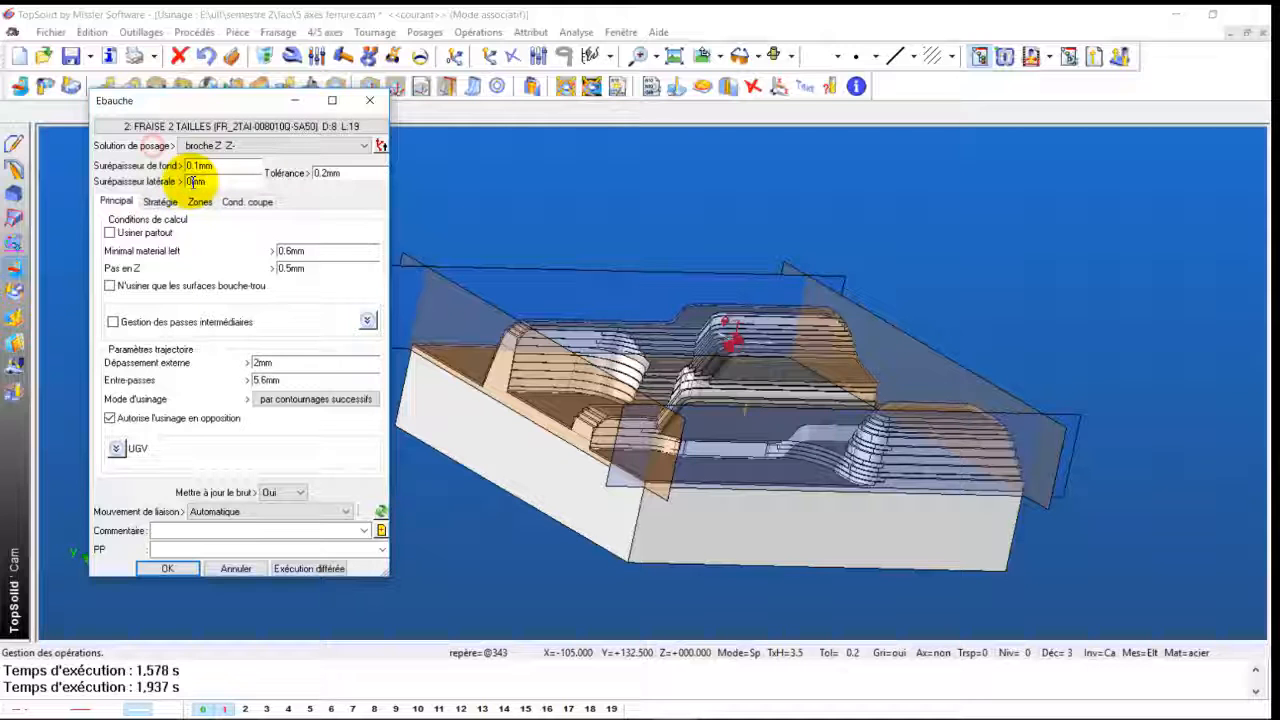
left_click(301, 366)
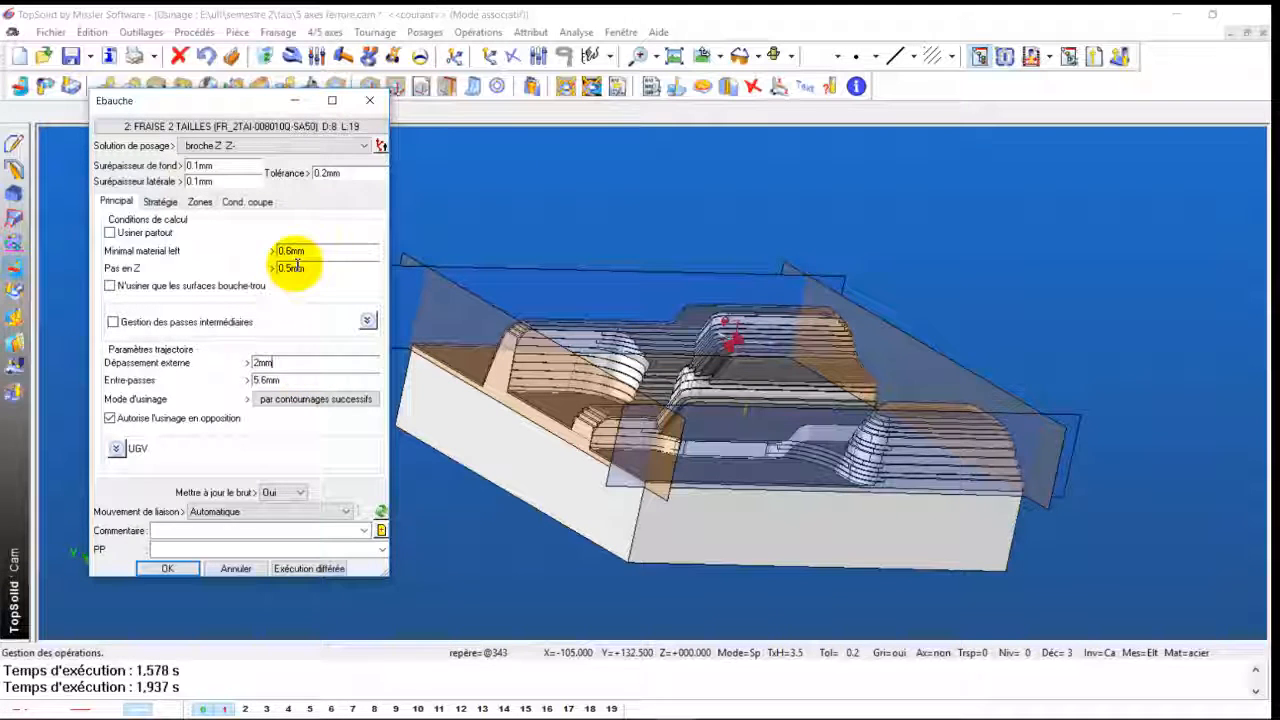
left_click(167, 568)
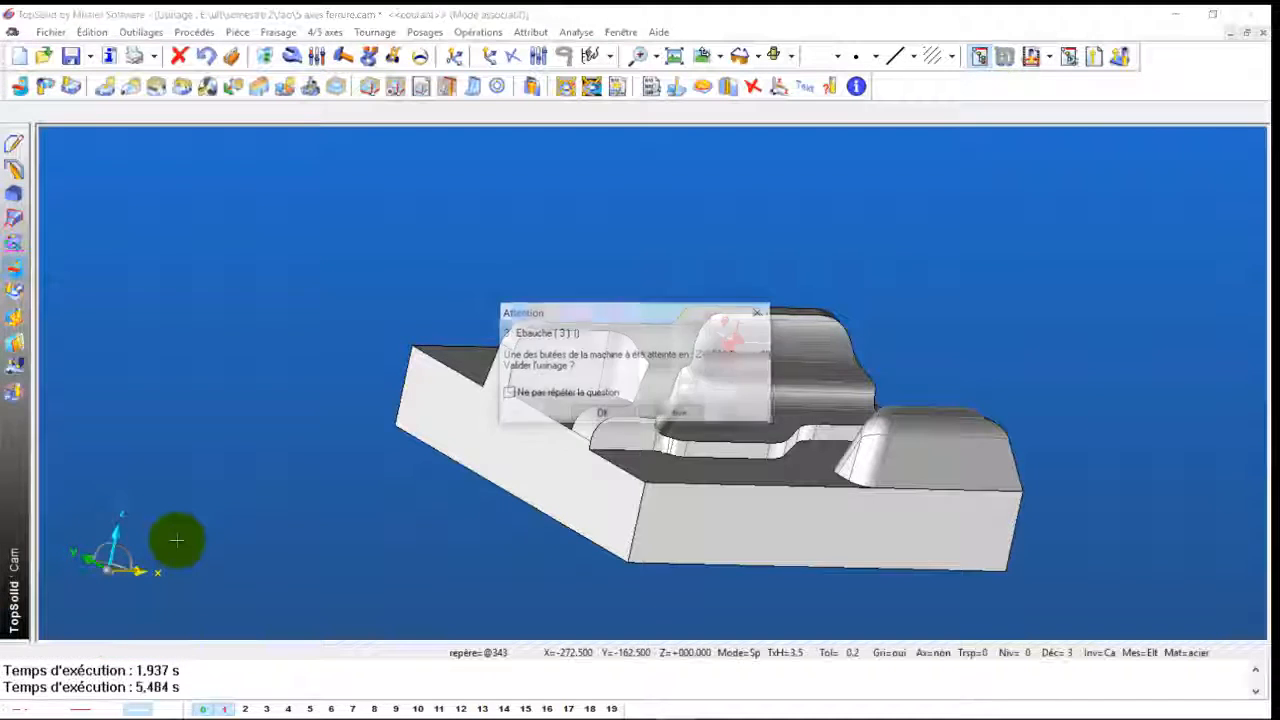
left_click(600, 412)
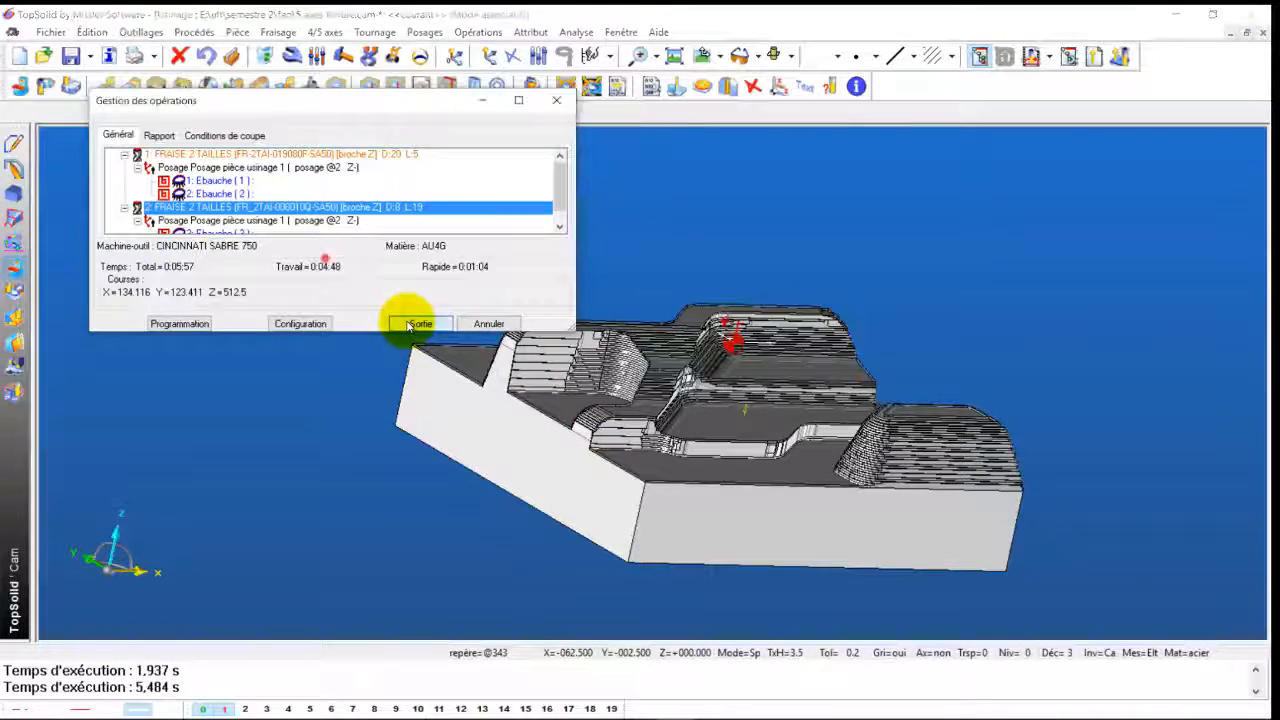
Leave the operations manager, review the roughed part and its toolpaths, and save the machining document
left_click(412, 324)
middle_click_drag(705, 465, 645, 348)
scroll(843, 469, "up", 2)
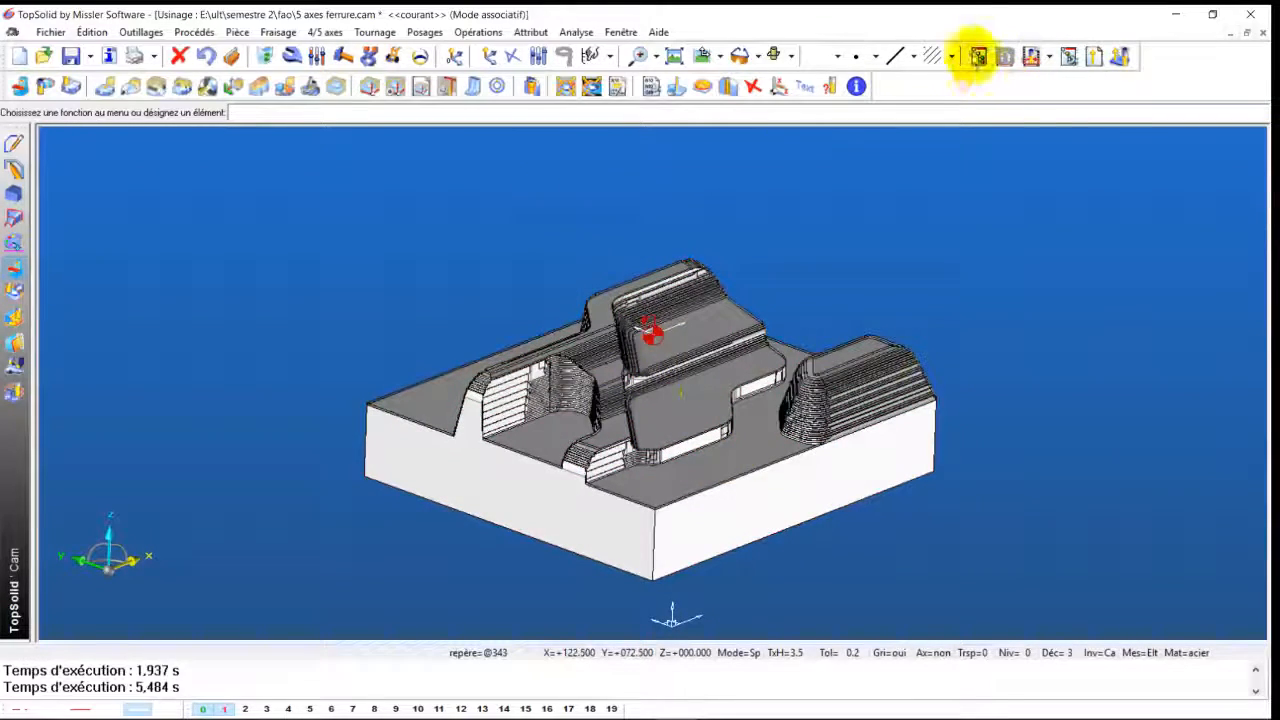
left_click(978, 57)
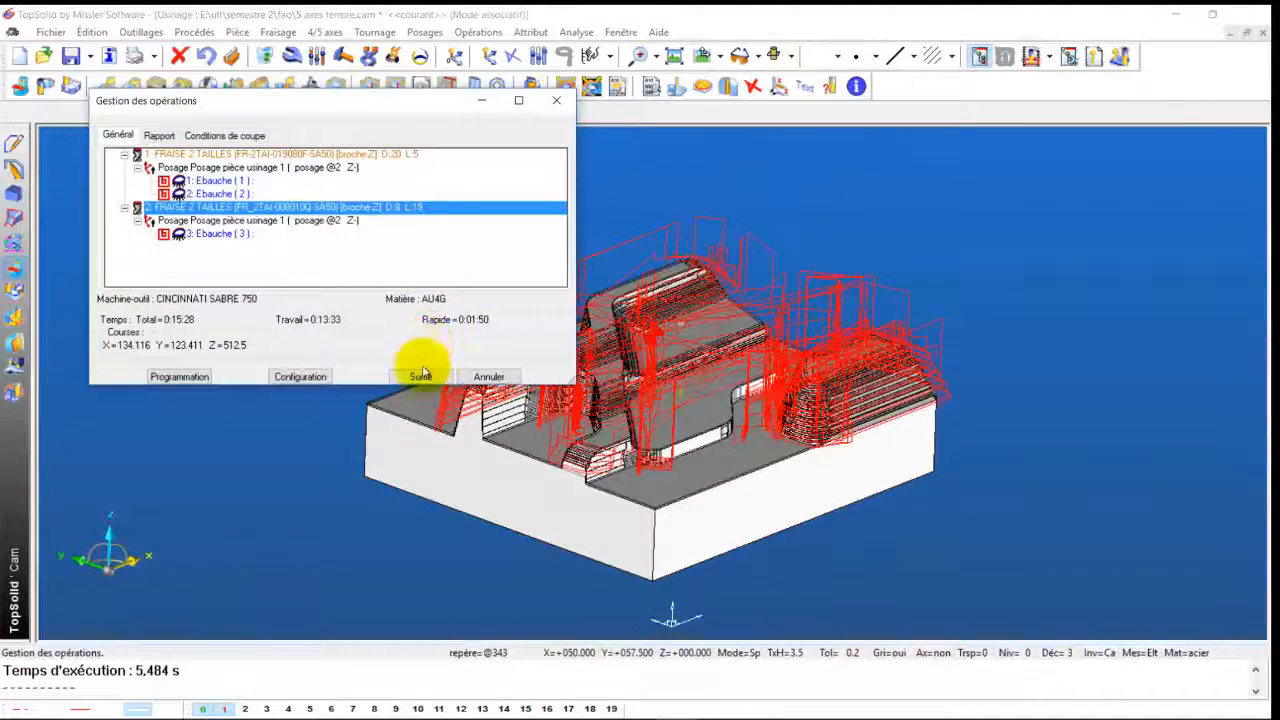
left_click(420, 375)
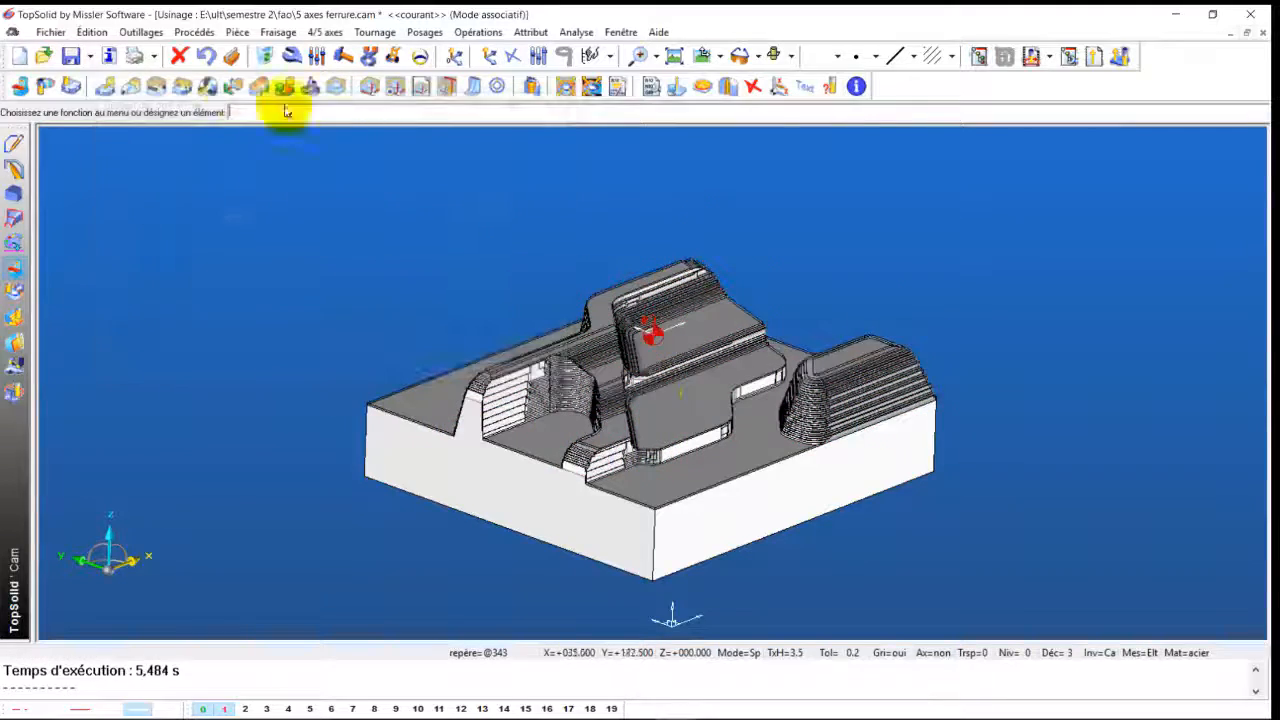
left_click(72, 60)
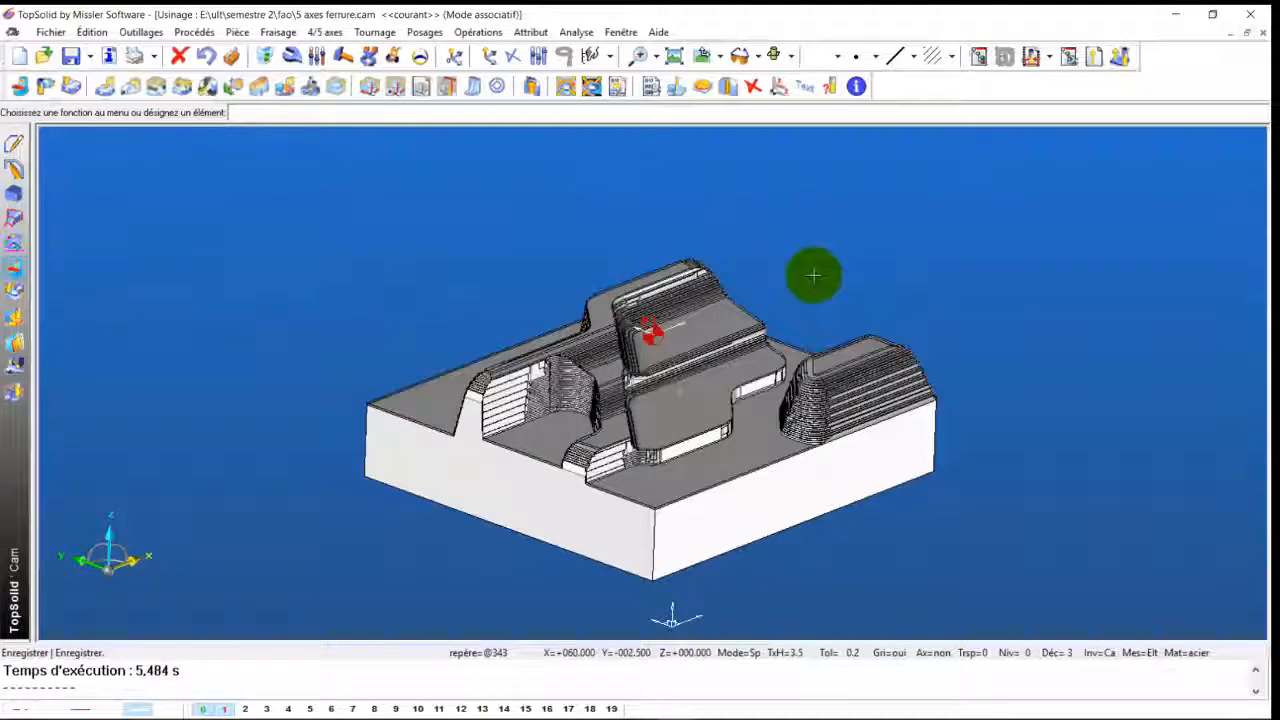
Run the machining verification on all three roughing operations from the full stock block
left_click(980, 57)
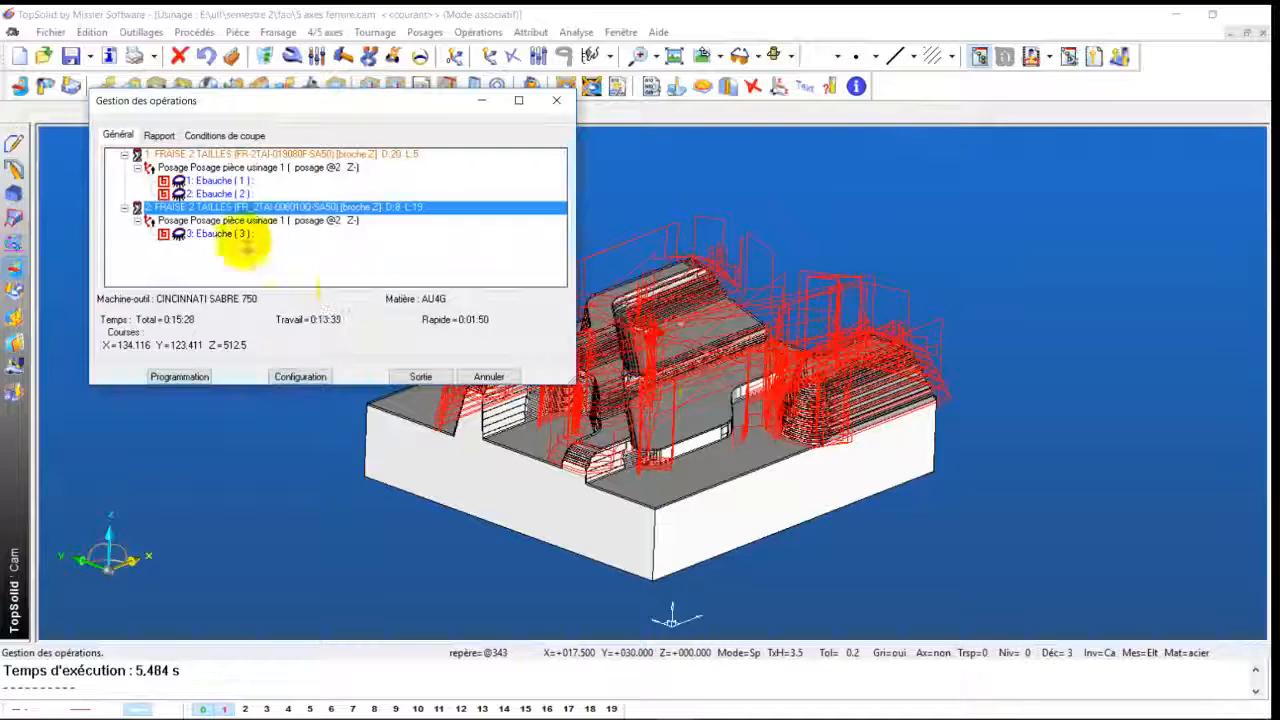
left_click(233, 236)
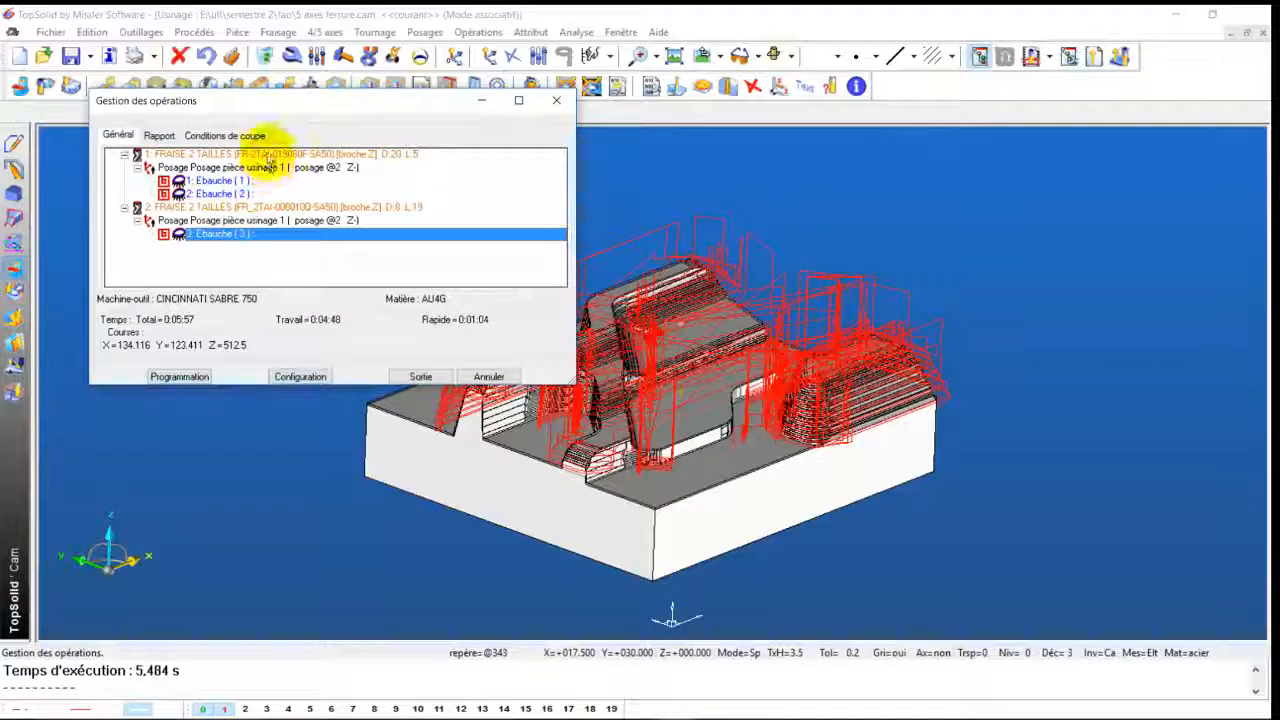
left_click_drag(270, 163, 251, 266)
right_click(230, 178)
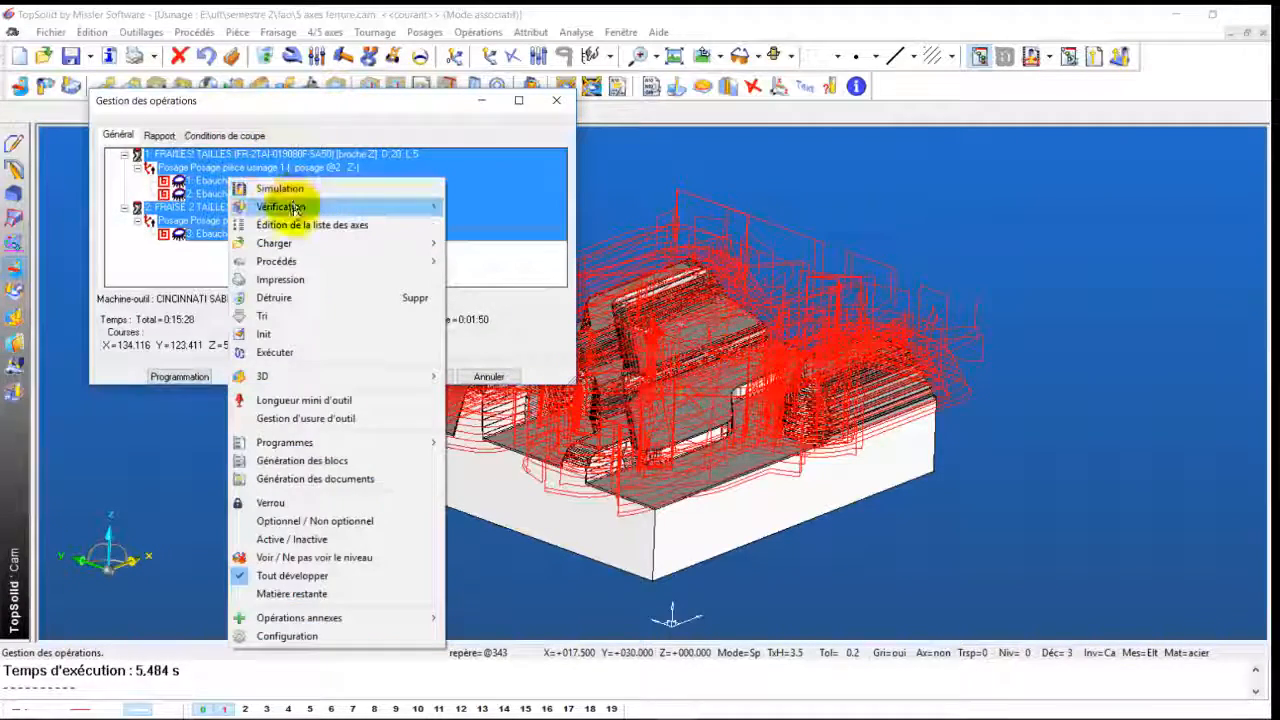
mouse_move(293, 207)
left_click(529, 209)
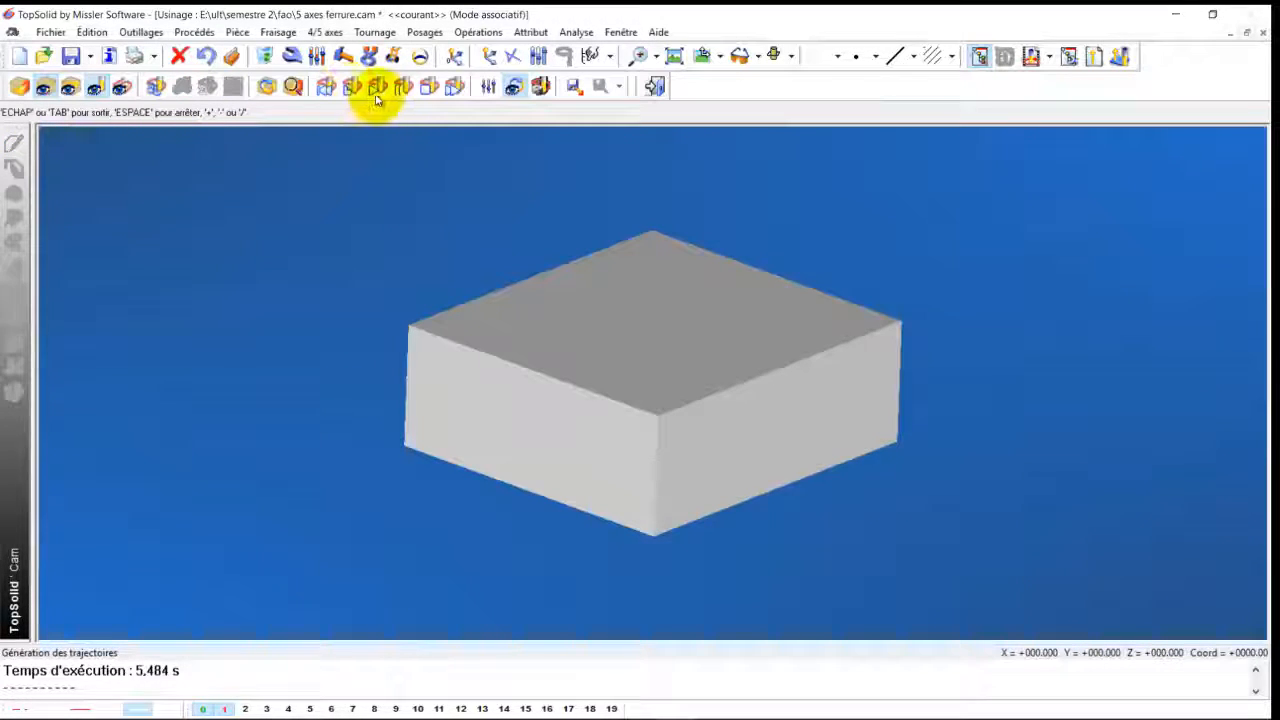
left_click(377, 98)
mouse_move(1155, 718)
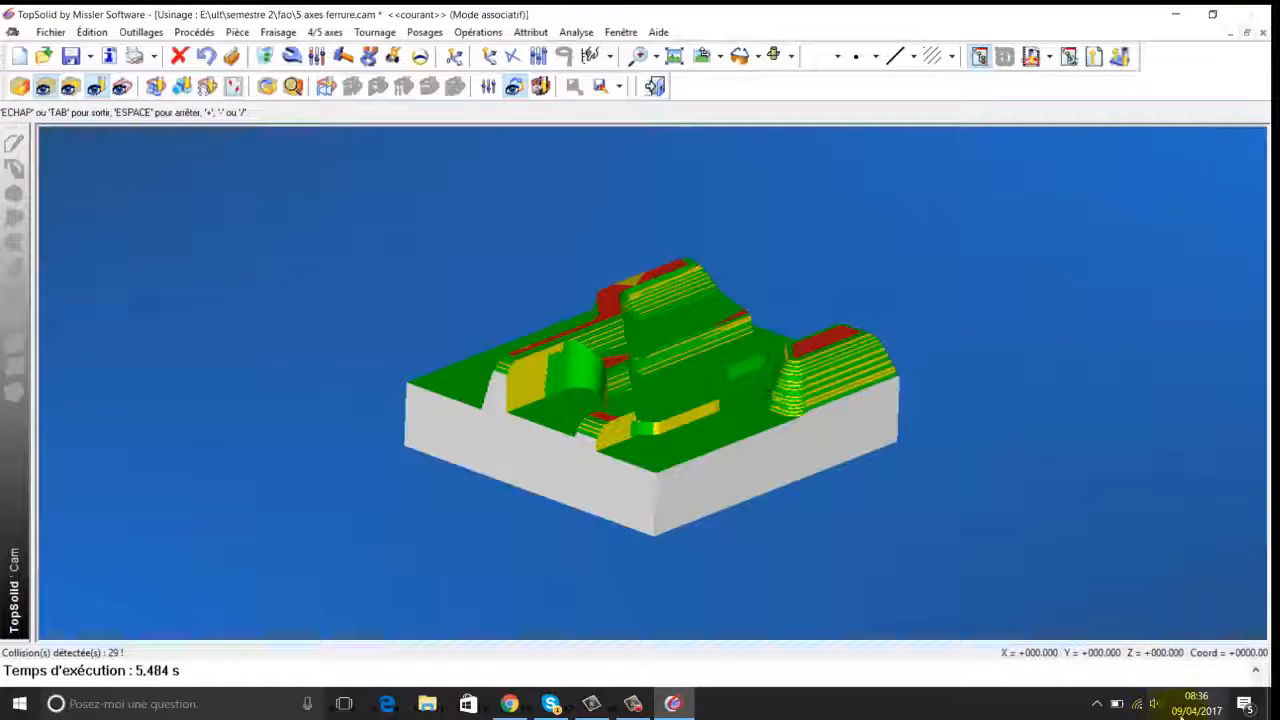
Examine the verified part from above, and leave the verification and the operations manager
middle_click_drag(903, 523, 724, 545)
scroll(724, 545, "up", 6)
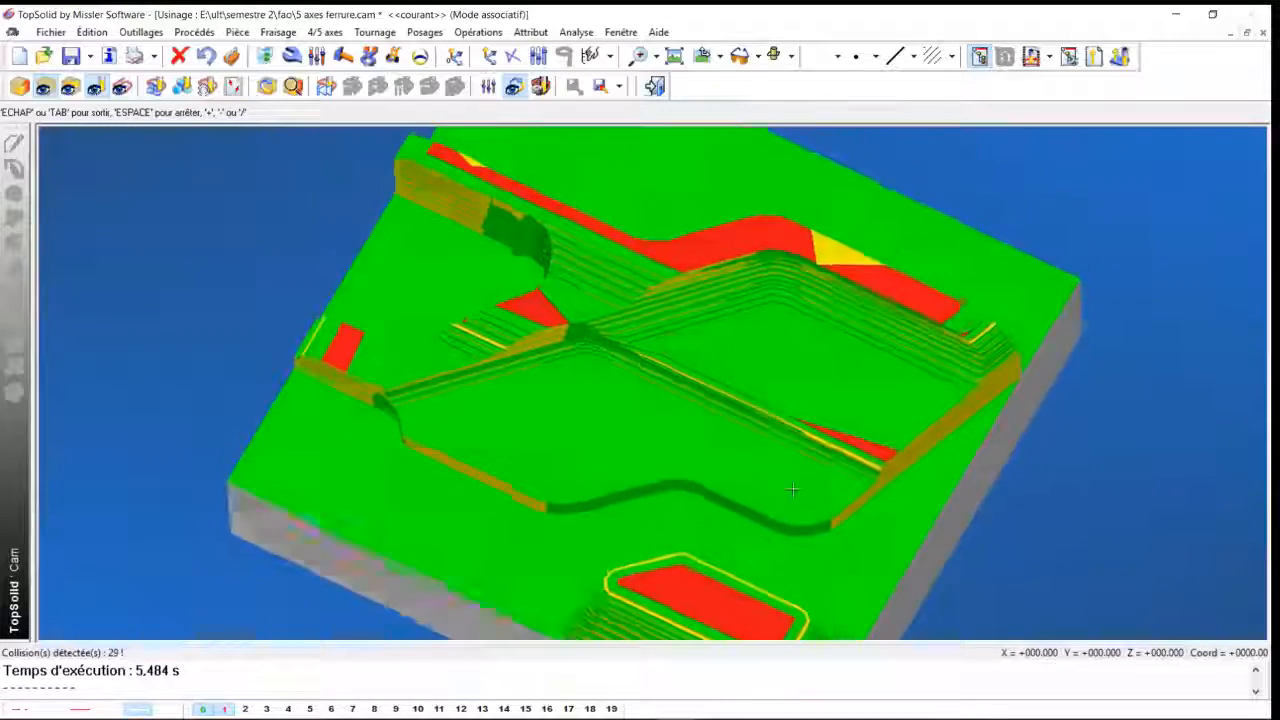
middle_click_drag(793, 489, 754, 541)
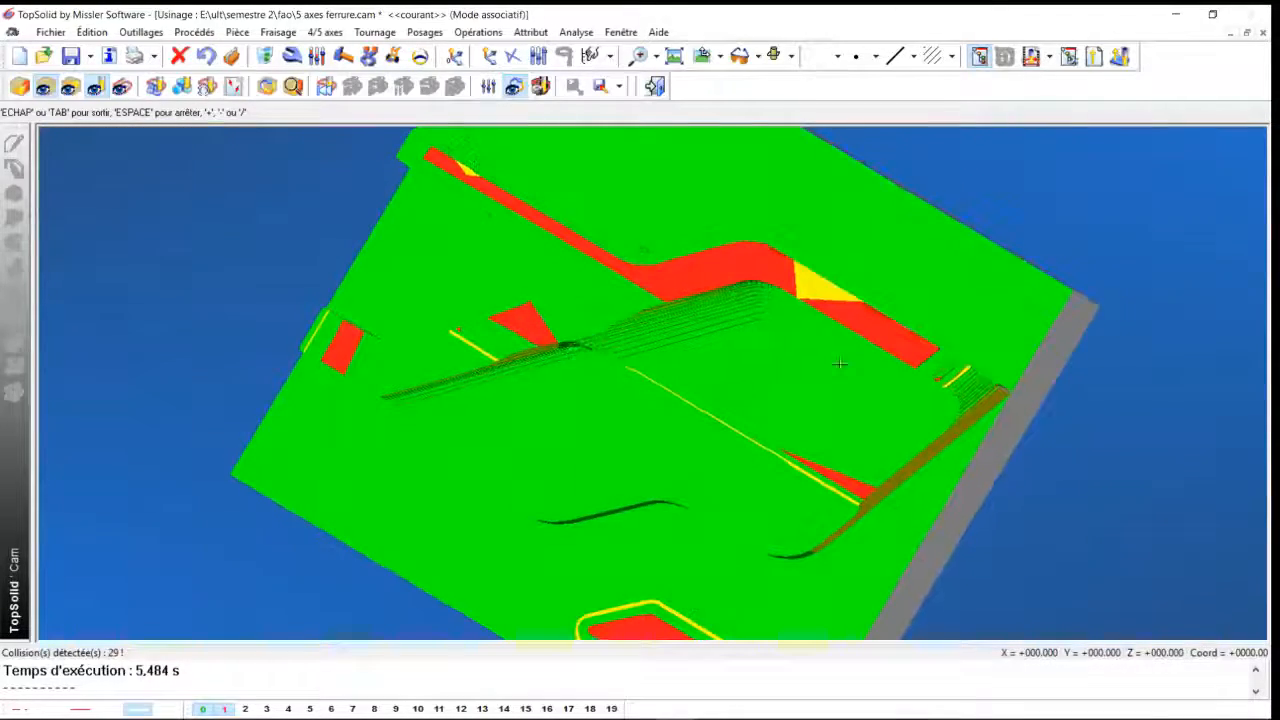
left_click(654, 86)
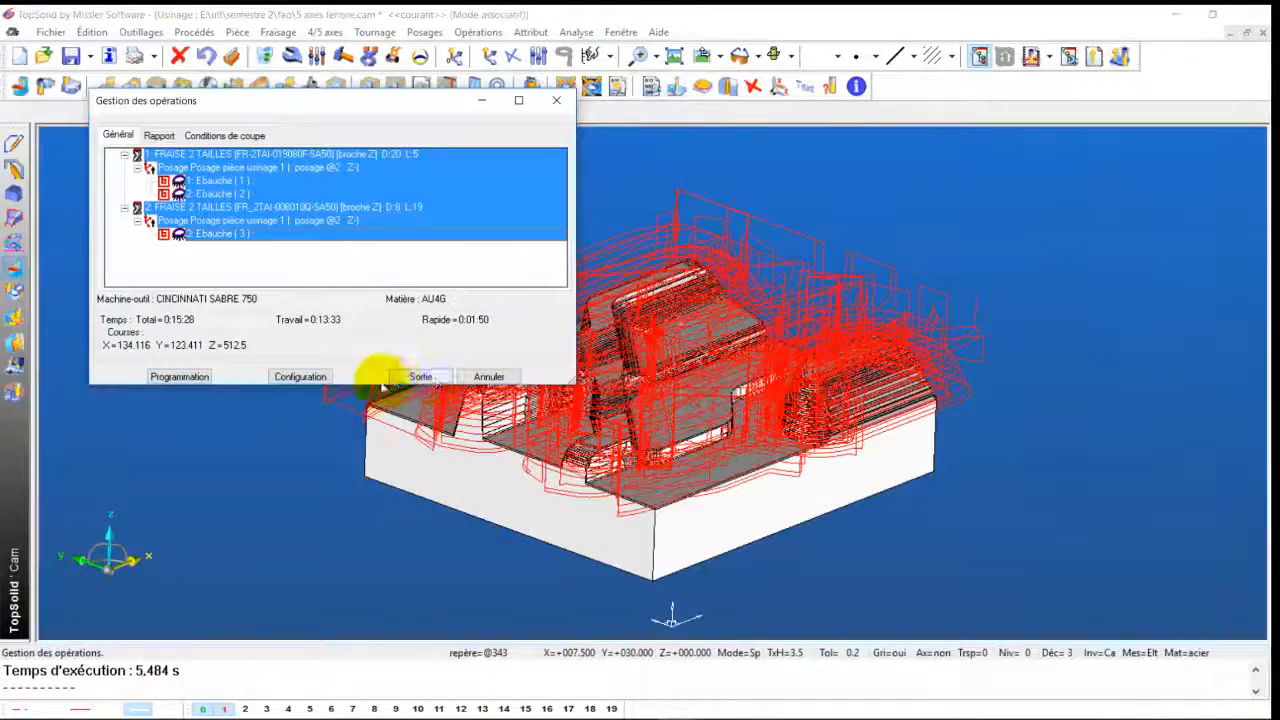
left_click(420, 376)
left_click(589, 214)
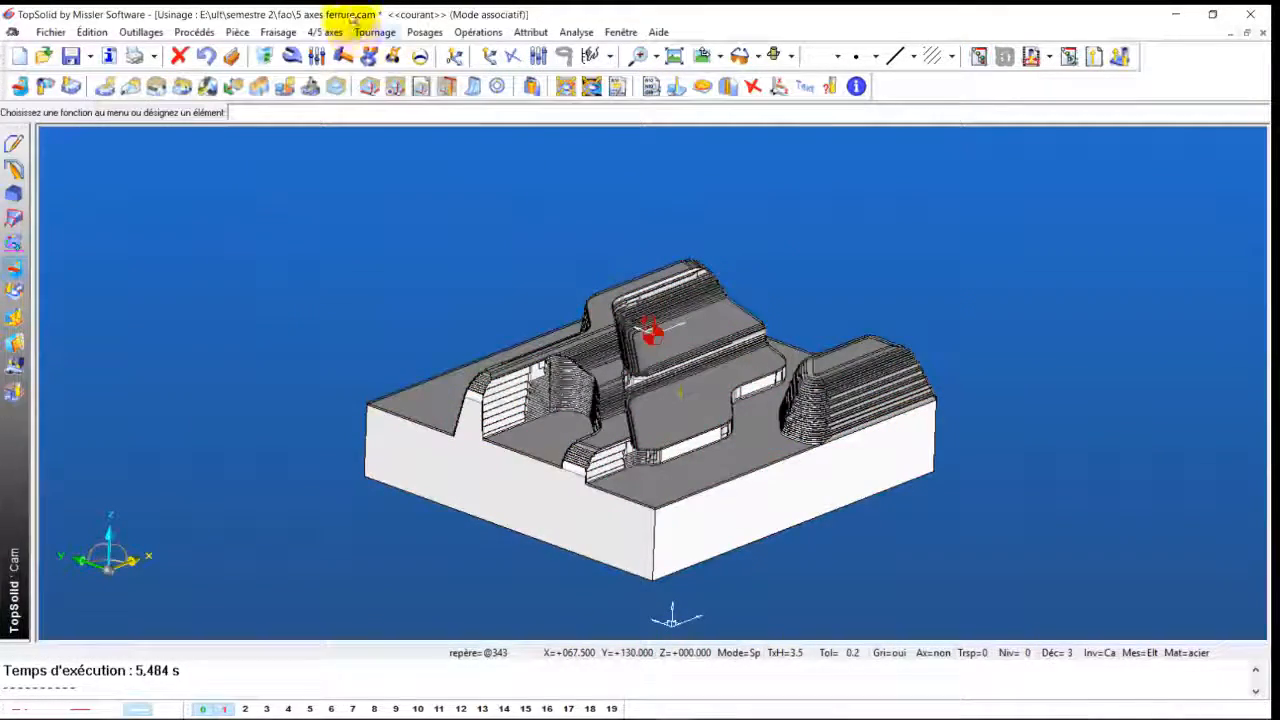
Create a 3D finishing operation (Usinages finition) with the CNH mode and validate the machining
left_click(279, 32)
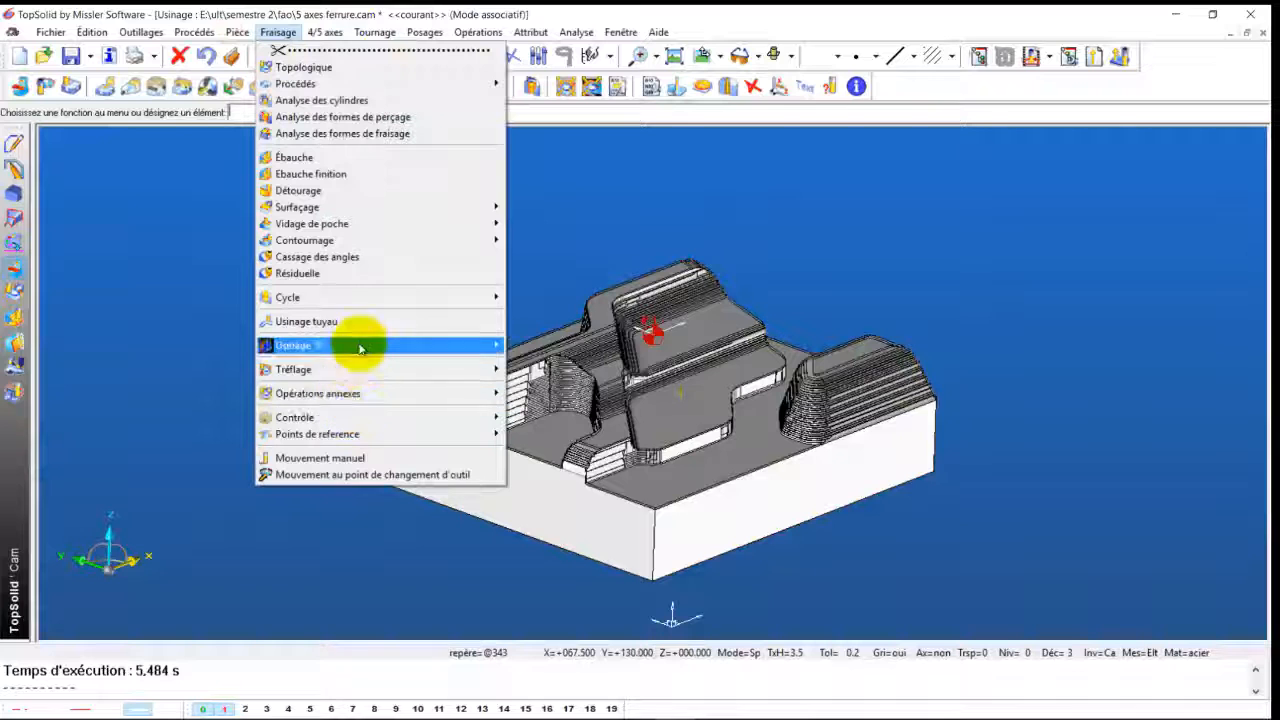
mouse_move(341, 350)
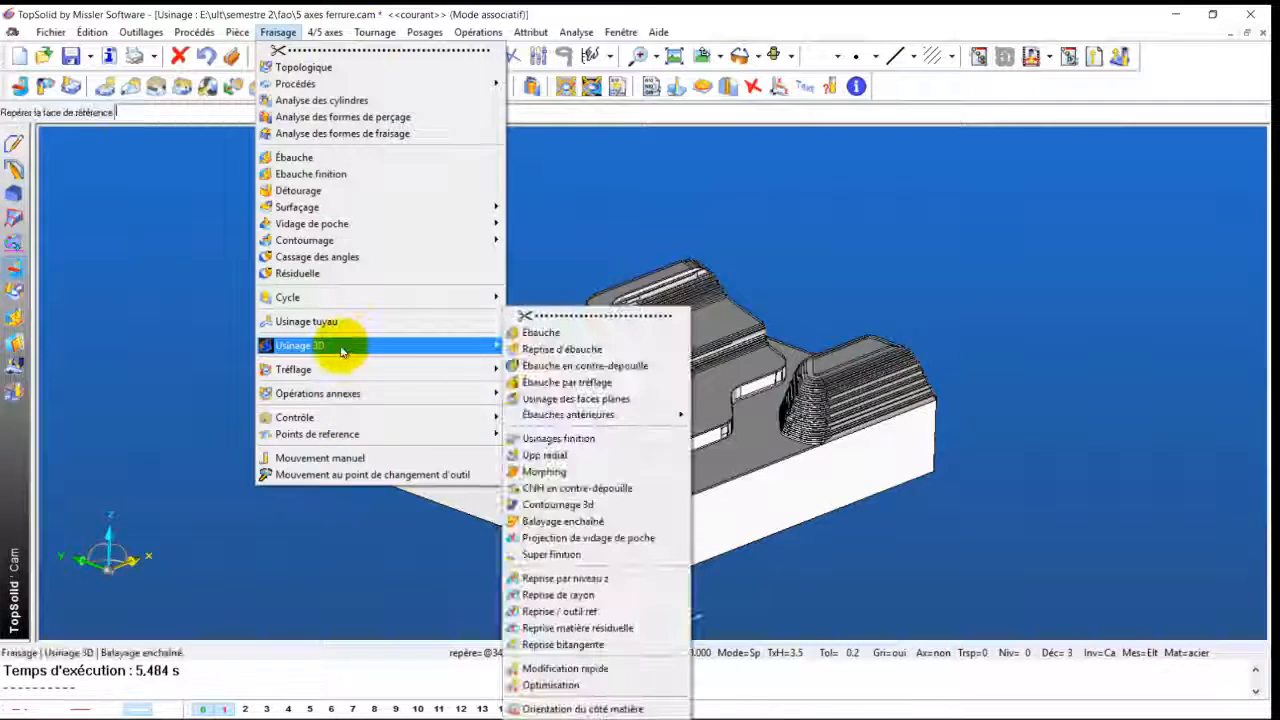
left_click(622, 438)
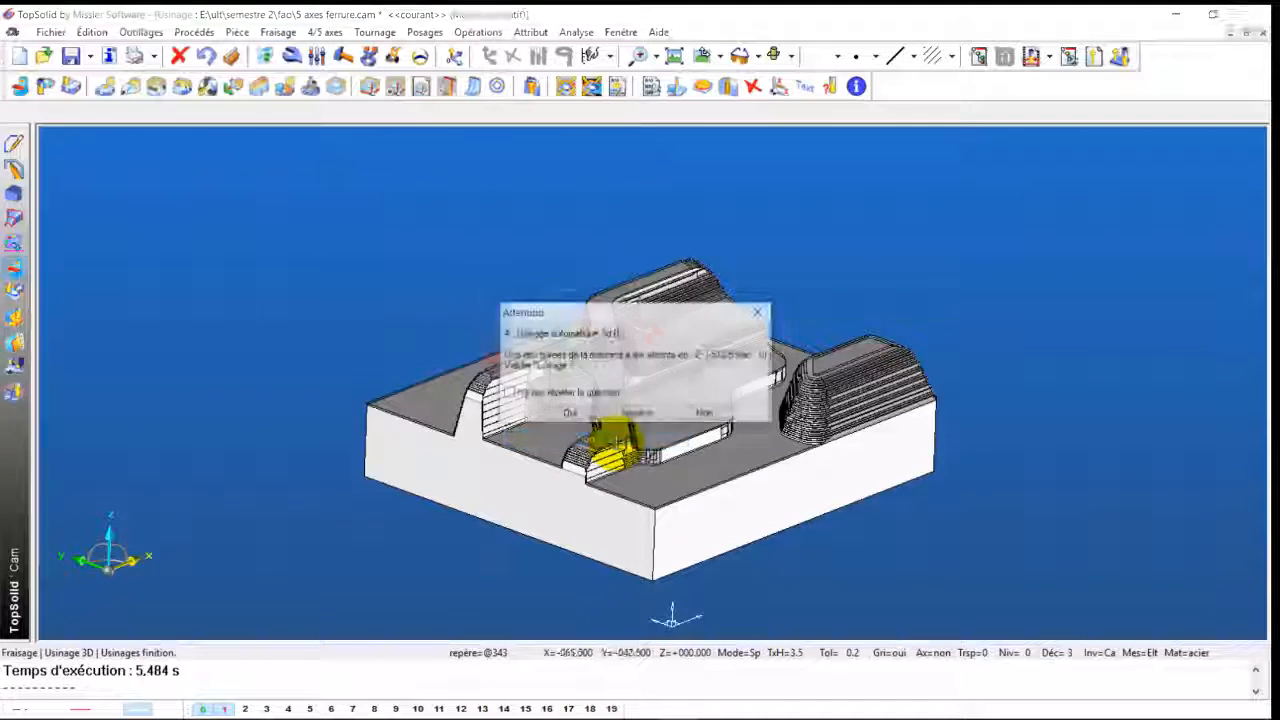
left_click(566, 415)
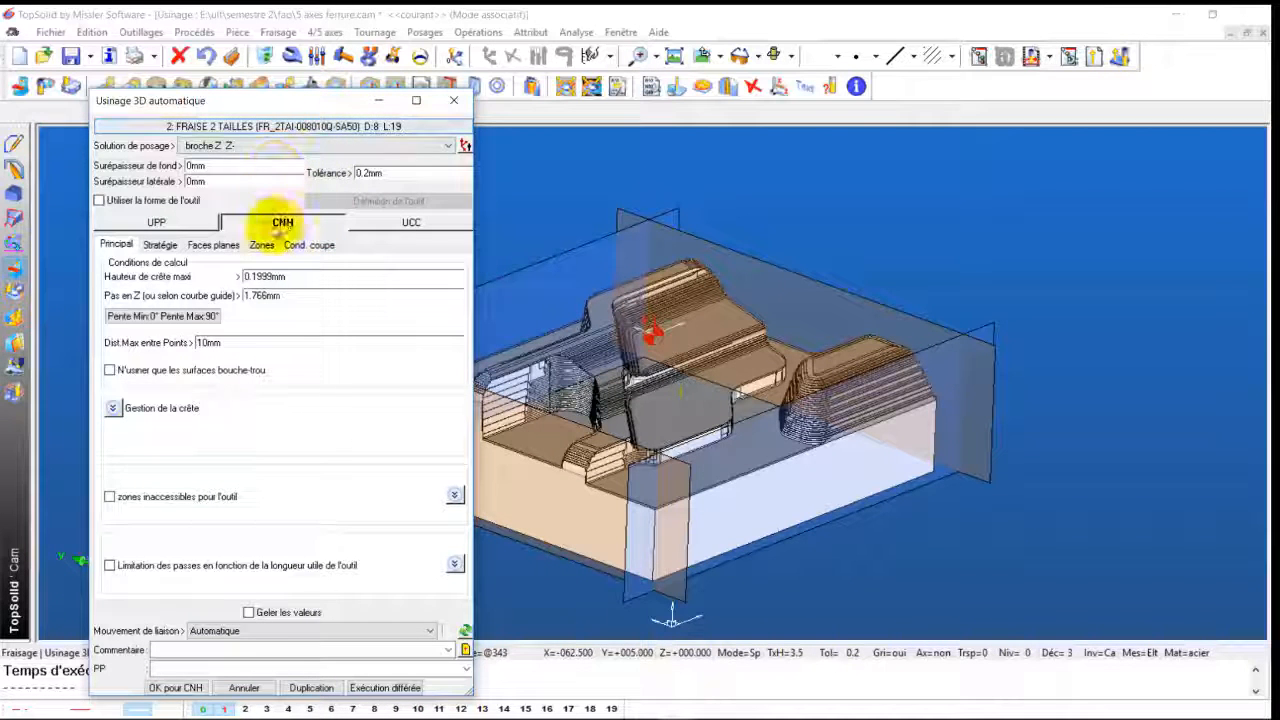
Limit the finishing zone to a Z min of -20 mm and set the maximum crest height to 0.05 mm
left_click(261, 245)
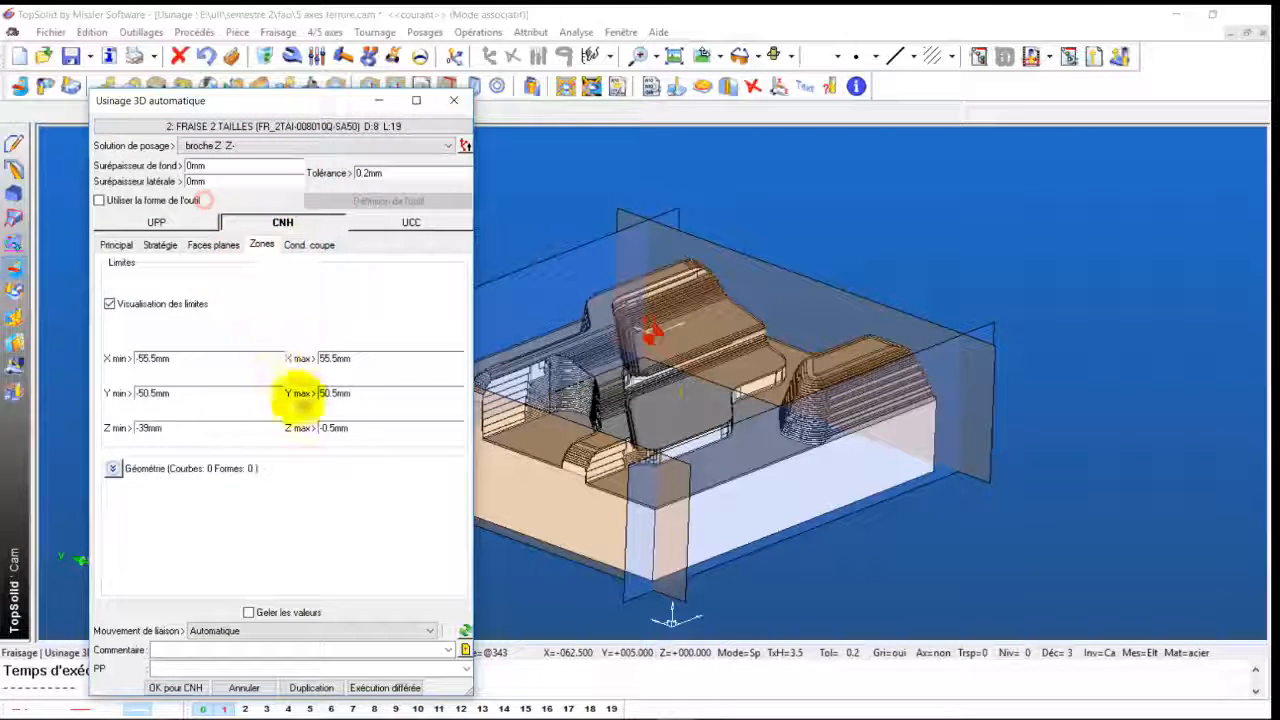
left_click(150, 428)
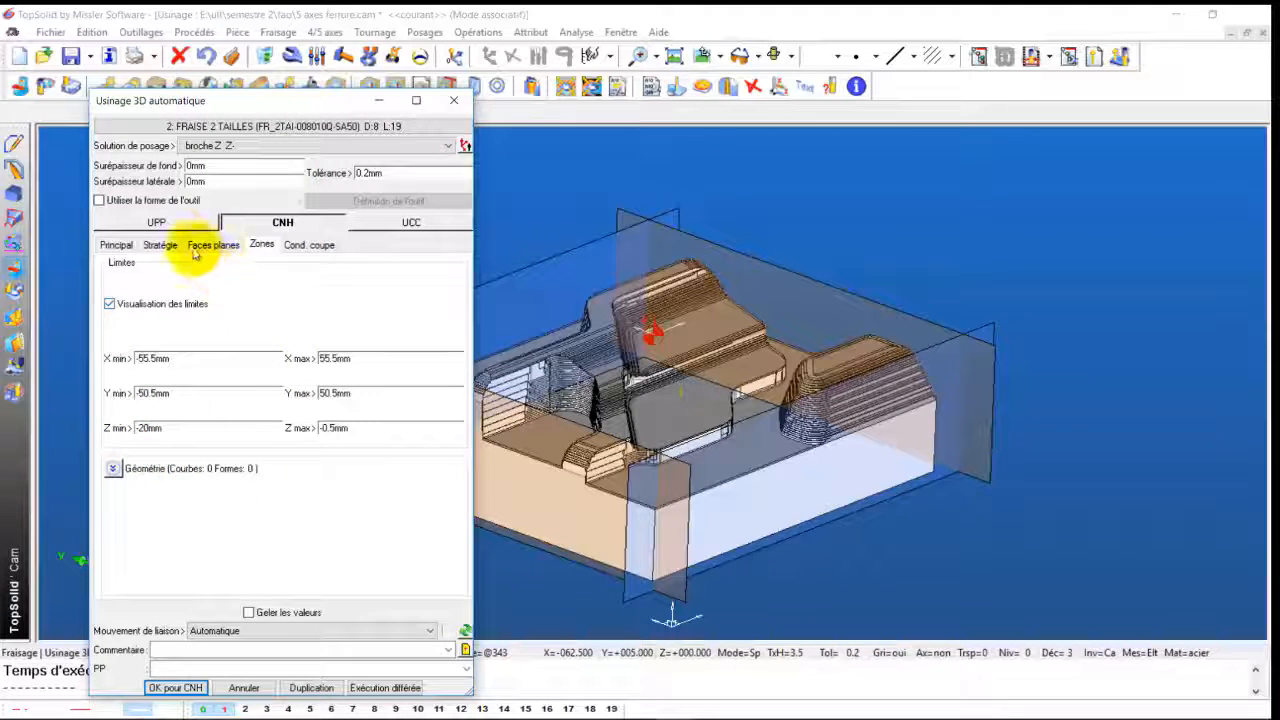
left_click(116, 244)
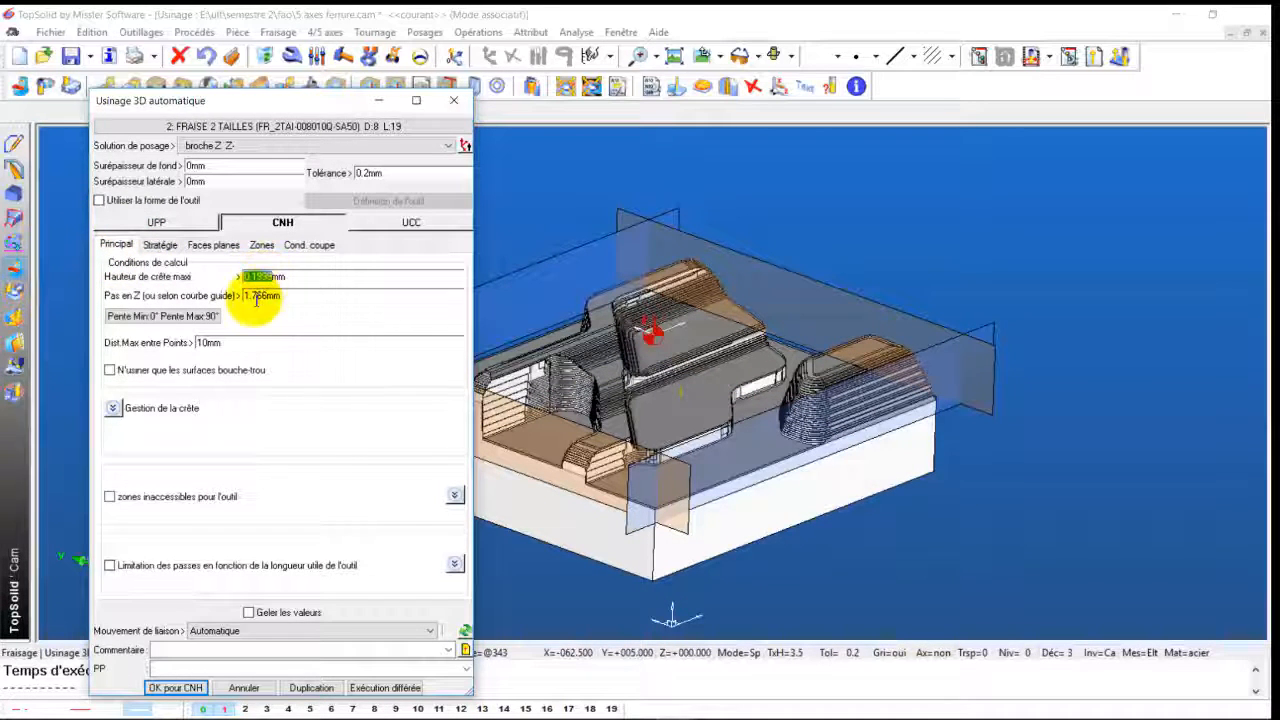
mouse_move(257, 295)
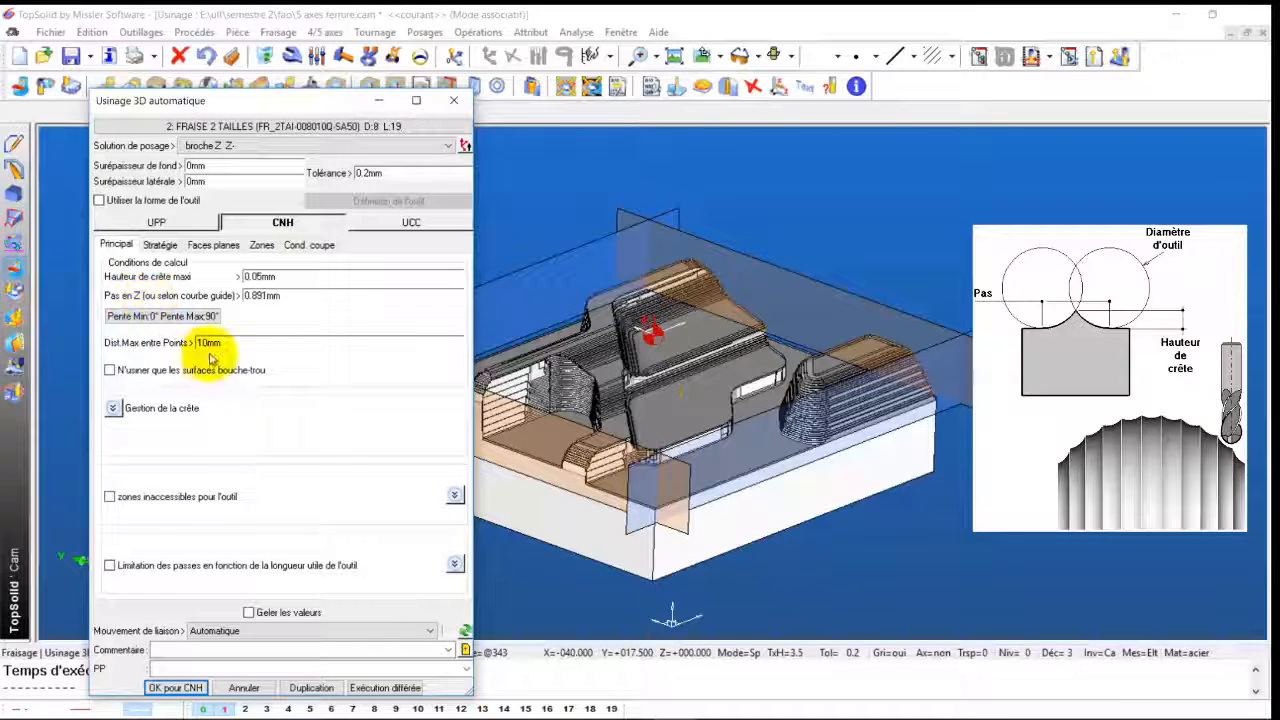
Set the finishing operation's cutting speed to 100 m/mn and its feed per tooth to 0.15 mm
left_click(309, 244)
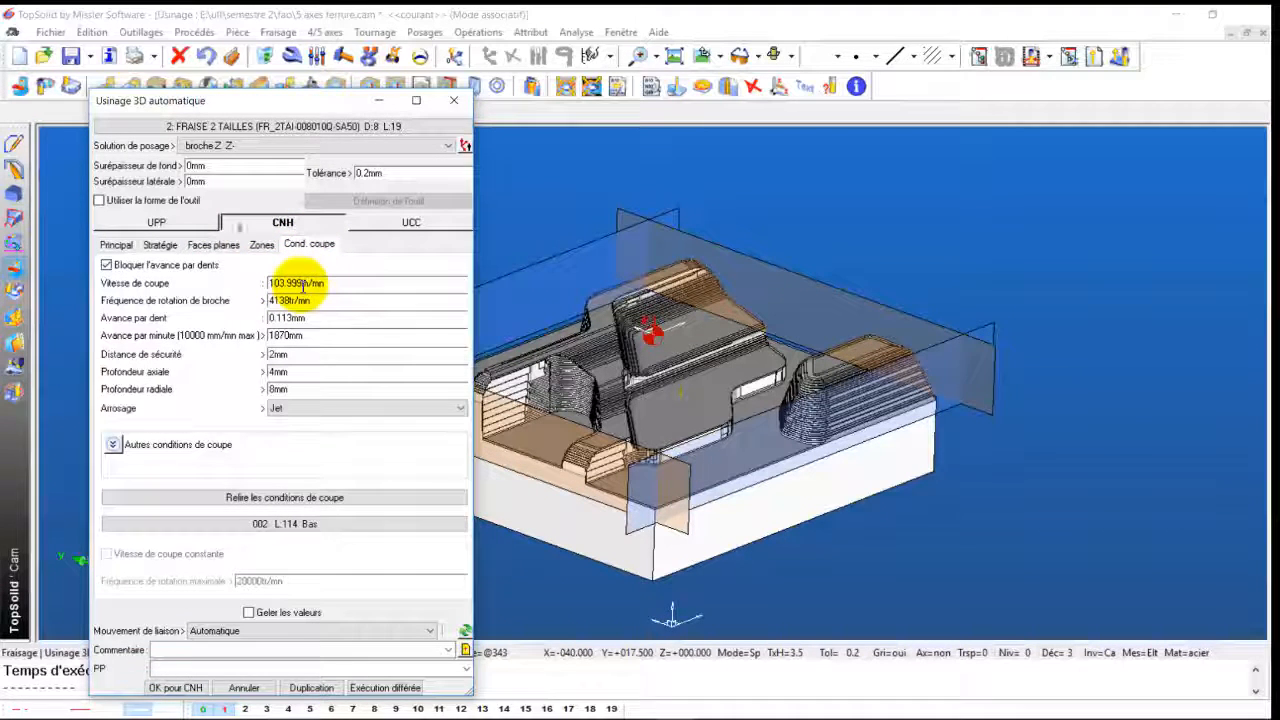
double_click(303, 285)
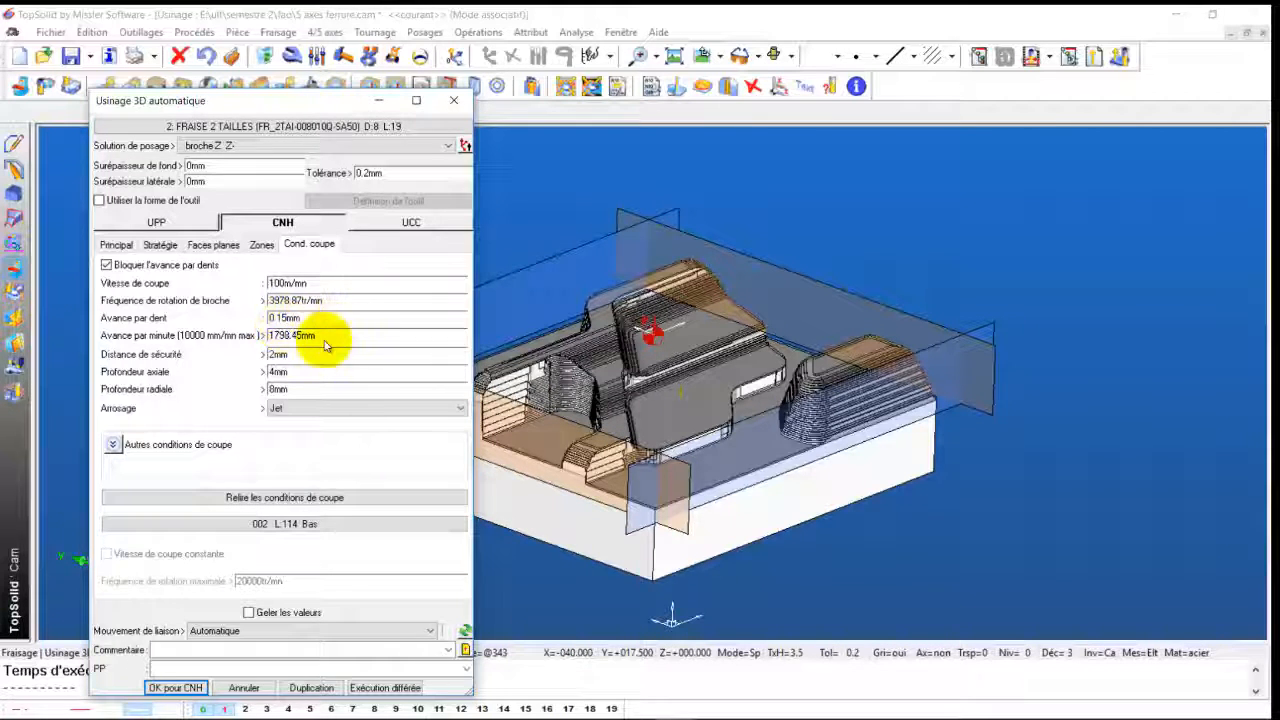
left_click(310, 355)
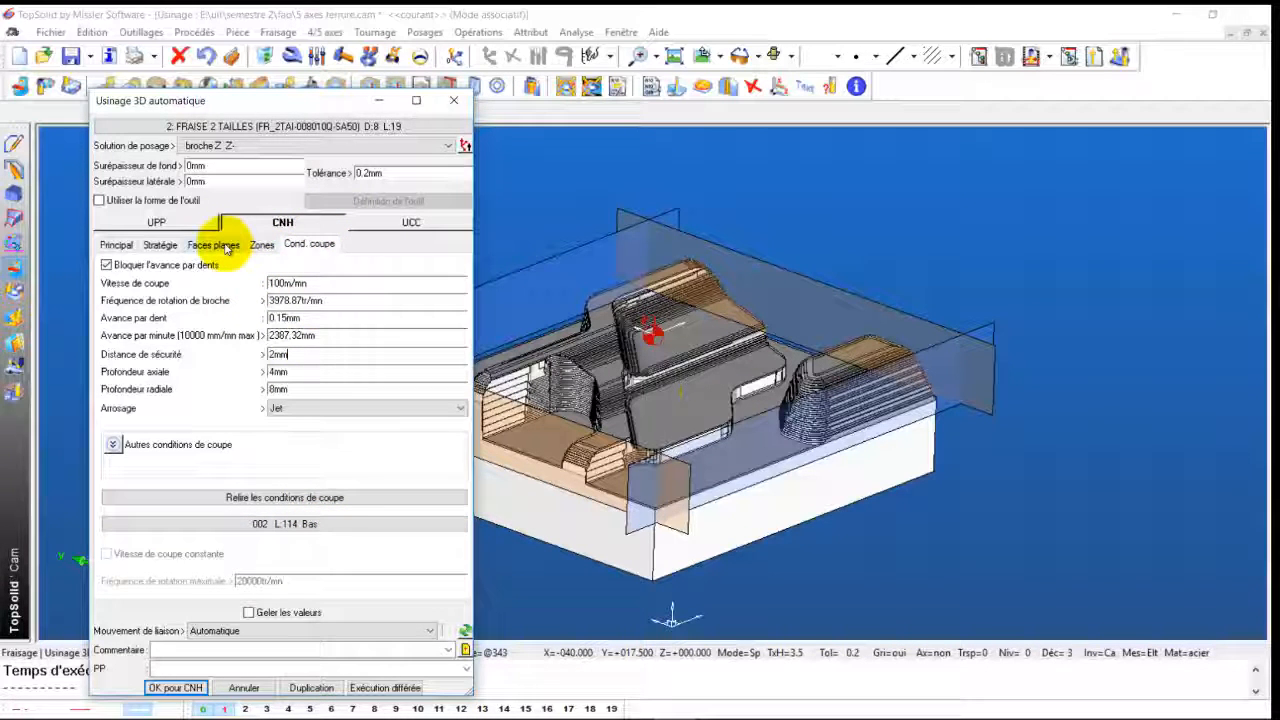
Try the Par poches machining order for the finishing passes and return it to Par niveaux Z
left_click(160, 245)
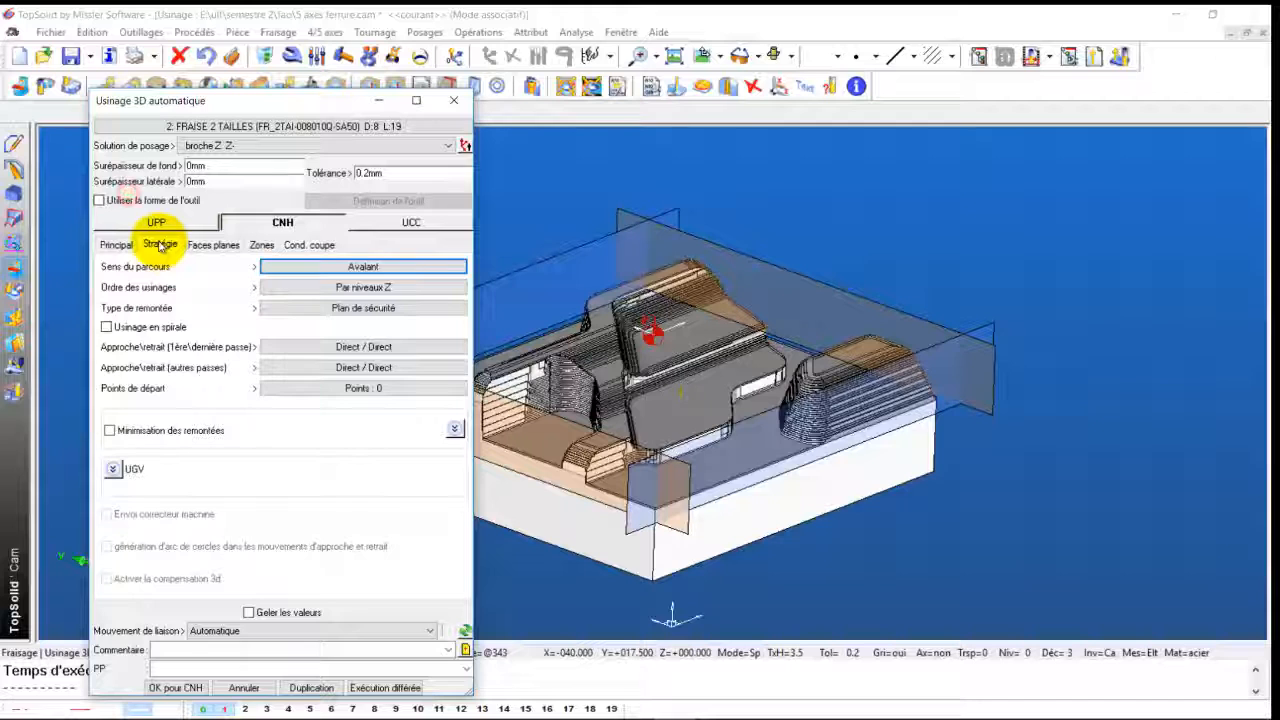
left_click(328, 290)
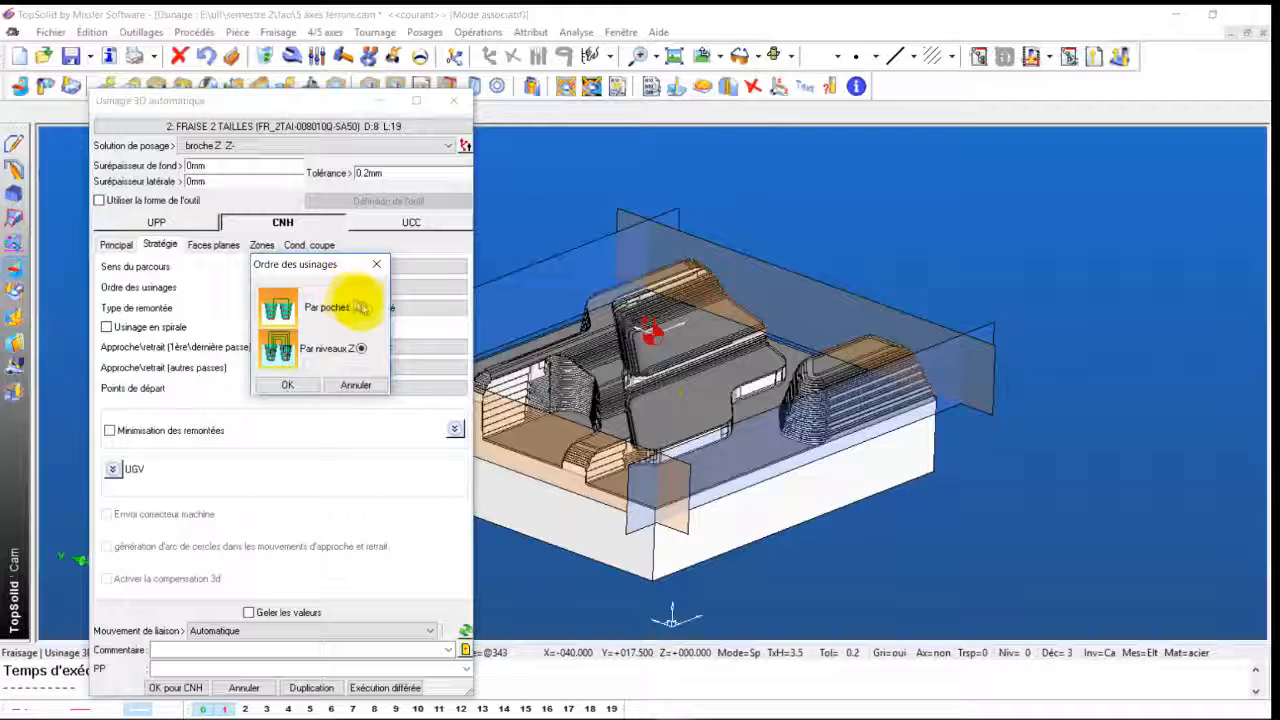
left_click(363, 309)
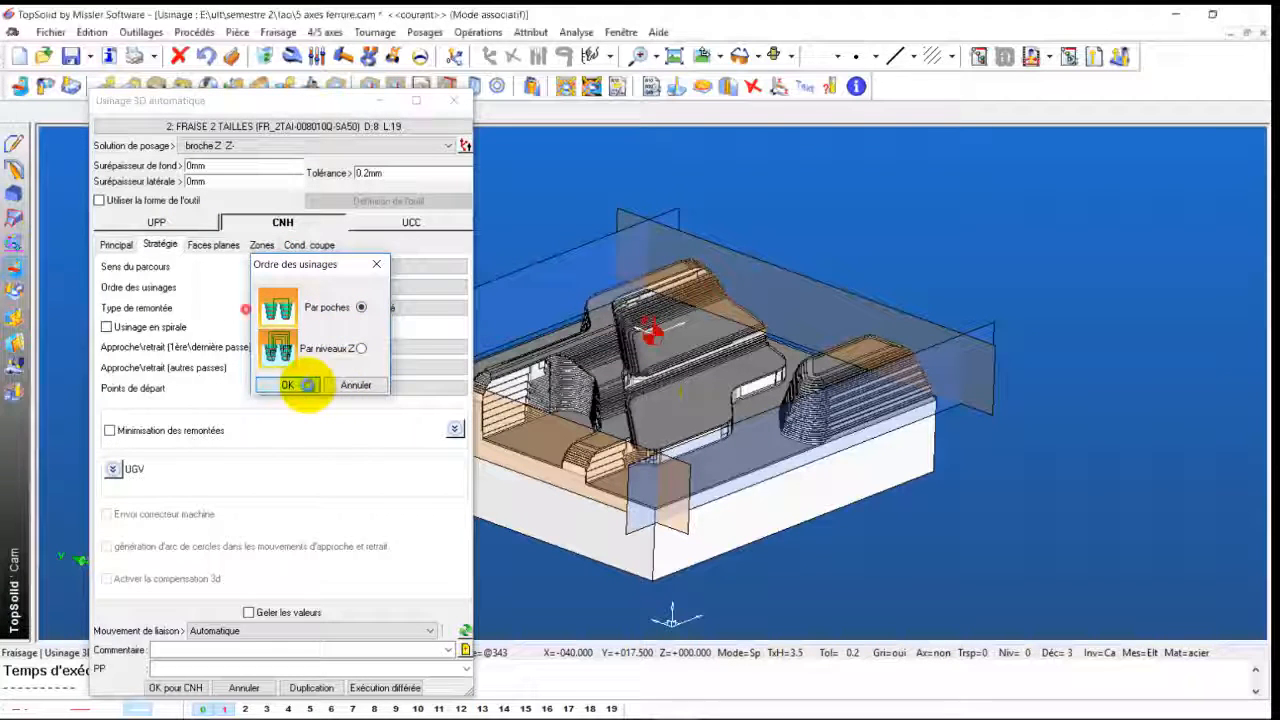
left_click(287, 385)
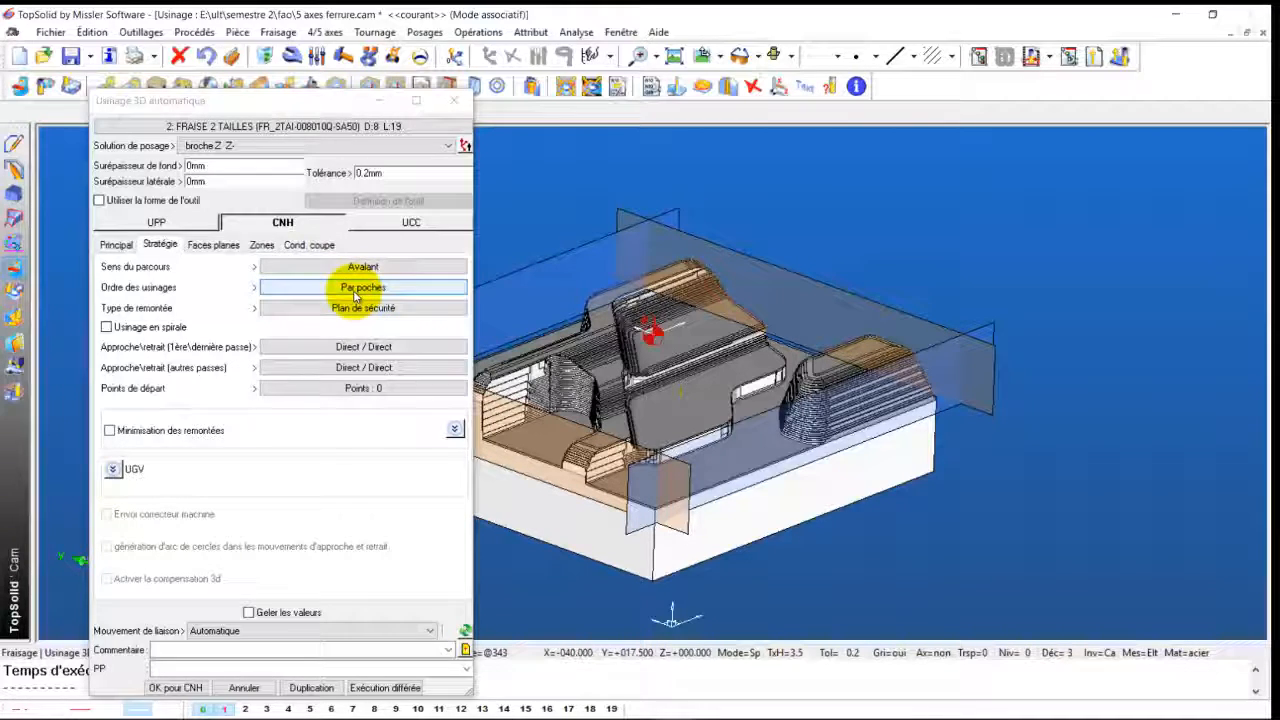
left_click(355, 290)
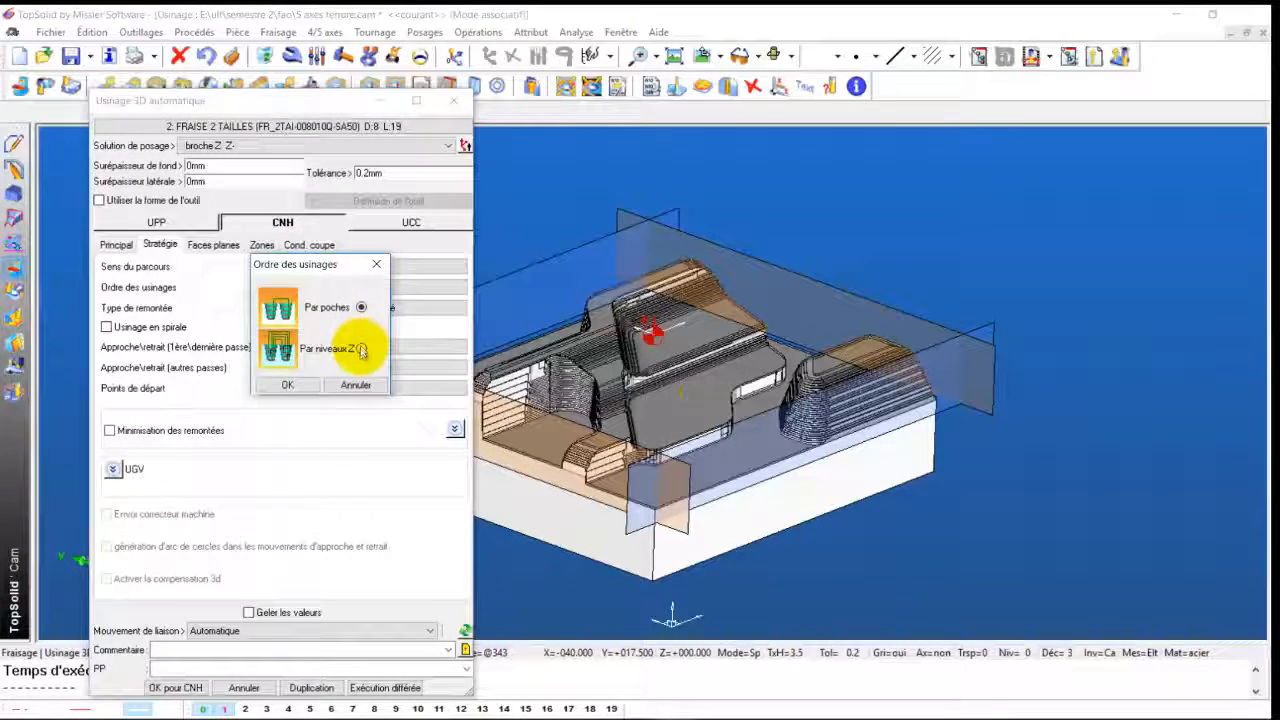
left_click(289, 386)
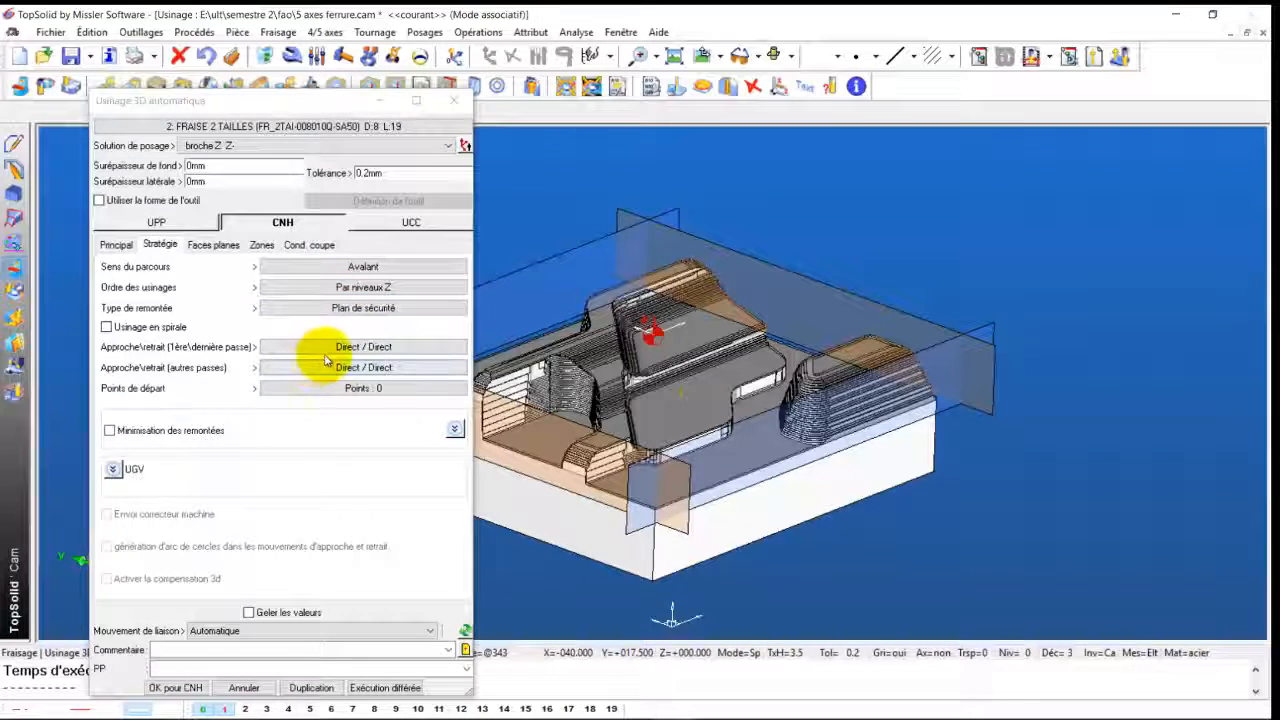
Review the finishing operation's retract type, main calculation conditions and path direction, keeping their current options
left_click(327, 310)
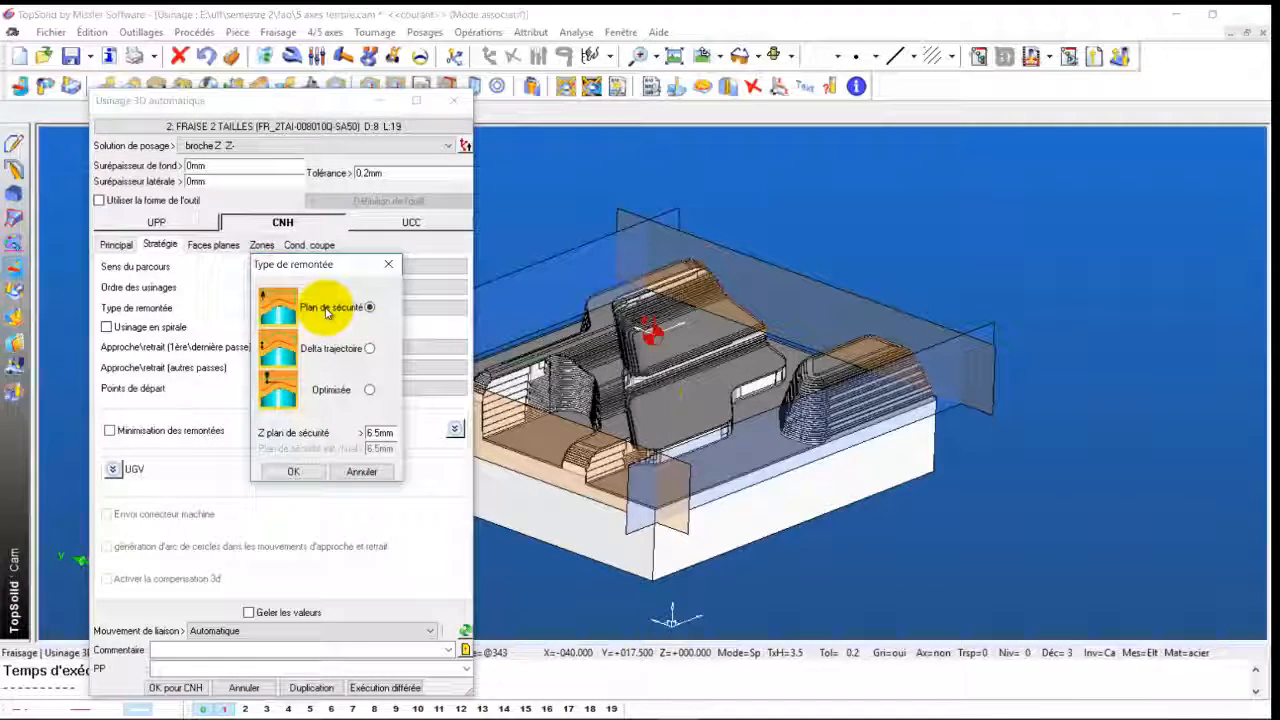
left_click(293, 473)
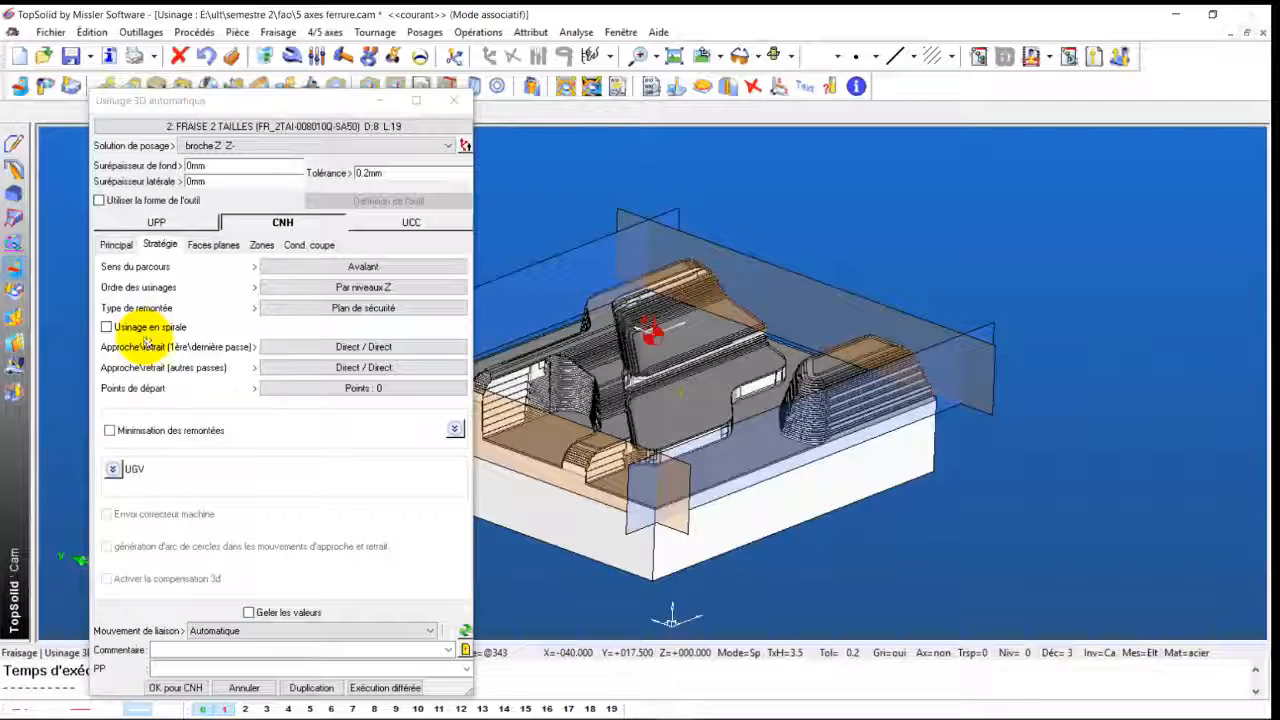
left_click(116, 246)
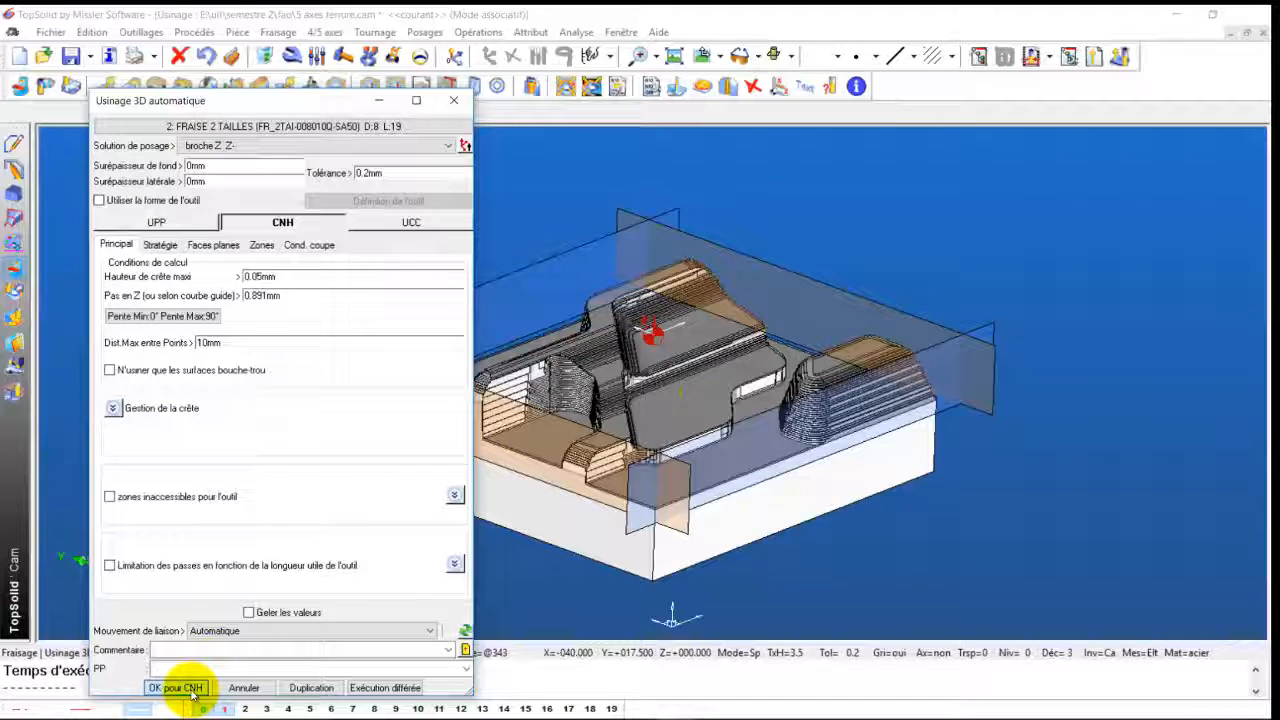
left_click(160, 244)
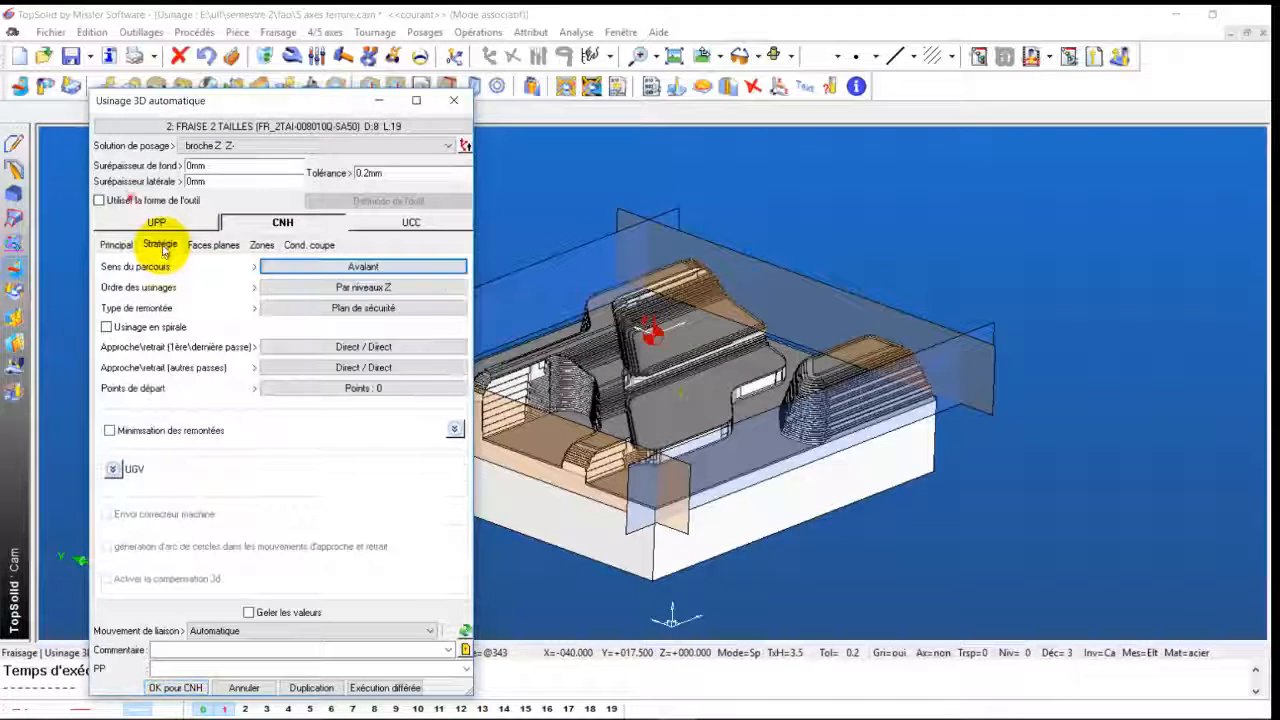
left_click(327, 268)
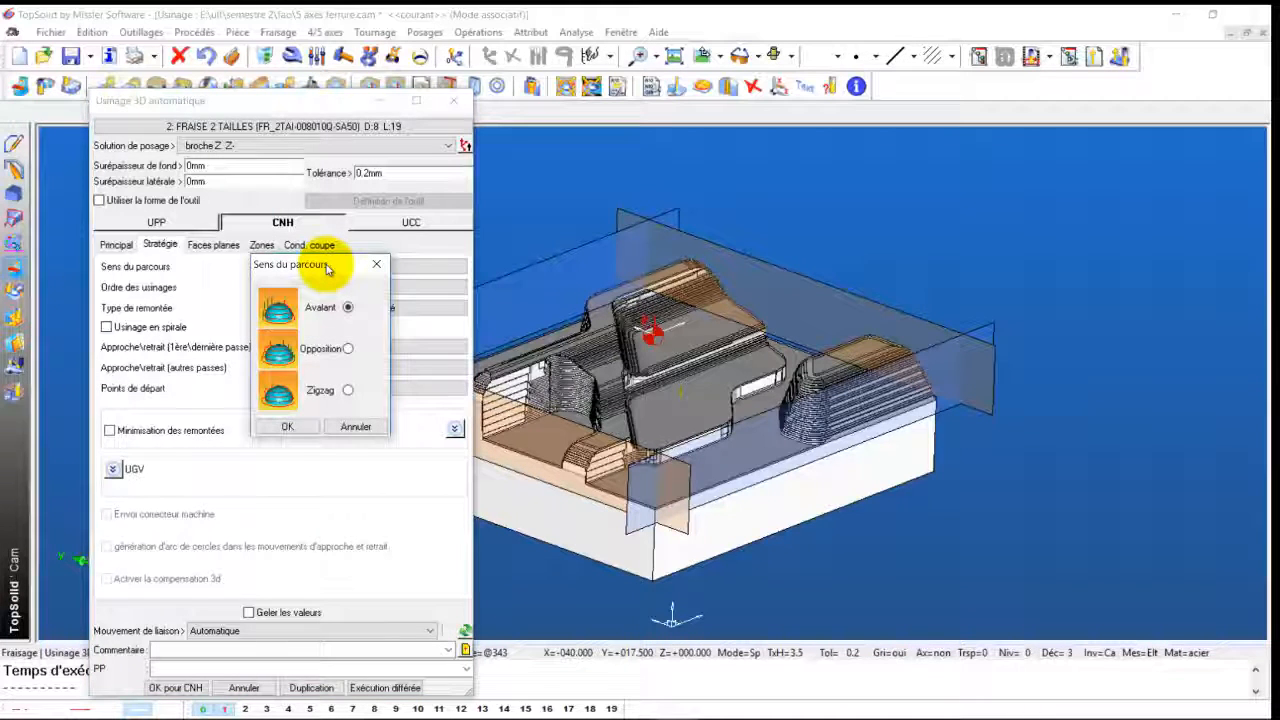
left_click(312, 427)
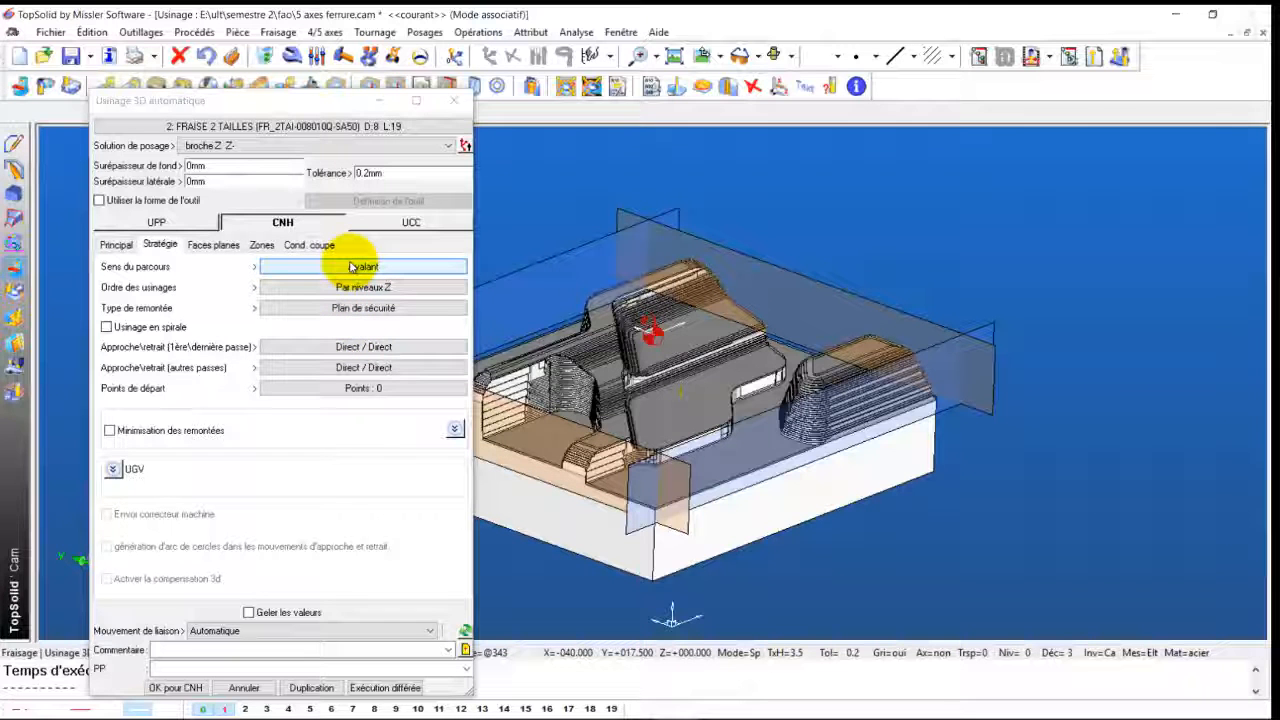
Set a Tangentielle approach for the first/last pass, compute the CNH finishing operation and play its toolpath simulation
left_click(318, 350)
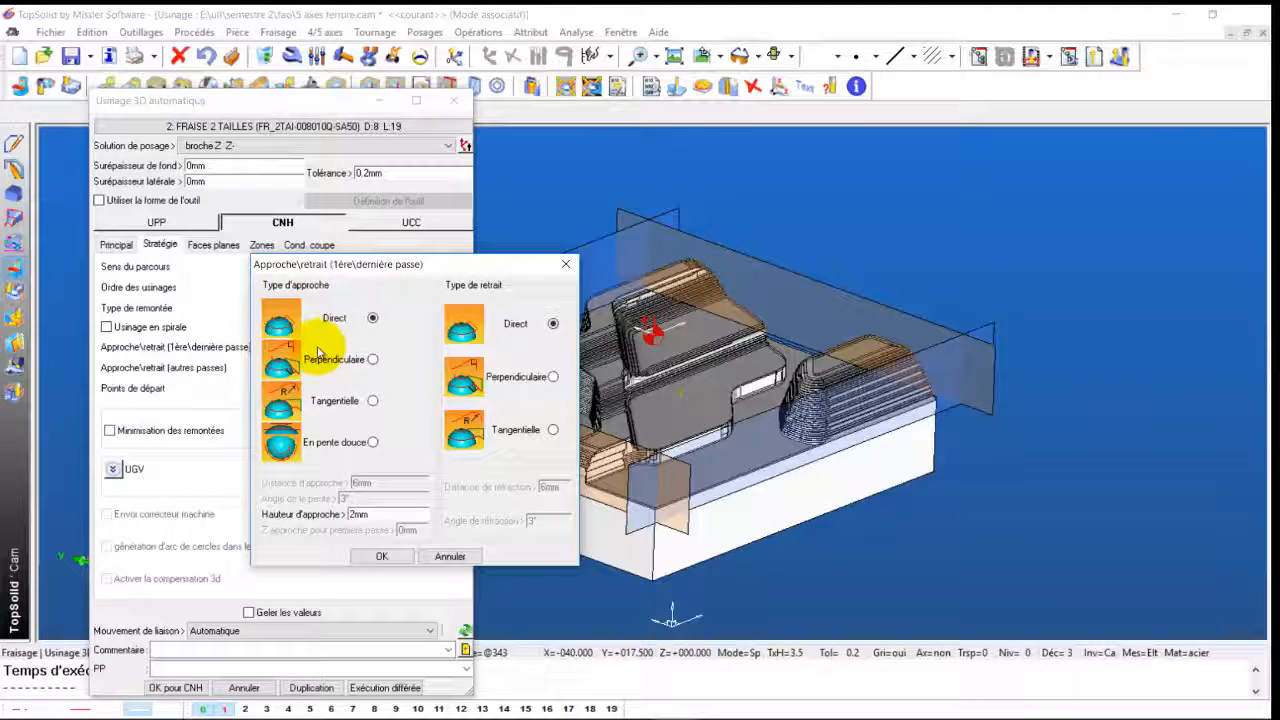
left_click(372, 401)
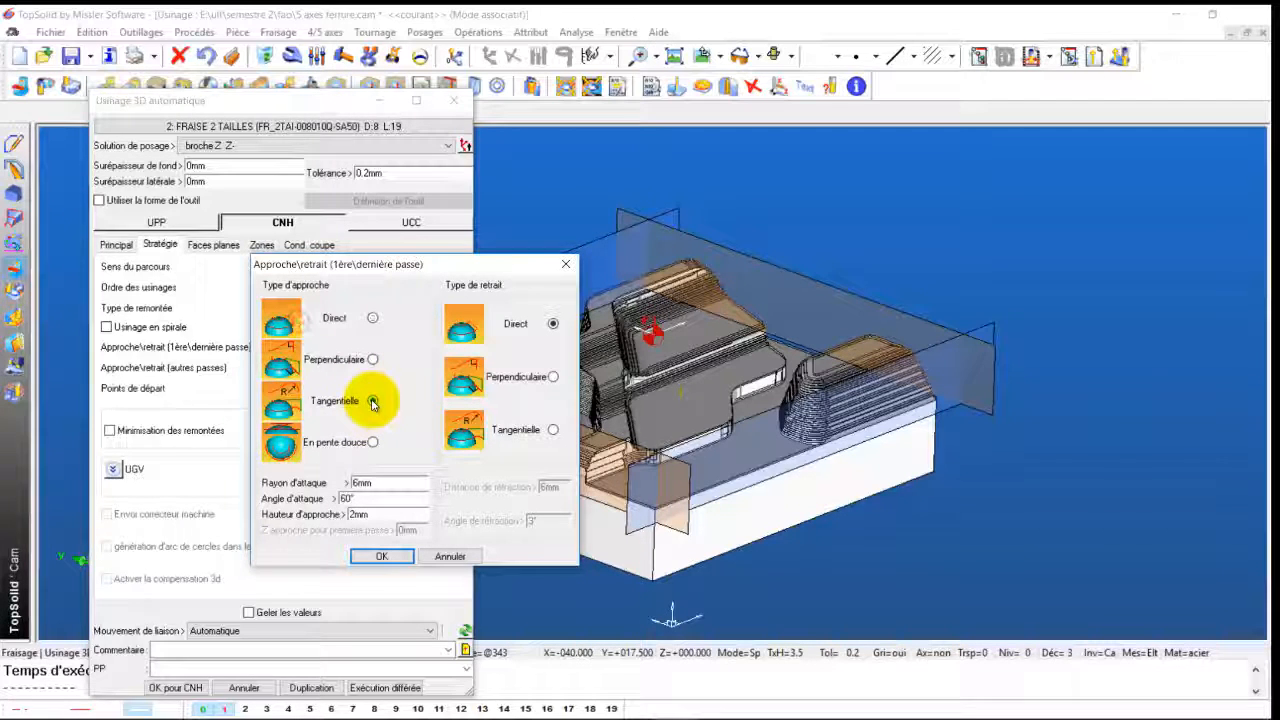
left_click(381, 557)
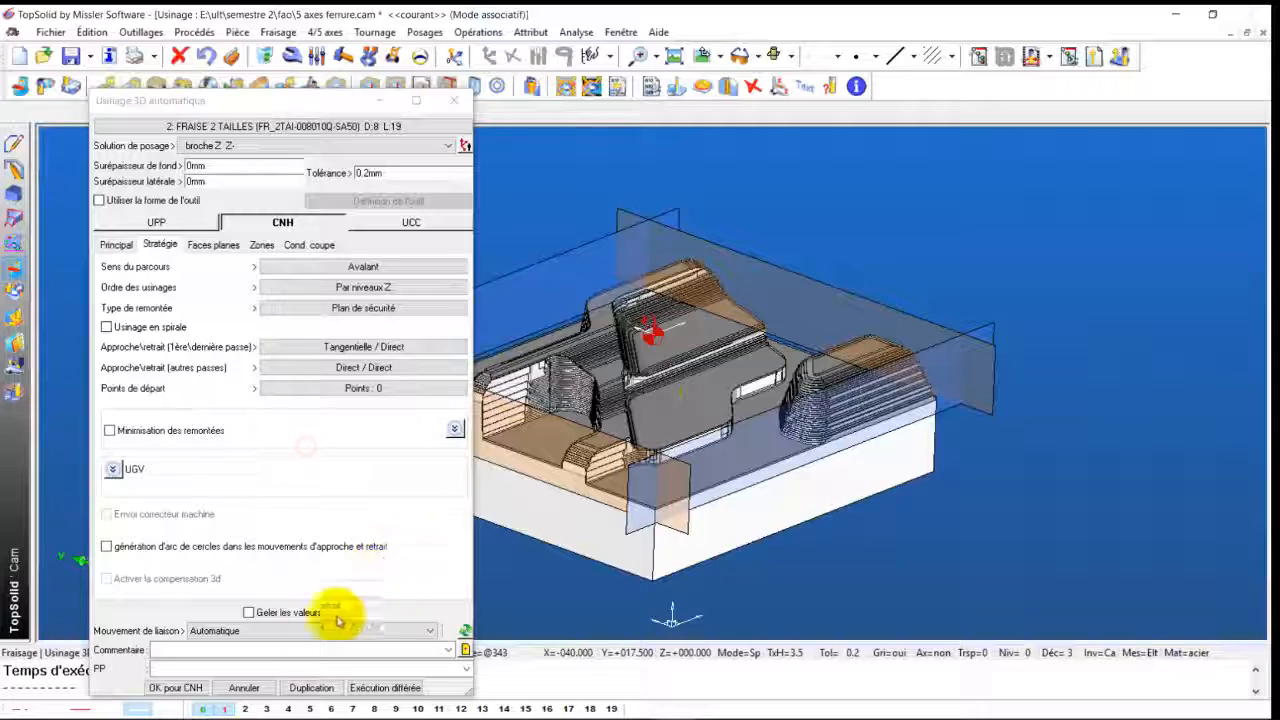
left_click(170, 688)
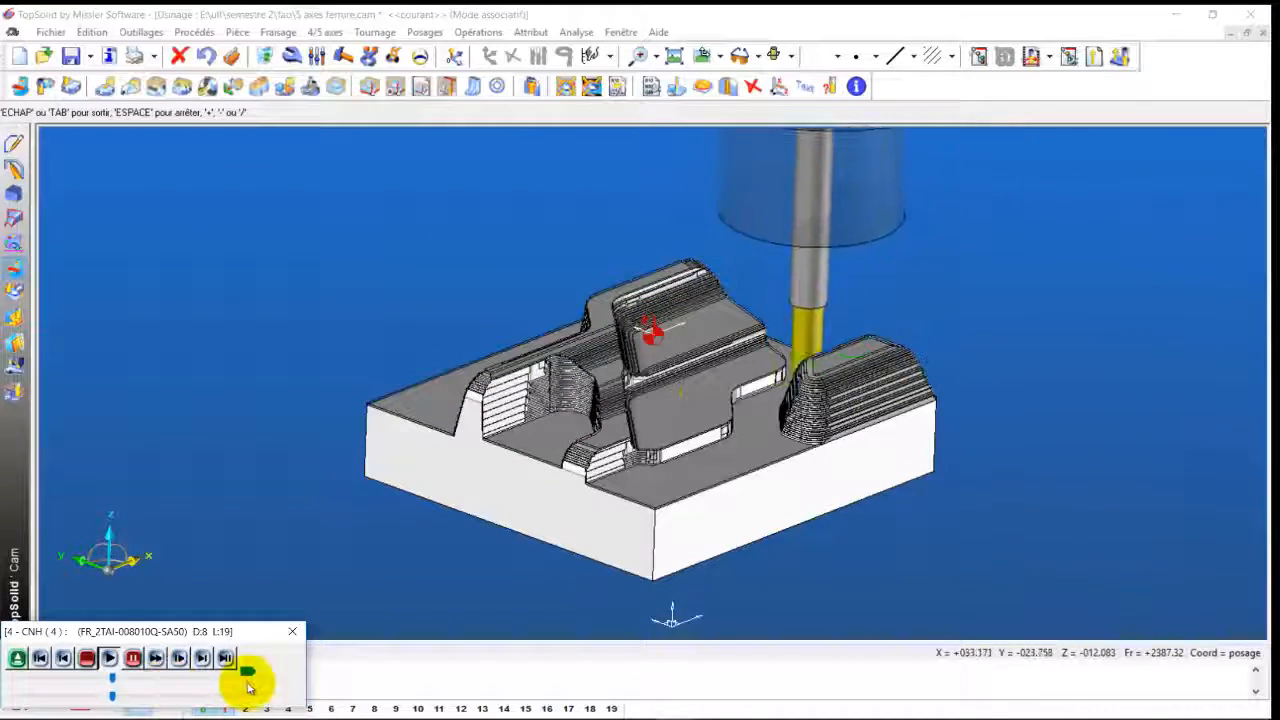
left_click(114, 656)
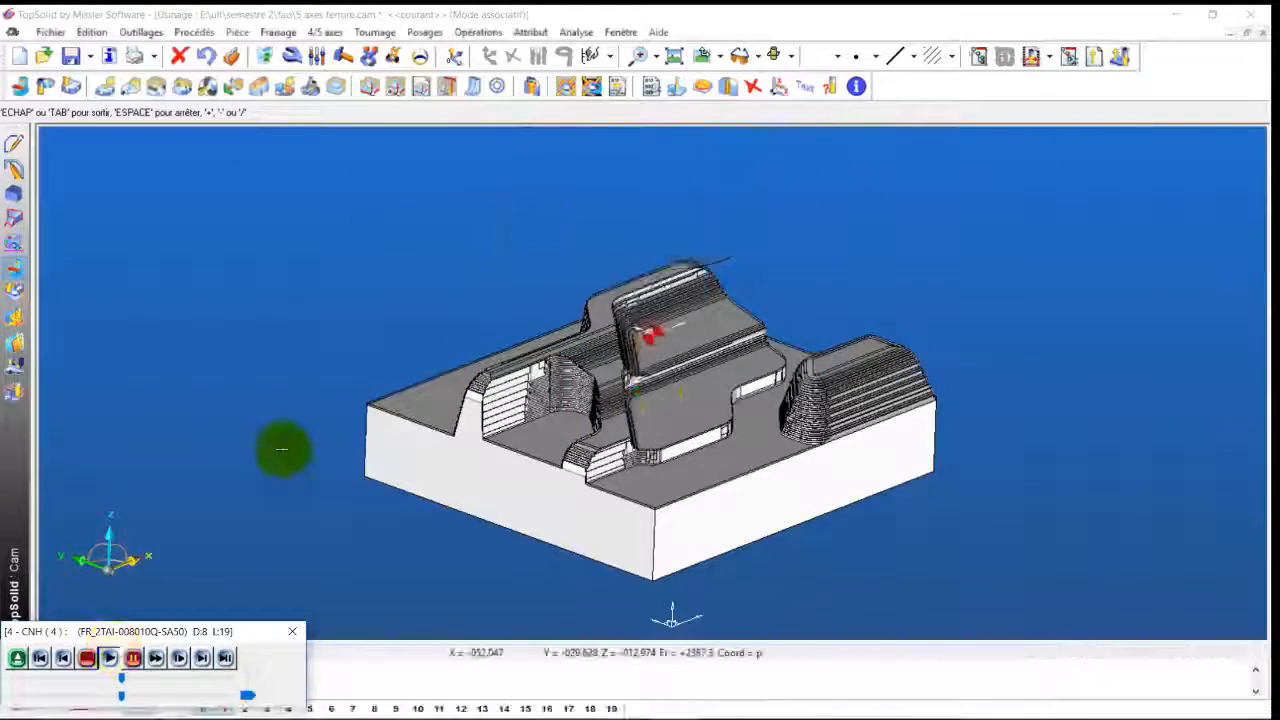
Edit the CNH finishing operation from the operations manager and replace its tool with a 12 mm hemispherical mill with 26 mm cutting length
left_click(978, 56)
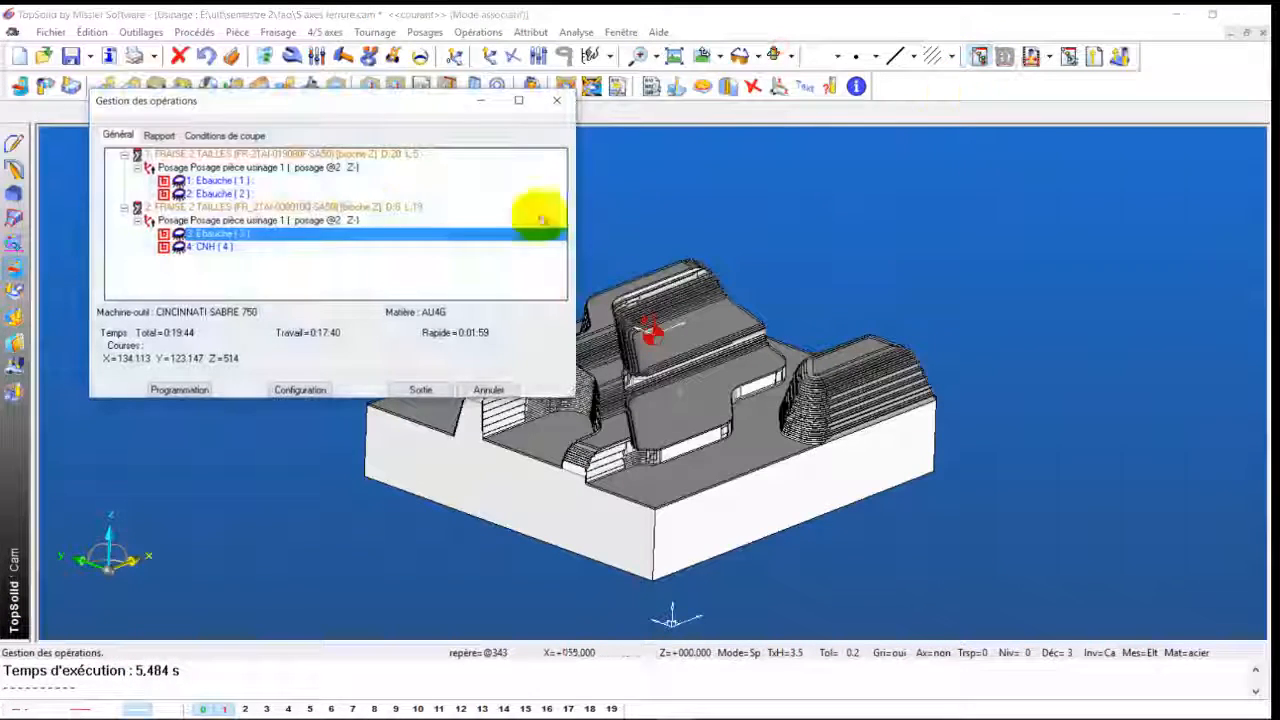
left_click(200, 247)
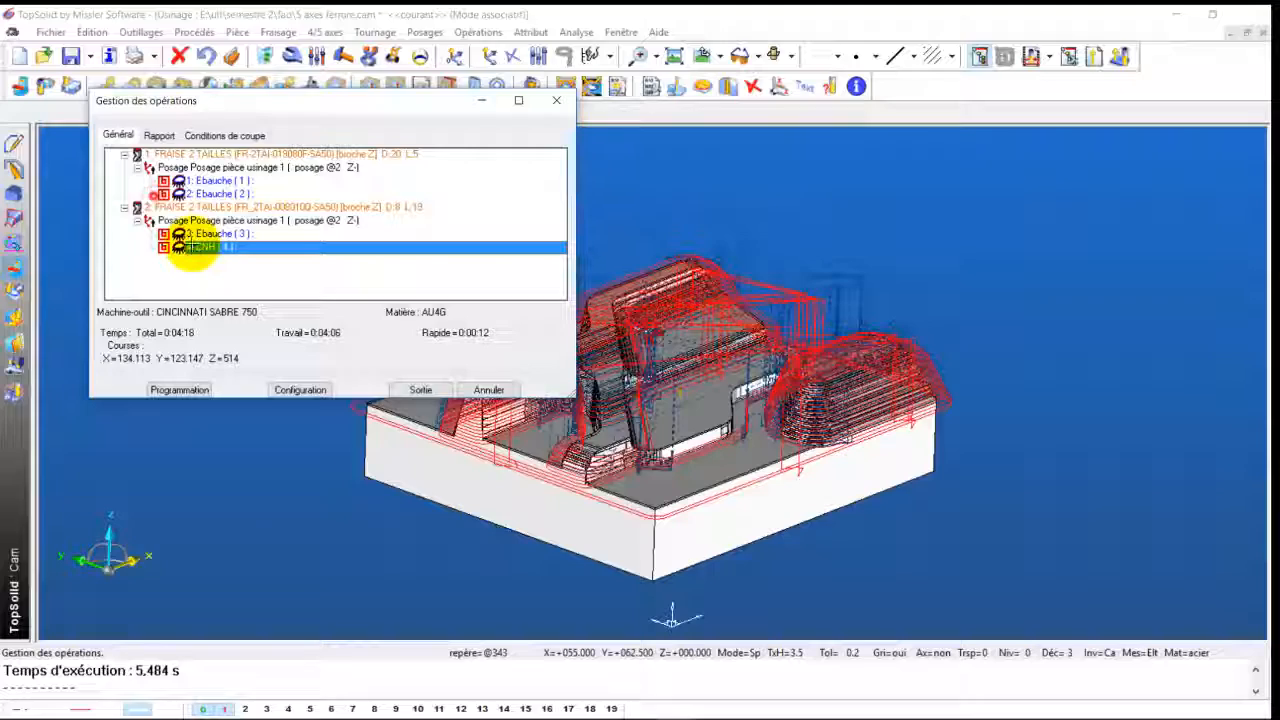
double_click(190, 247)
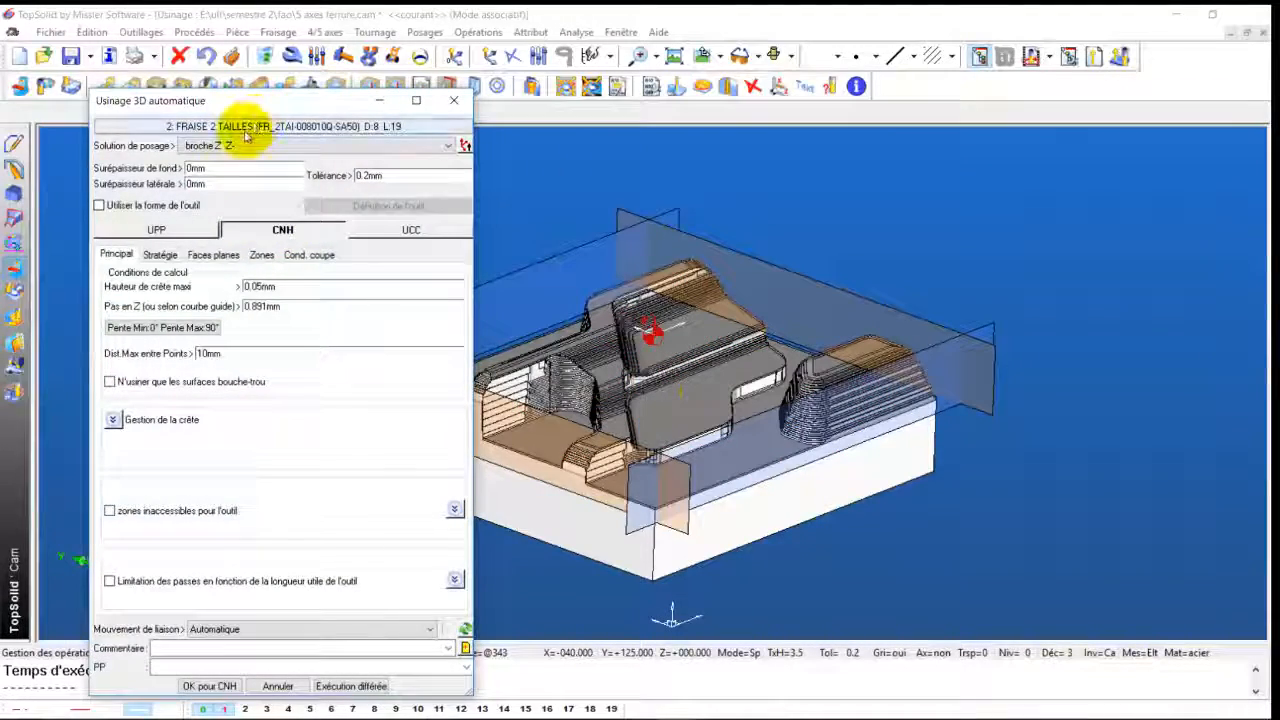
left_click(245, 128)
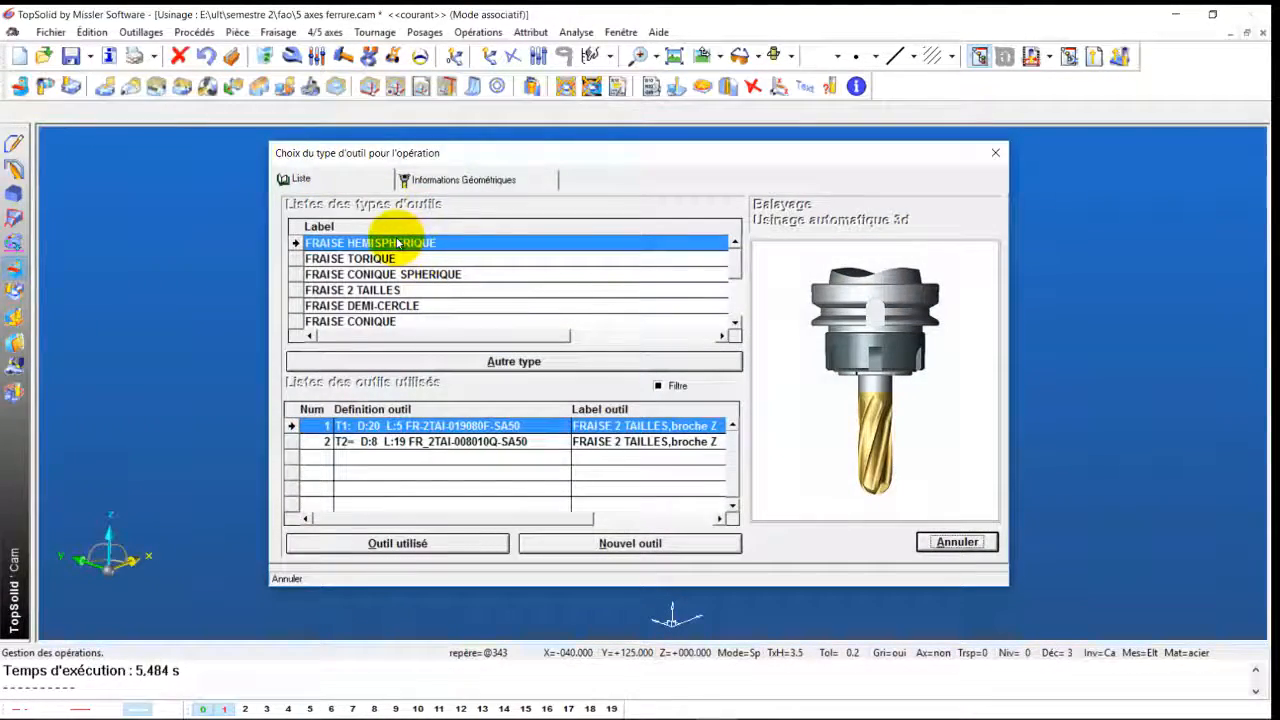
double_click(370, 245)
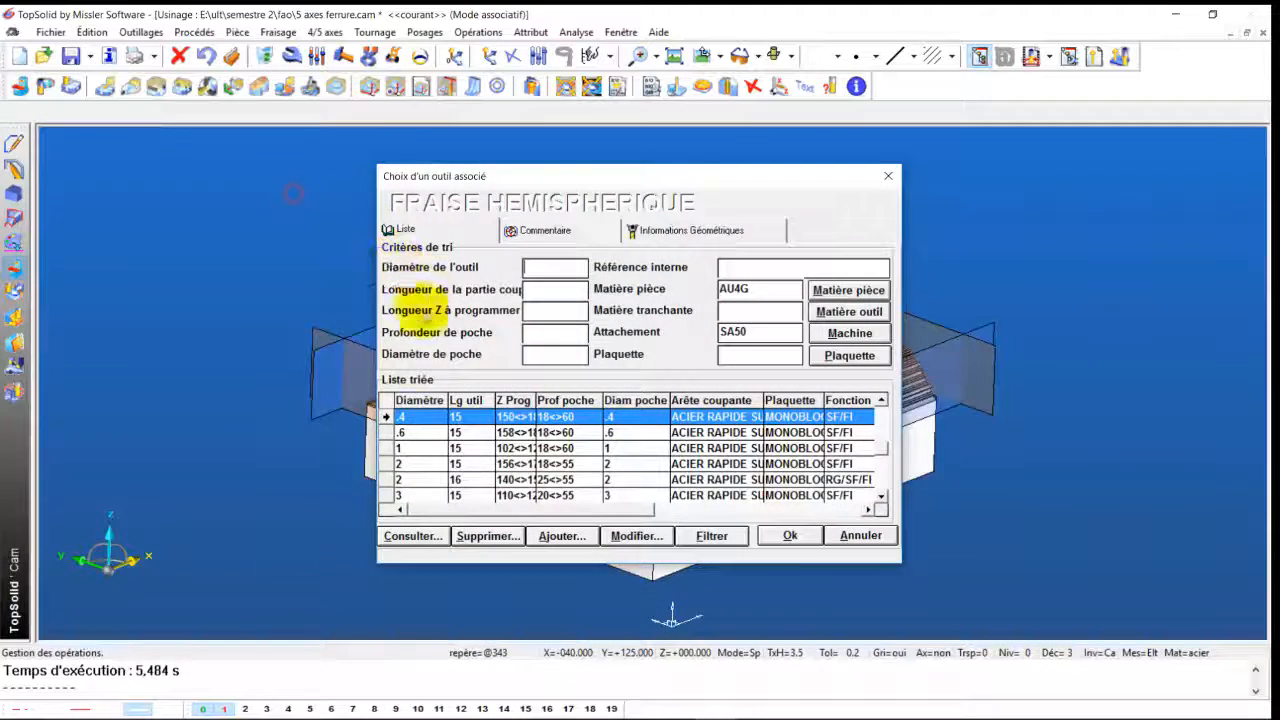
scroll(410, 480, "up", 2)
scroll(410, 480, "down", 4)
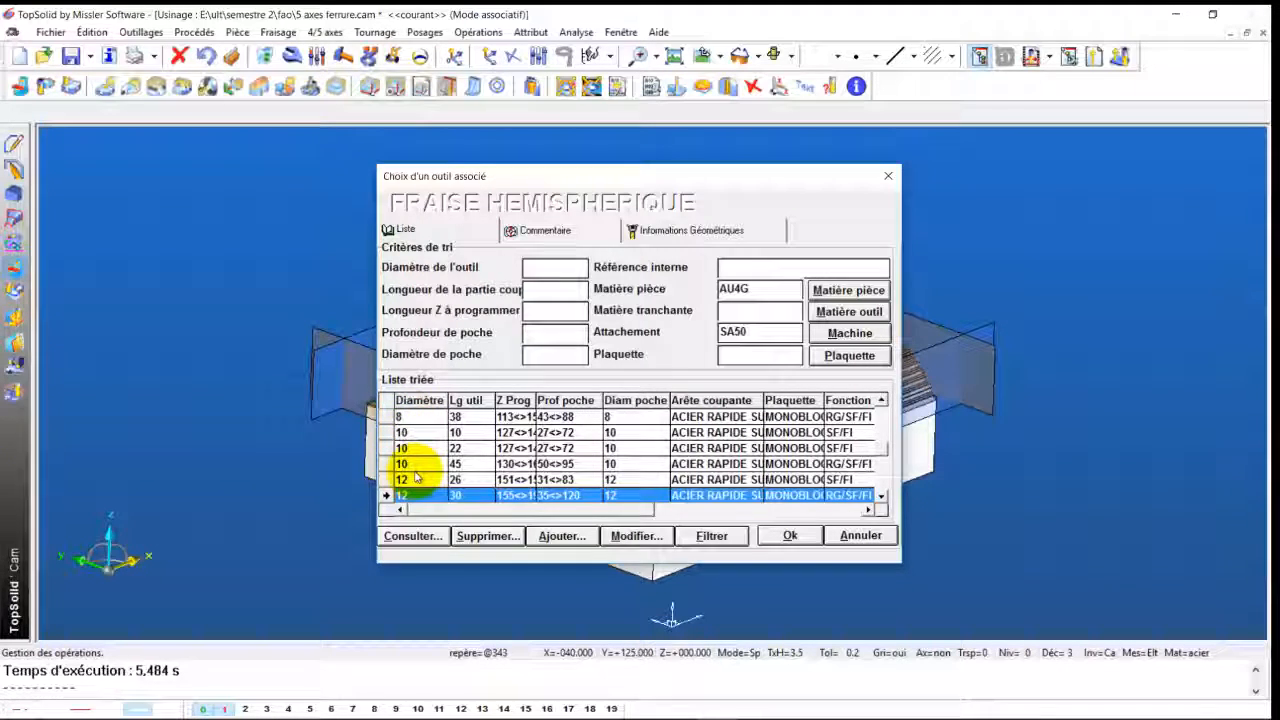
double_click(412, 479)
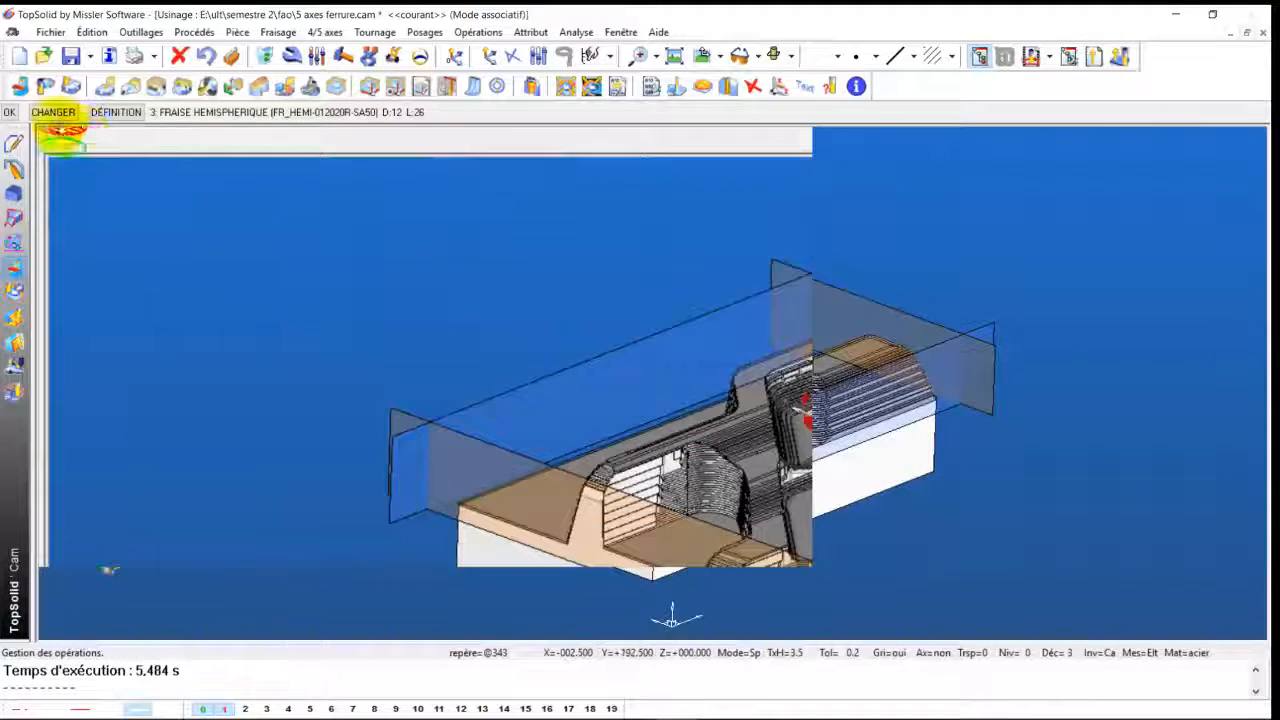
left_click(7, 114)
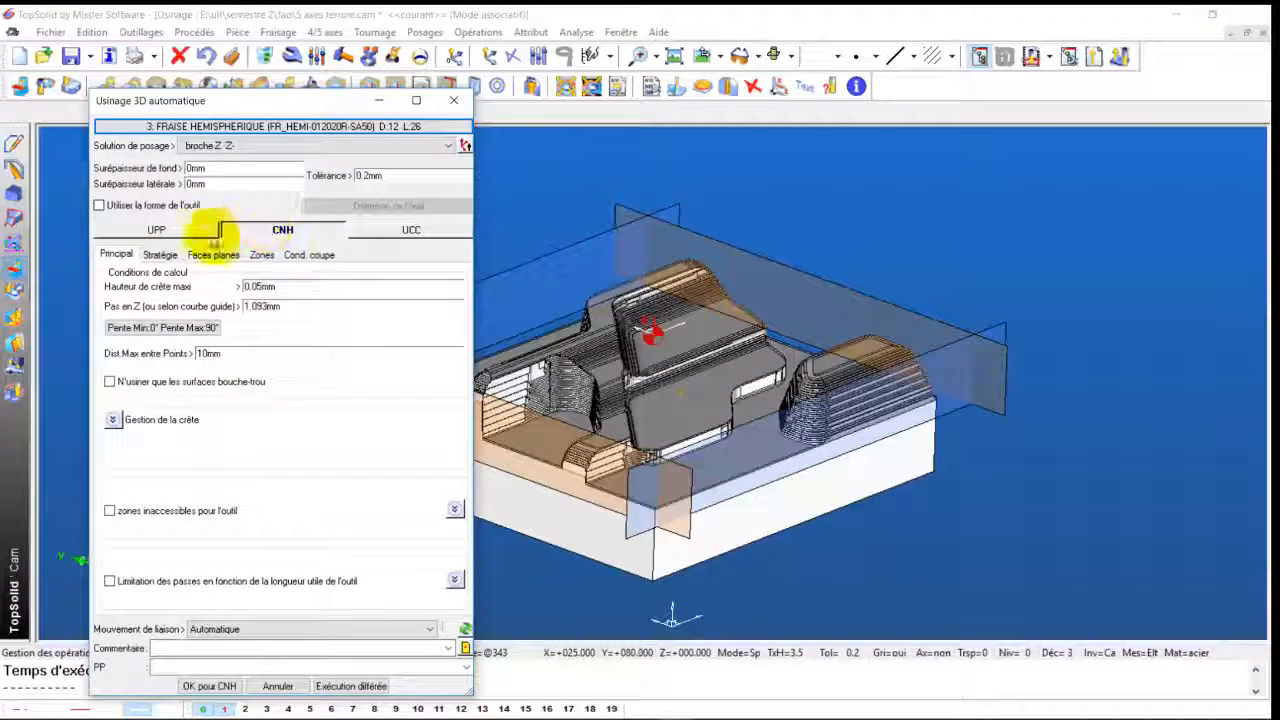
Check the machining order of the CNH operation, recompute it with the hemispherical mill and validate the machining
left_click(162, 256)
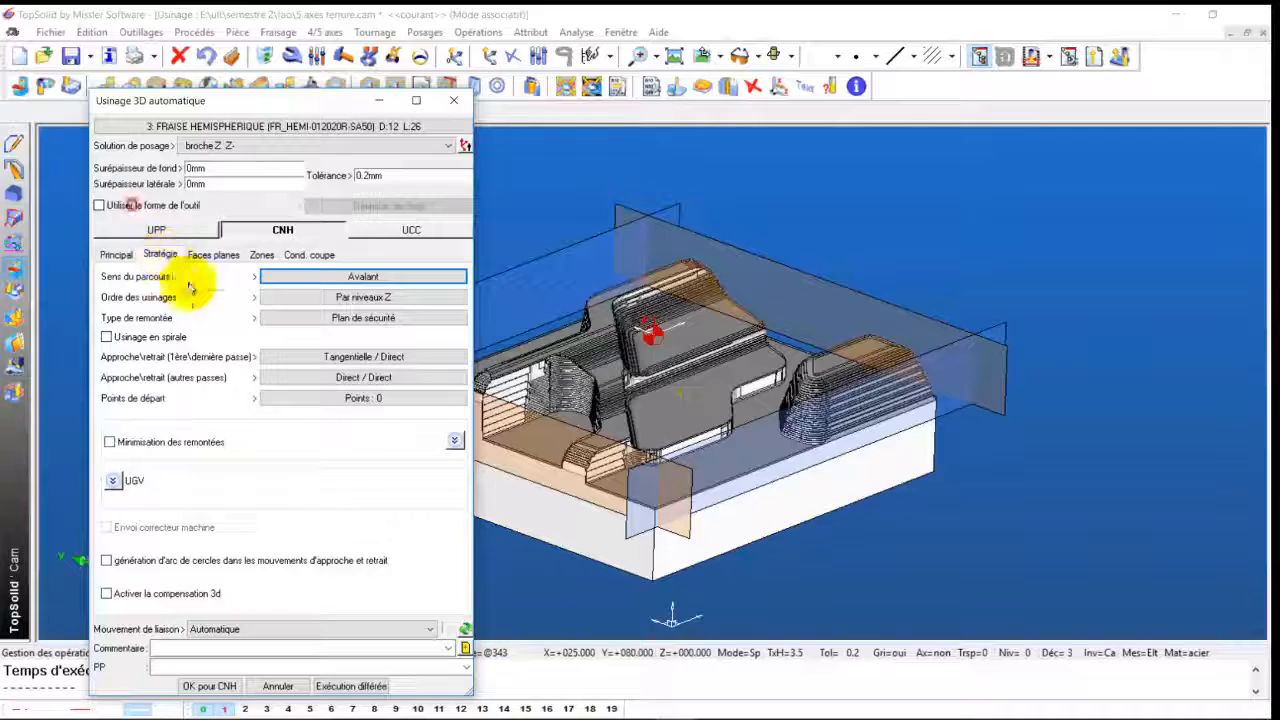
left_click(337, 296)
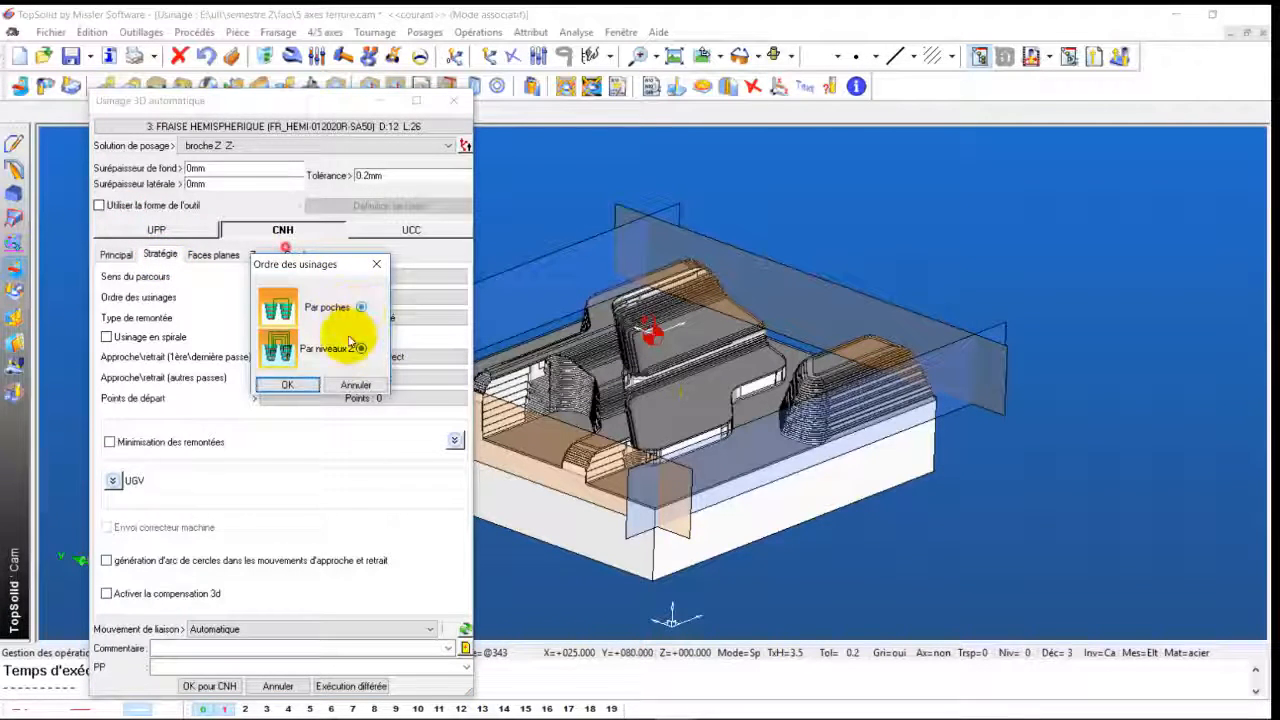
left_click(290, 385)
left_click(200, 686)
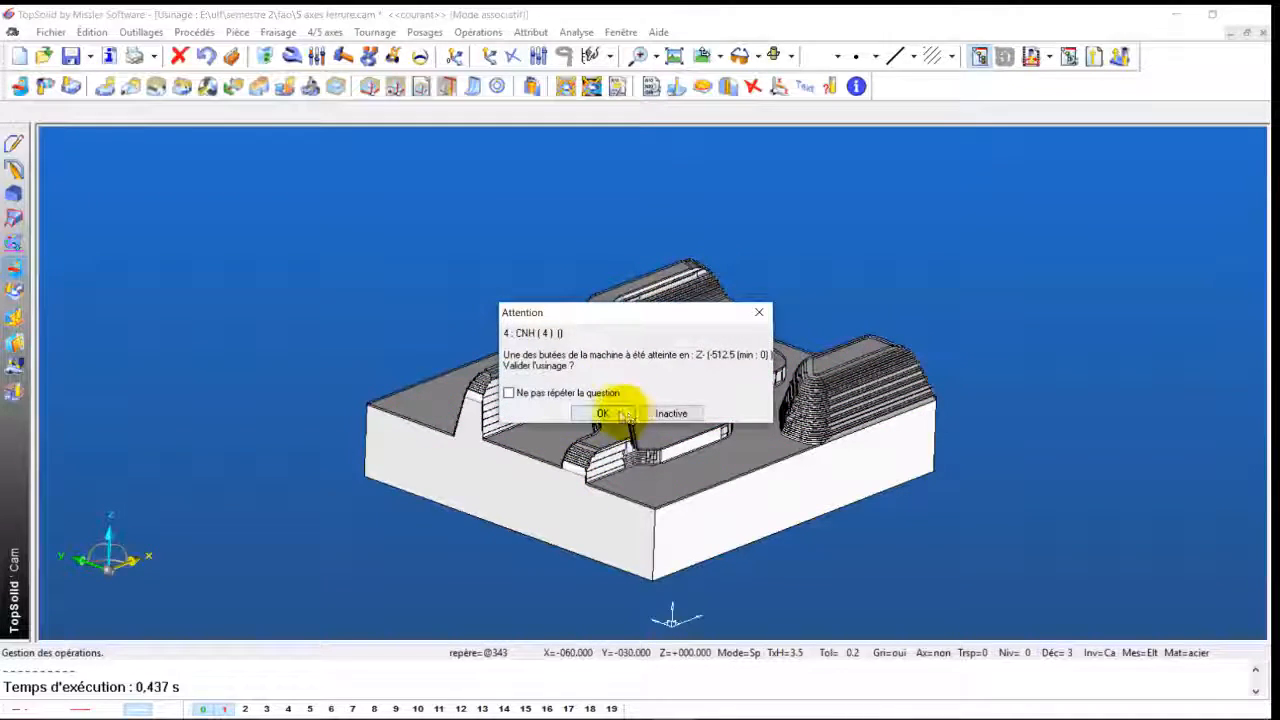
left_click(622, 414)
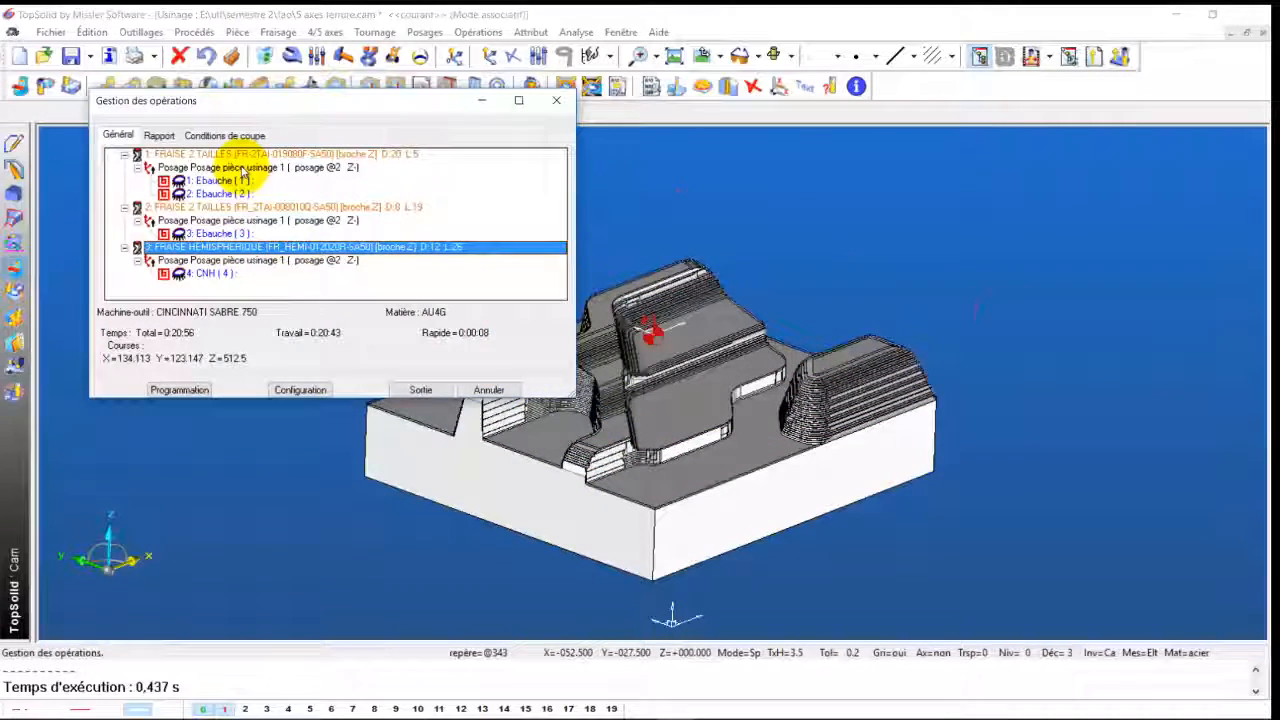
mouse_move(243, 158)
left_mouse_down()
mouse_move(206, 214)
mouse_move(207, 279)
left_mouse_up()
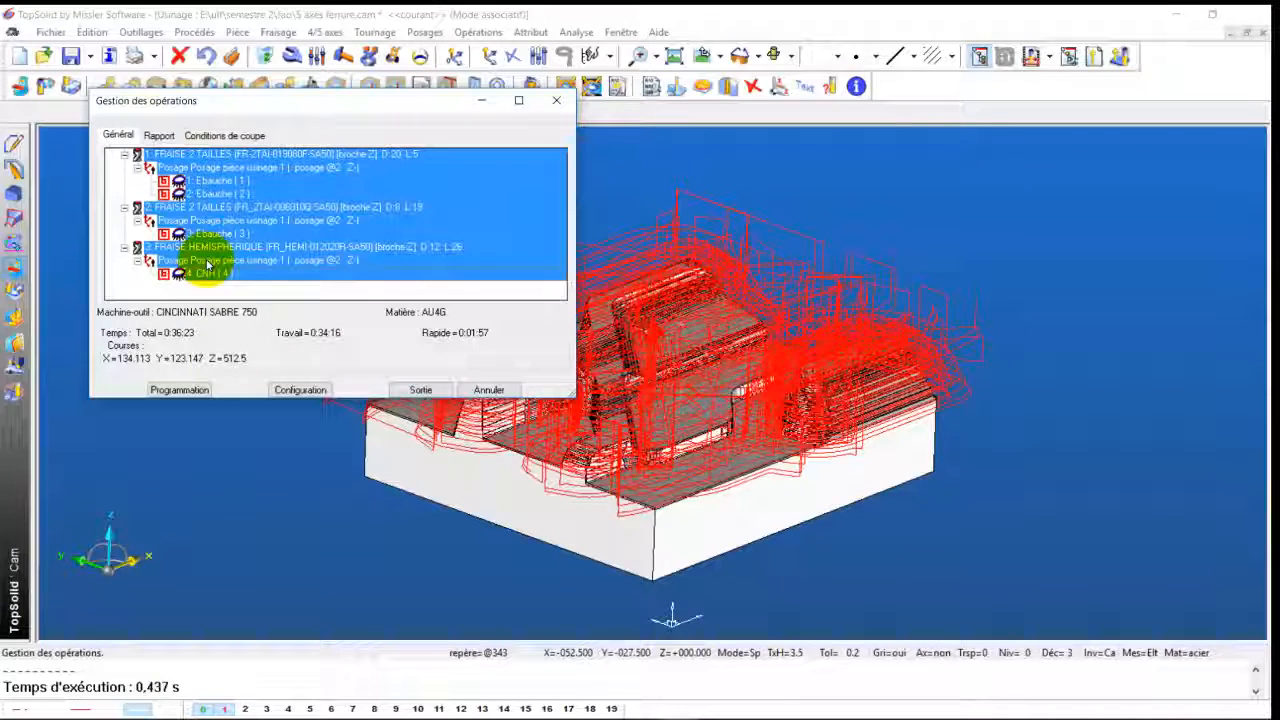
right_click(208, 258)
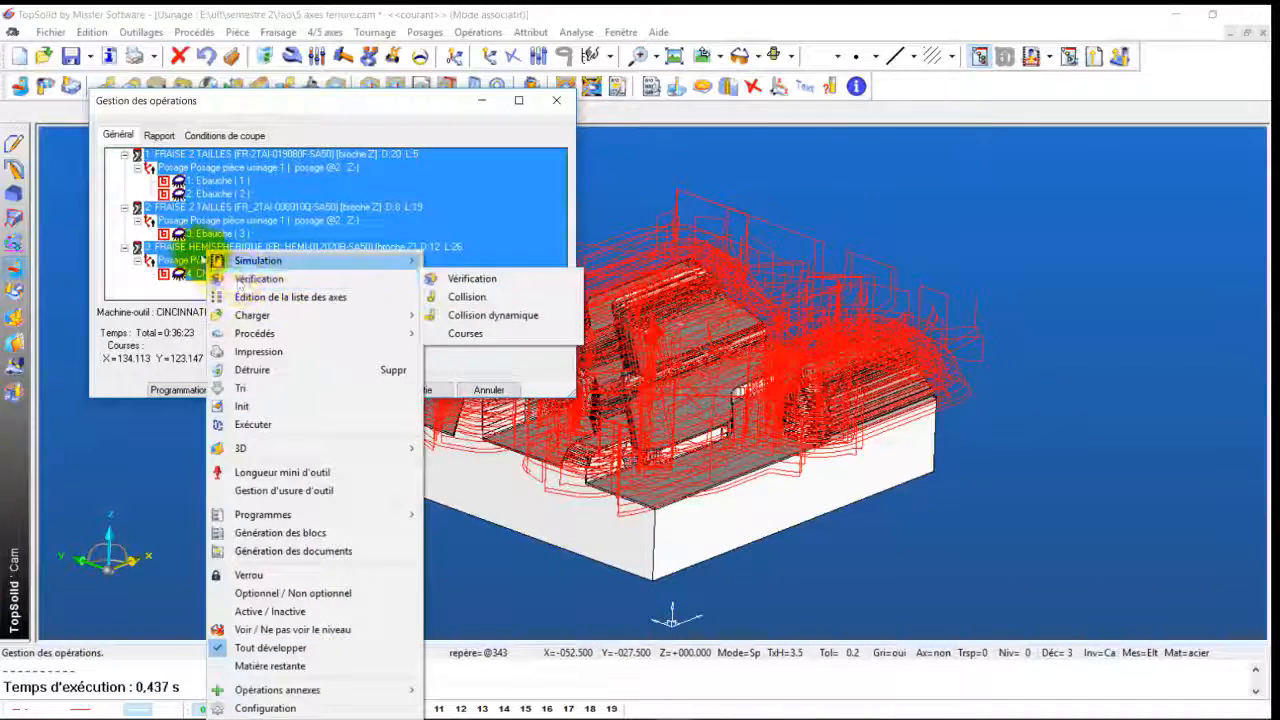
left_click(172, 248)
Simulate the toolpath of the CNH finishing operation with the 12 mm hemispherical mill, then return to the operations manager
left_click(172, 272)
right_click(190, 272)
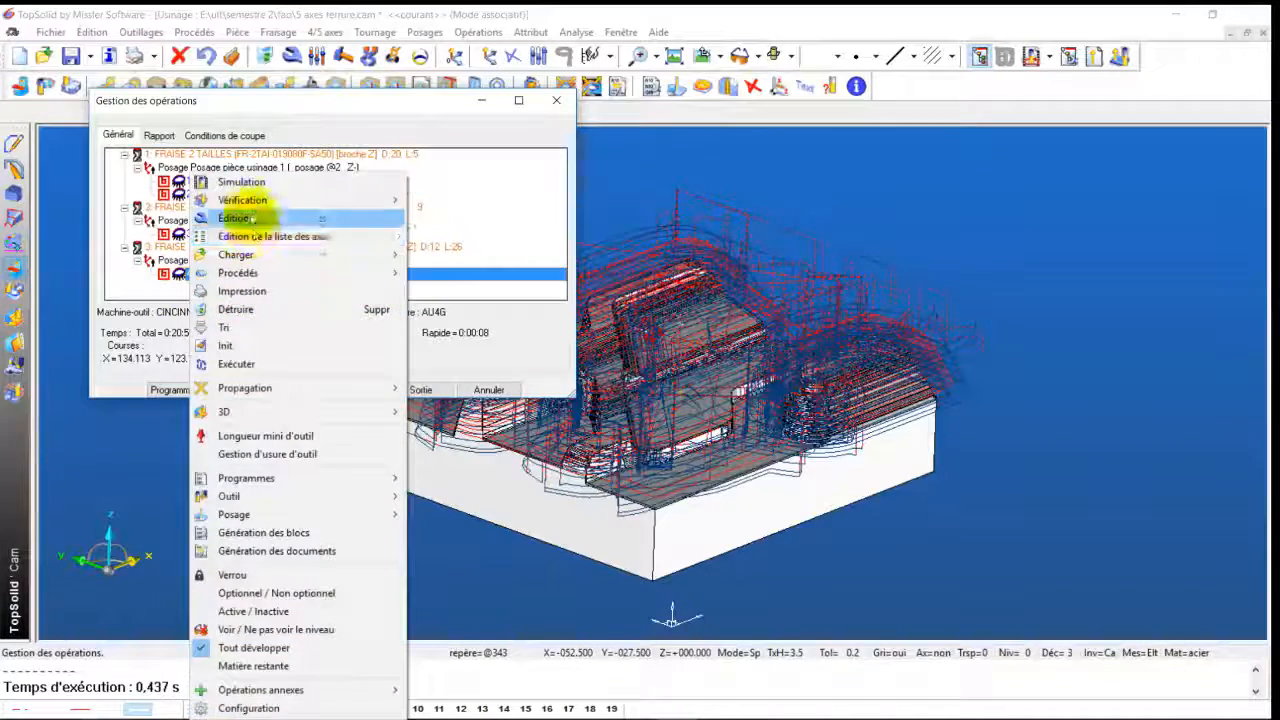
left_click(238, 182)
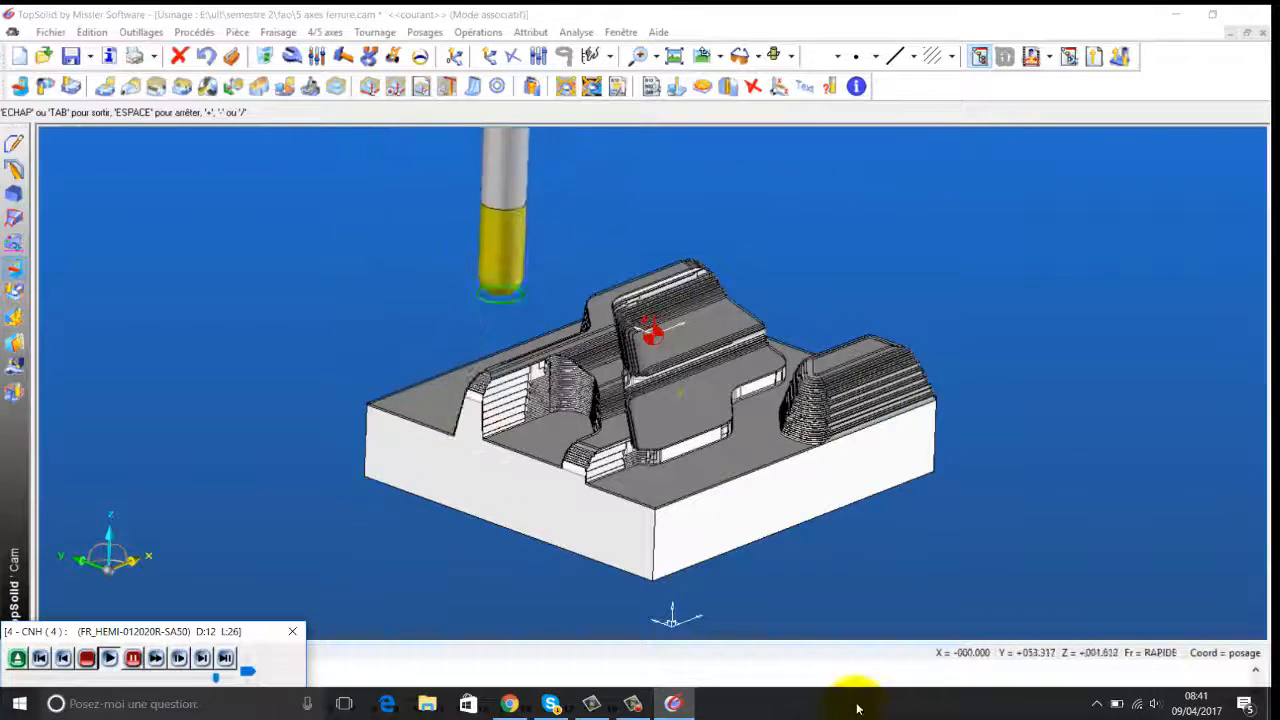
left_click(609, 537)
left_click(981, 57)
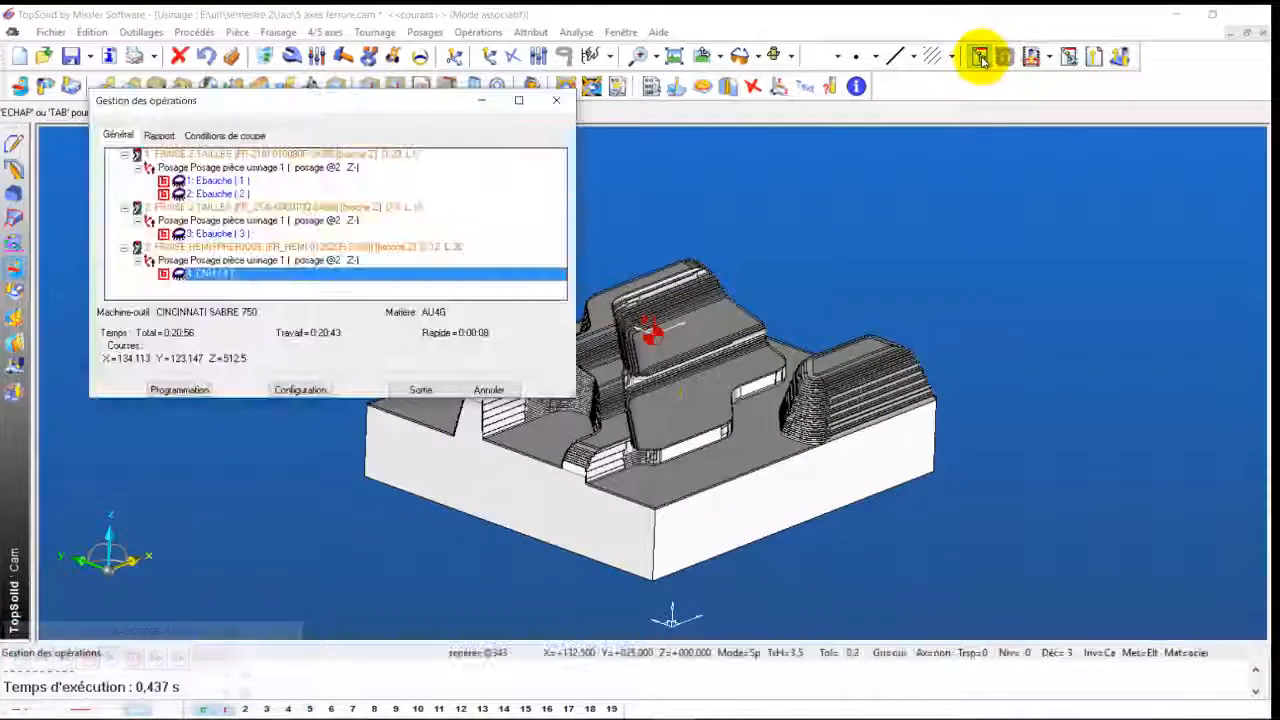
Run the material-removal verification of the CNH finishing operation and leave it once the machining has been checked
right_click(207, 278)
mouse_move(403, 205)
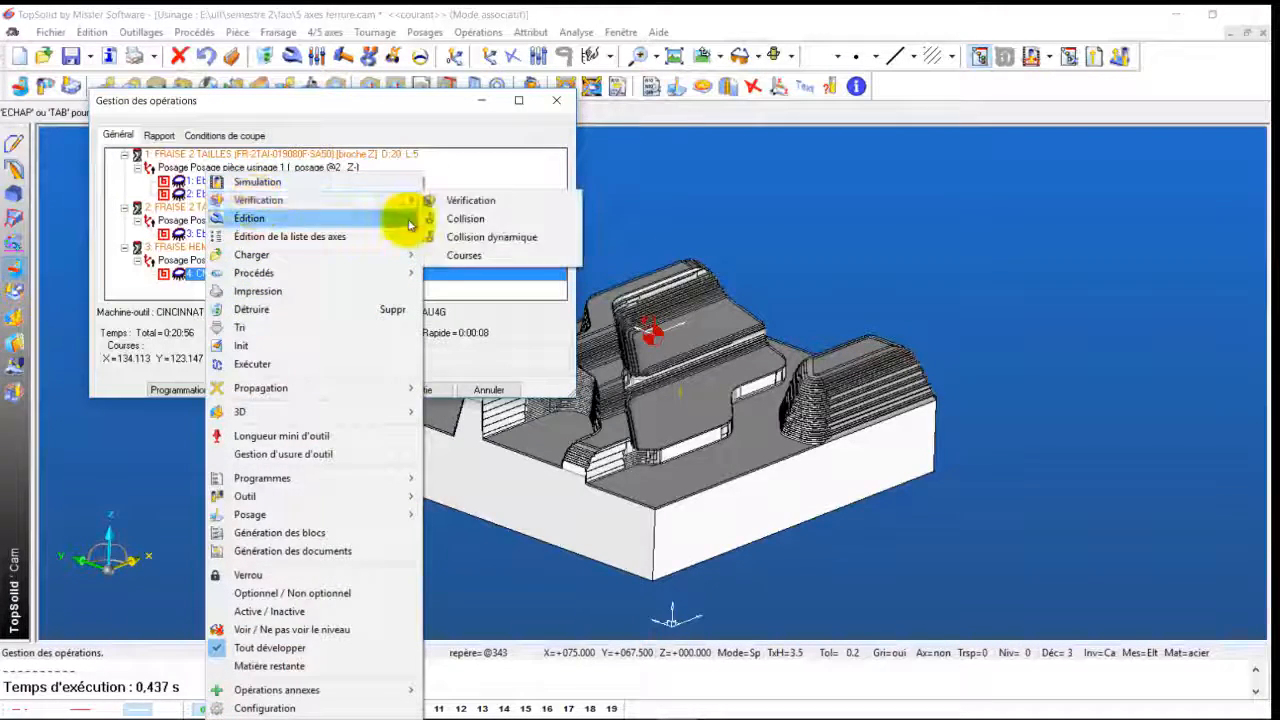
left_click(449, 200)
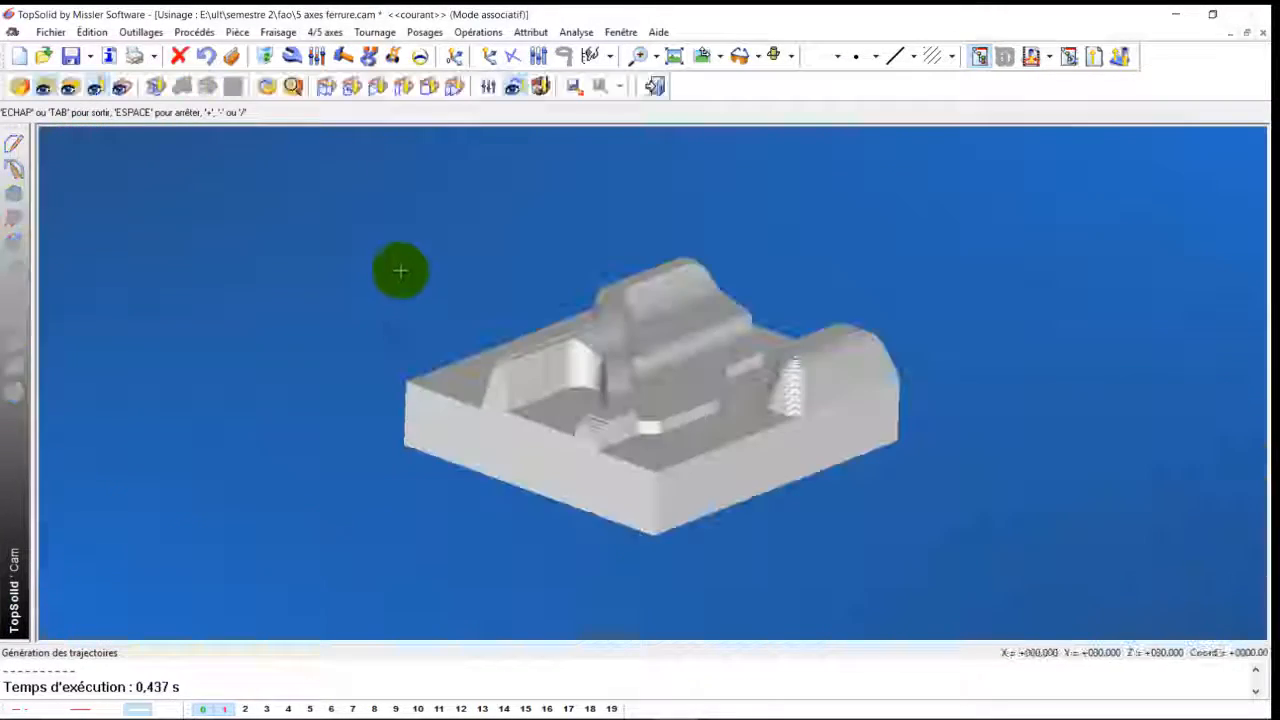
left_click(500, 214)
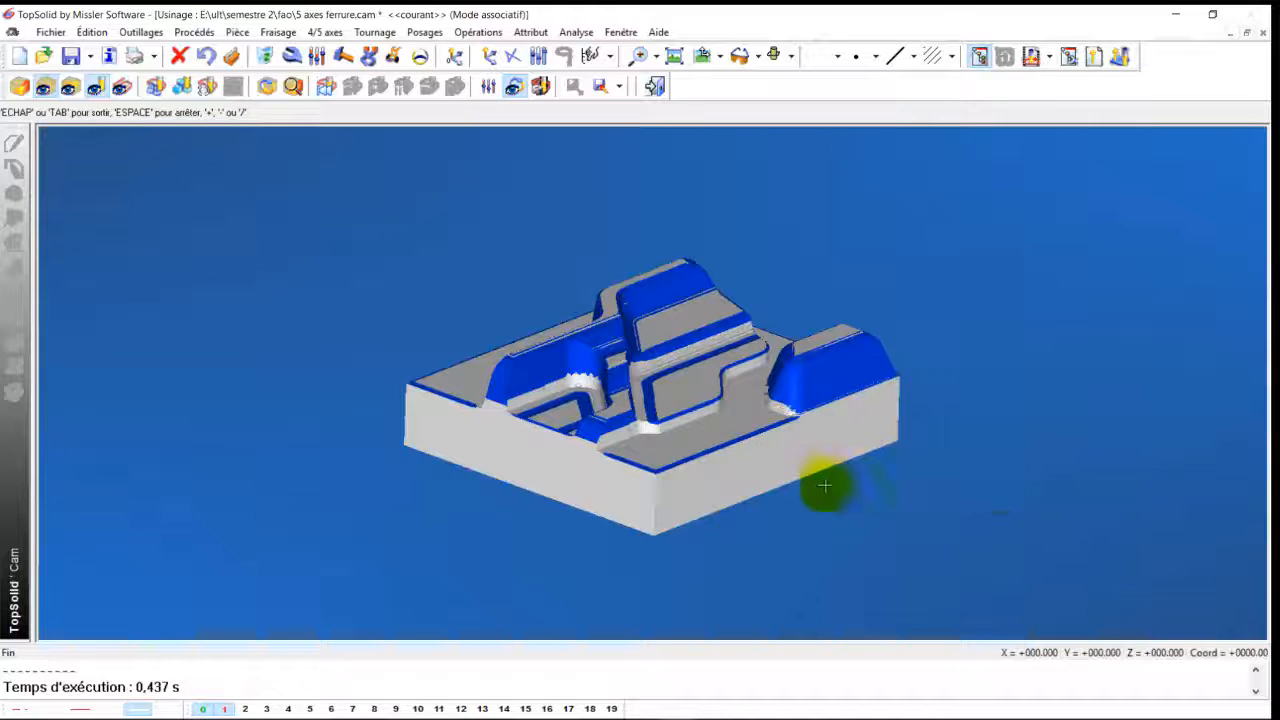
left_click(656, 86)
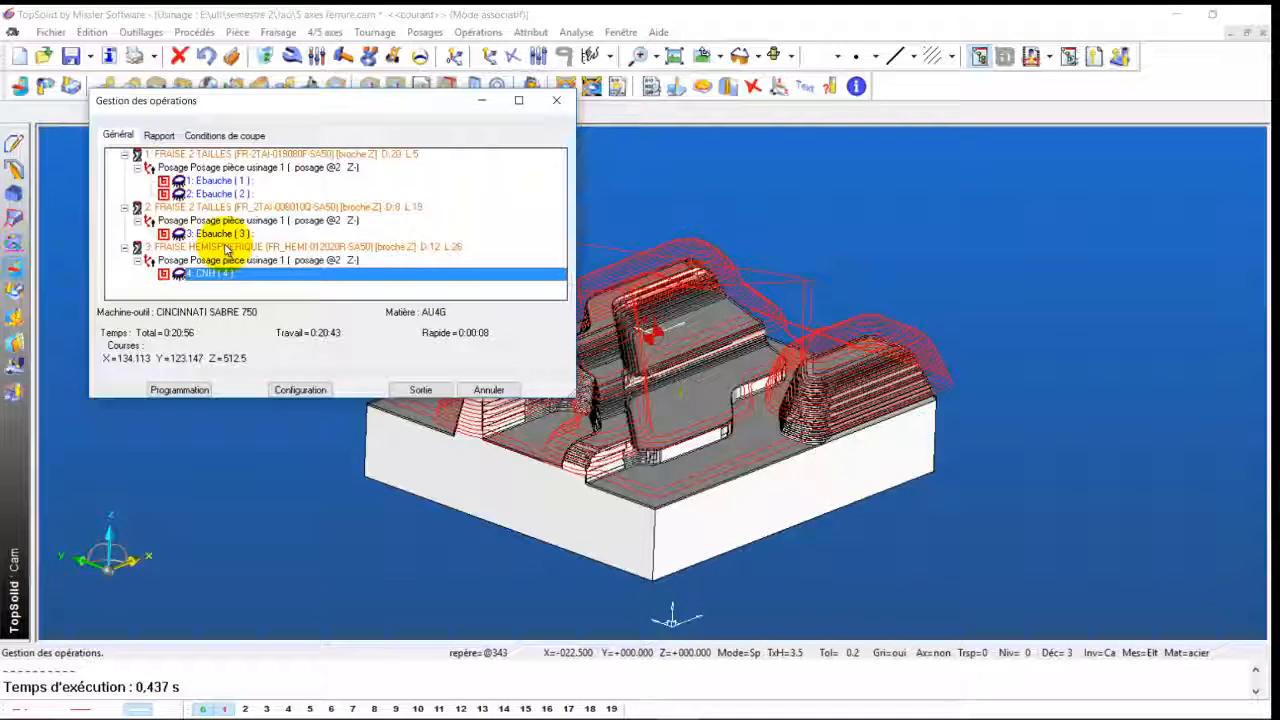
Replace the CNH operation's tool with an 8 mm hemispherical mill with 19 mm cutting length
double_click(226, 247)
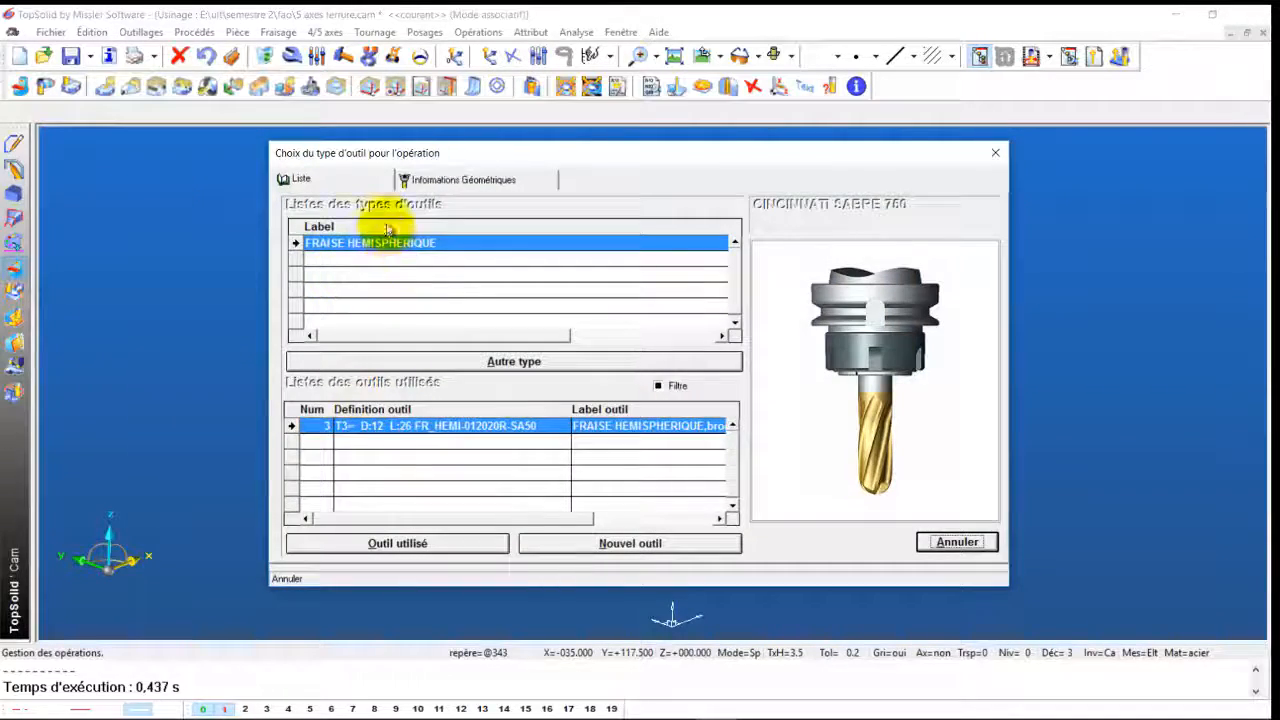
double_click(380, 246)
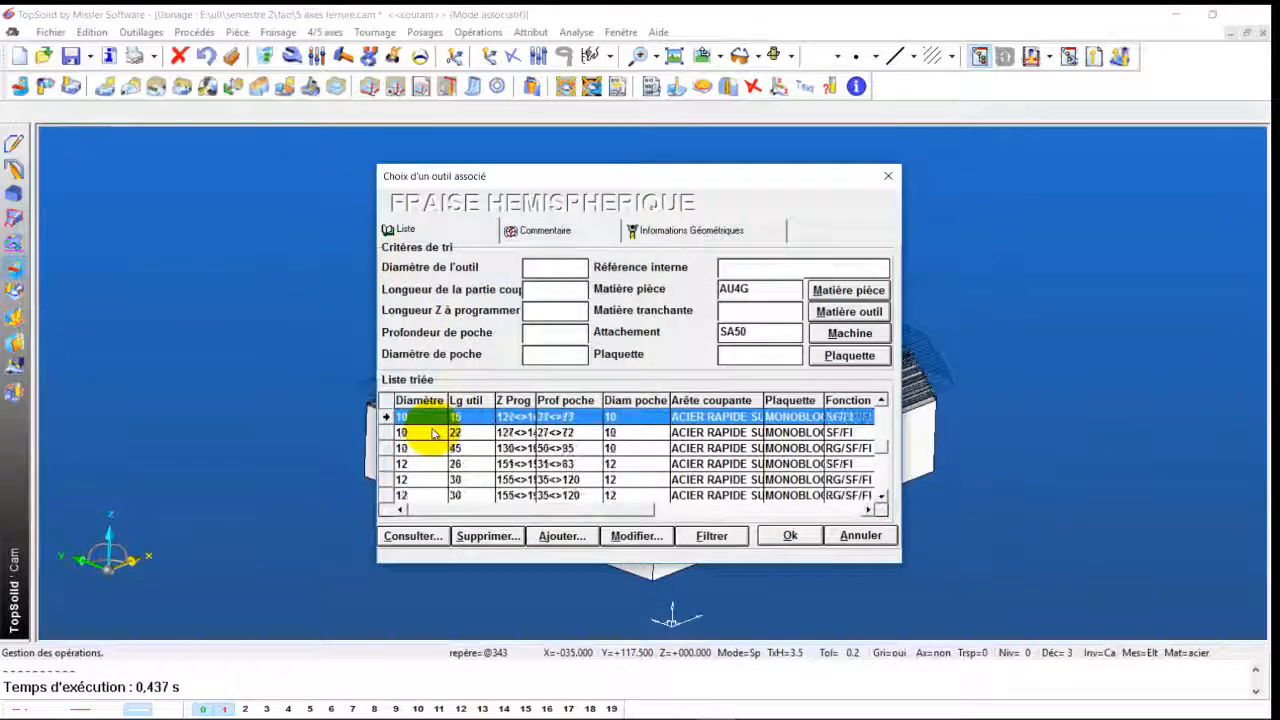
double_click(417, 416)
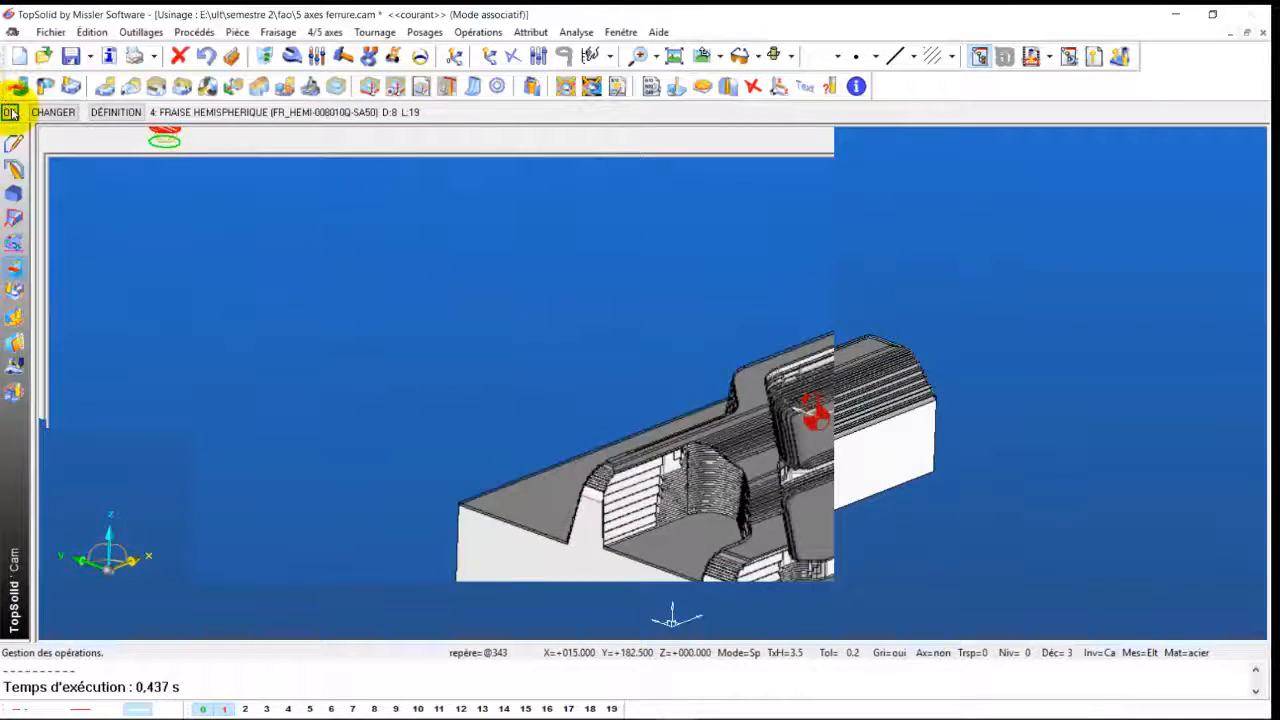
left_click(10, 112)
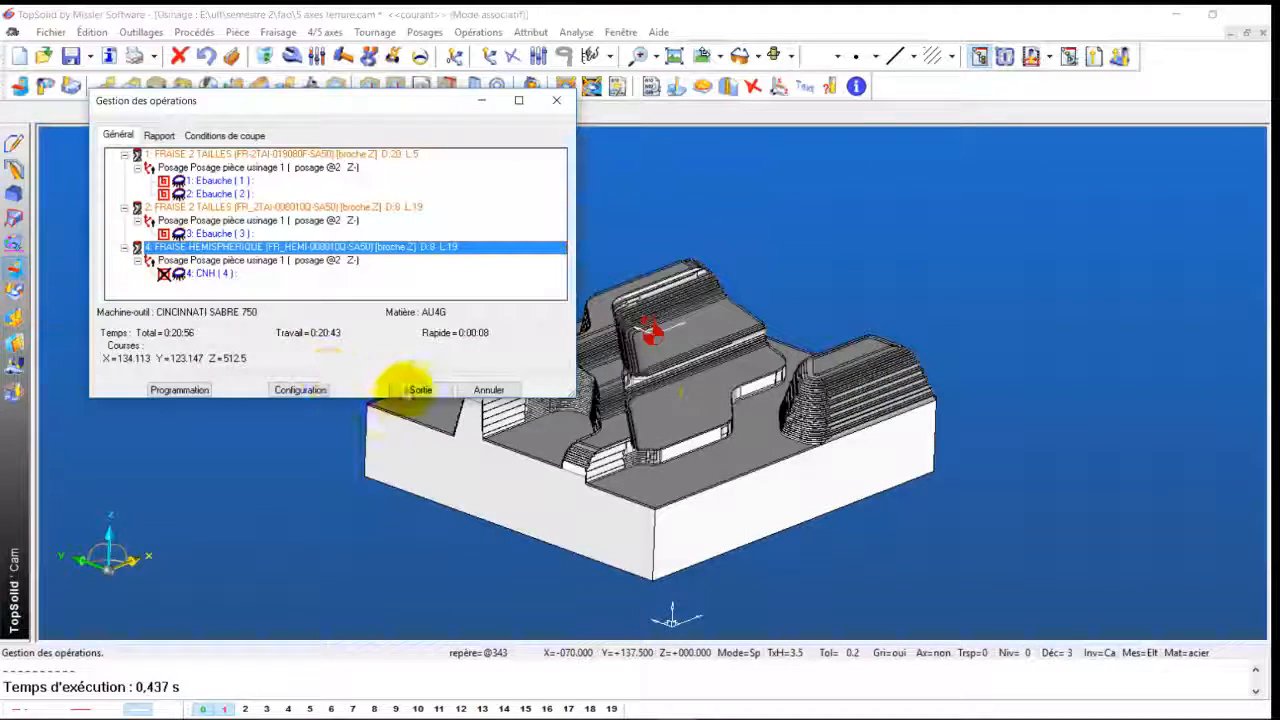
Exit the operations manager and re-execute the machining operations so that CNH is recalculated with the new tool
left_click(419, 390)
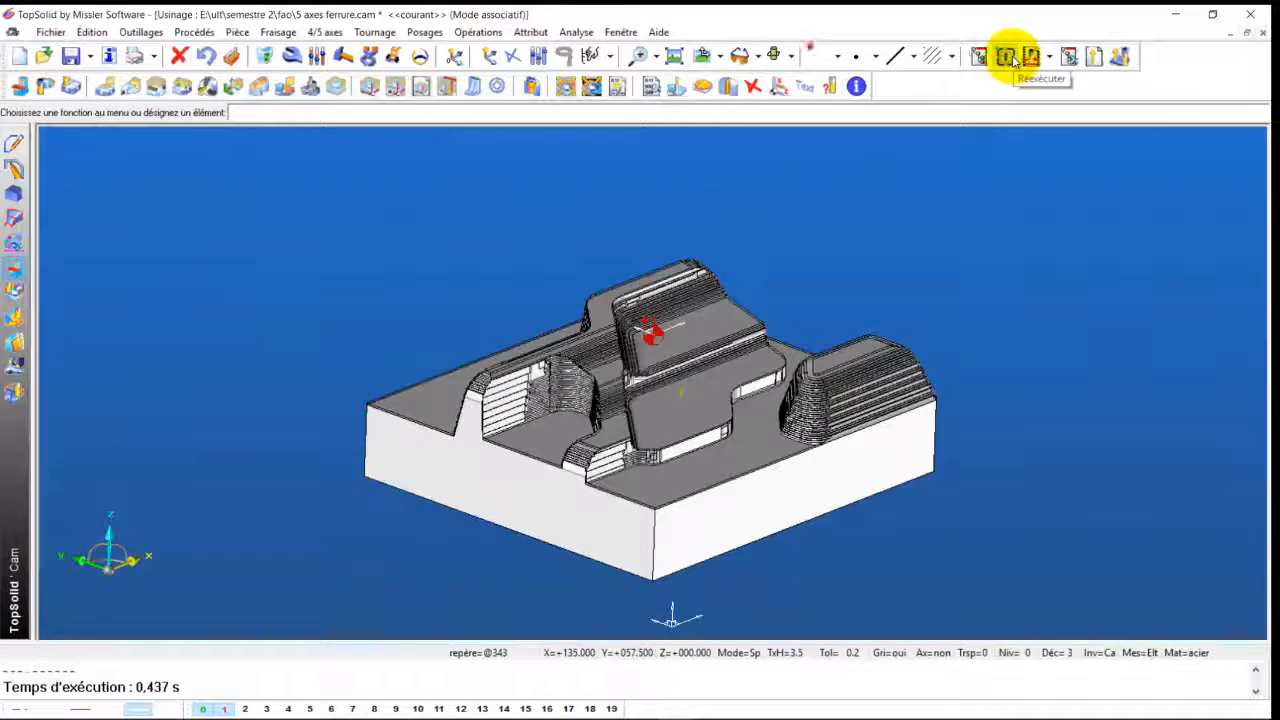
left_click(1010, 58)
left_click(582, 410)
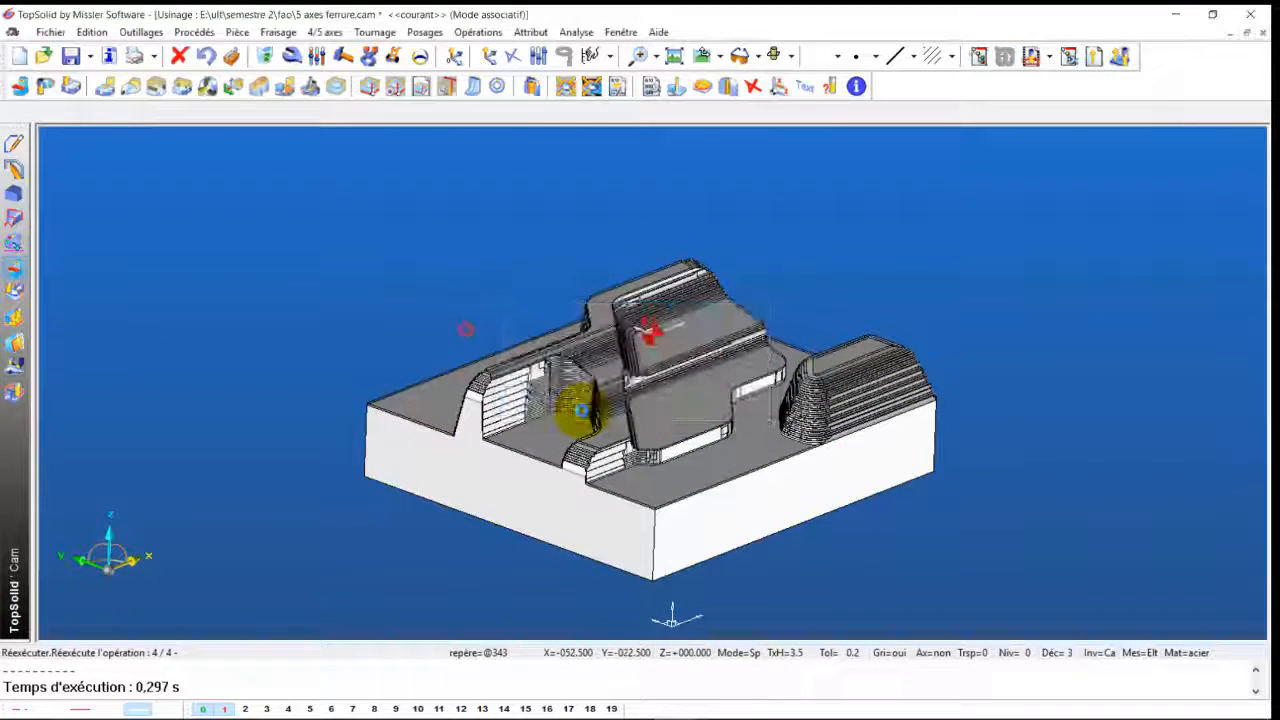
left_click(52, 86)
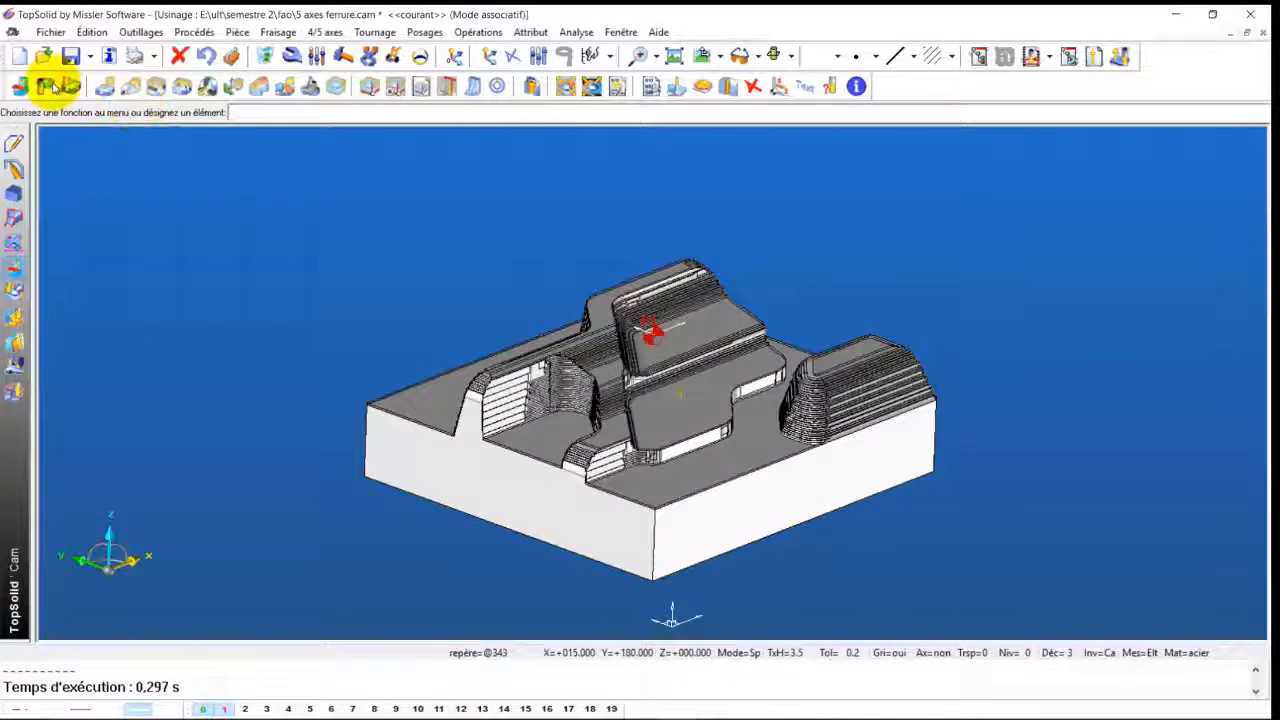
Duplicate the CNH operation in the operations manager and edit the copy to use UPP parallel-plane machining
left_click(975, 55)
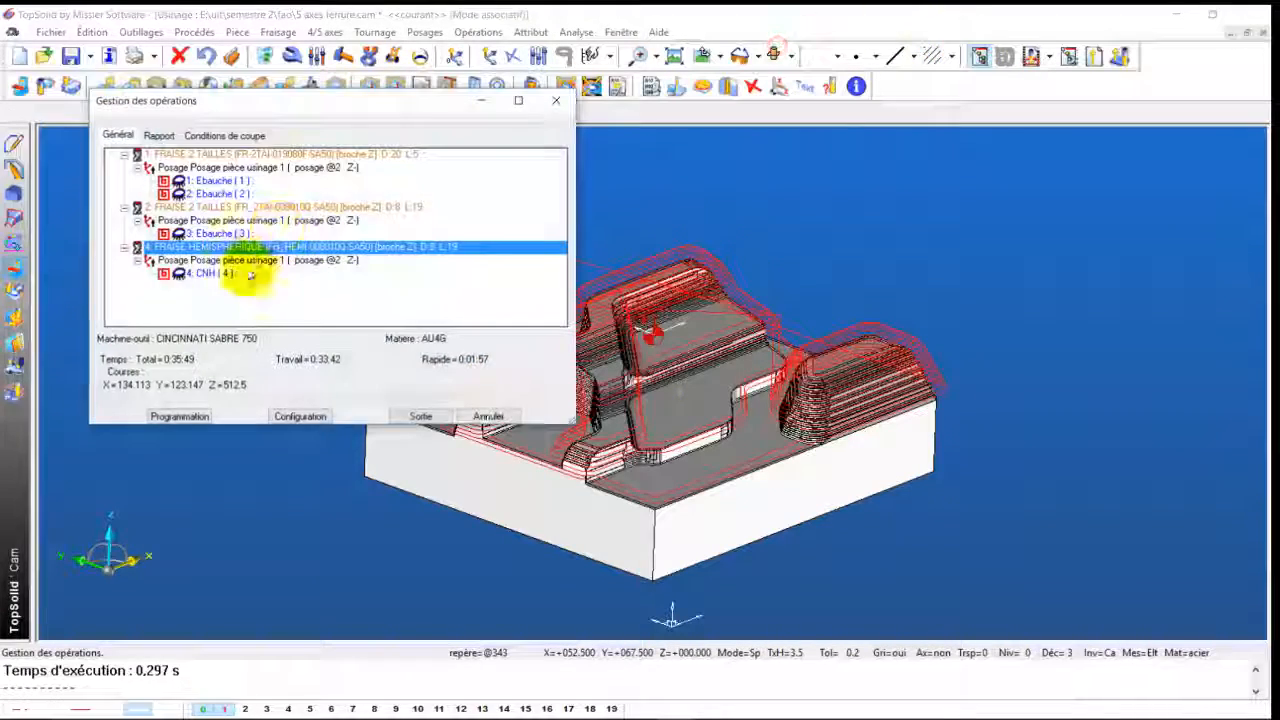
left_click(250, 274)
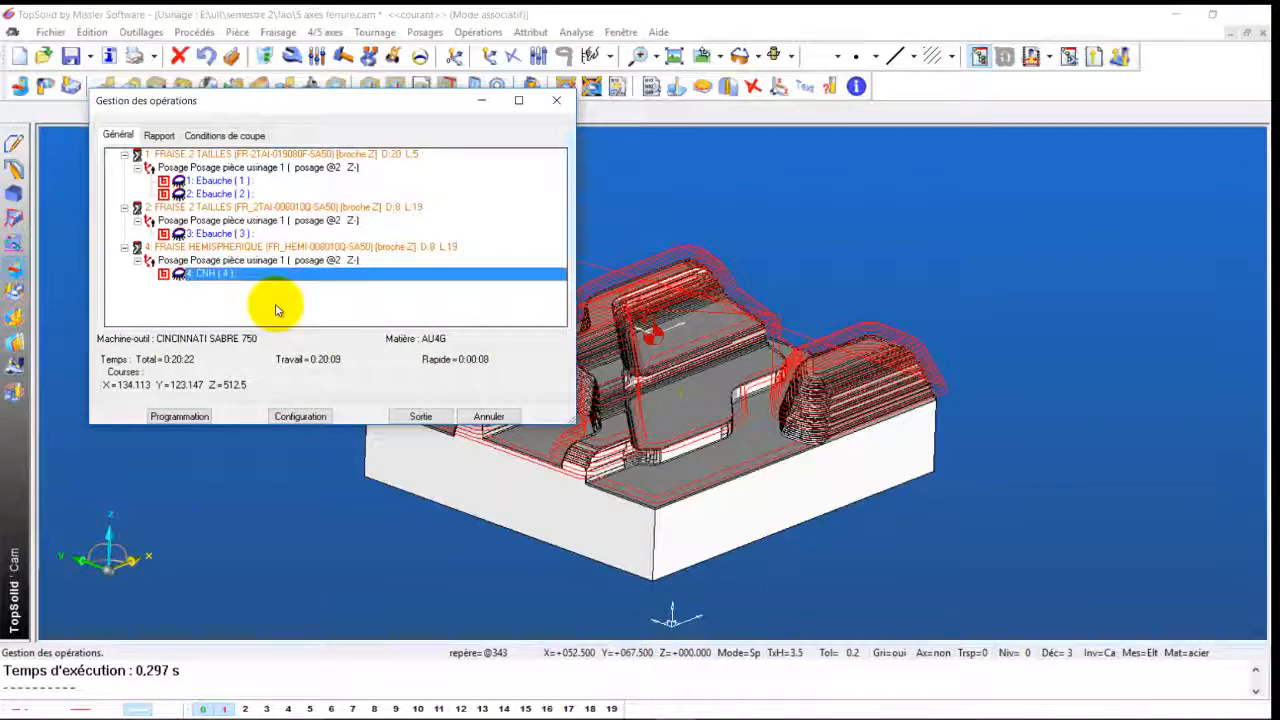
key("ctrl+v")
double_click(188, 286)
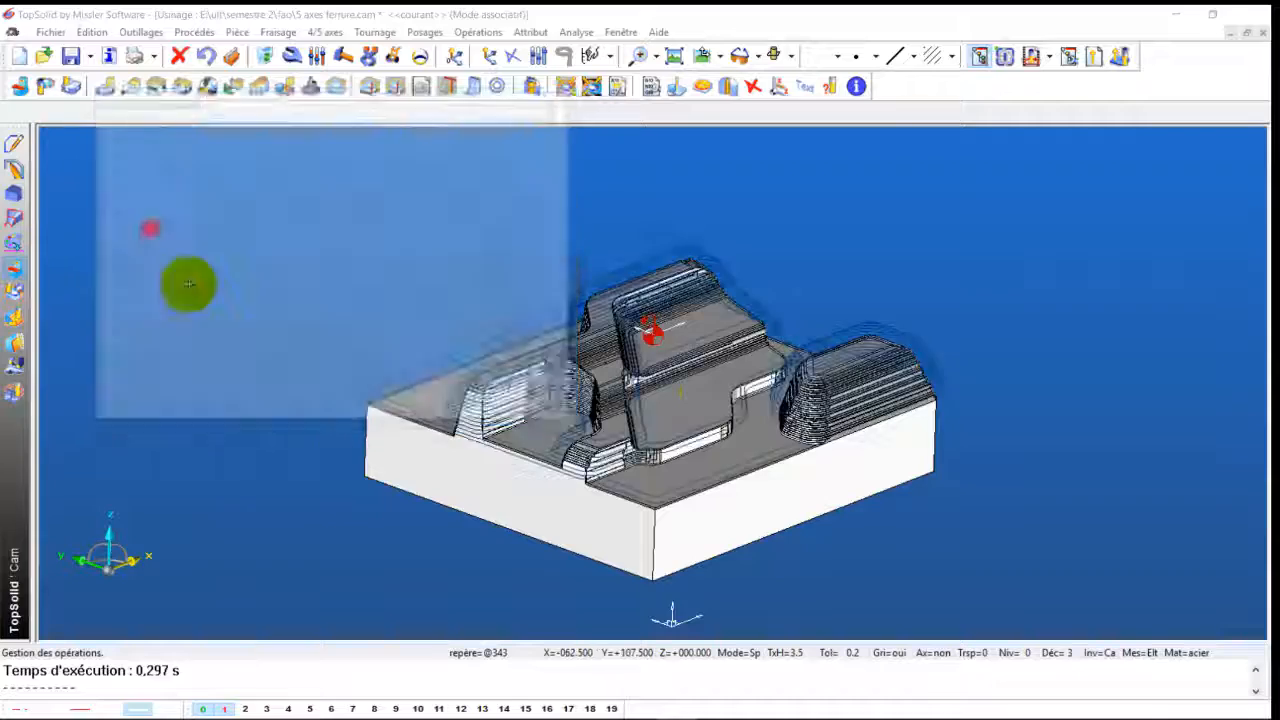
left_click(185, 229)
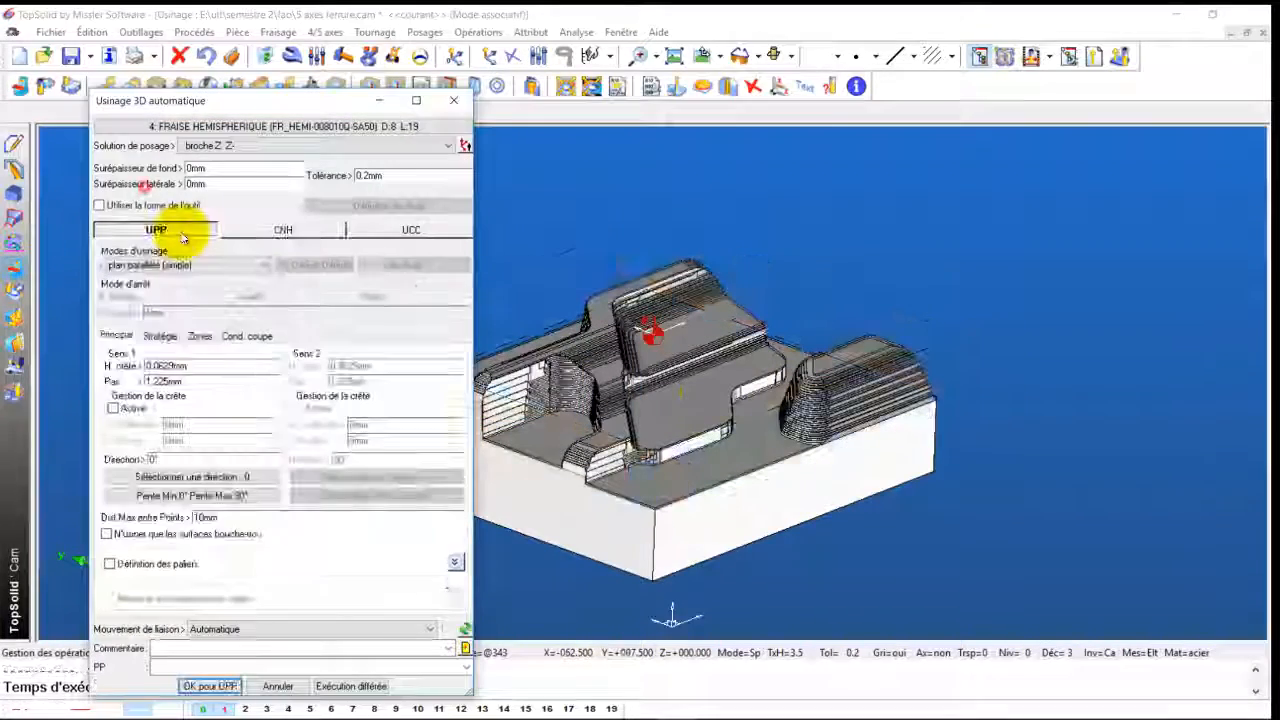
Limit the UPP machining zone to a minimum Z of -20 mm and set the cutting speed to 100 m/mn
left_click(200, 337)
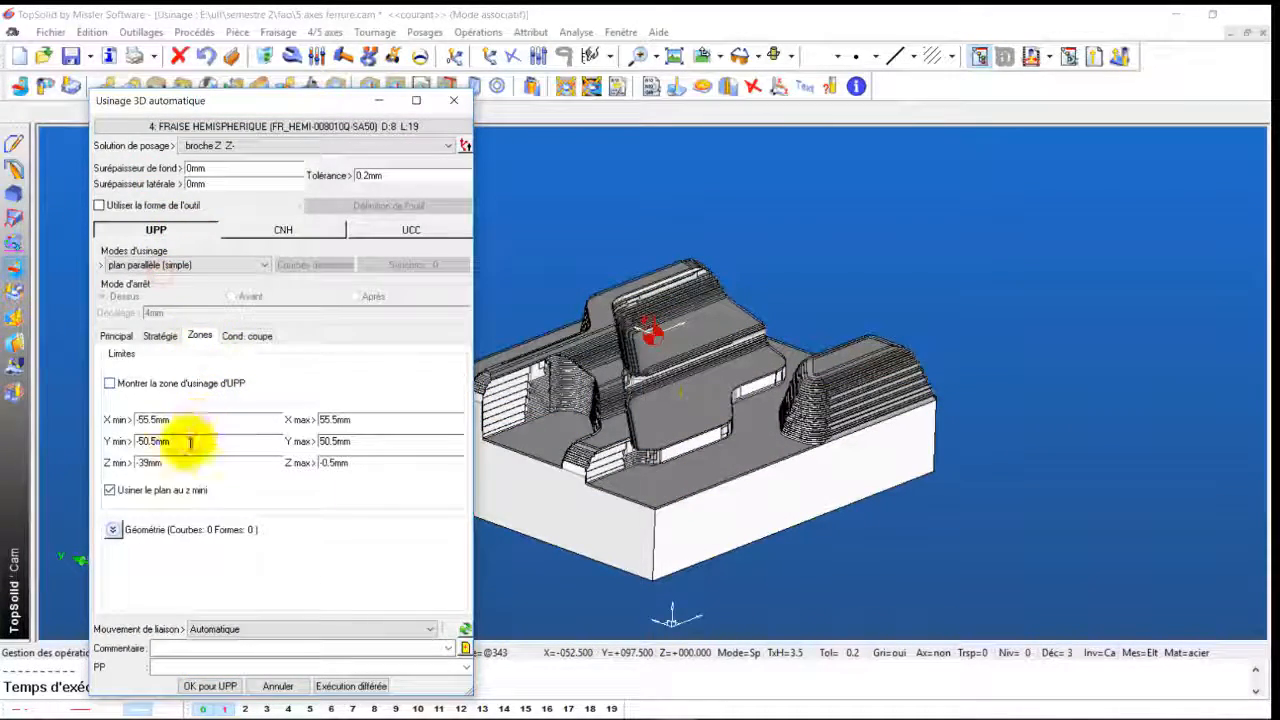
left_click_drag(151, 463, 144, 469)
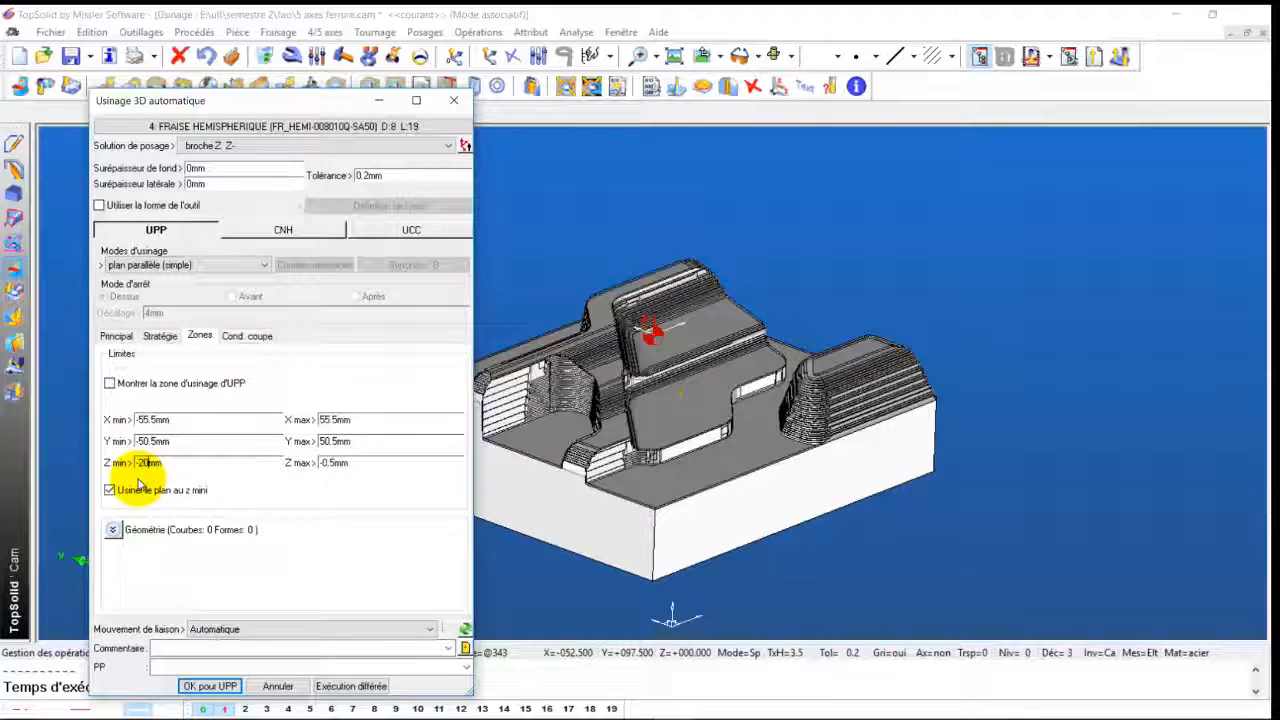
left_click(240, 337)
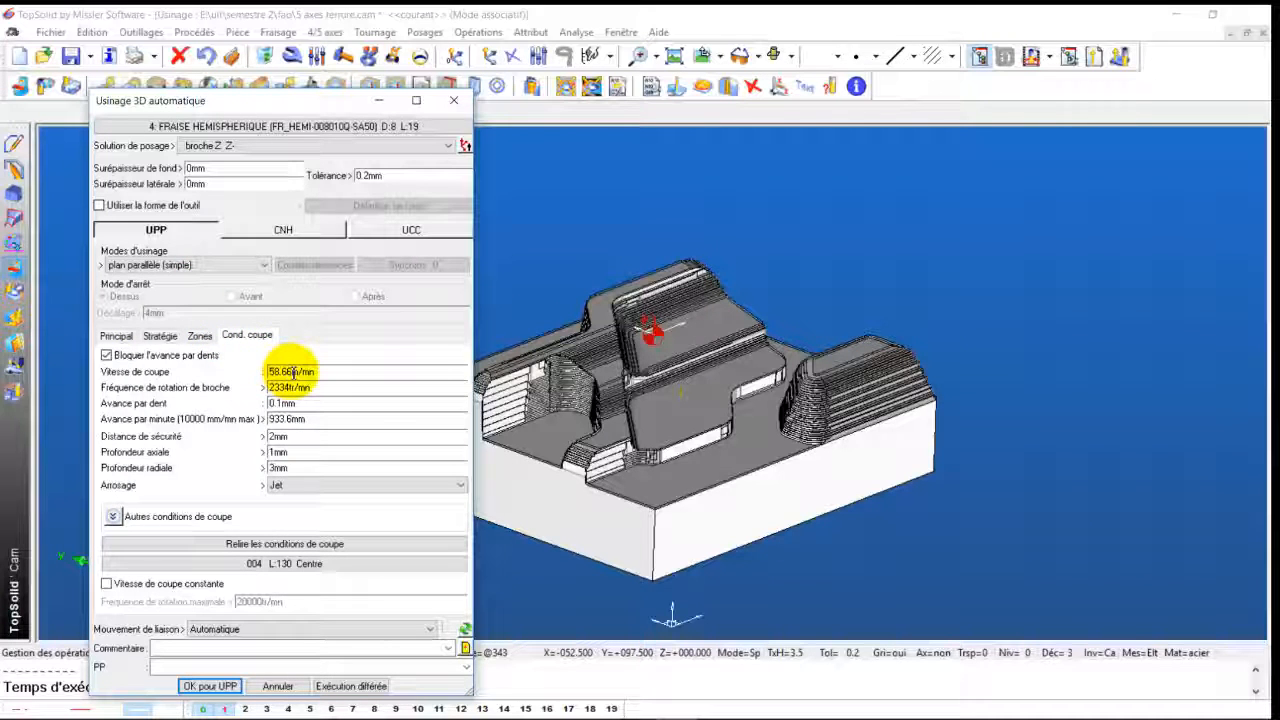
left_click_drag(292, 371, 194, 366)
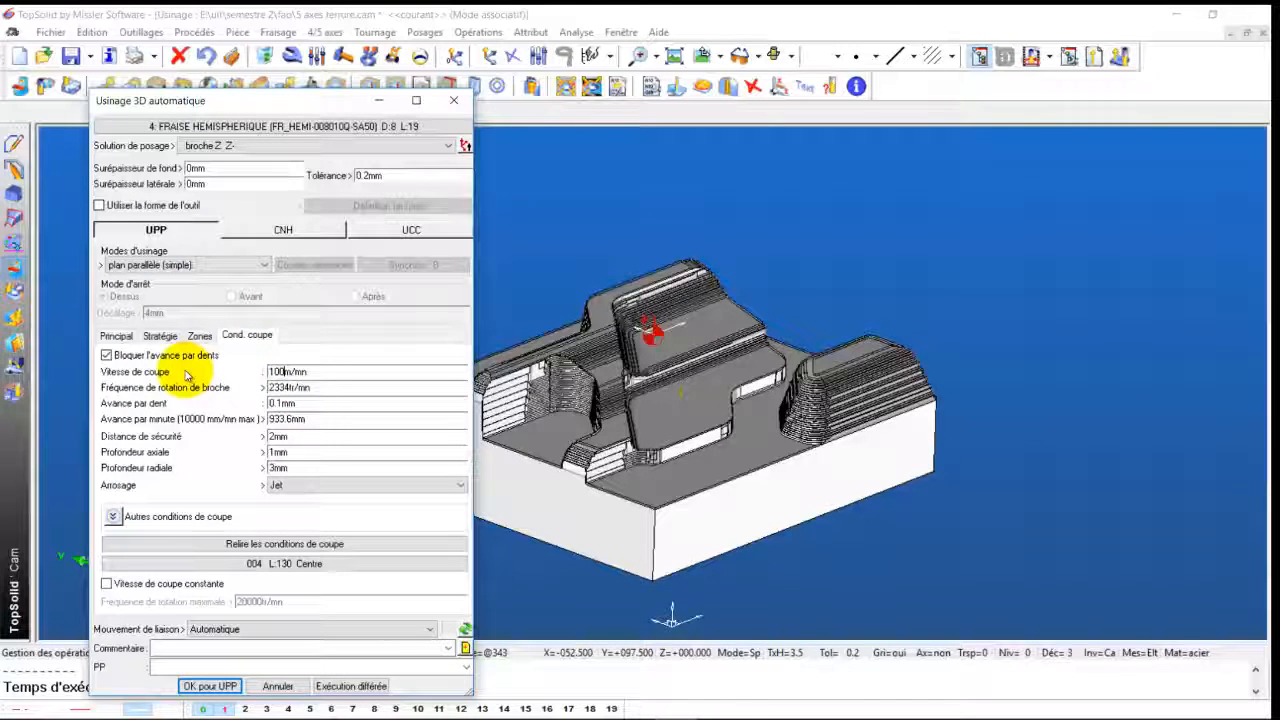
left_click(309, 416)
Set the UPP step to 0.8 mm in direction 1 and compute the operation with the Zigzag path type
left_click(122, 336)
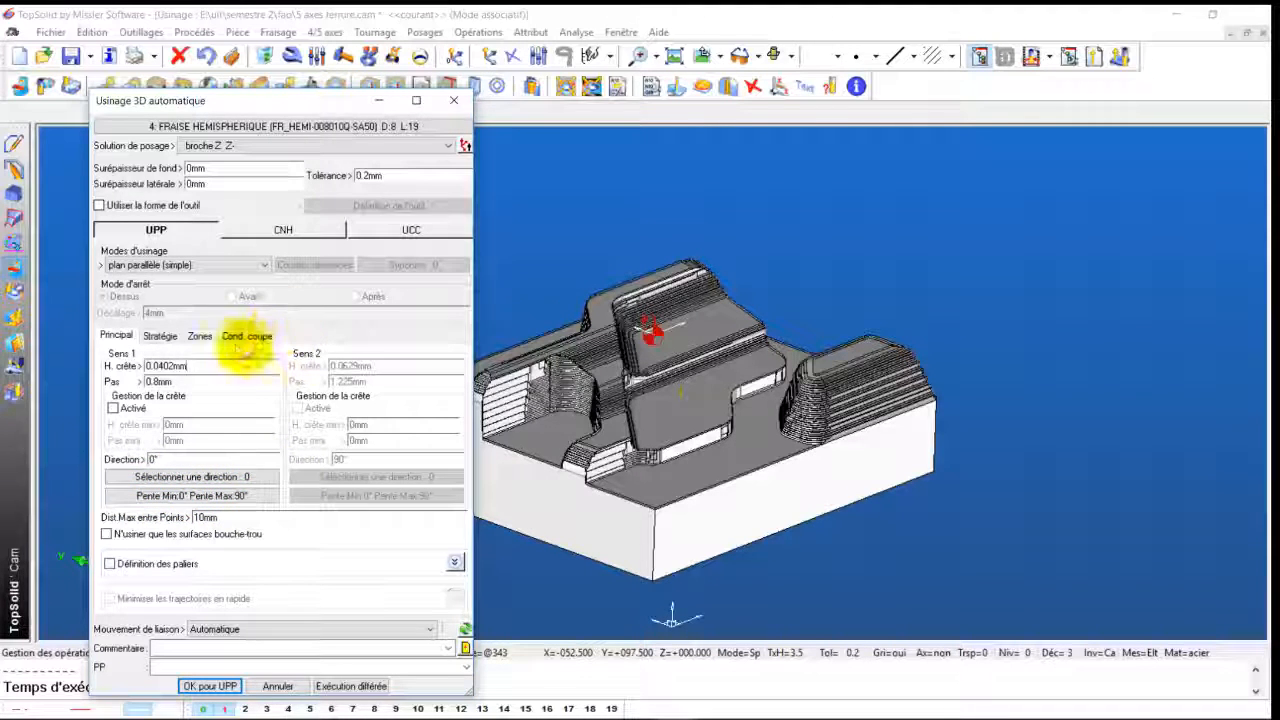
left_click(199, 336)
left_click(238, 337)
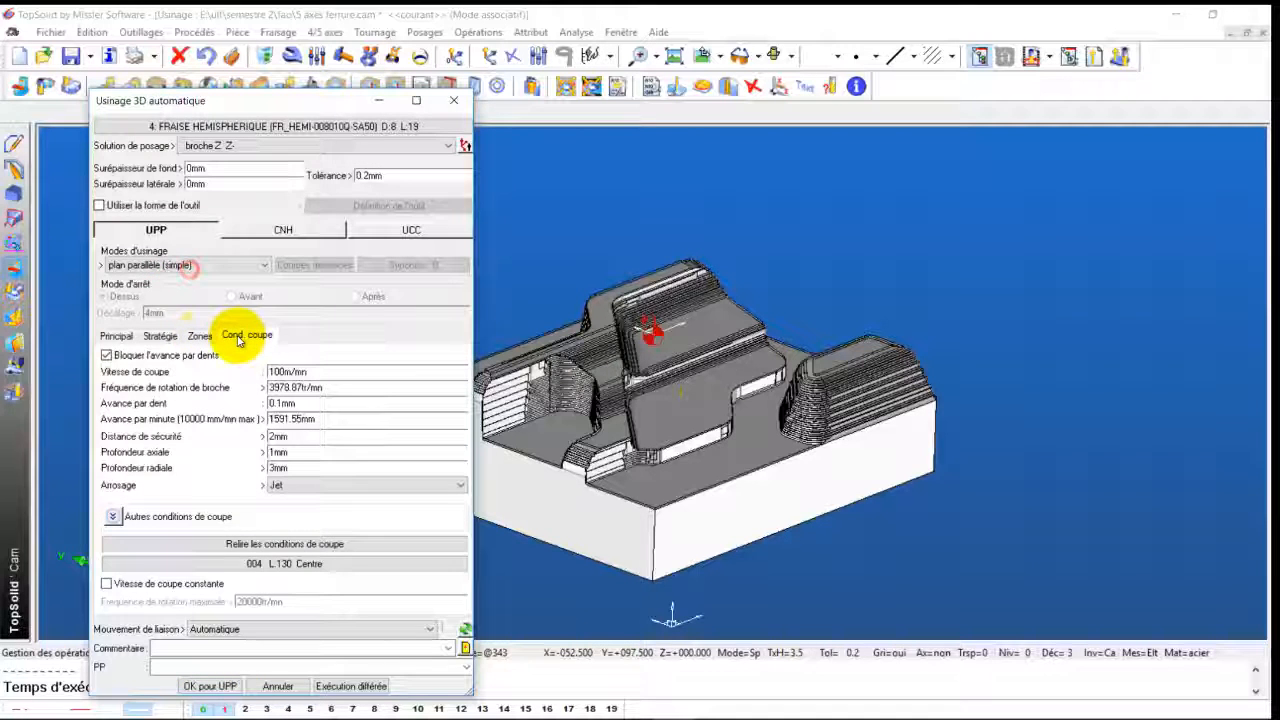
left_click(160, 336)
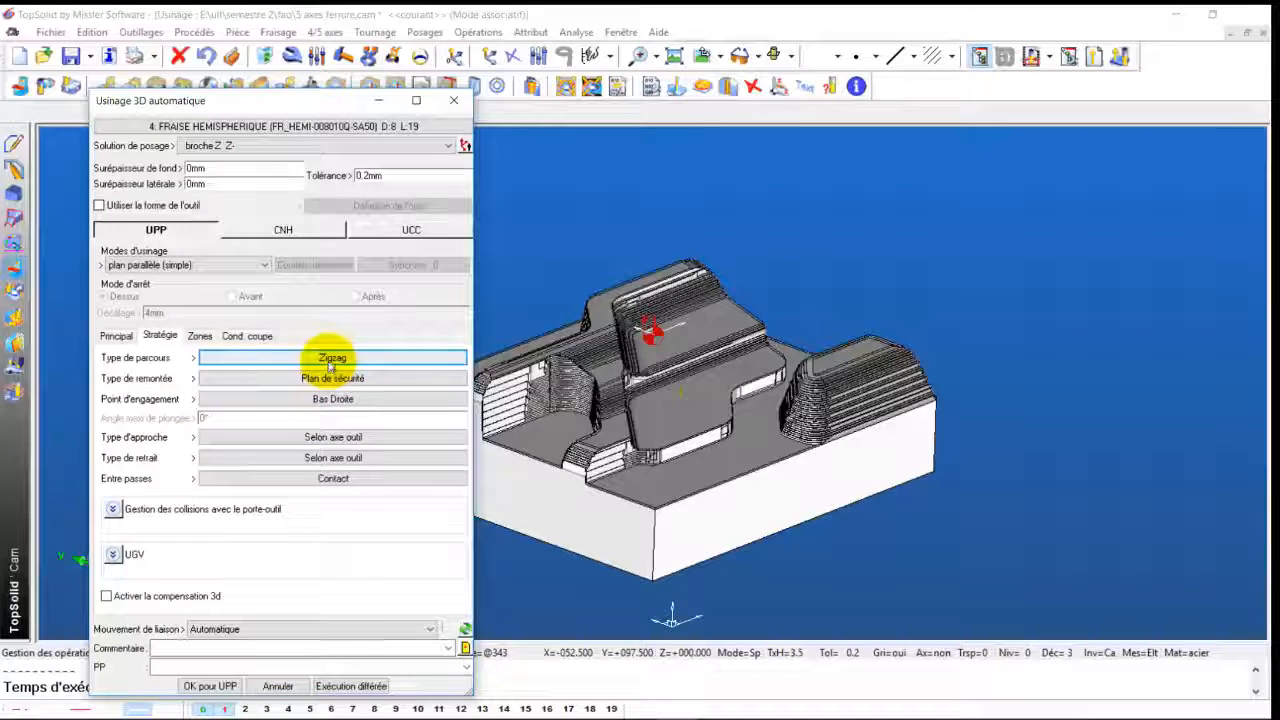
left_click(222, 687)
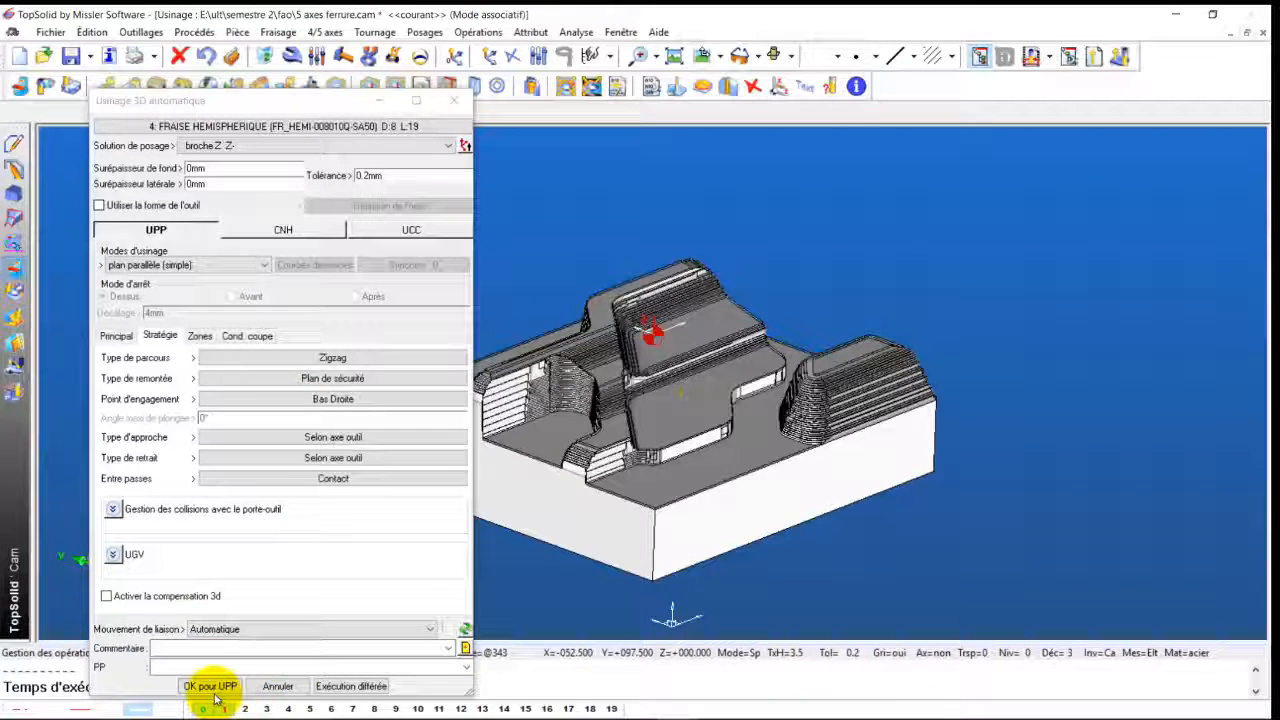
left_click(215, 688)
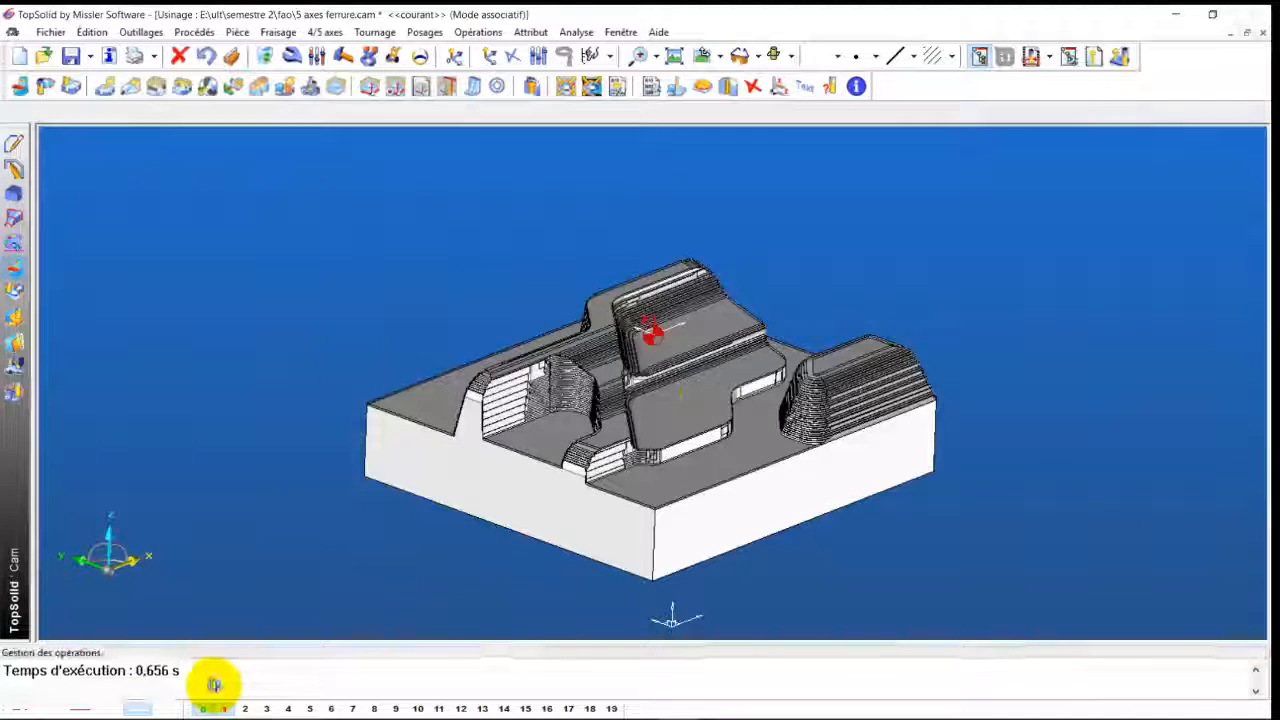
left_click(597, 410)
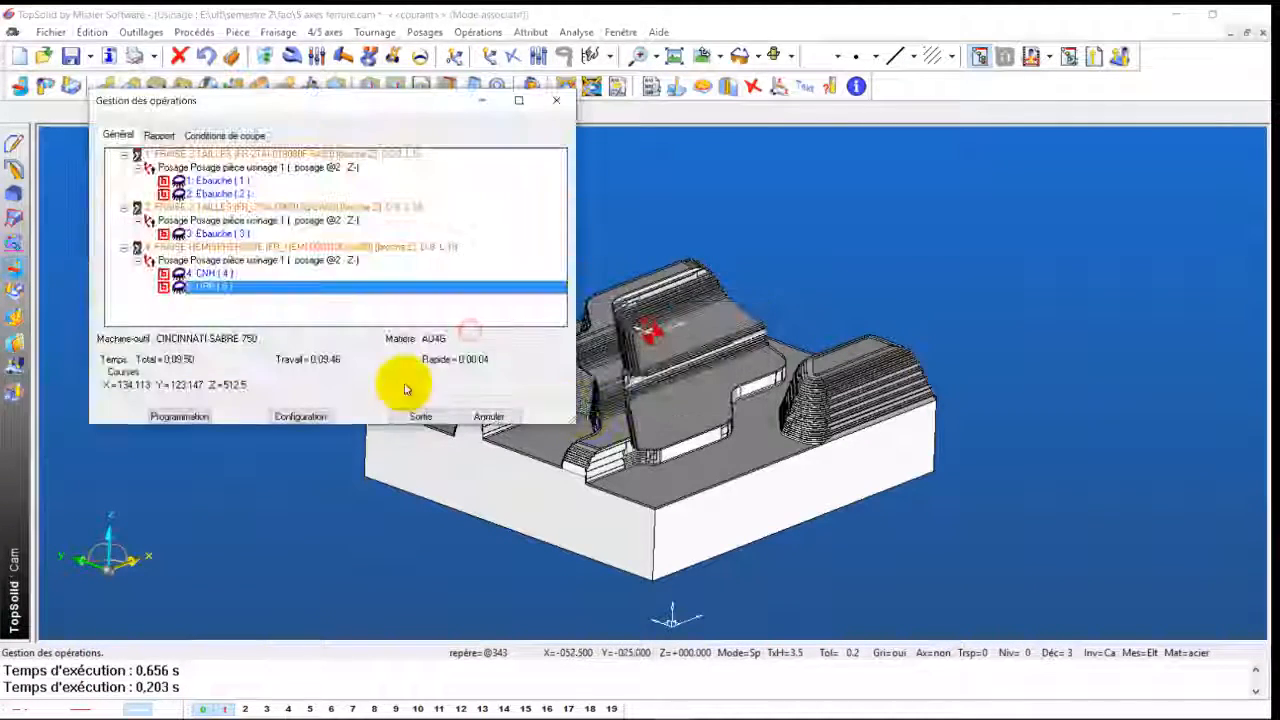
Run the material-removal verification of the UPP operation, inspect the machined part and exit the verification
right_click(209, 289)
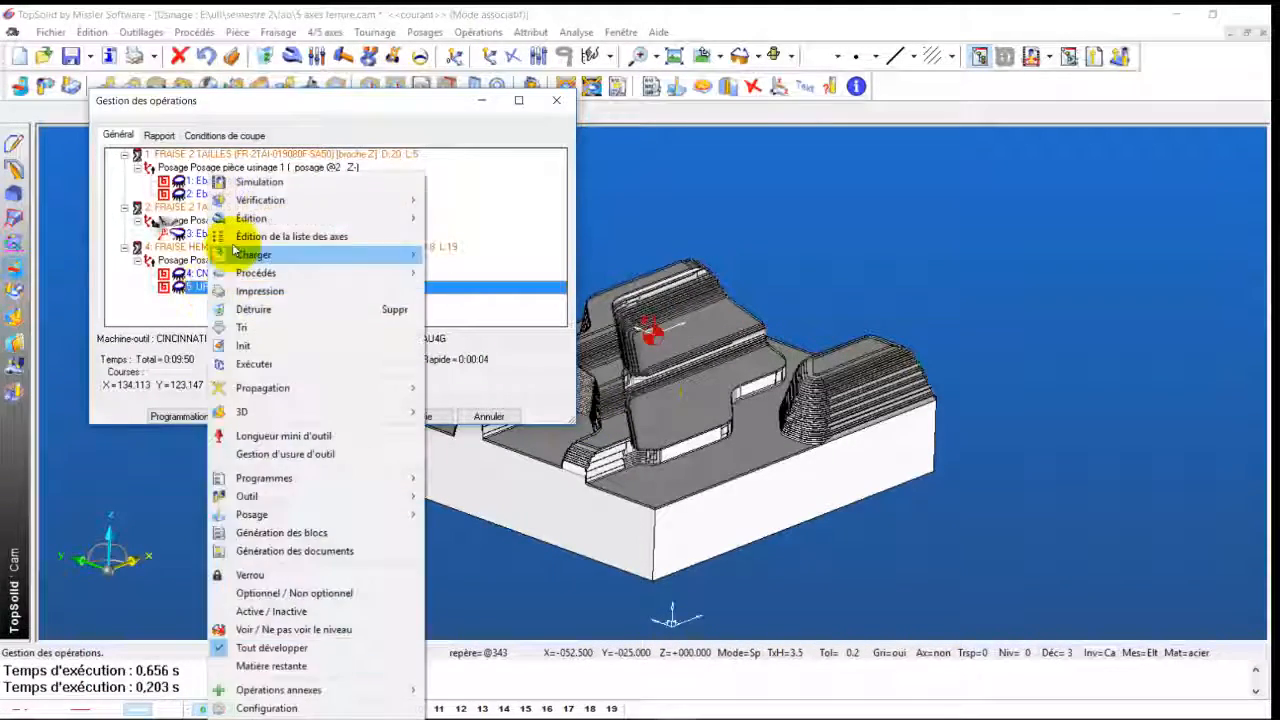
mouse_move(260, 203)
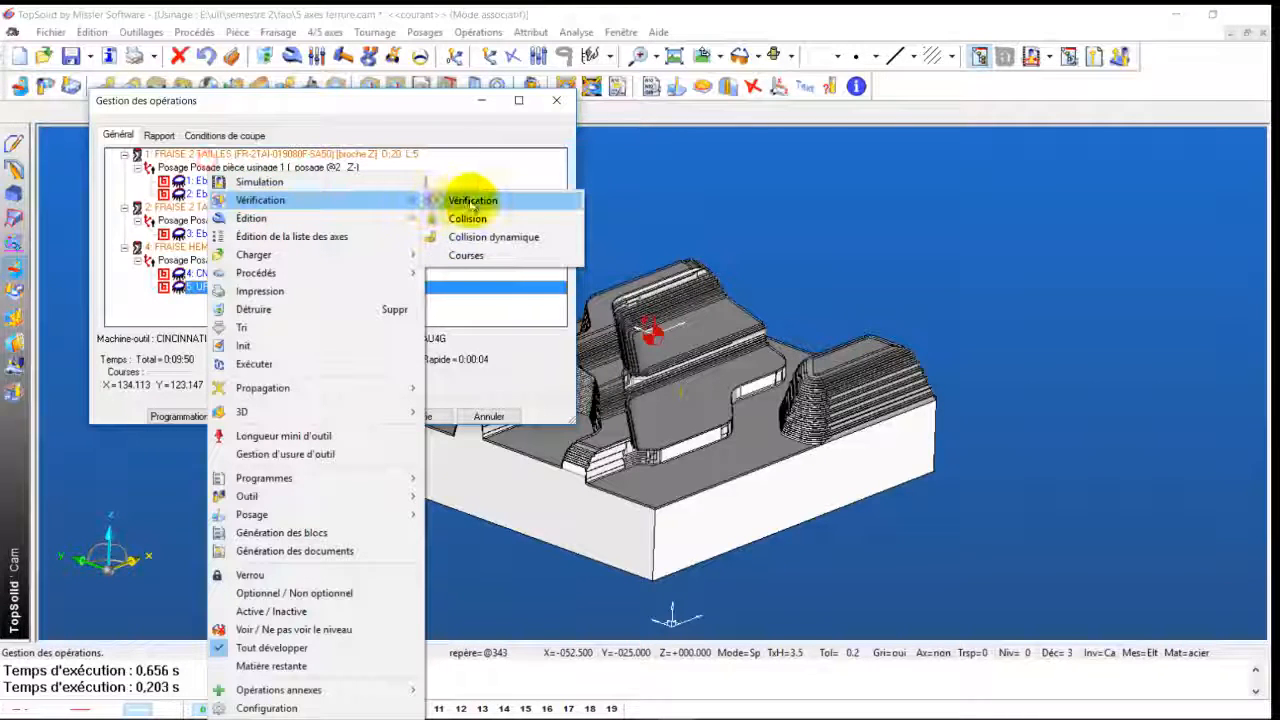
left_click(475, 205)
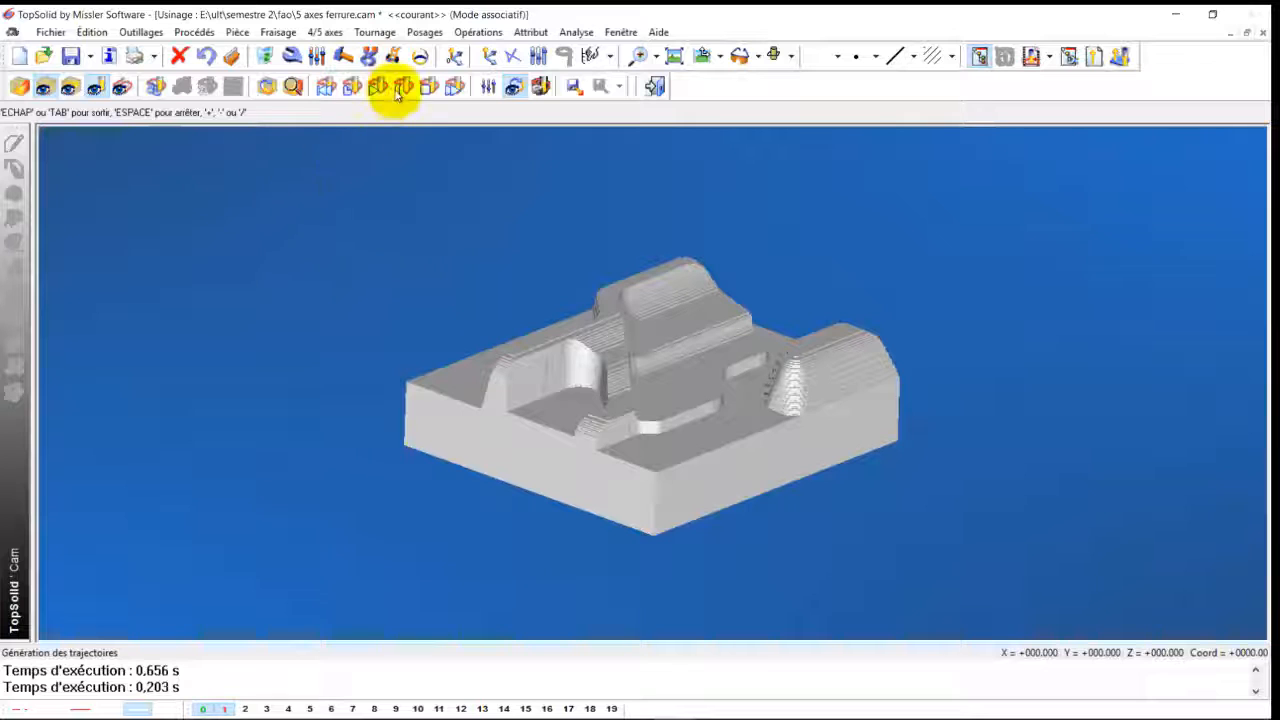
left_click(375, 88)
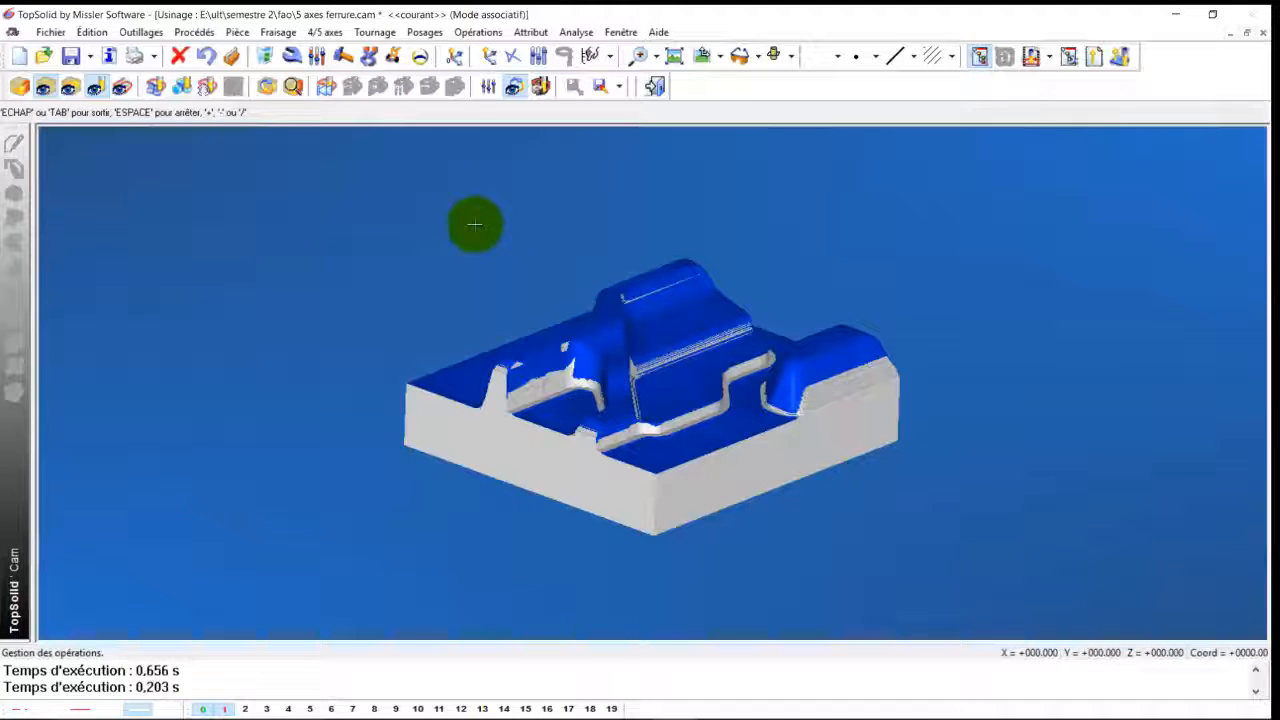
left_click(656, 86)
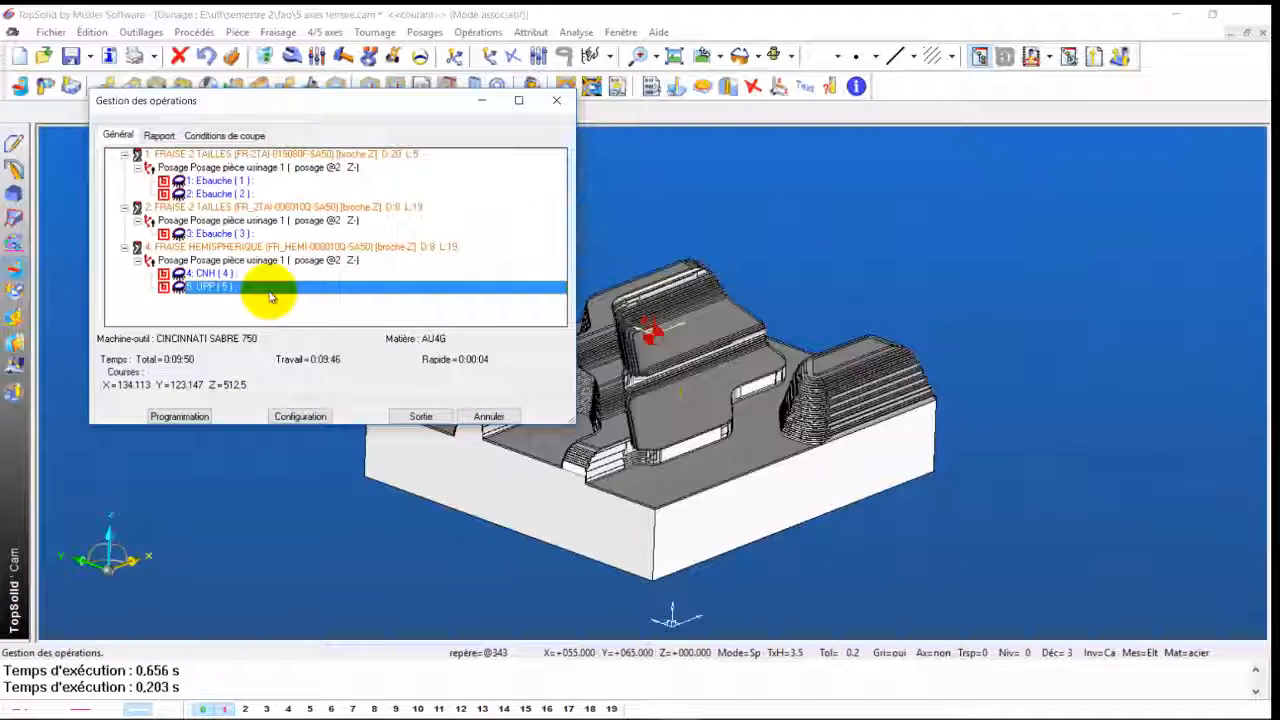
Duplicate the UPP operation, set the copy's direction 1 along the Y axis at 90°, and compute it despite the machine limit
key("ctrl+v")
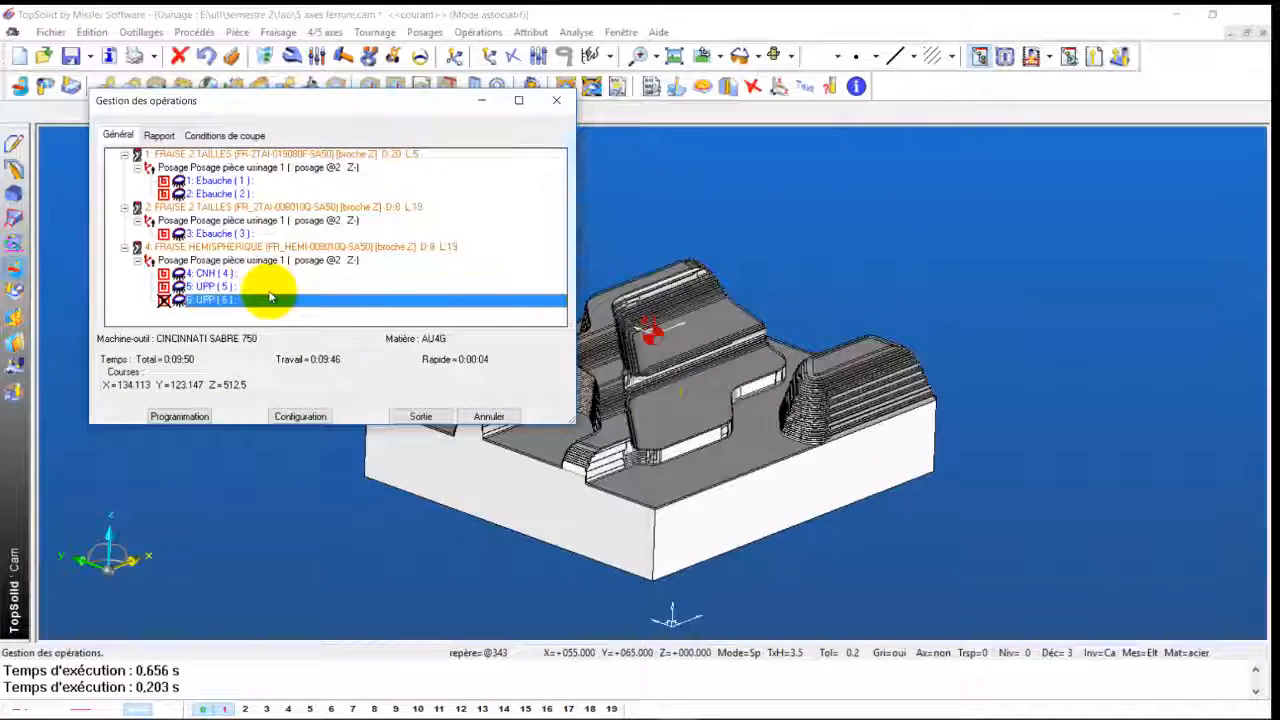
double_click(193, 301)
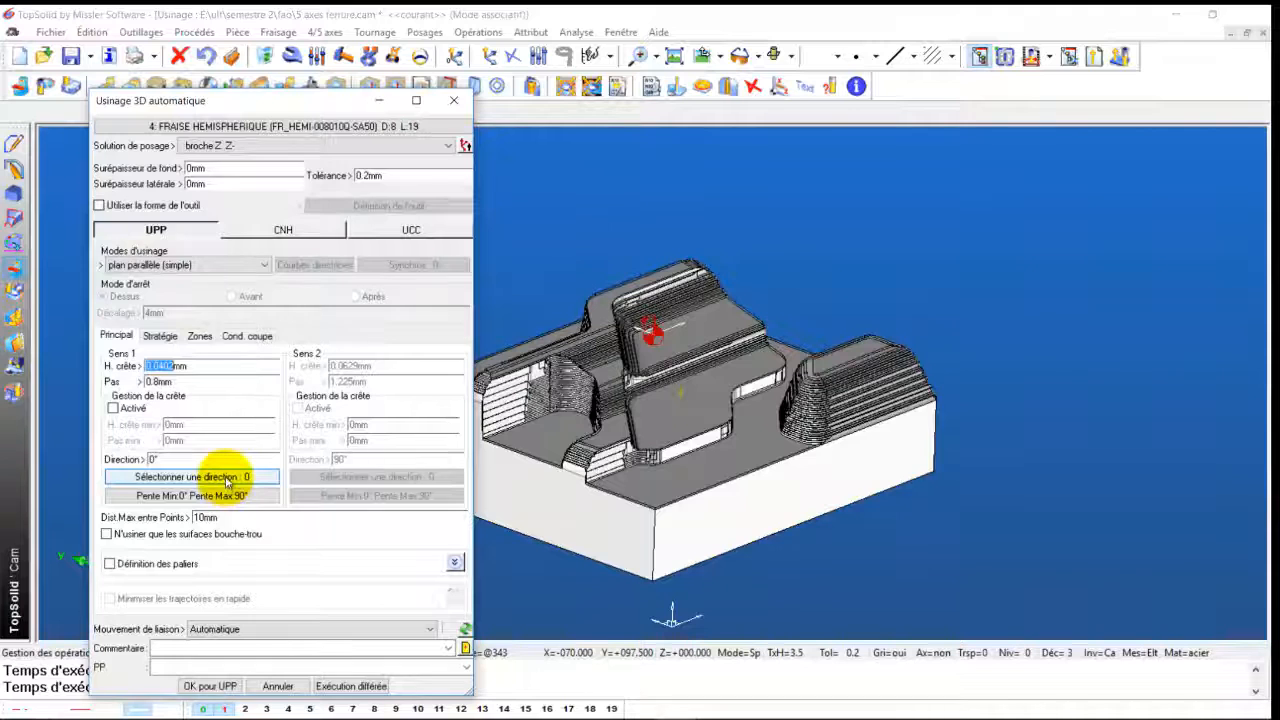
left_click(226, 479)
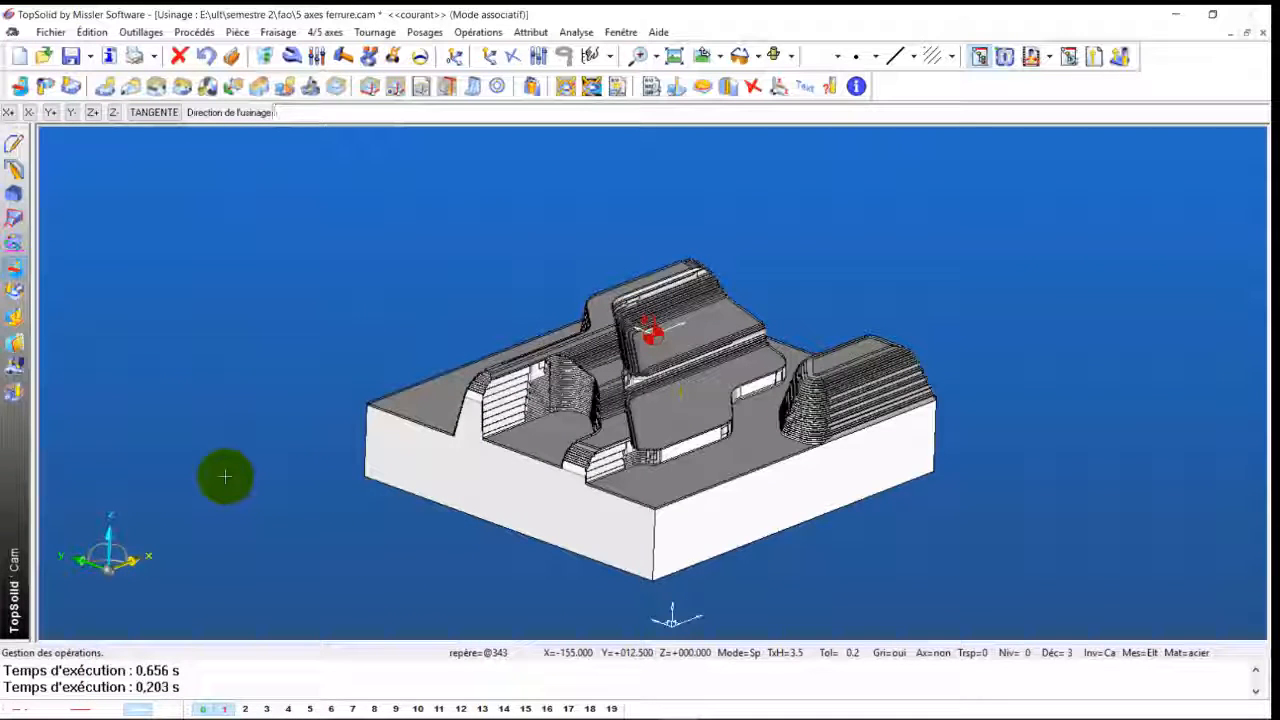
left_click(66, 113)
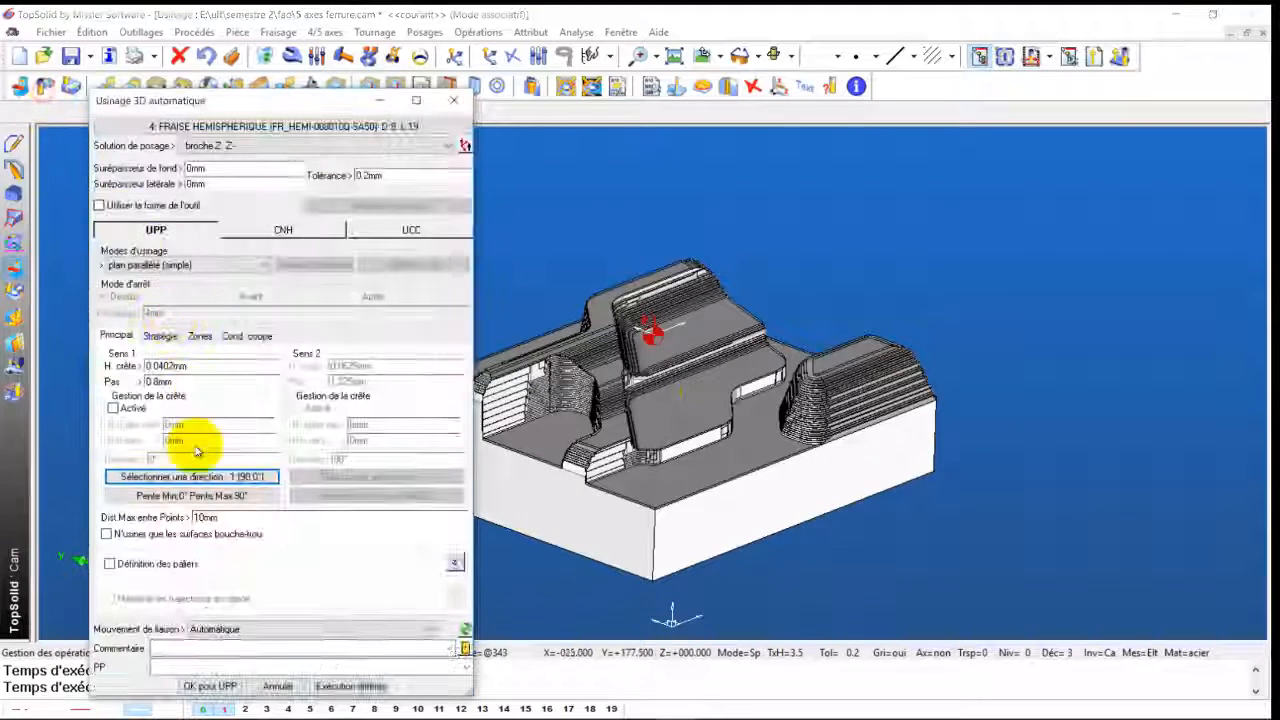
left_click(210, 687)
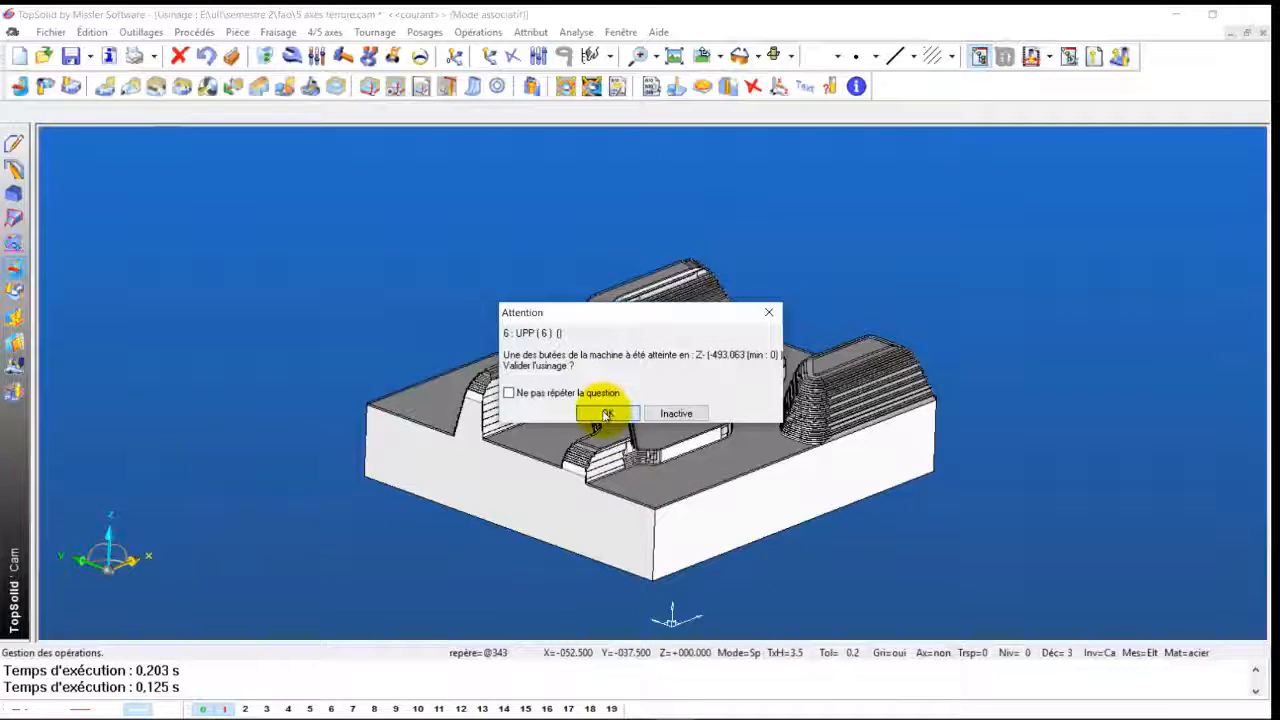
left_click(606, 414)
Run the toolpath simulation of the new UPP operation 6 and close the simulation
right_click(247, 309)
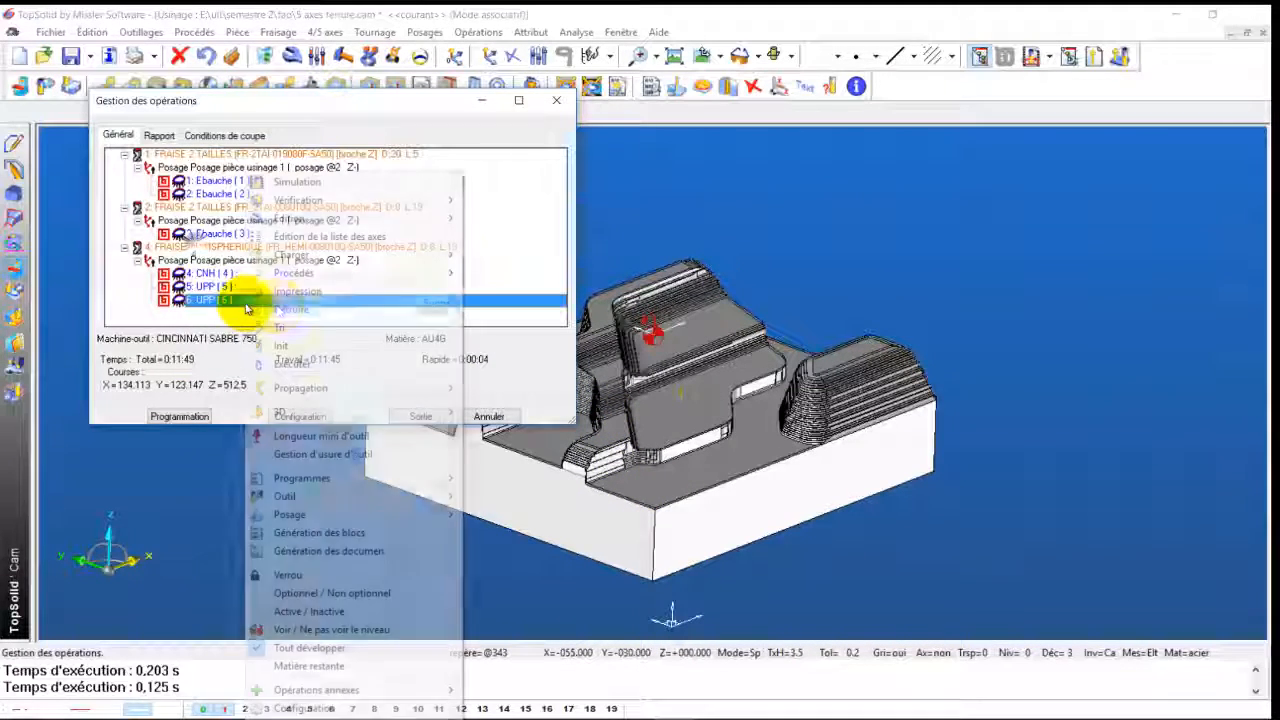
left_click(307, 181)
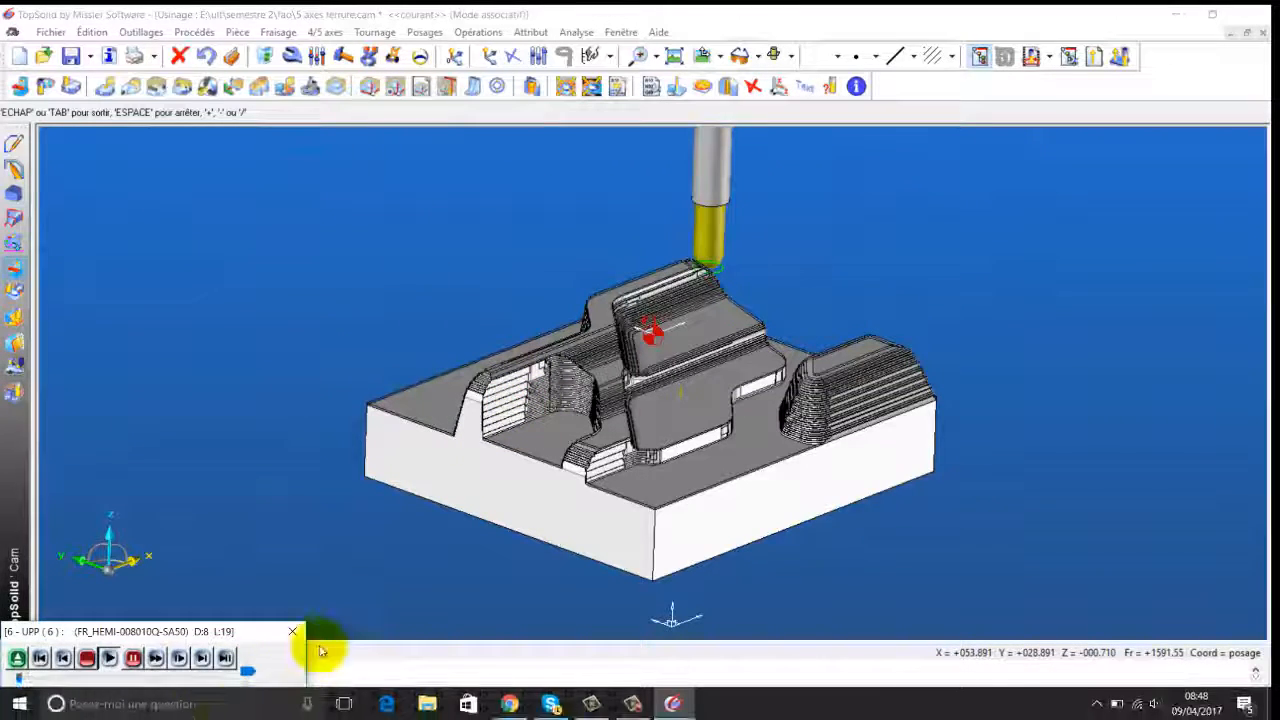
left_click(292, 631)
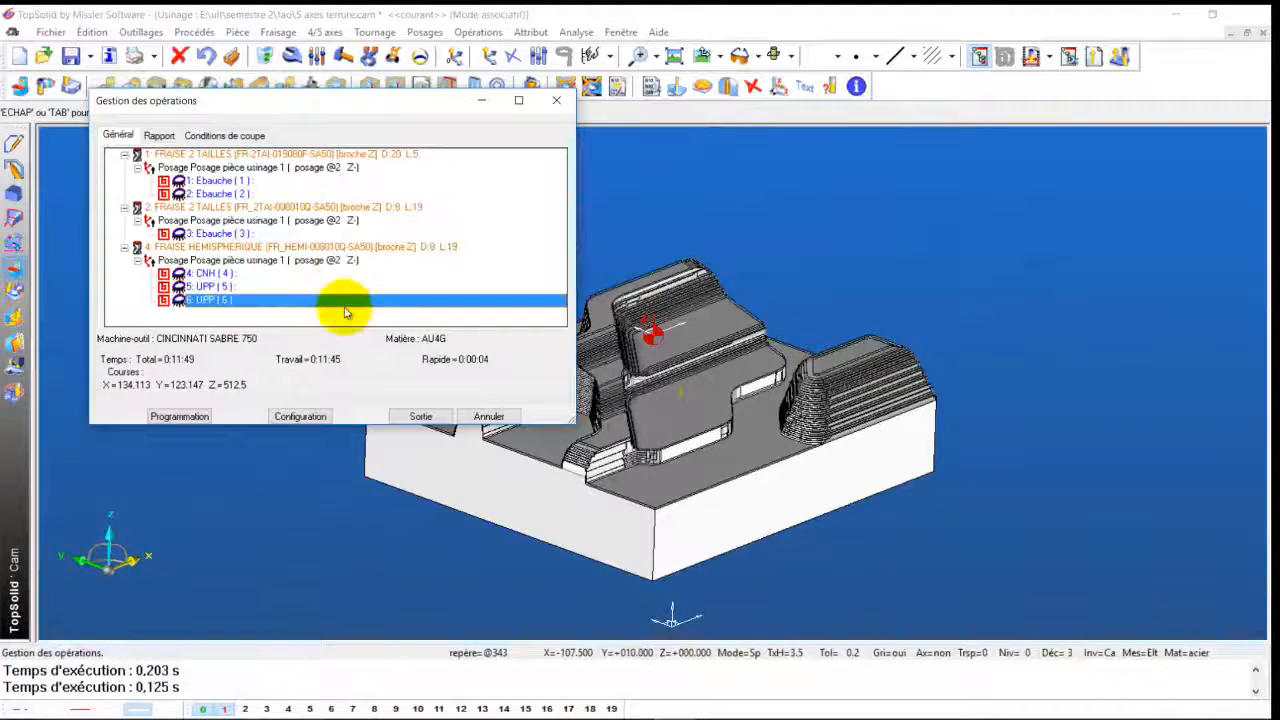
Run the material-removal verification of both UPP operations together, inspect the remaining unmachined areas, and exit the verification
left_click(215, 286)
left_click(224, 298, "shift")
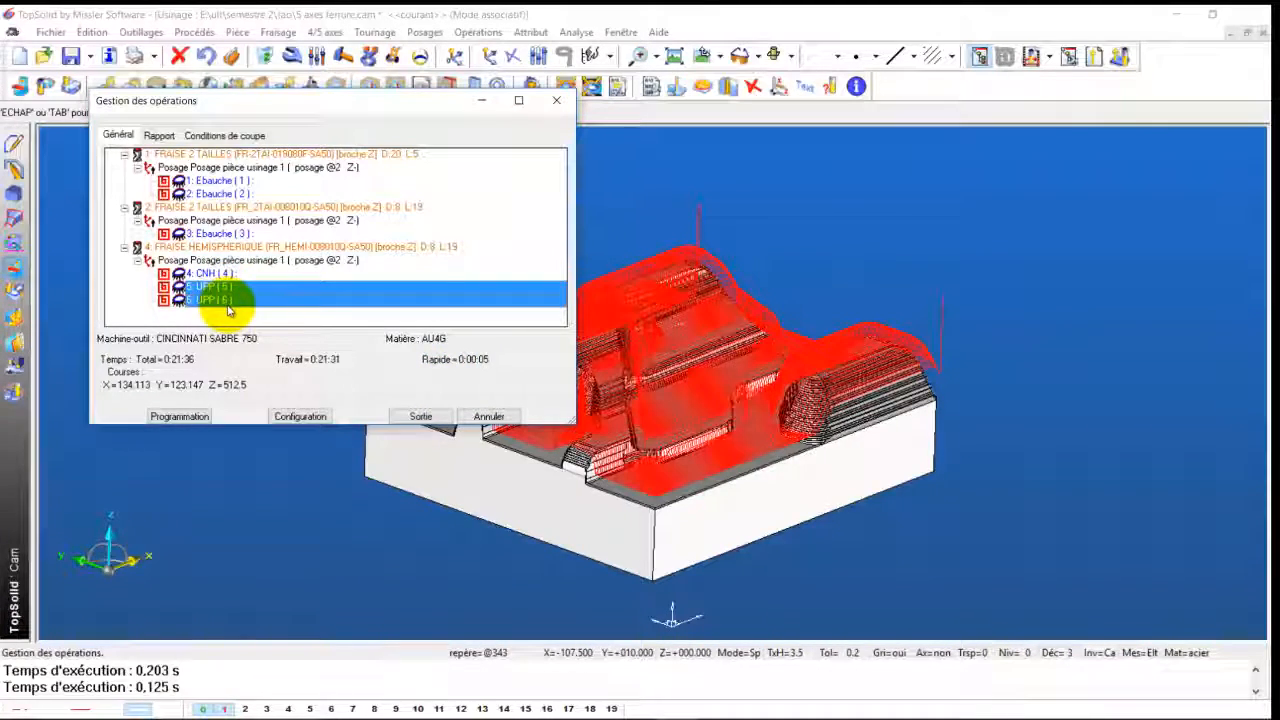
right_click(230, 292)
mouse_move(272, 281)
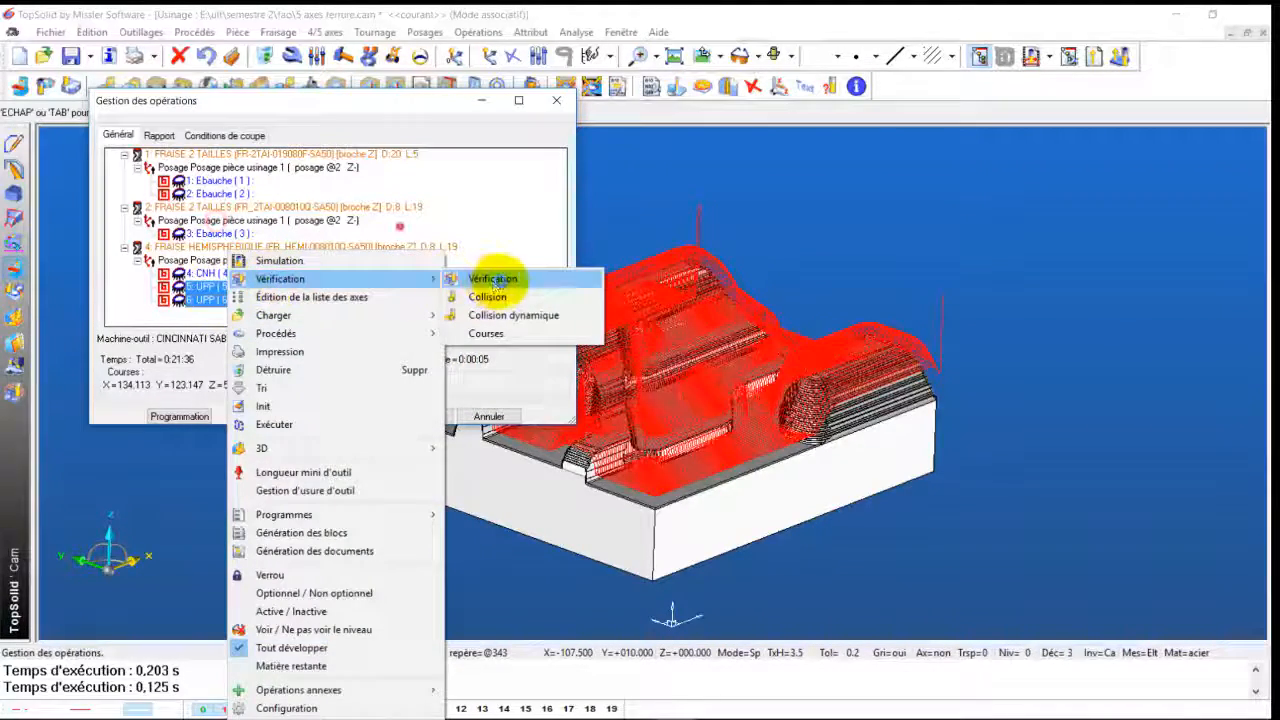
left_click(462, 278)
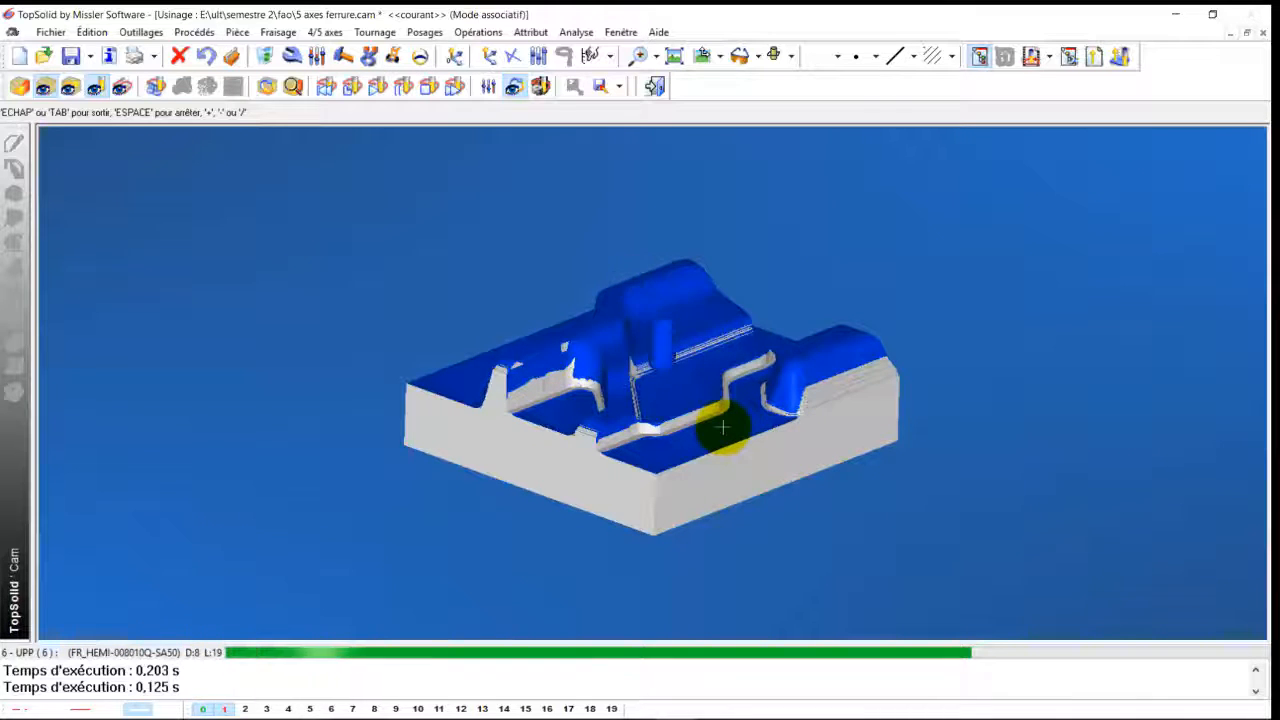
scroll(722, 427, "up", 5)
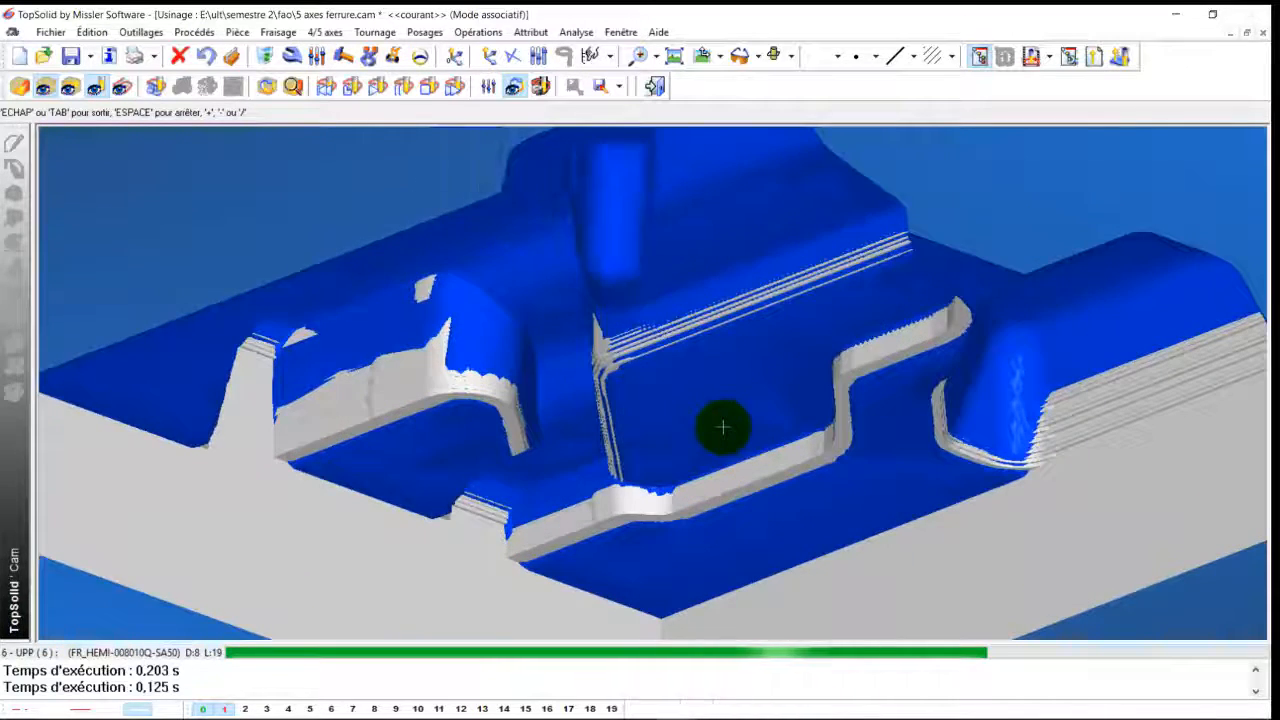
scroll(624, 304, "up", 2)
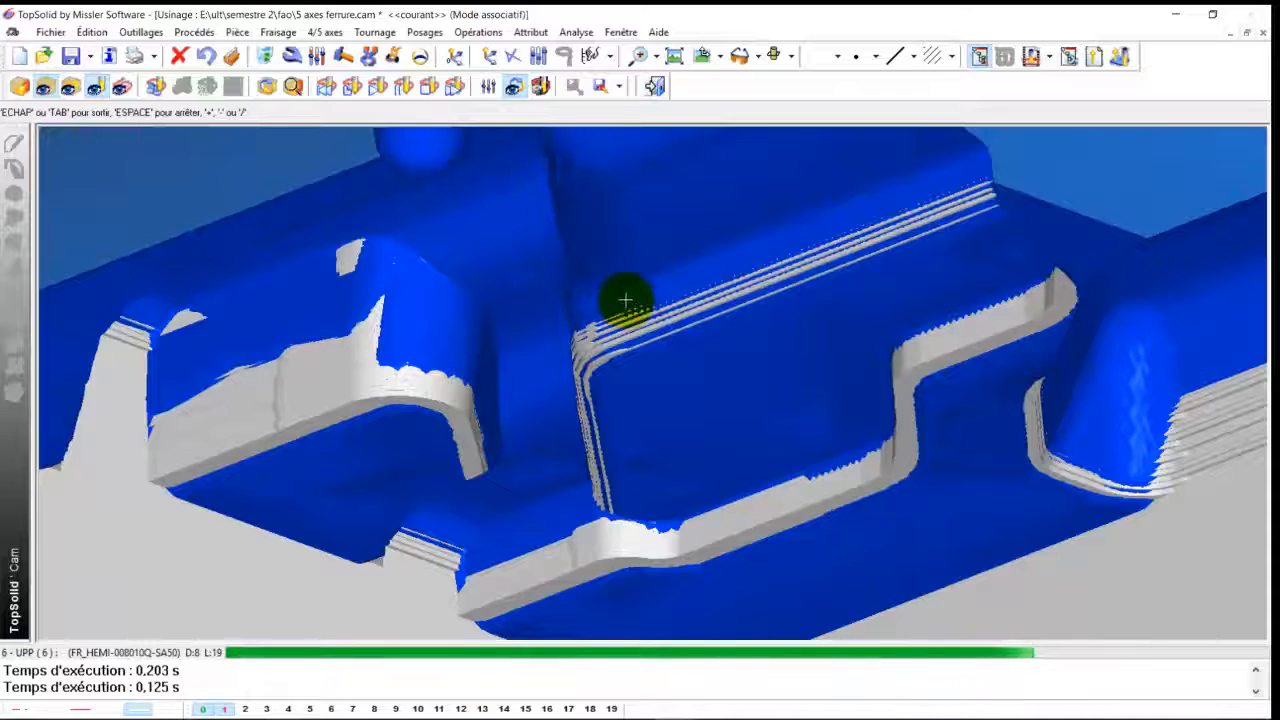
scroll(625, 300, "down", 3)
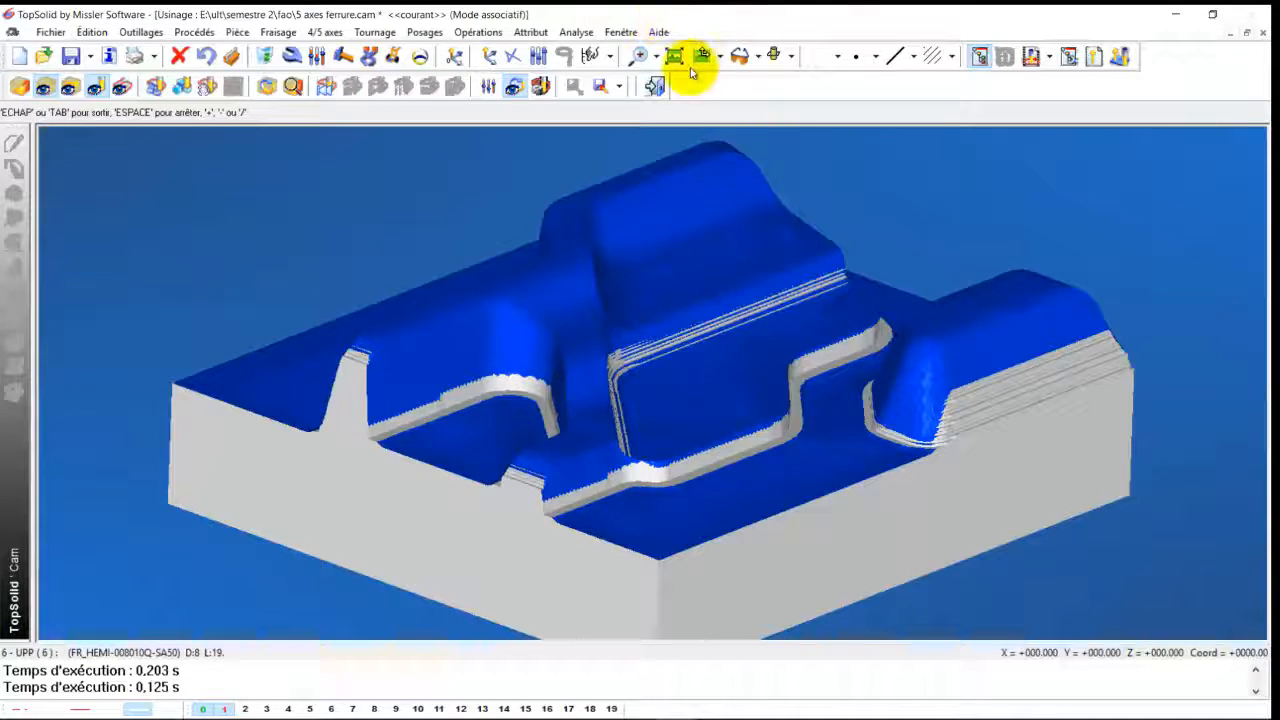
left_click(654, 86)
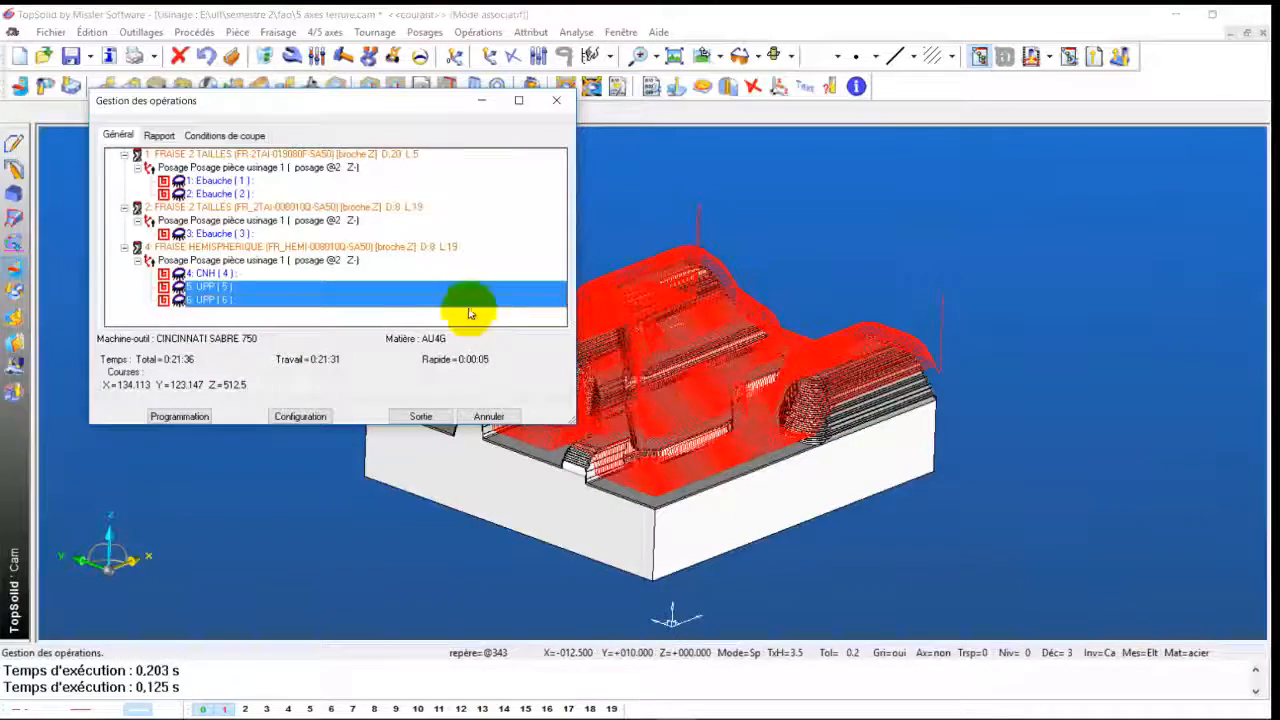
Extend UPP operation 6's machining zone, setting X min to -60 mm, X max to 60 mm and Y max to 60 mm, and recompute it
double_click(268, 299)
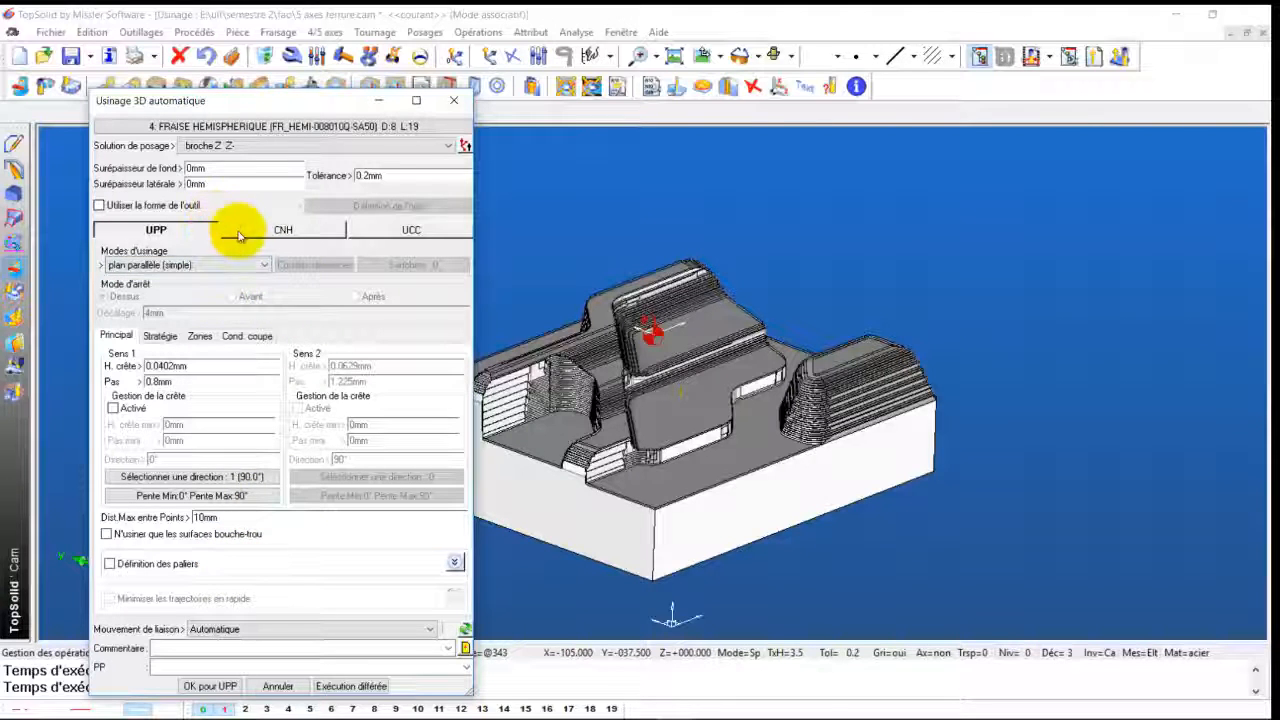
left_click(199, 336)
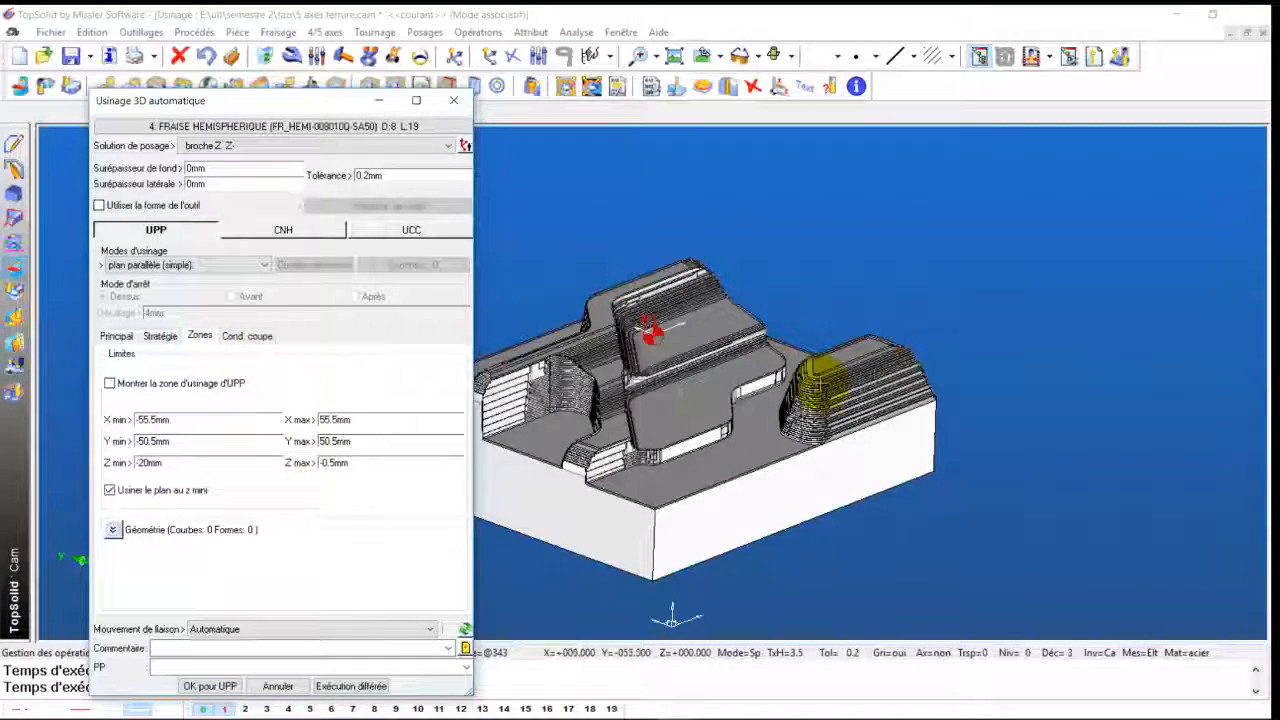
scroll(825, 380, "down", 2)
middle_click_drag(768, 428, 724, 452)
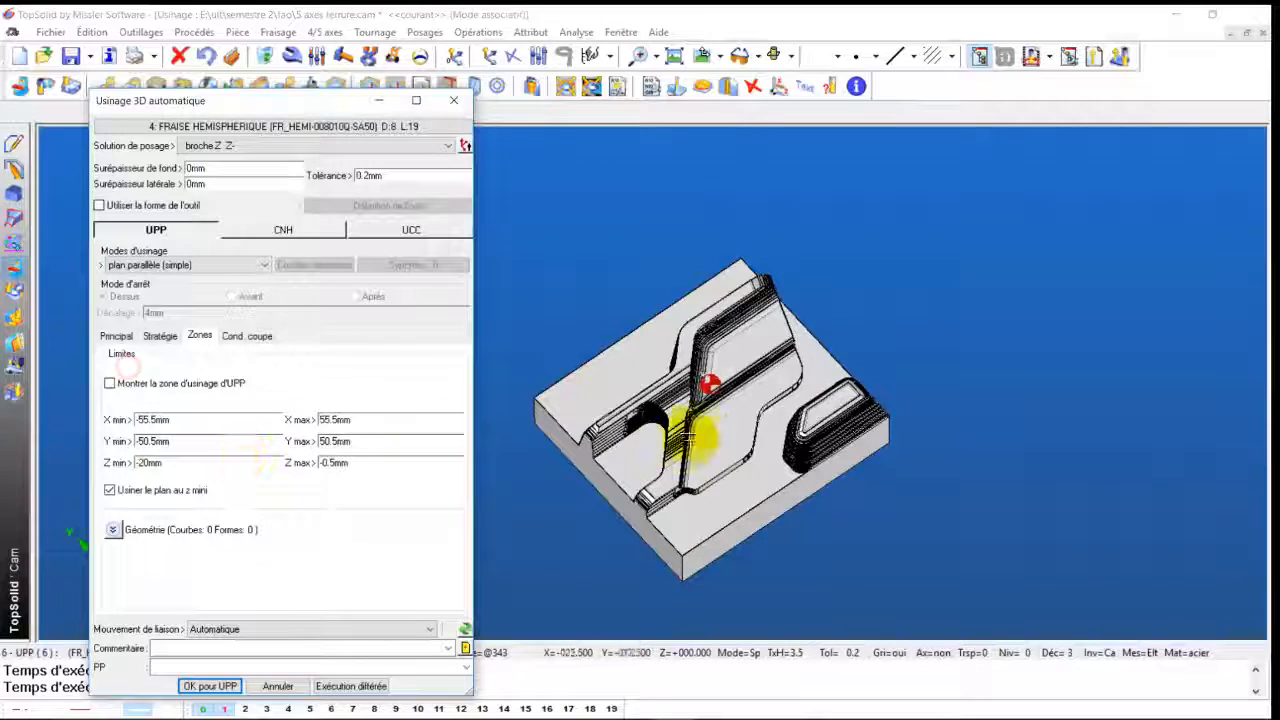
middle_click_drag(688, 440, 481, 482)
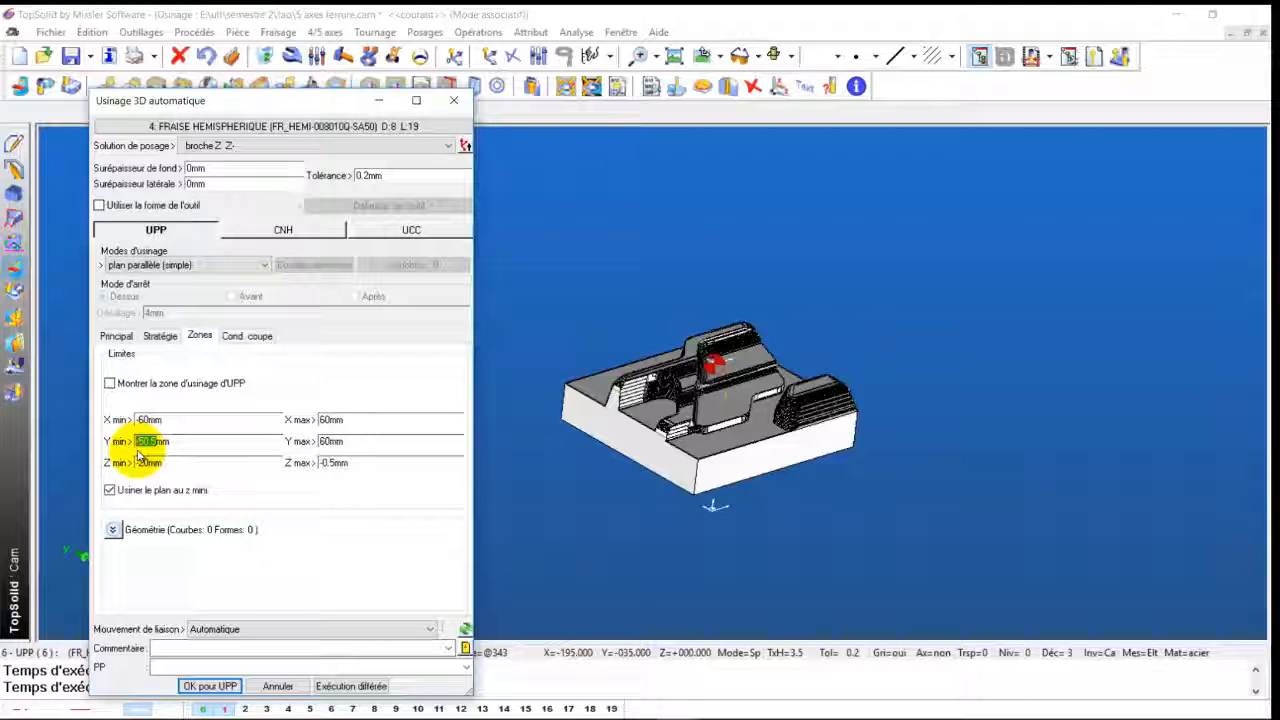
left_click(200, 687)
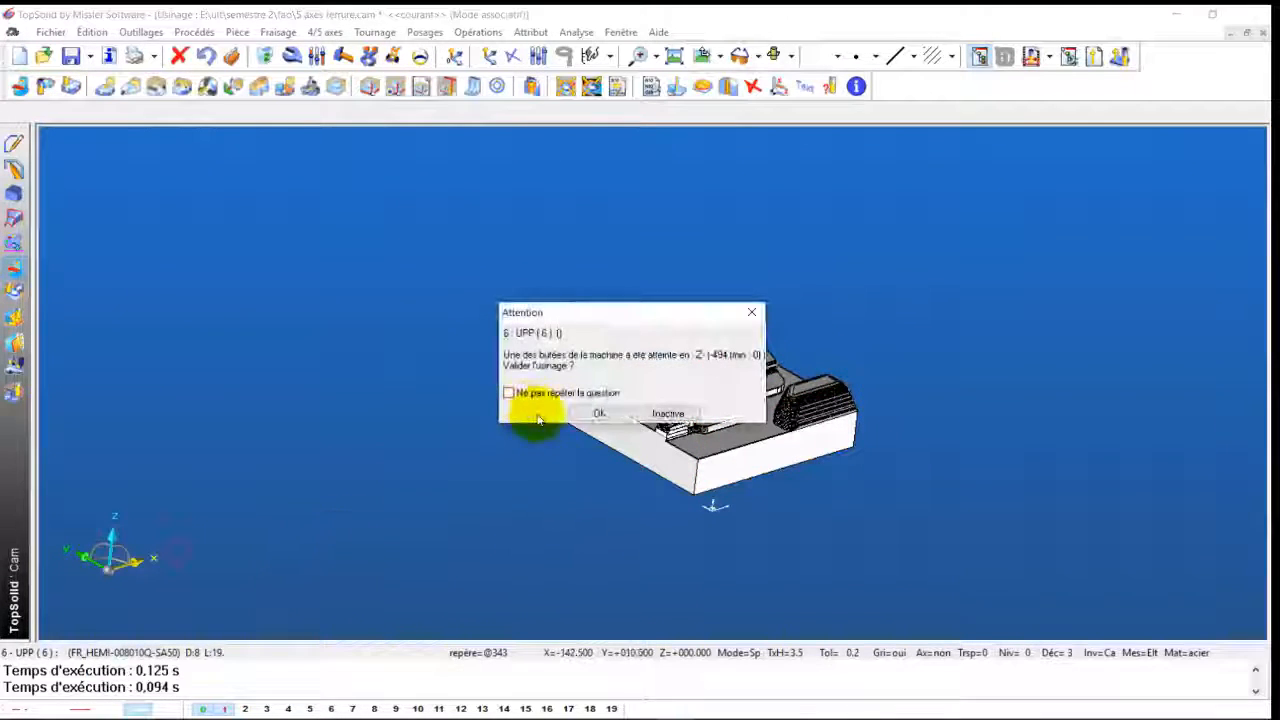
left_click(613, 416)
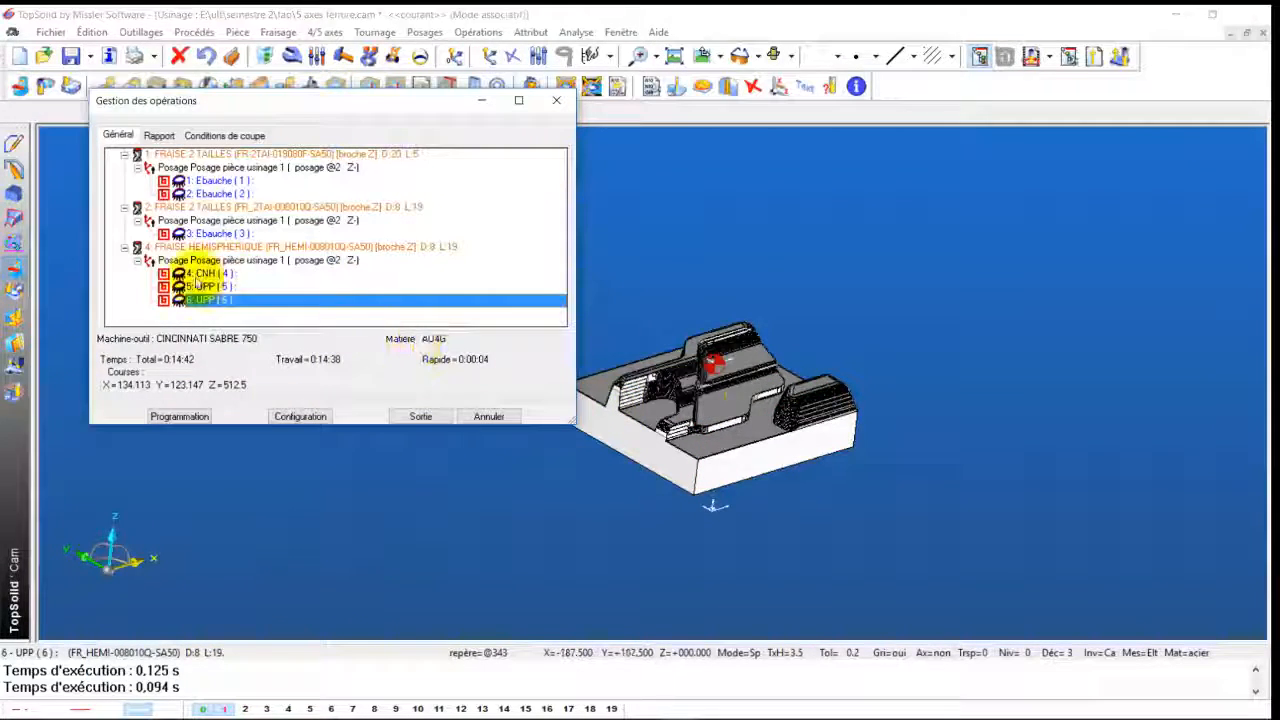
Extend UPP operation 5's machining zone to X from -65 to 65 mm and Y from -60 to 60 mm, and recompute it
double_click(195, 285)
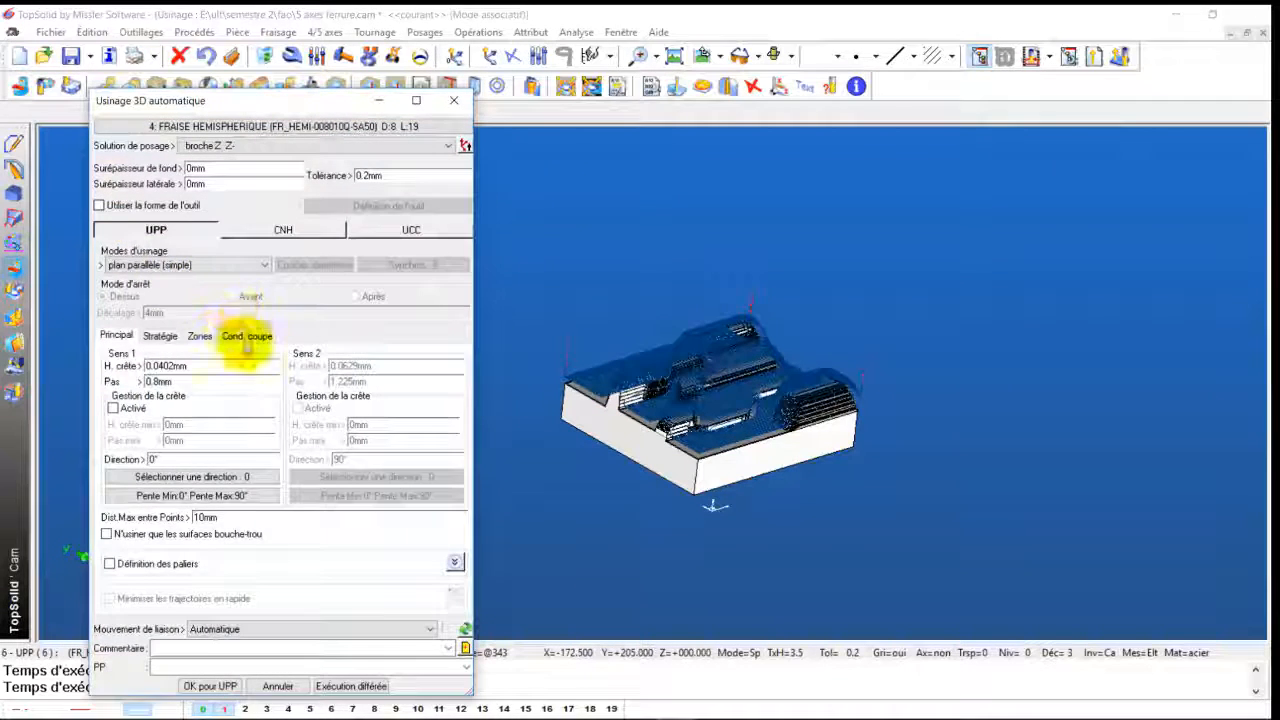
left_click(201, 336)
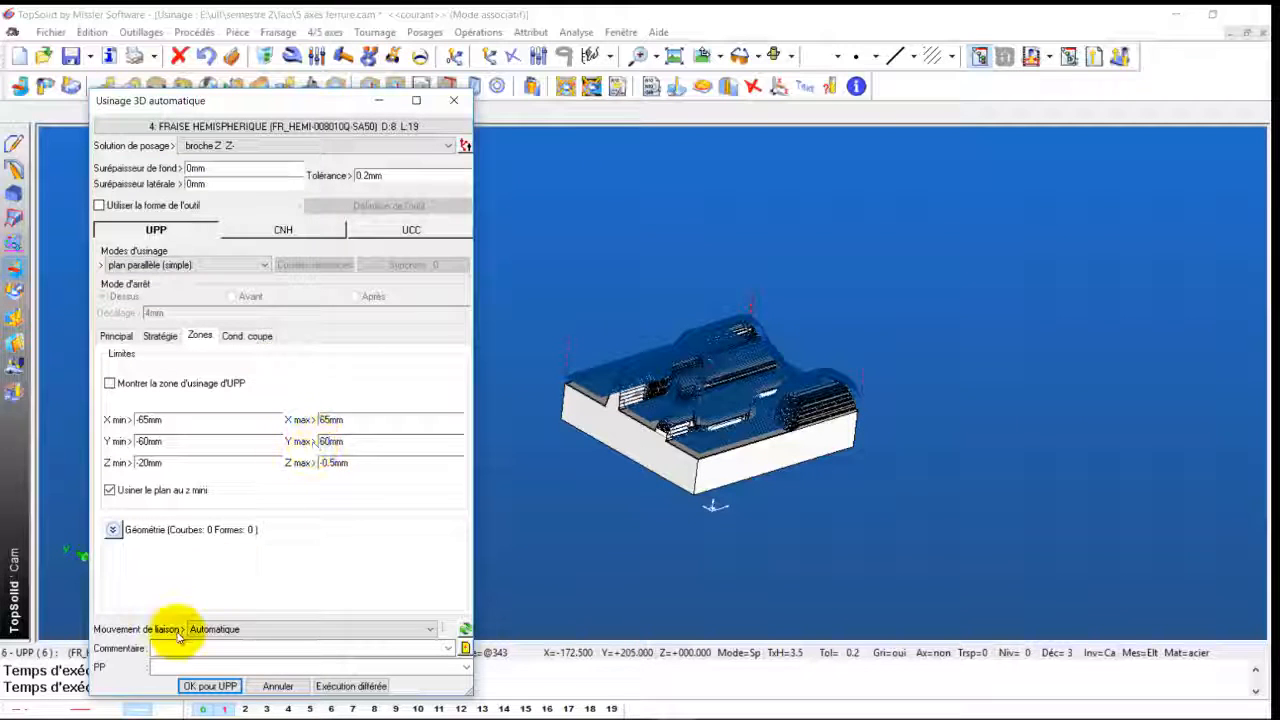
left_click(205, 686)
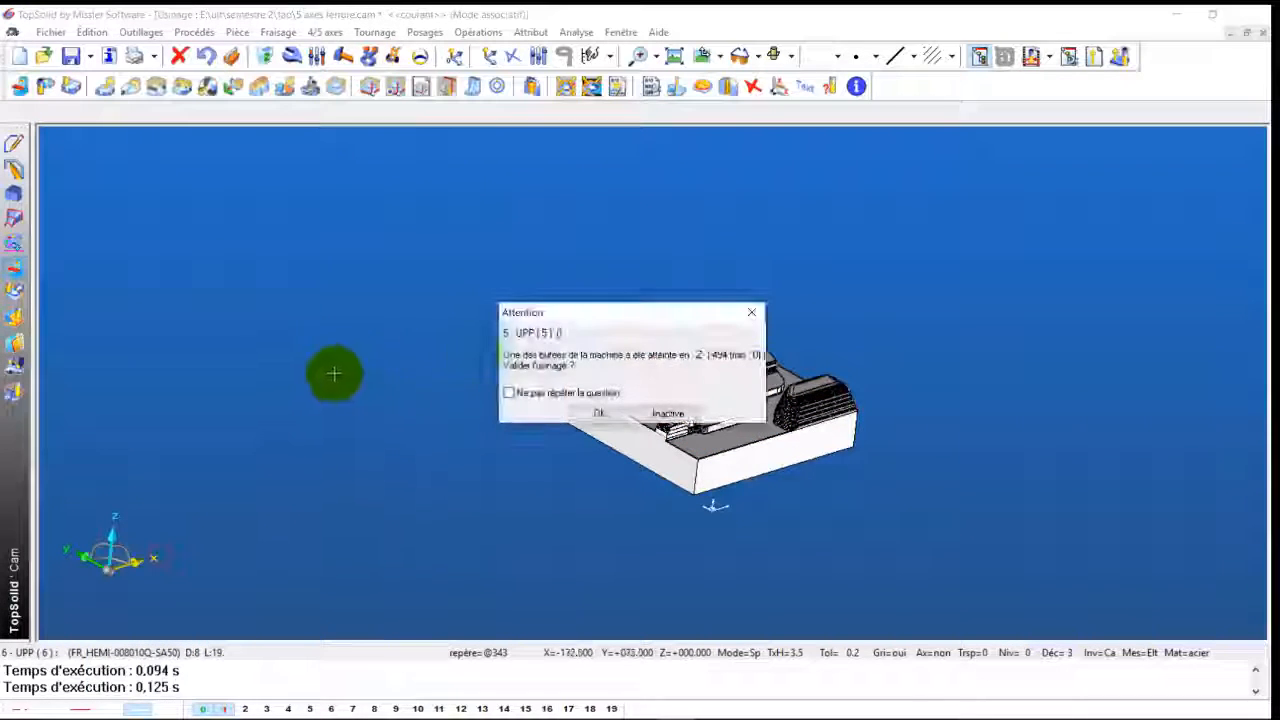
left_click(597, 414)
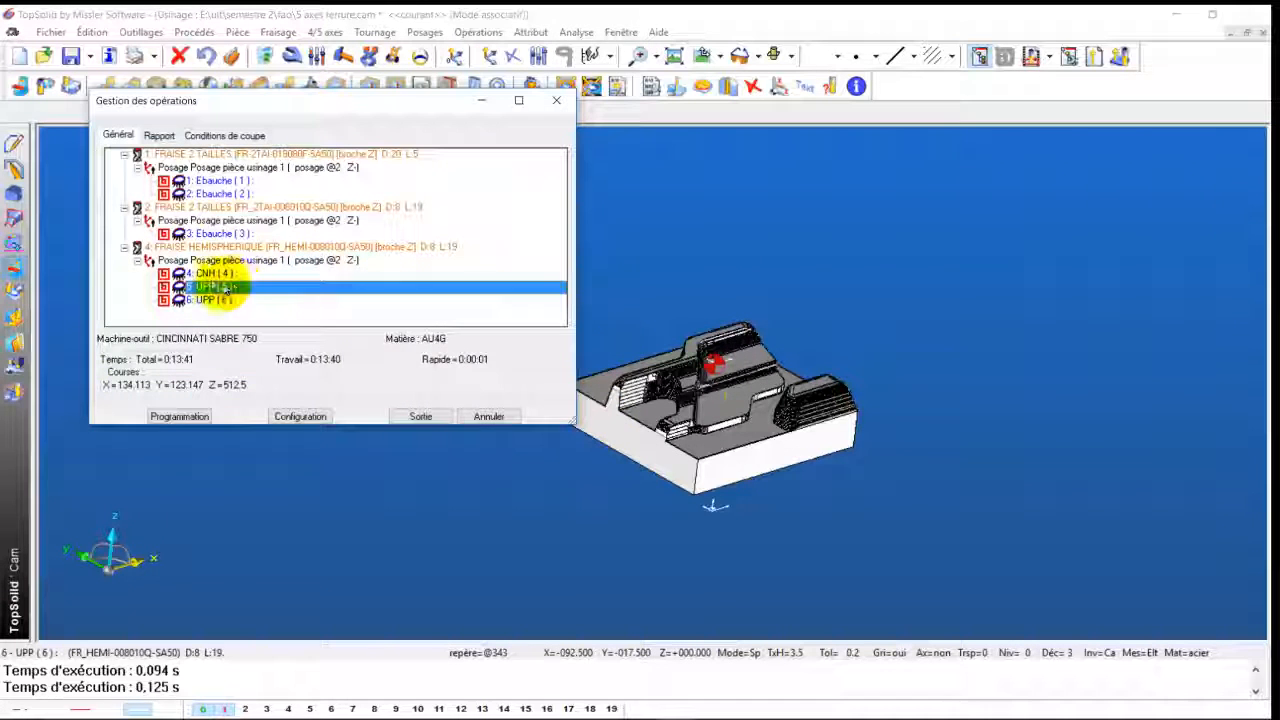
Verify material removal for both enlarged UPP operations, inspect the machined part from several angles, and exit the verification
left_click(205, 299, "shift")
right_click(205, 299)
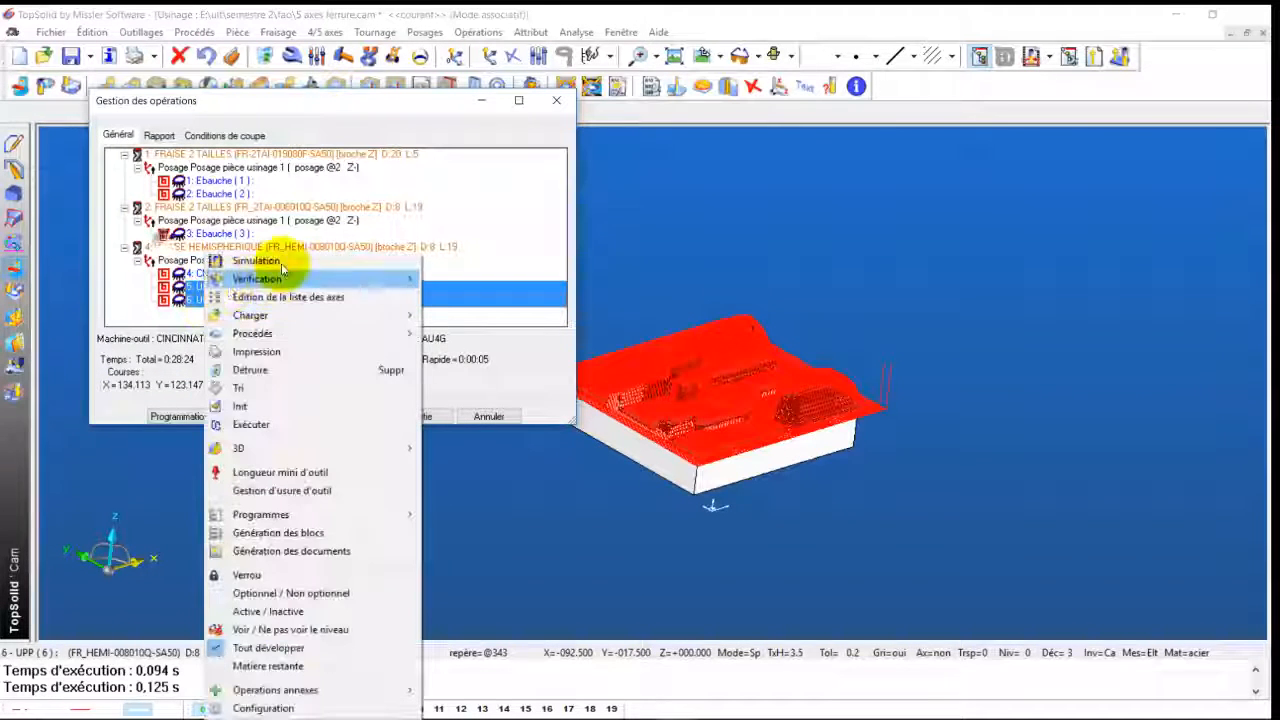
mouse_move(371, 276)
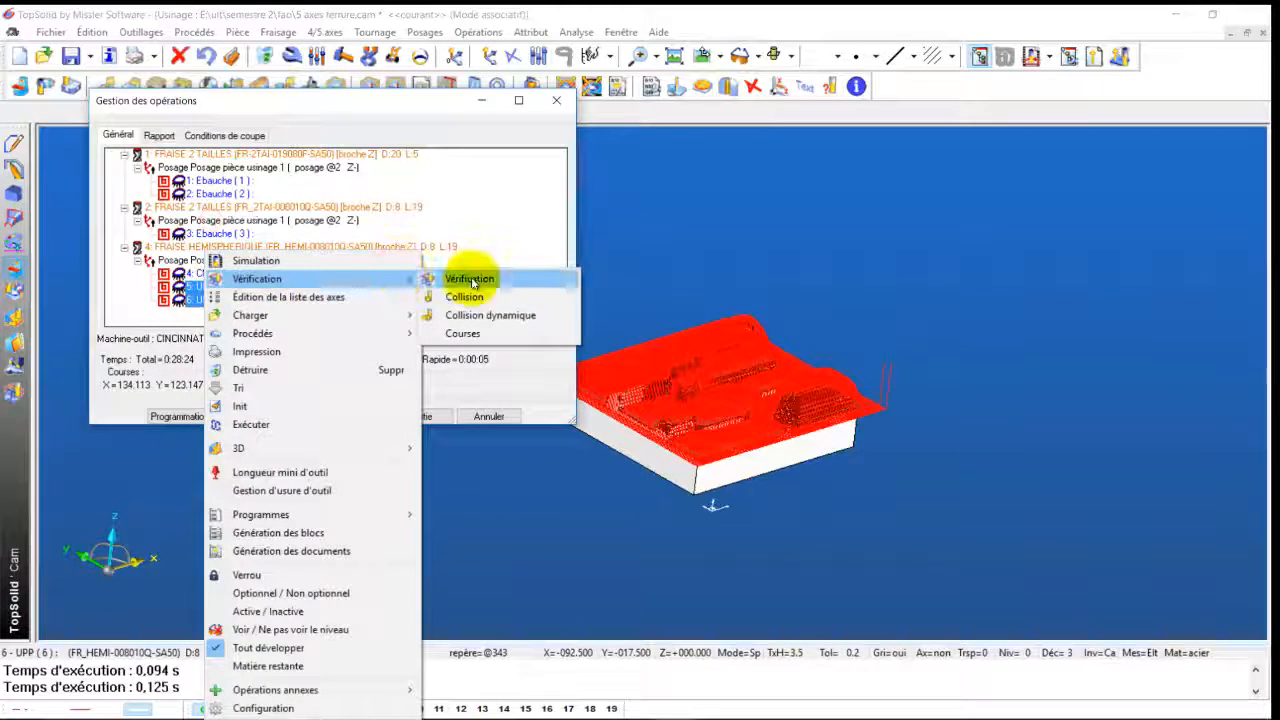
left_click(475, 278)
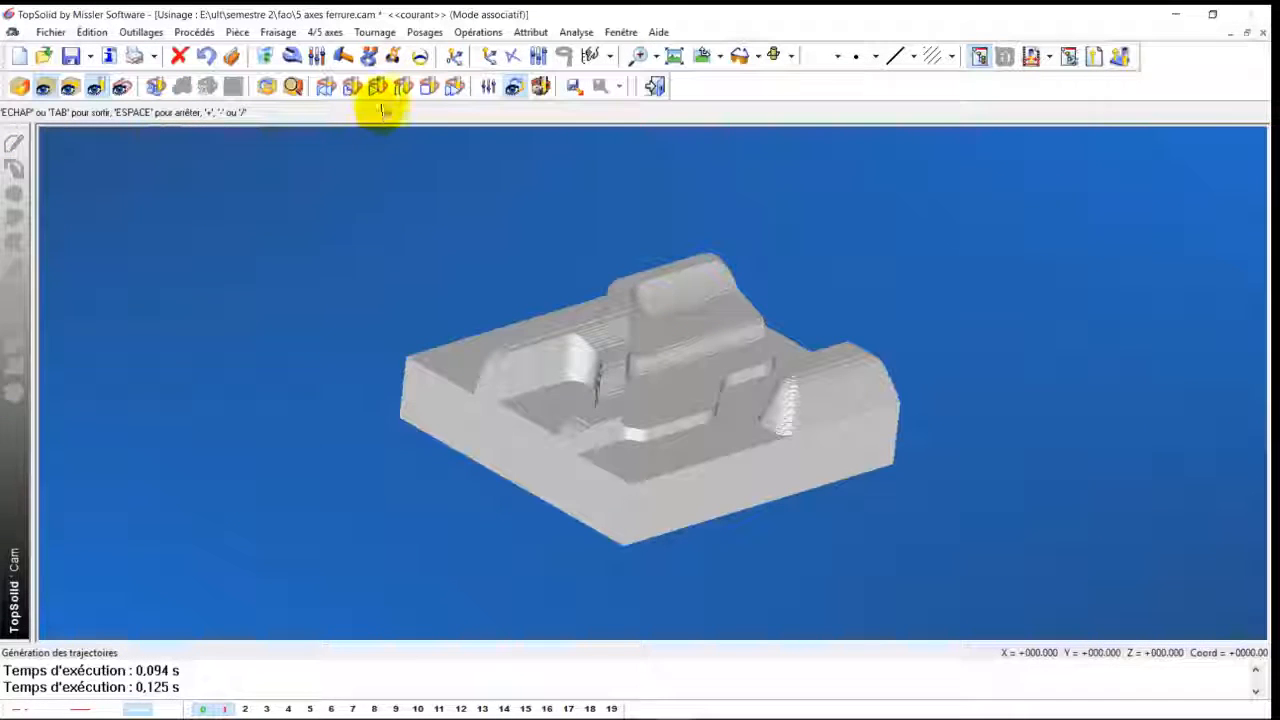
left_click(374, 88)
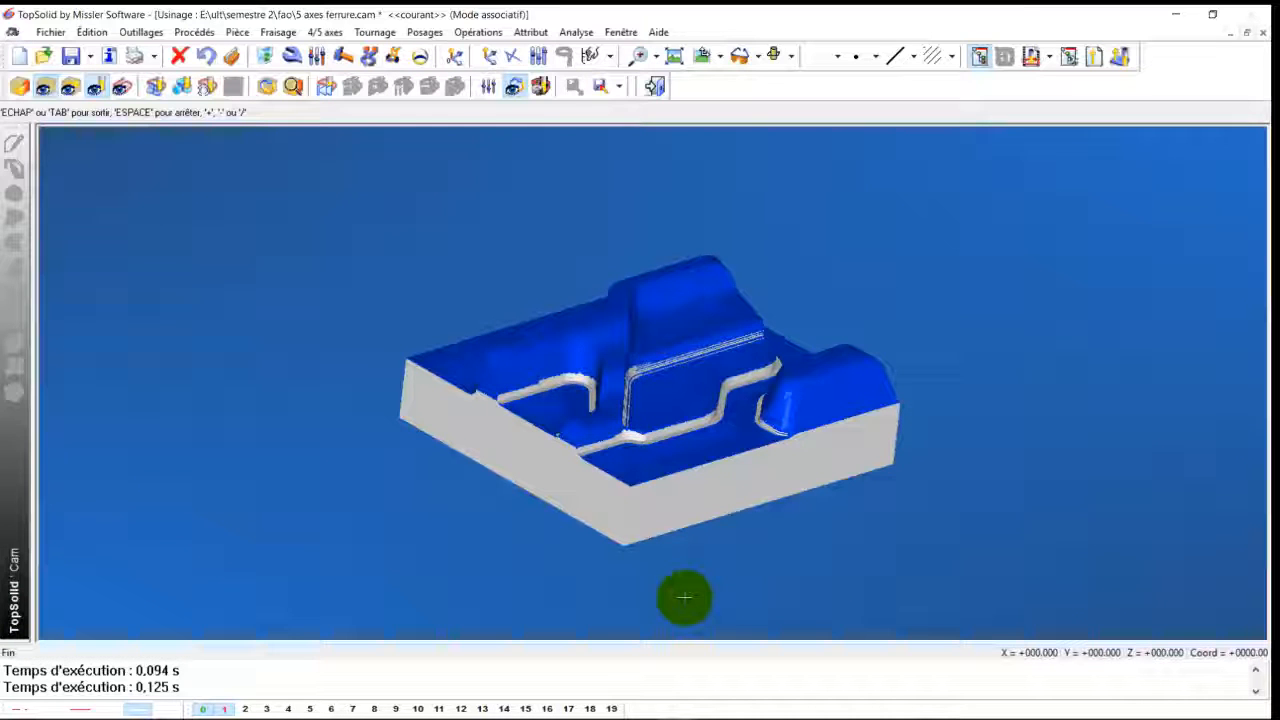
middle_click_drag(623, 457, 855, 707)
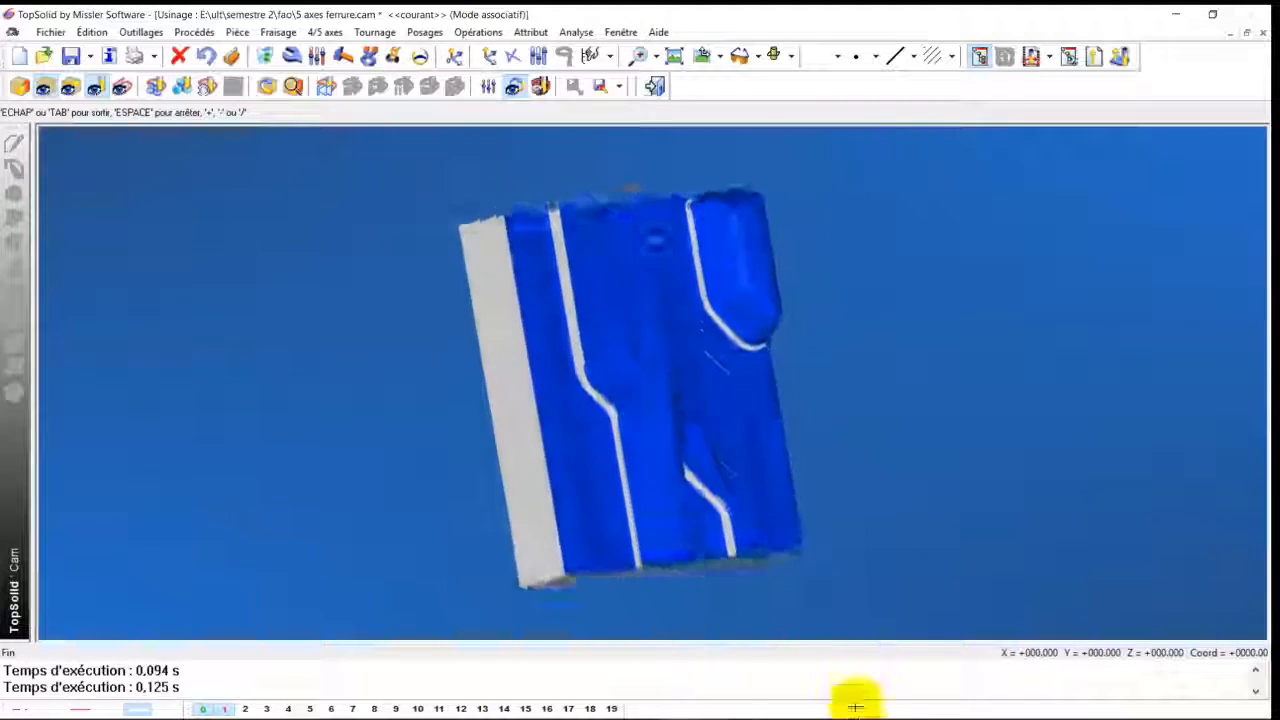
middle_click_drag(766, 470, 481, 244)
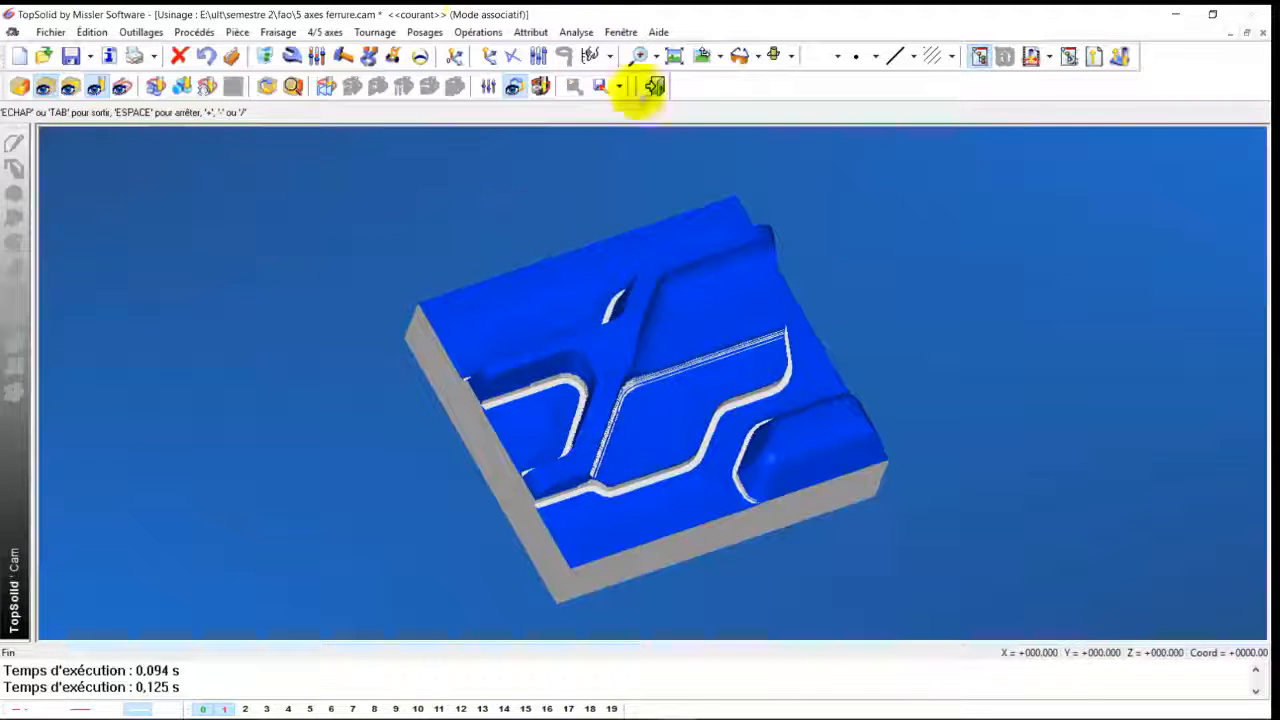
left_click(657, 87)
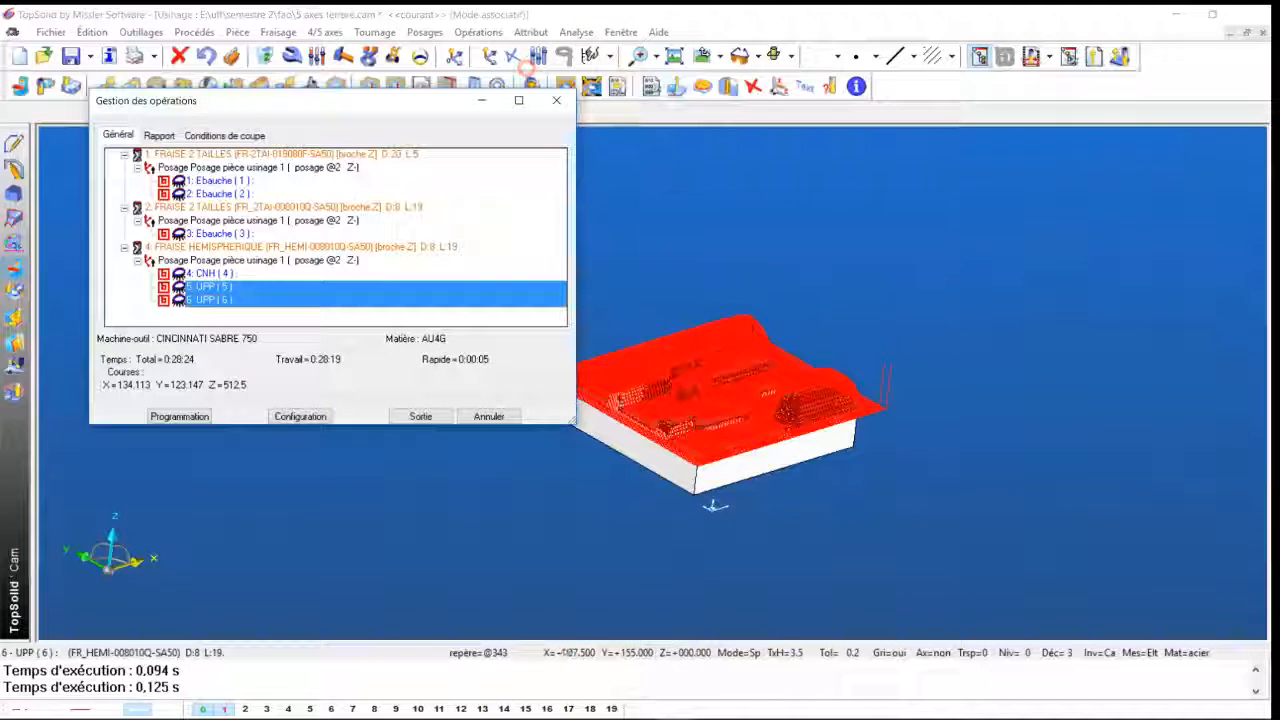
Leave the operations manager and save the 5 axes ferrure machining document
left_click(422, 416)
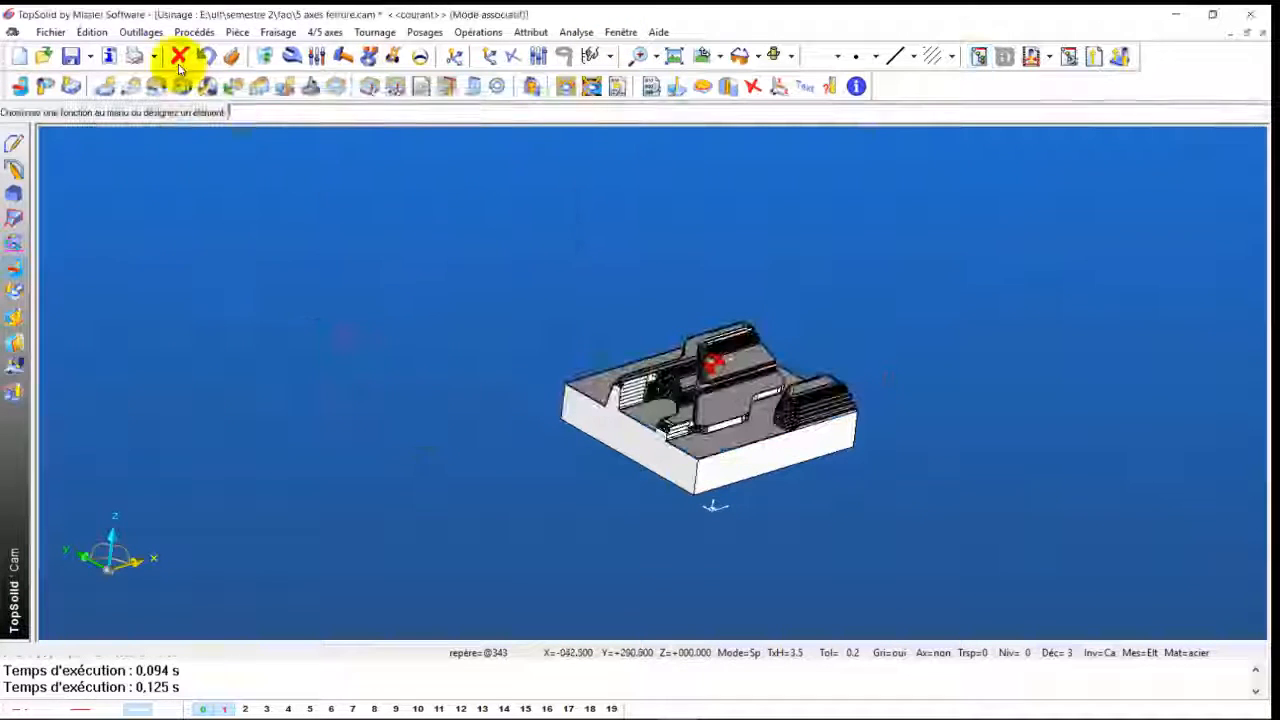
left_click(69, 58)
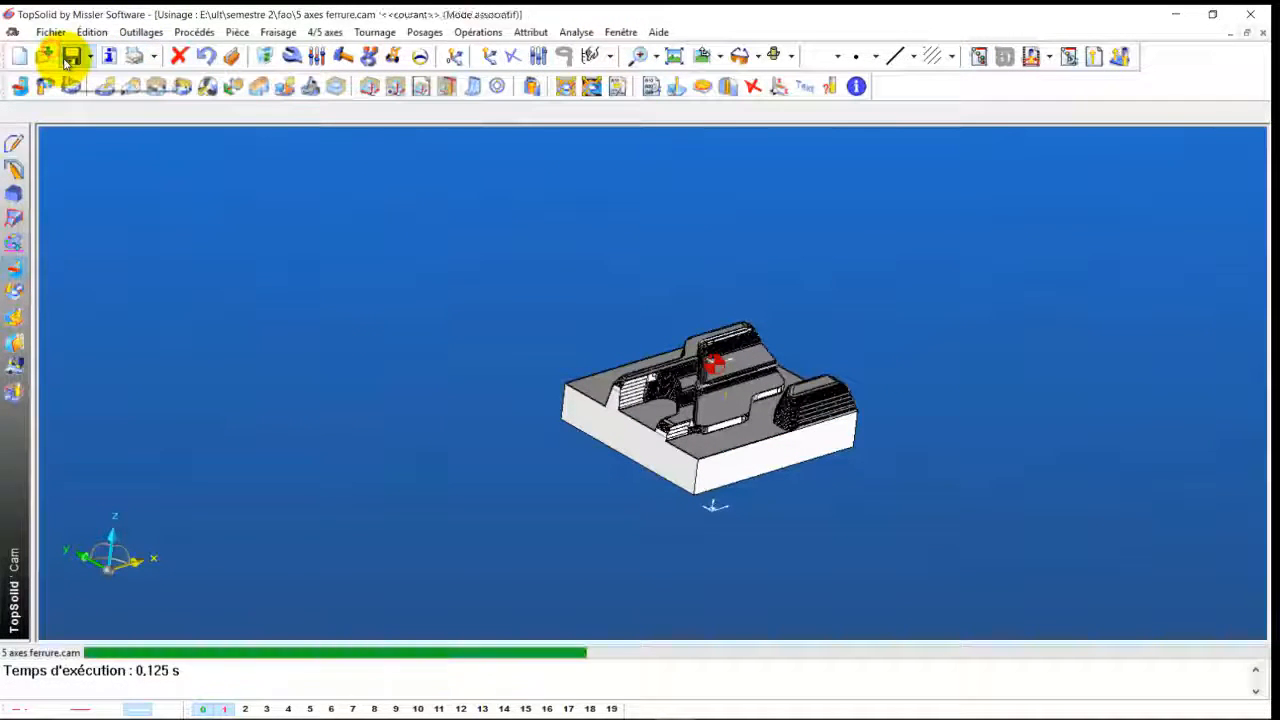
Generate the NC blocks for all operations in TELECHARGEMENT mode and save the ISO program as 5 axes ferrure in the fao folder
left_click(480, 33)
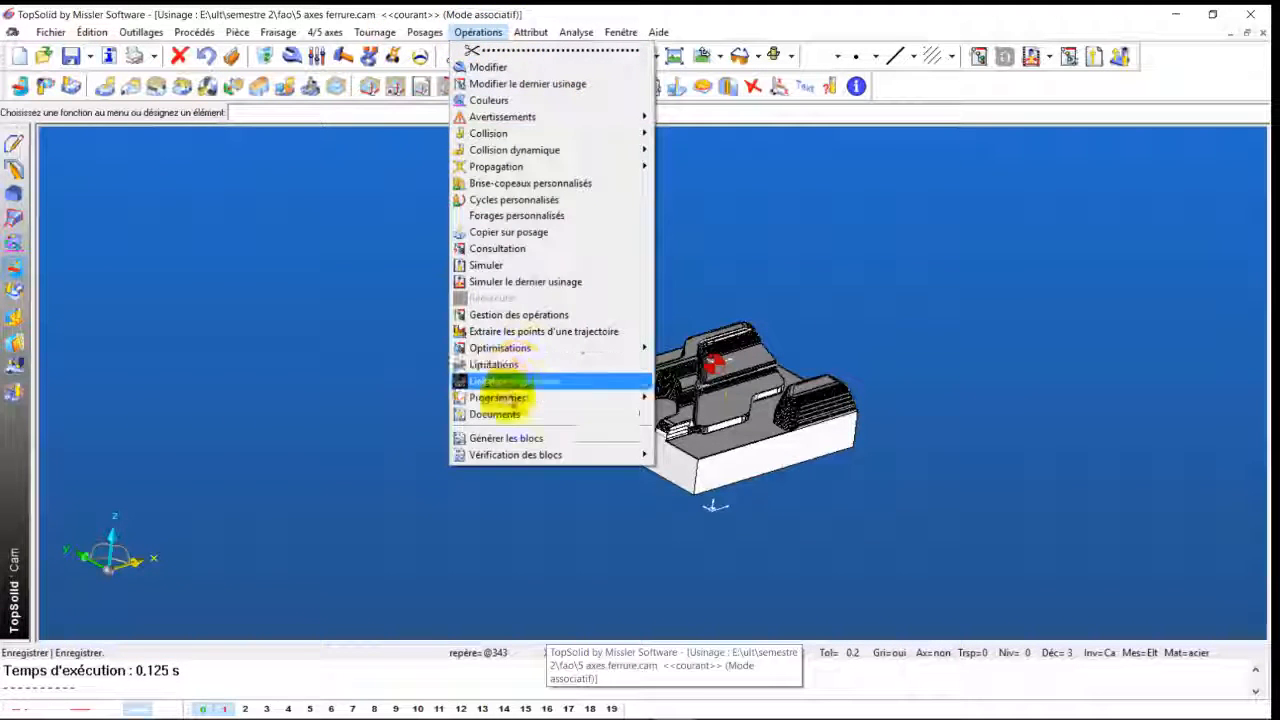
left_click(488, 439)
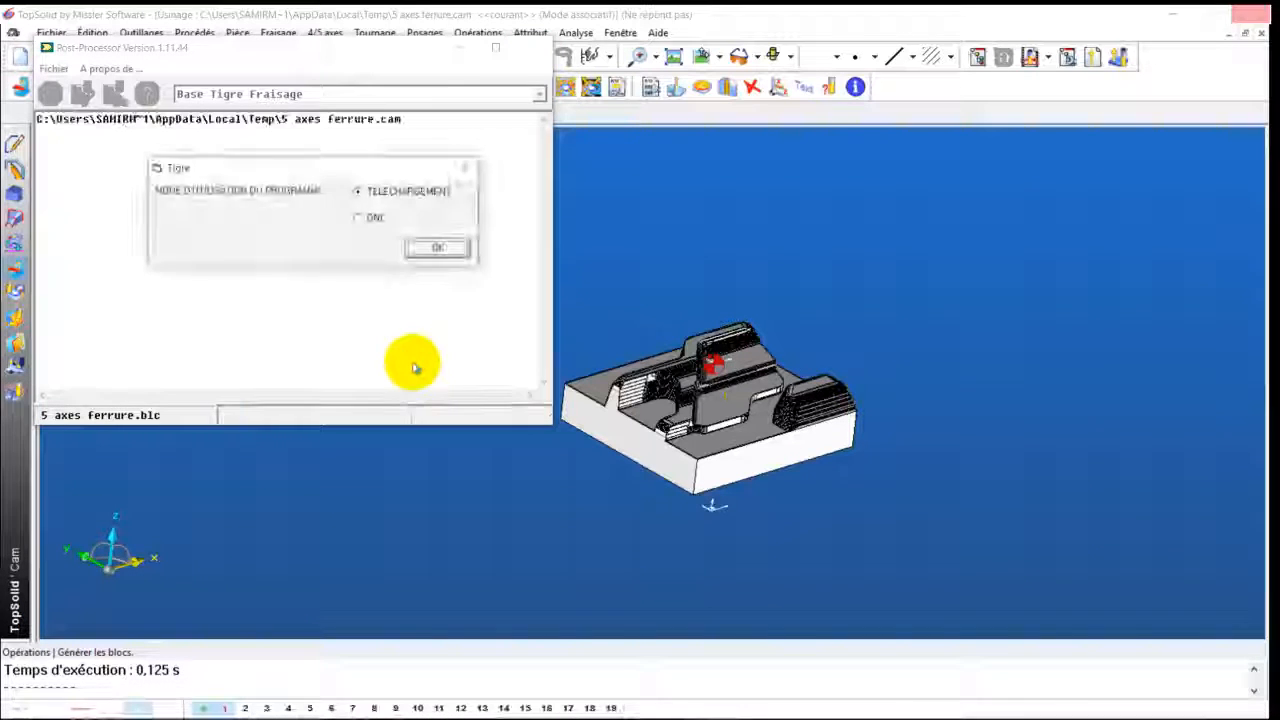
left_click(441, 250)
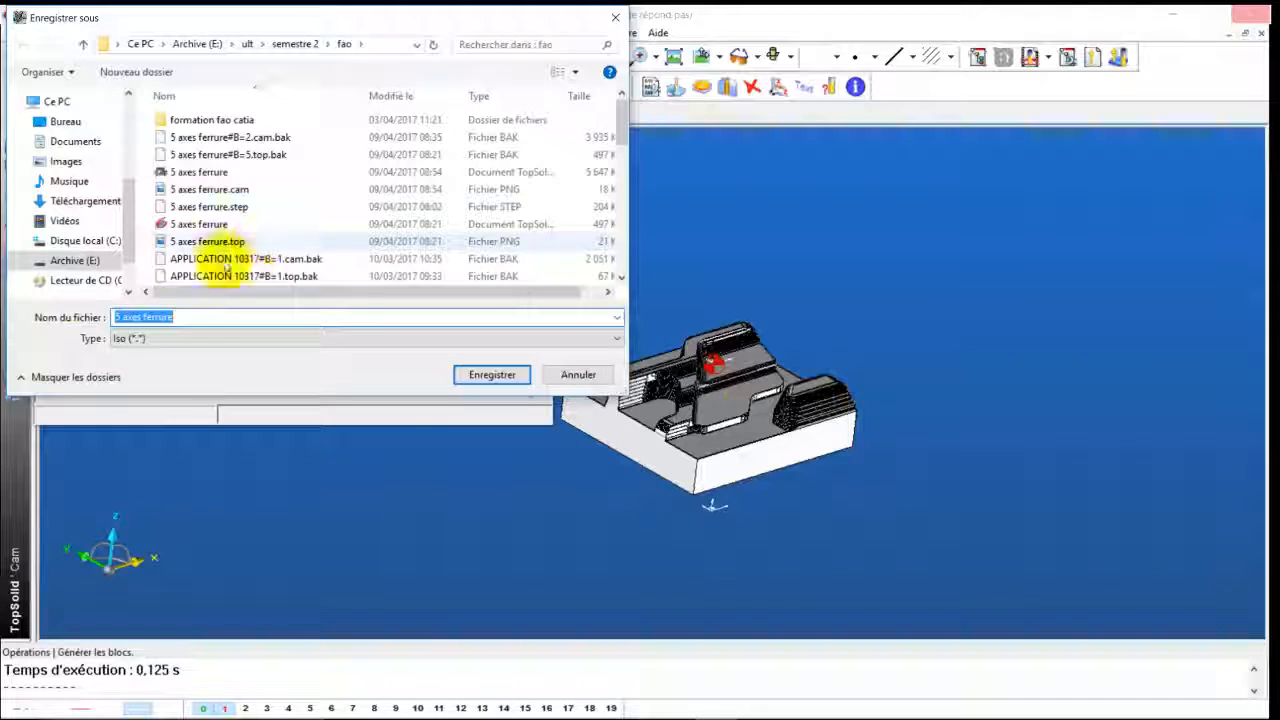
left_click(484, 376)
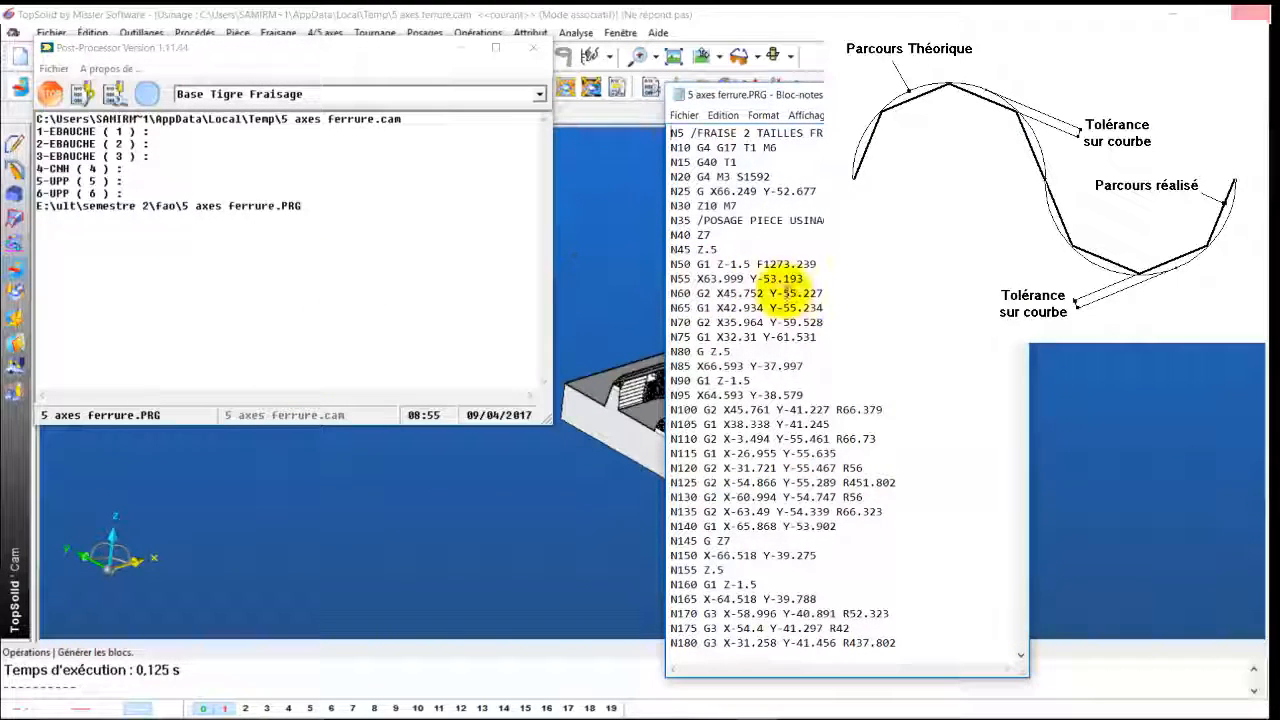
Review the generated G-code in 5 axes ferrure.PRG through to its last block, and close the program listing and the post-processor
scroll(787, 295, "down", 16)
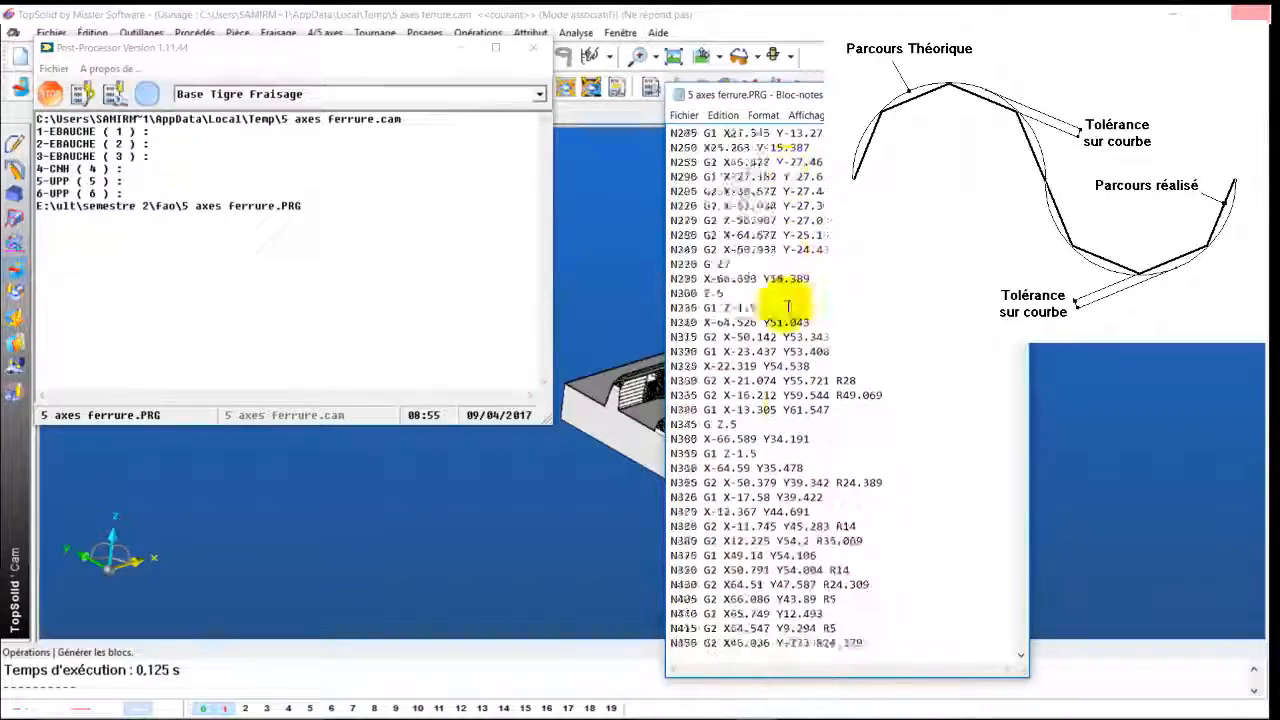
scroll(787, 305, "down", 13)
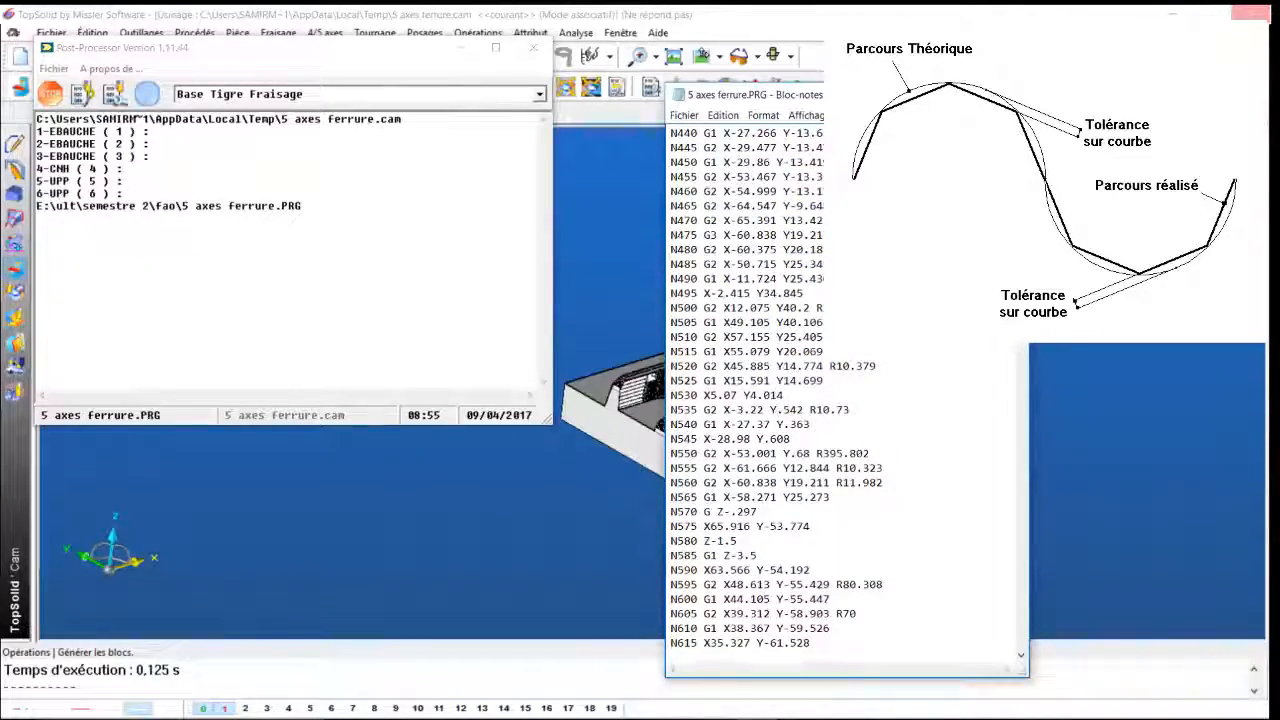
left_click_drag(1020, 145, 1010, 682)
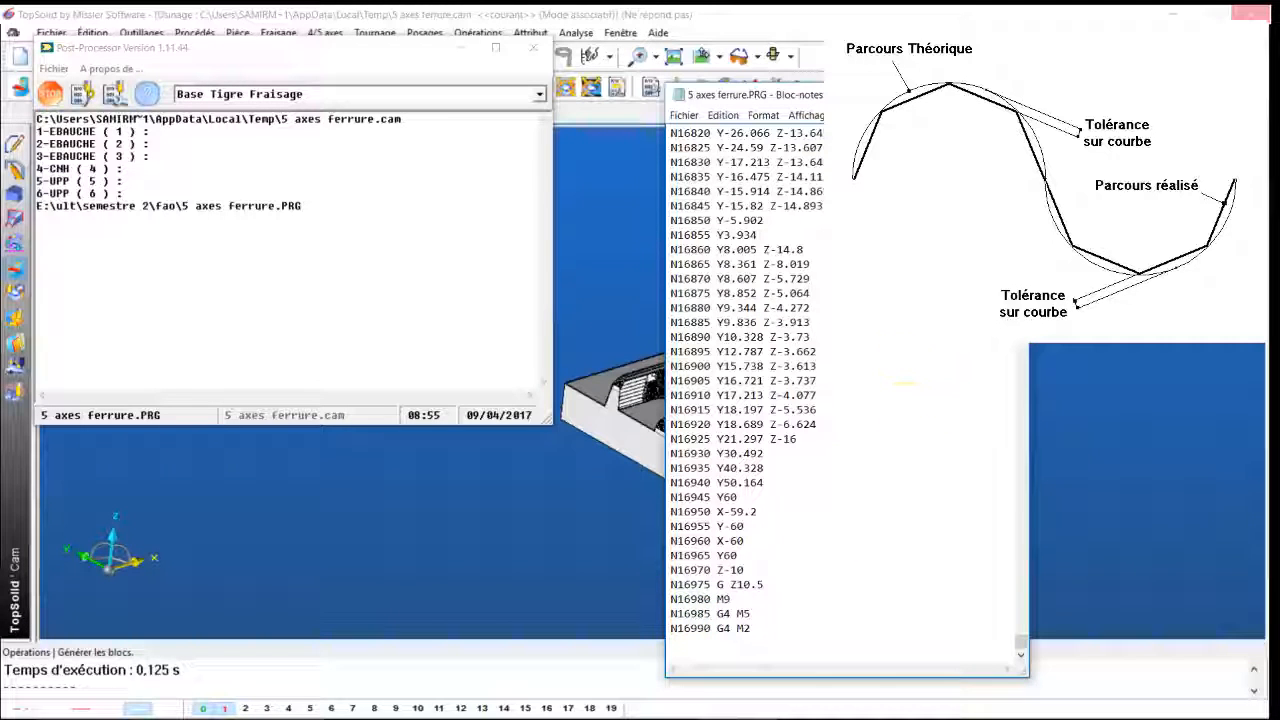
left_click(1008, 94)
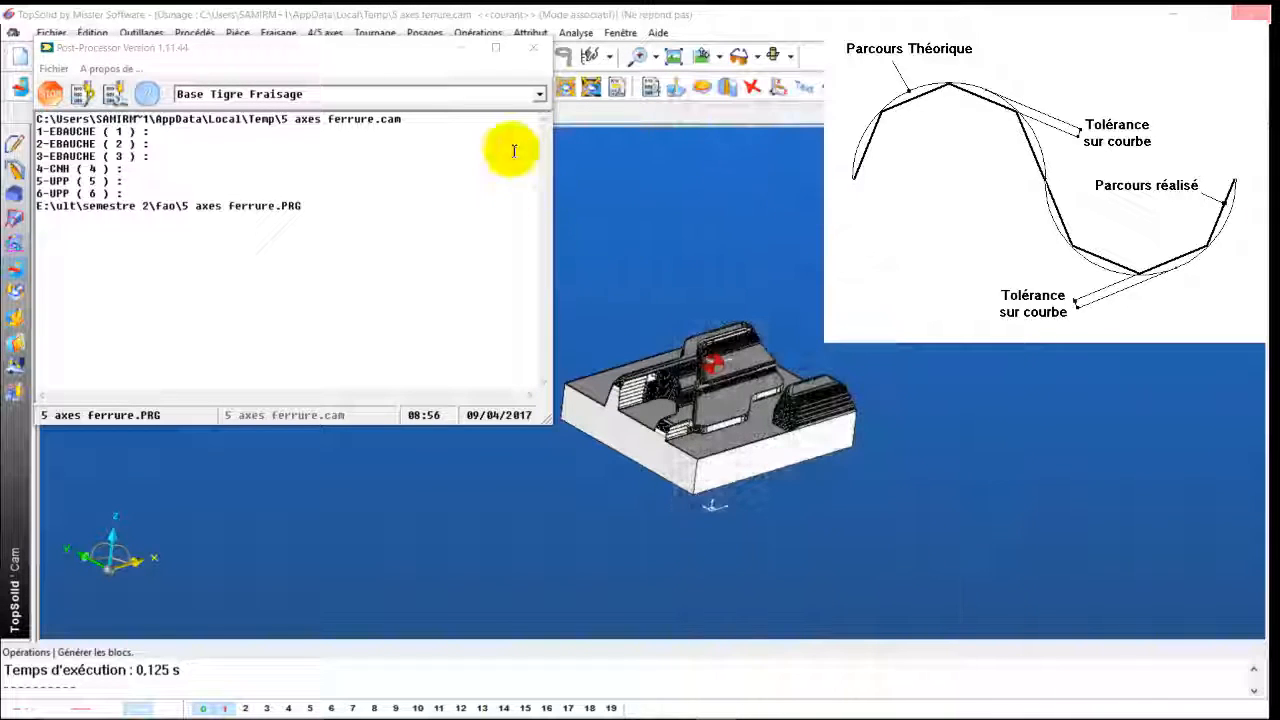
left_click(541, 50)
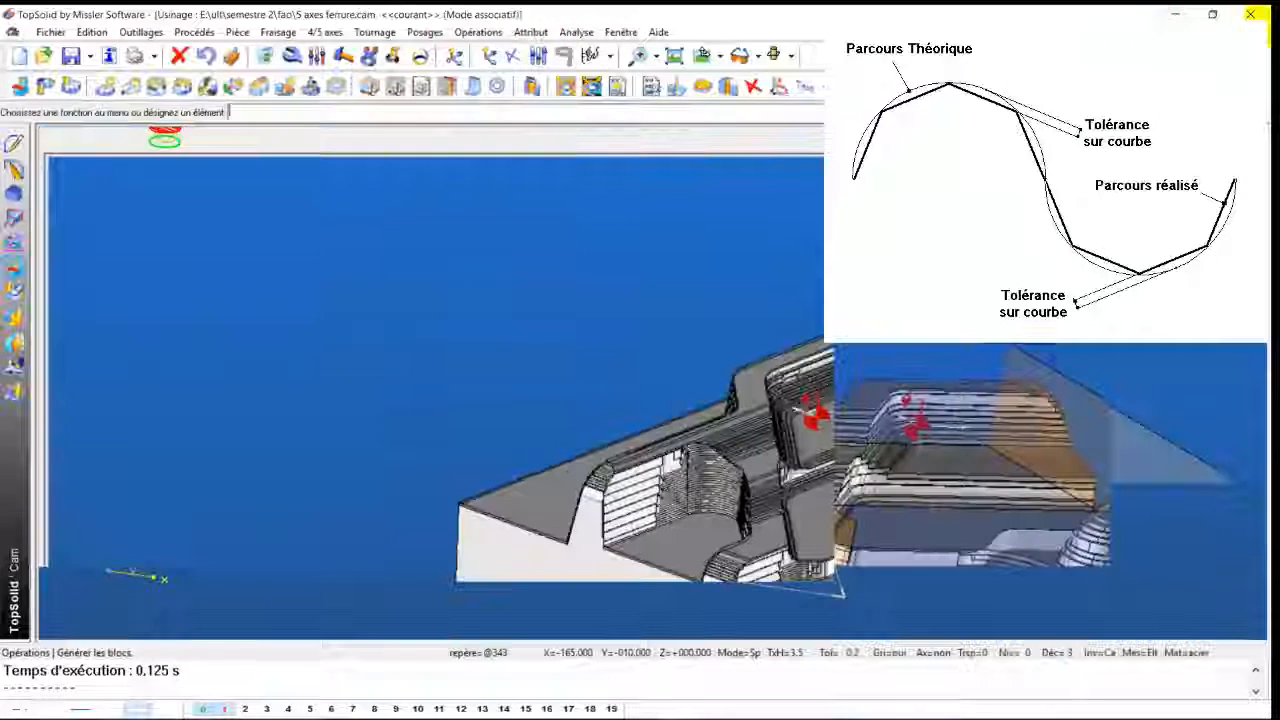
scroll(946, 306, "down", 5)
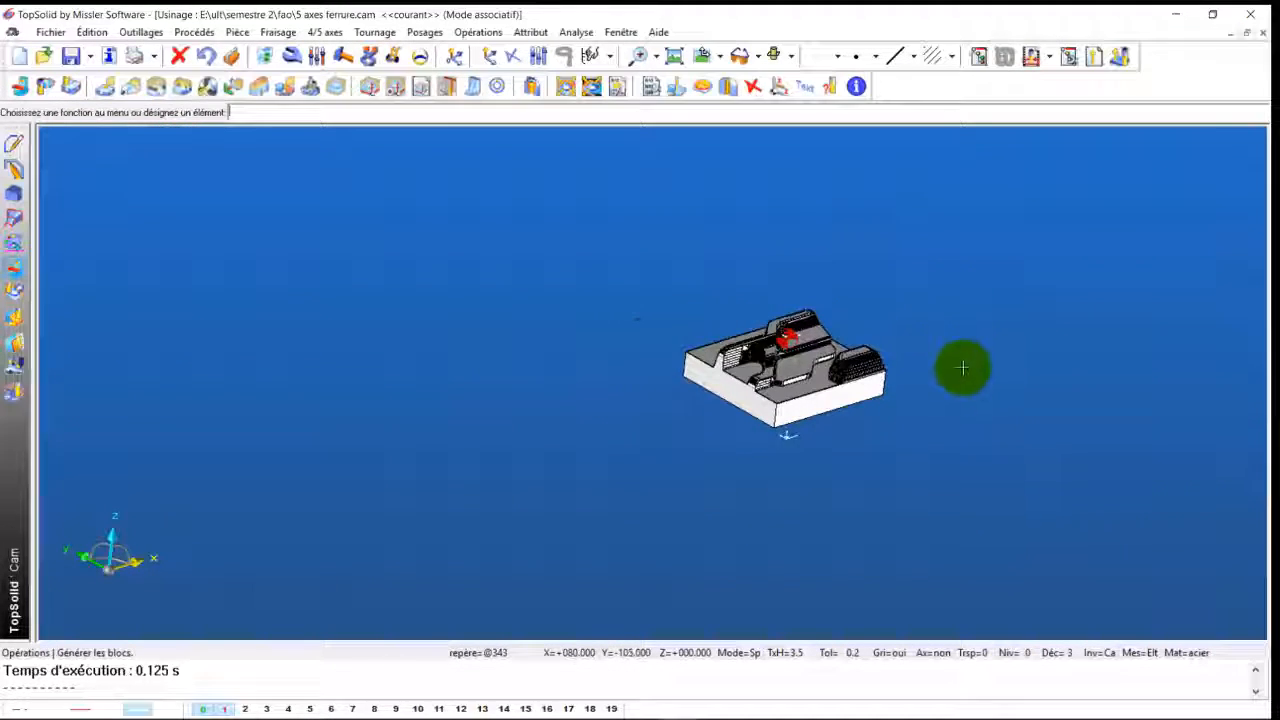